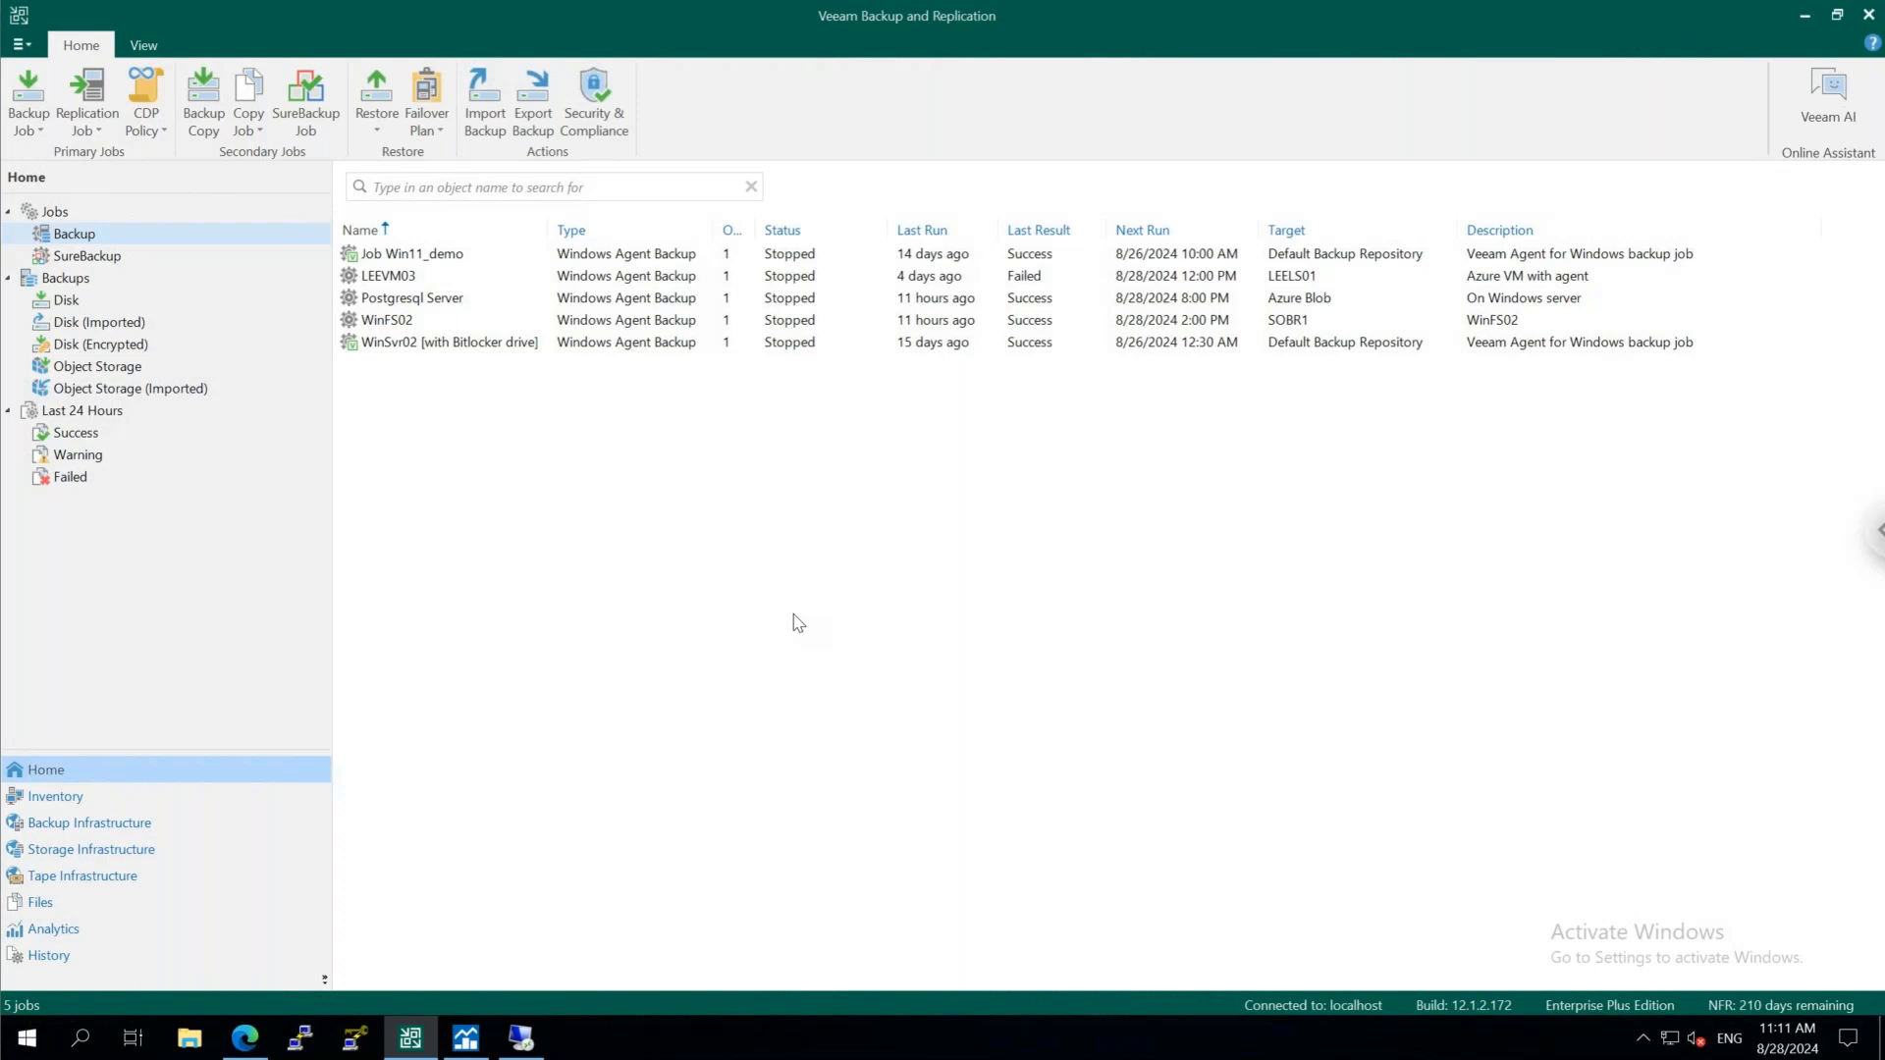
Review the Users & Roles security settings and the four-eyes authorization option, leaving them without saving changes
click(21, 44)
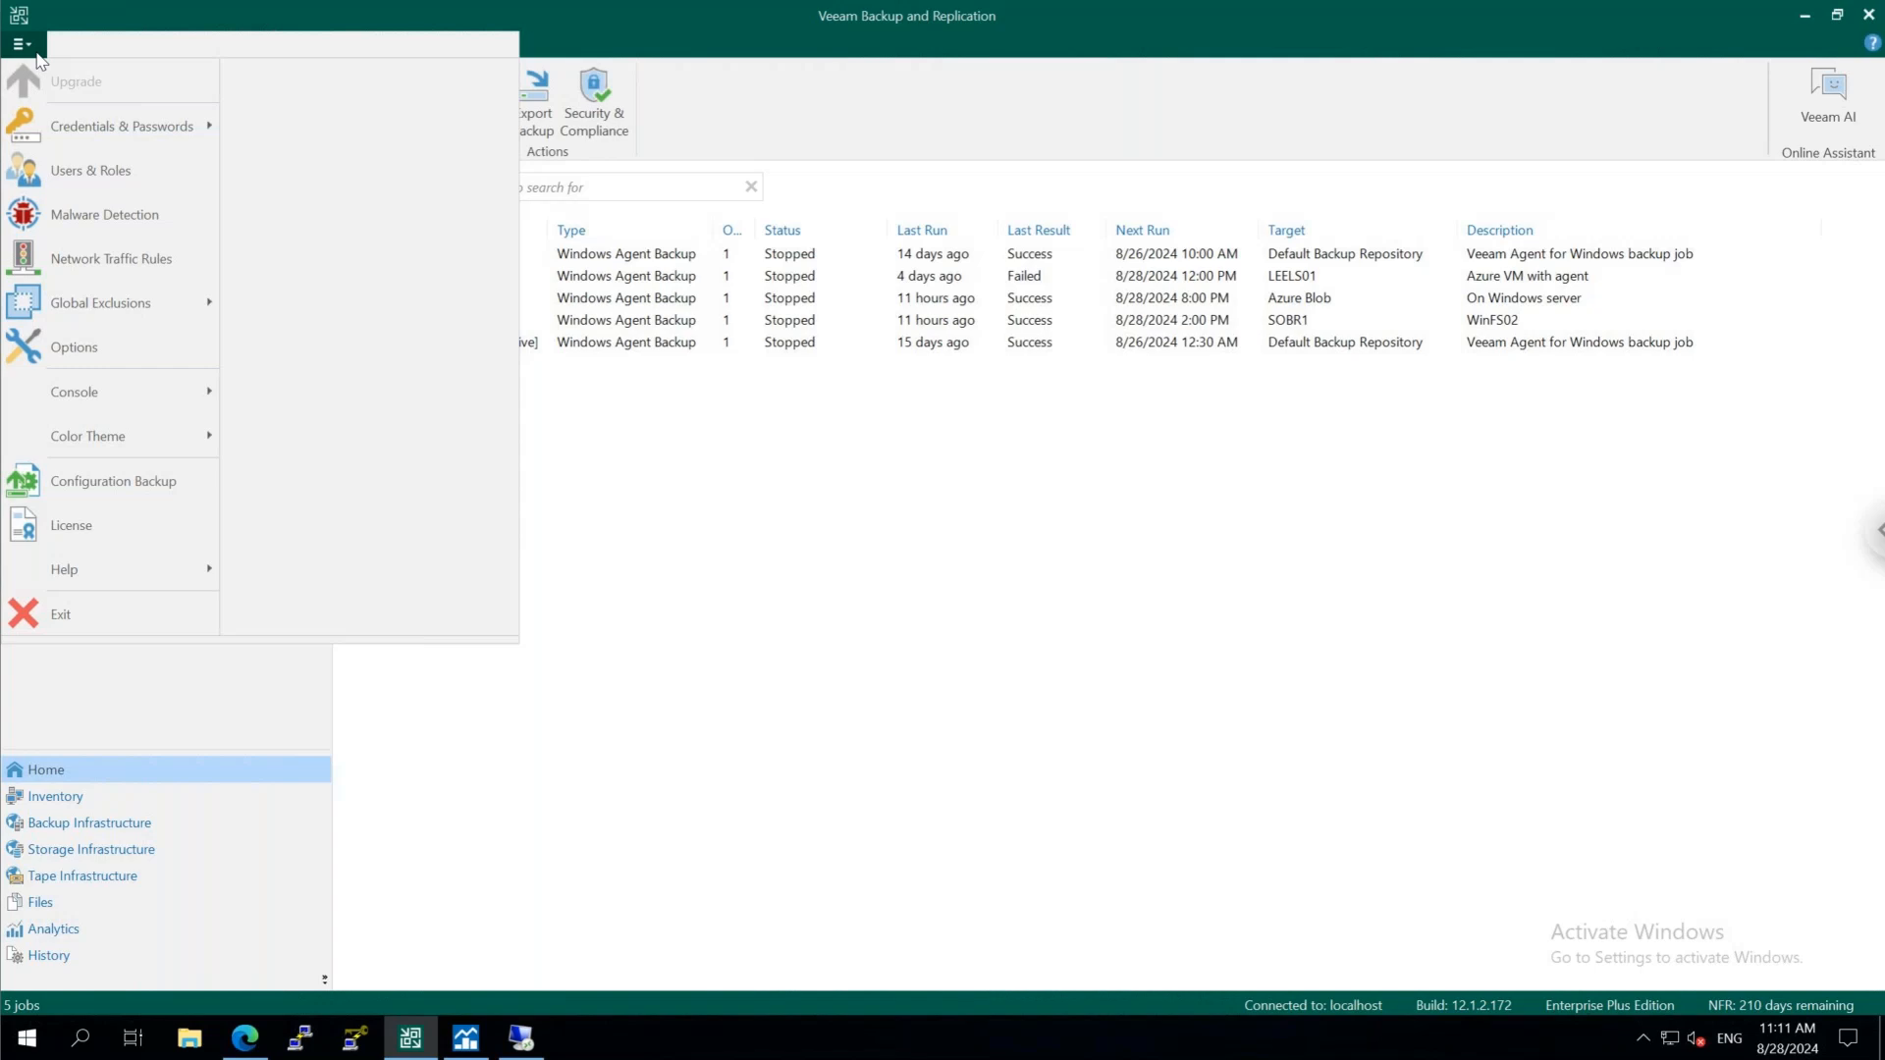
click(84, 173)
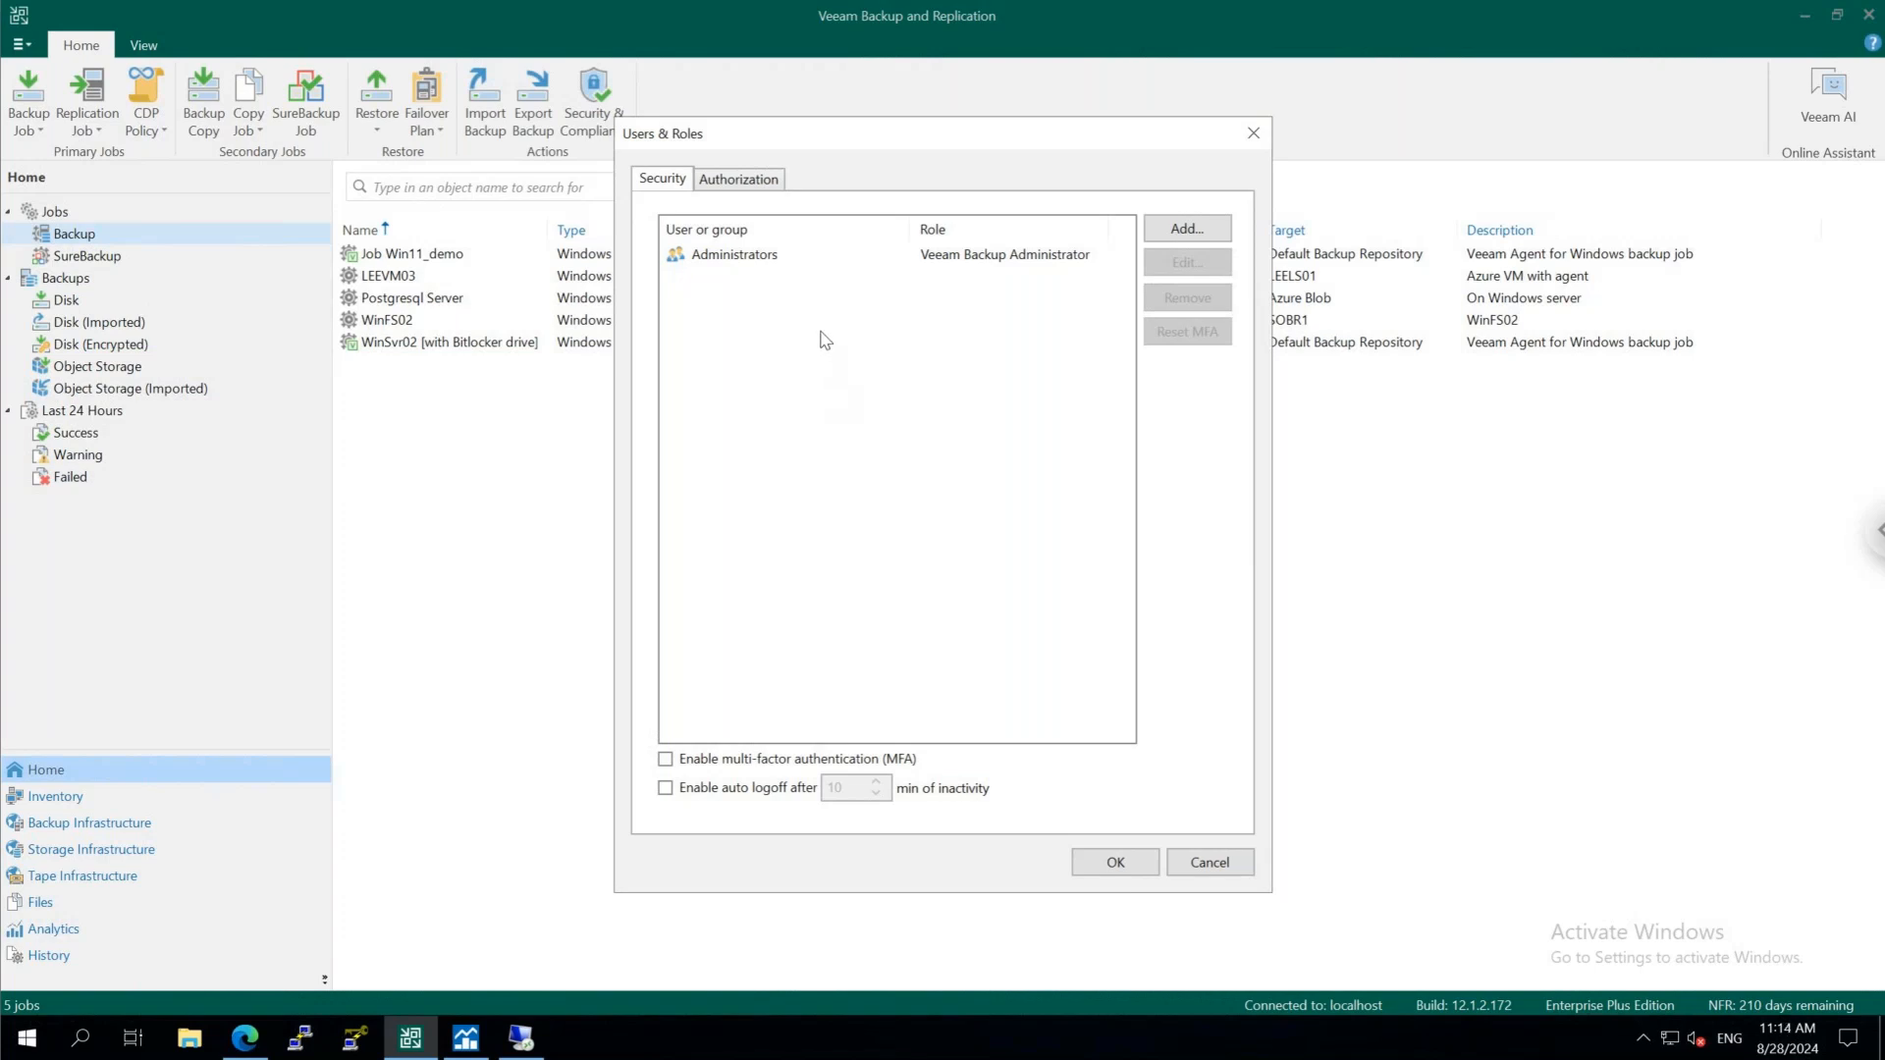
click(743, 182)
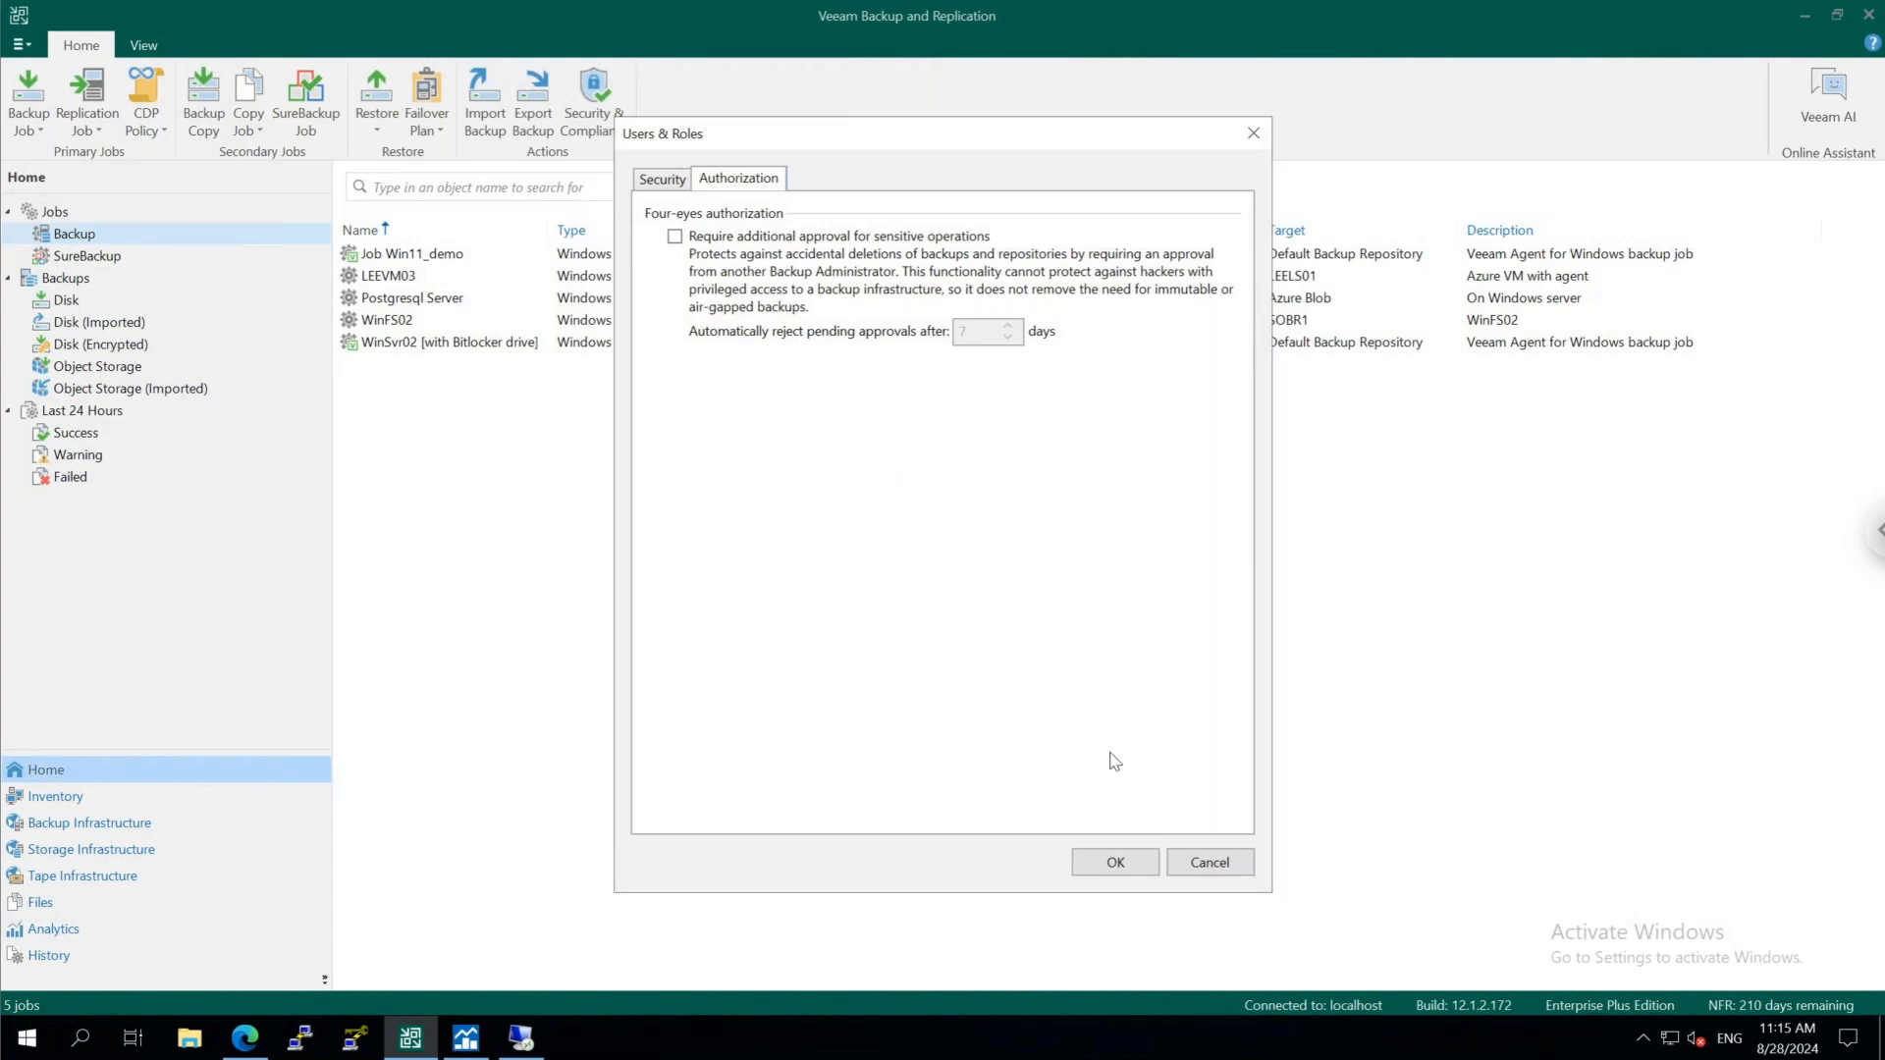
click(1210, 863)
Review the malware detection settings for encryption and suspicious activity detection, the Incident API and notifications
click(22, 44)
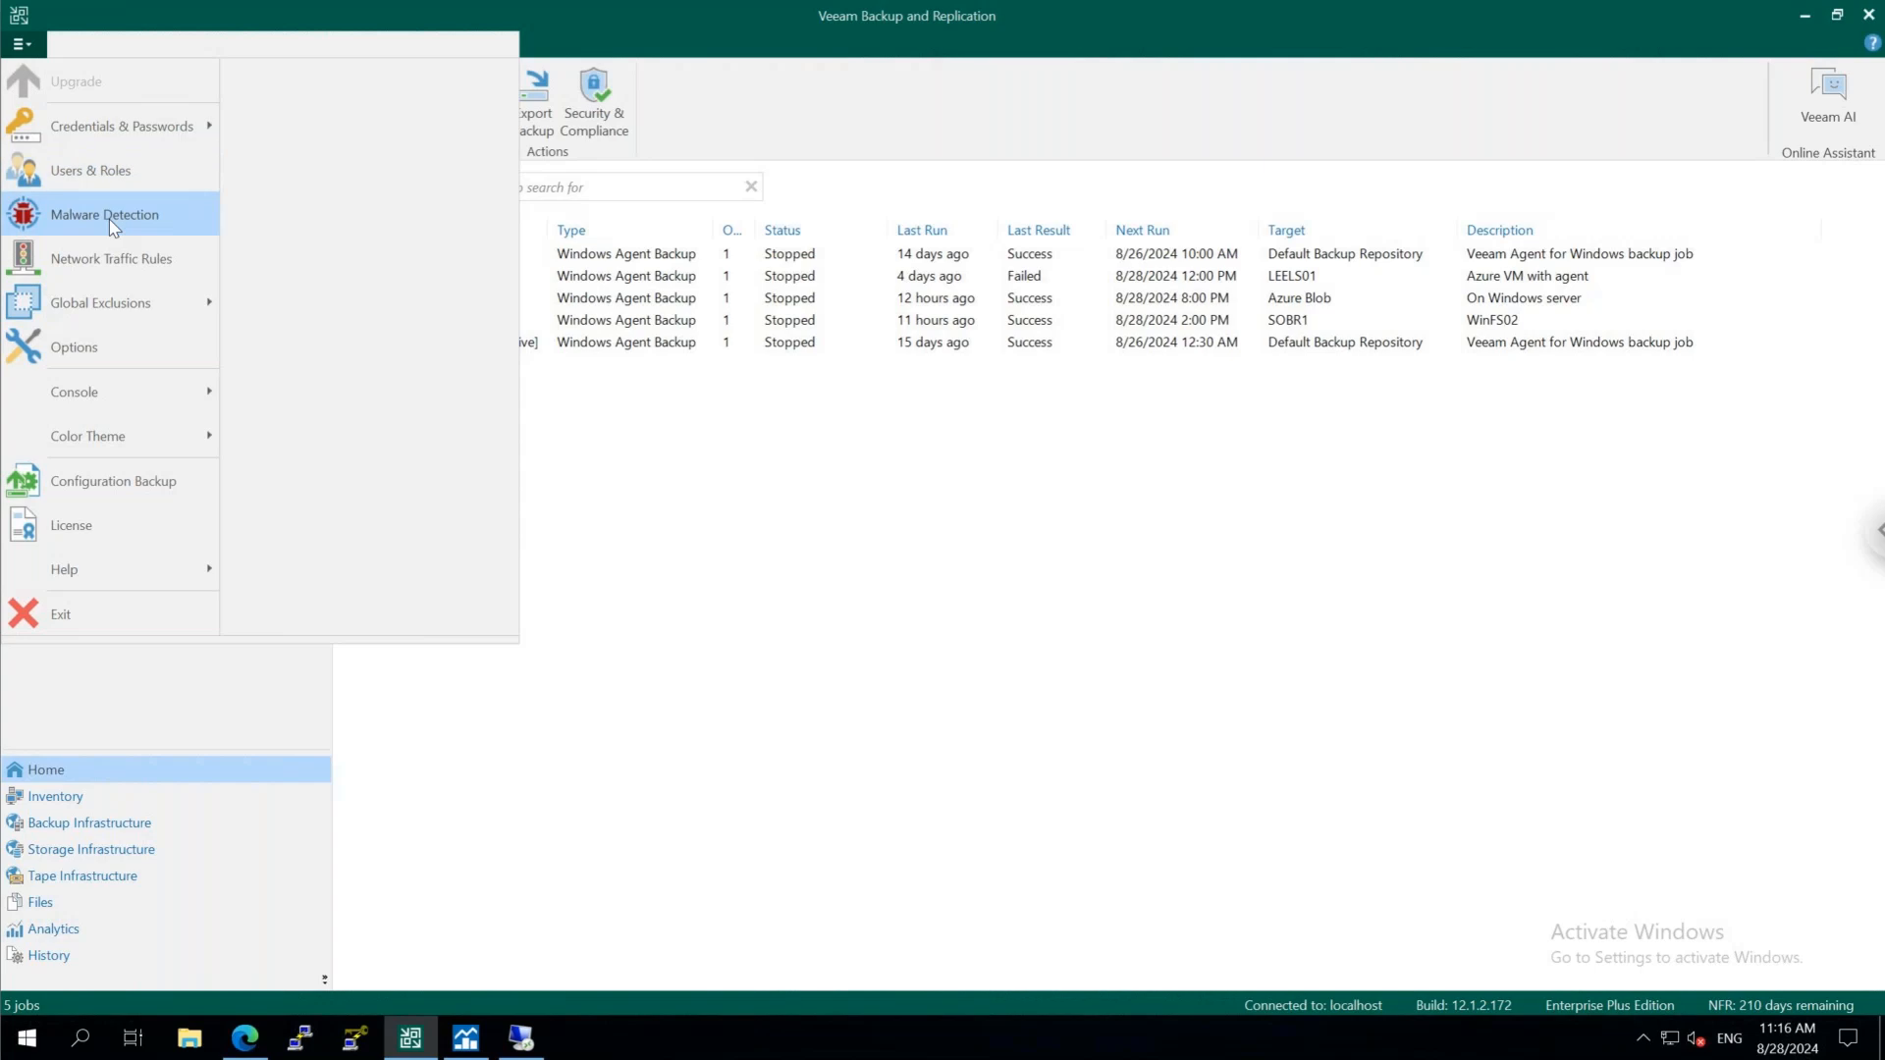
click(110, 216)
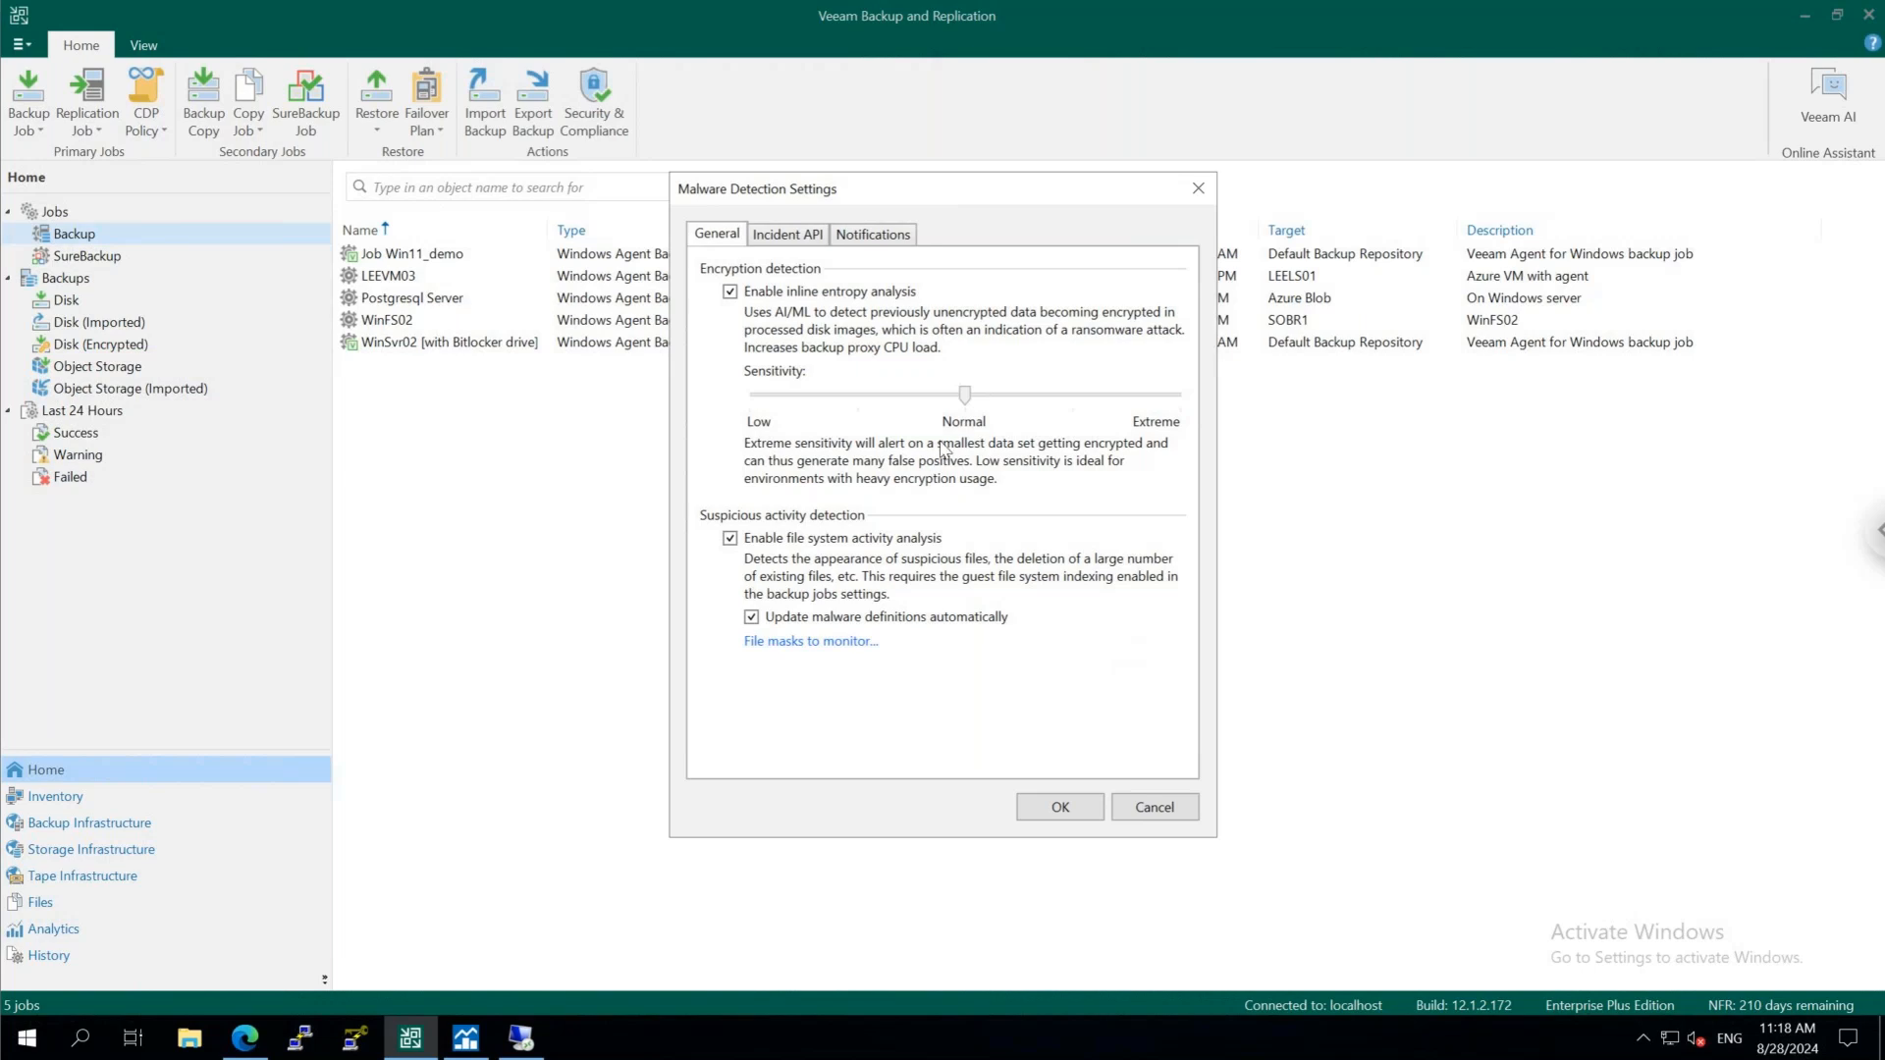
click(791, 236)
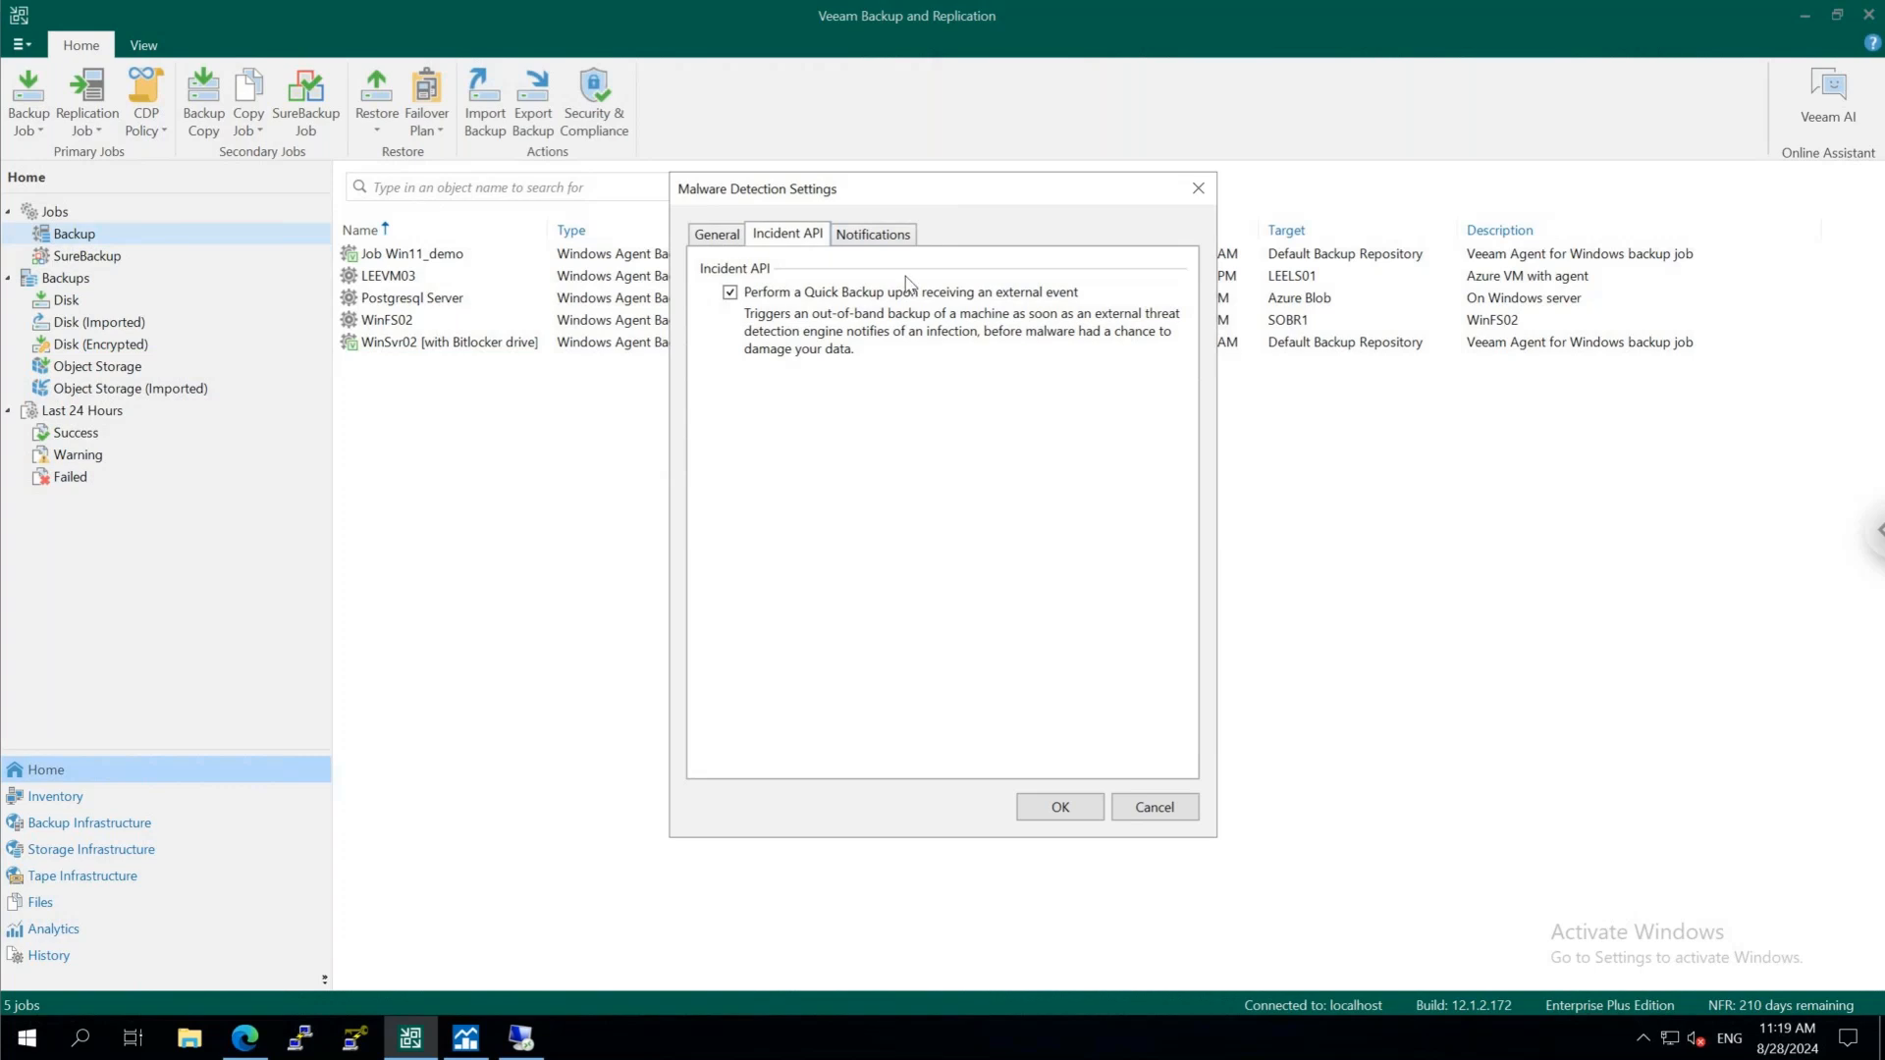
click(892, 240)
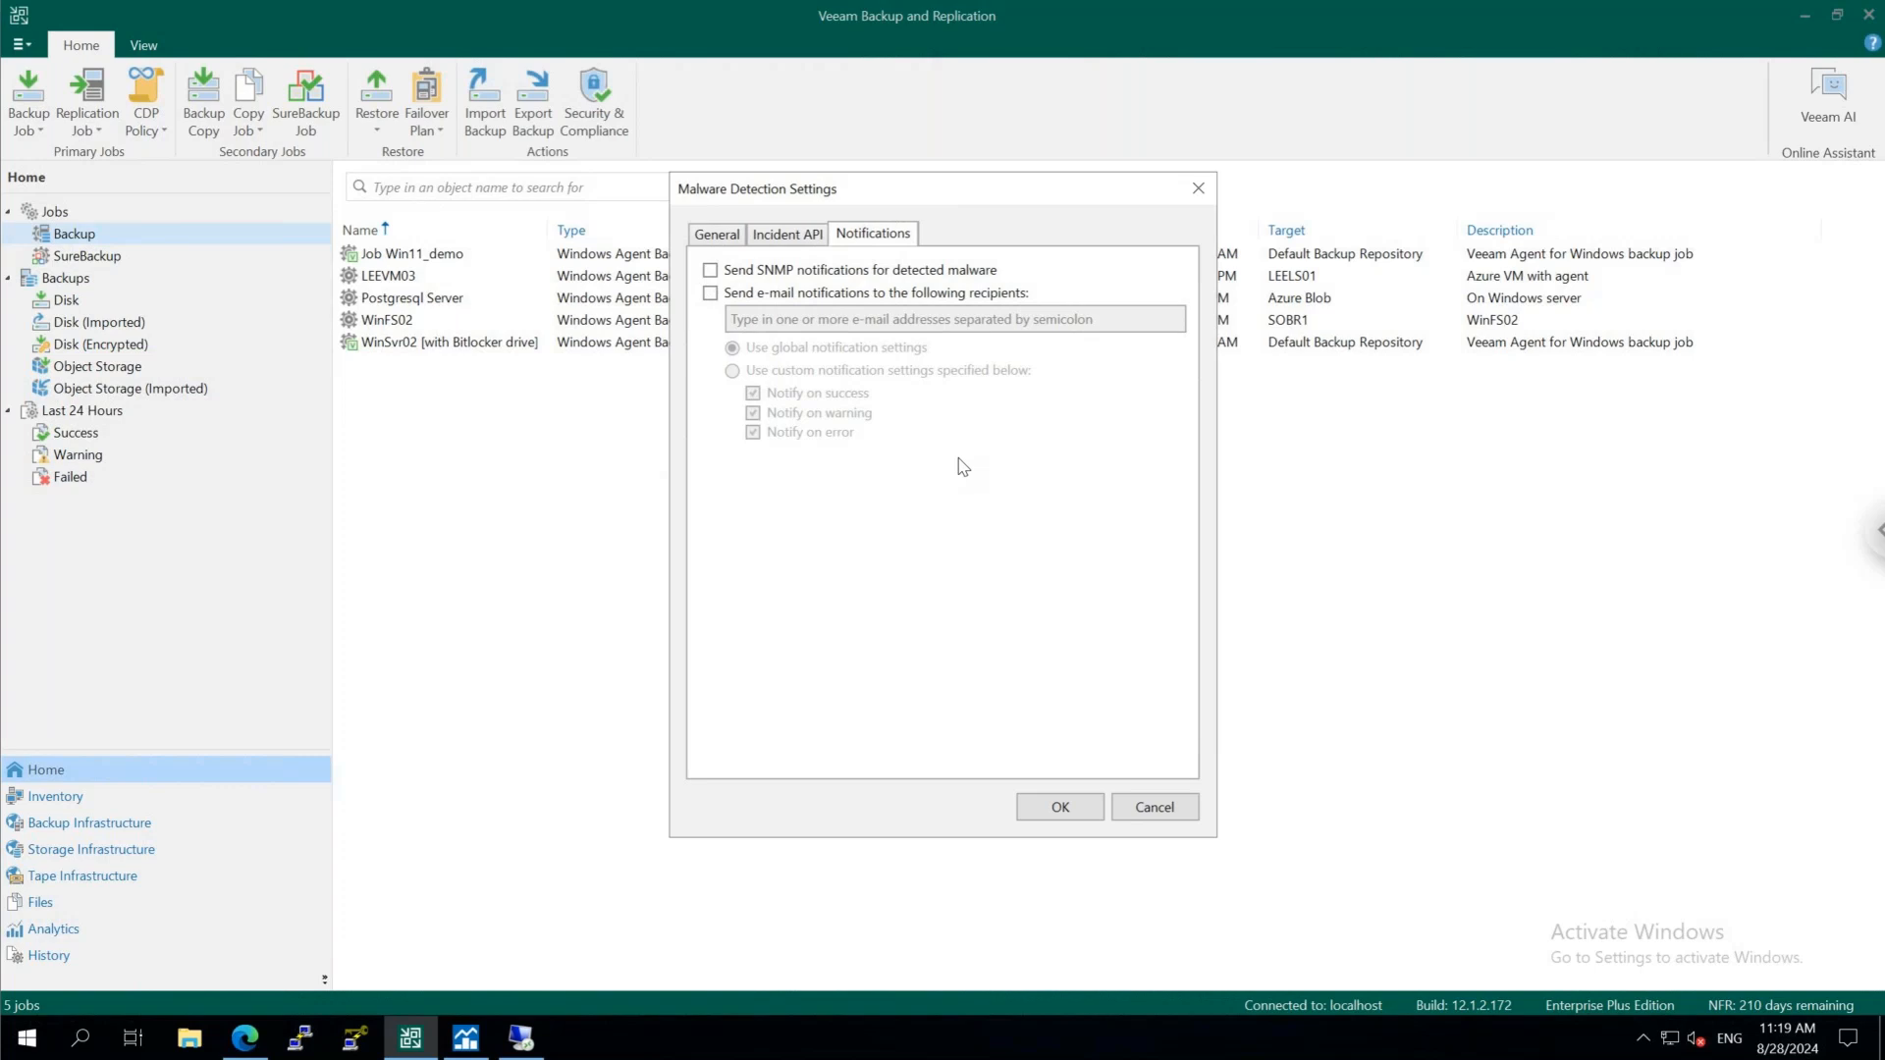
click(1155, 807)
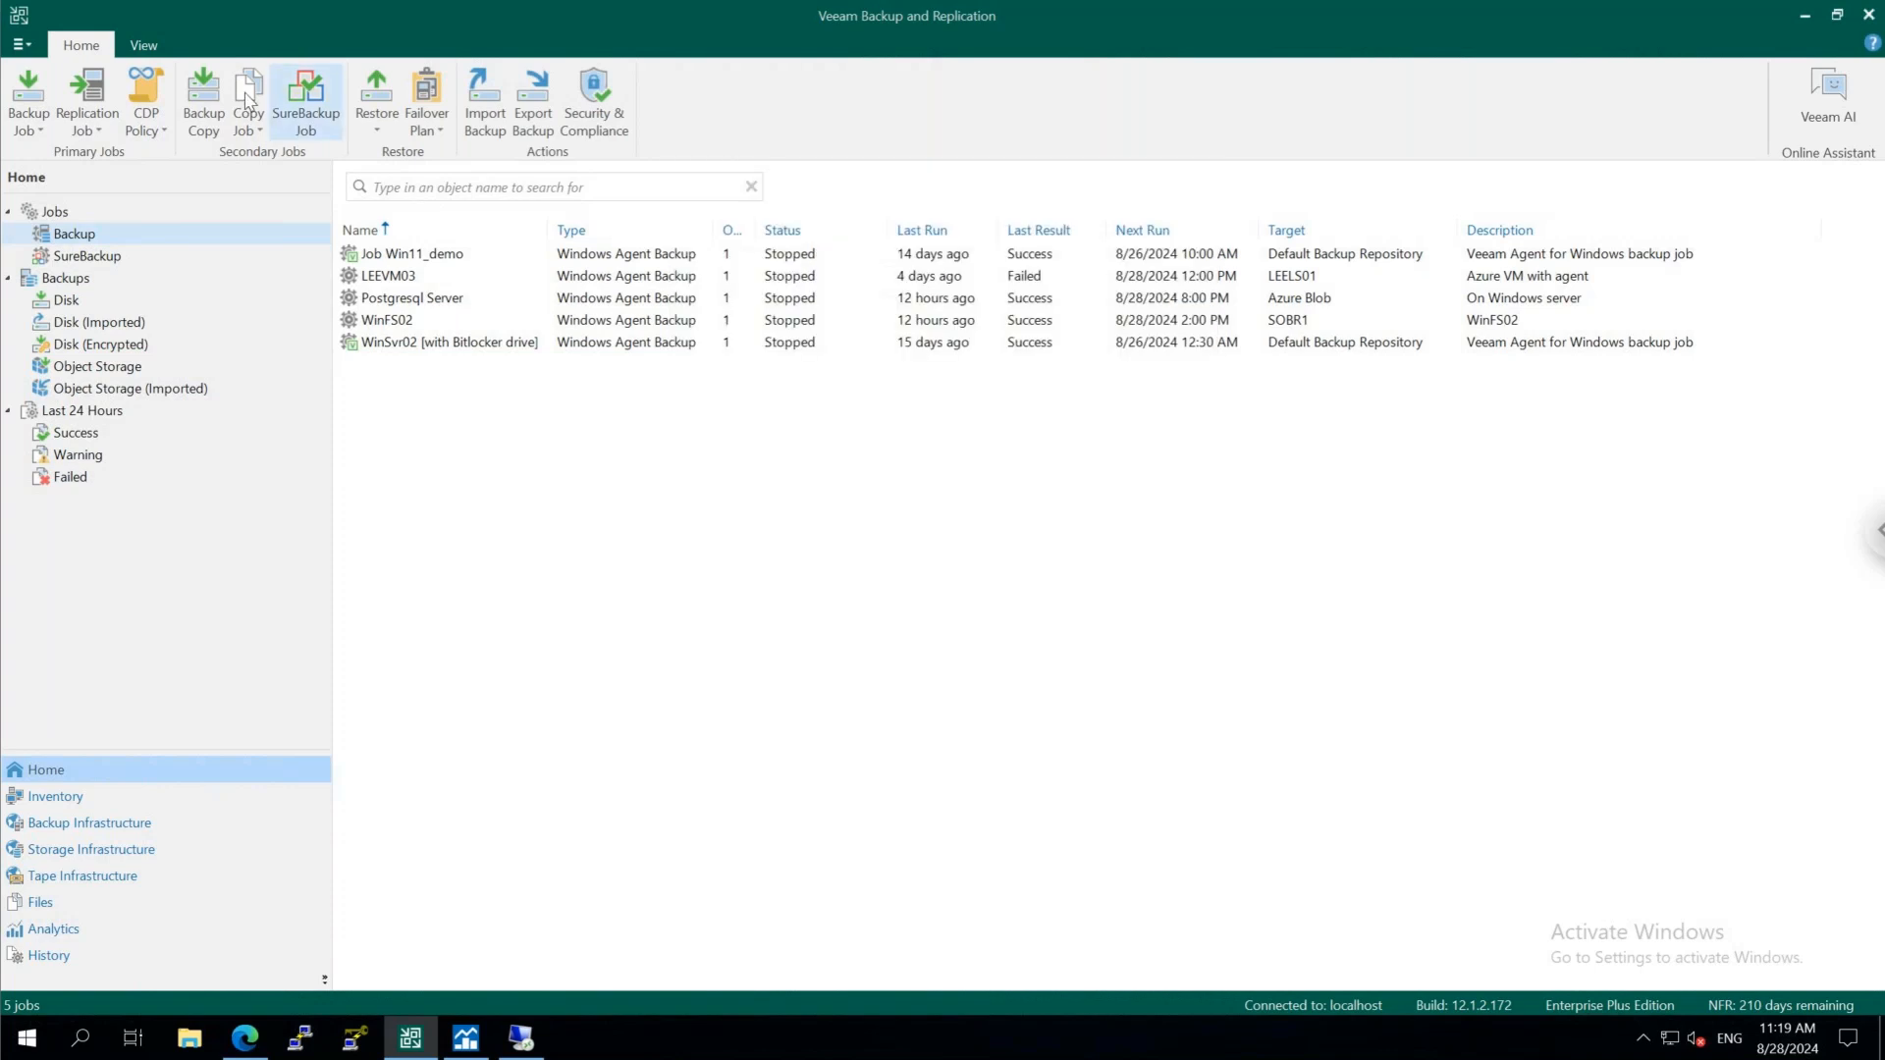
View the global malware detection exclusions list and close it without adding any objects
click(22, 44)
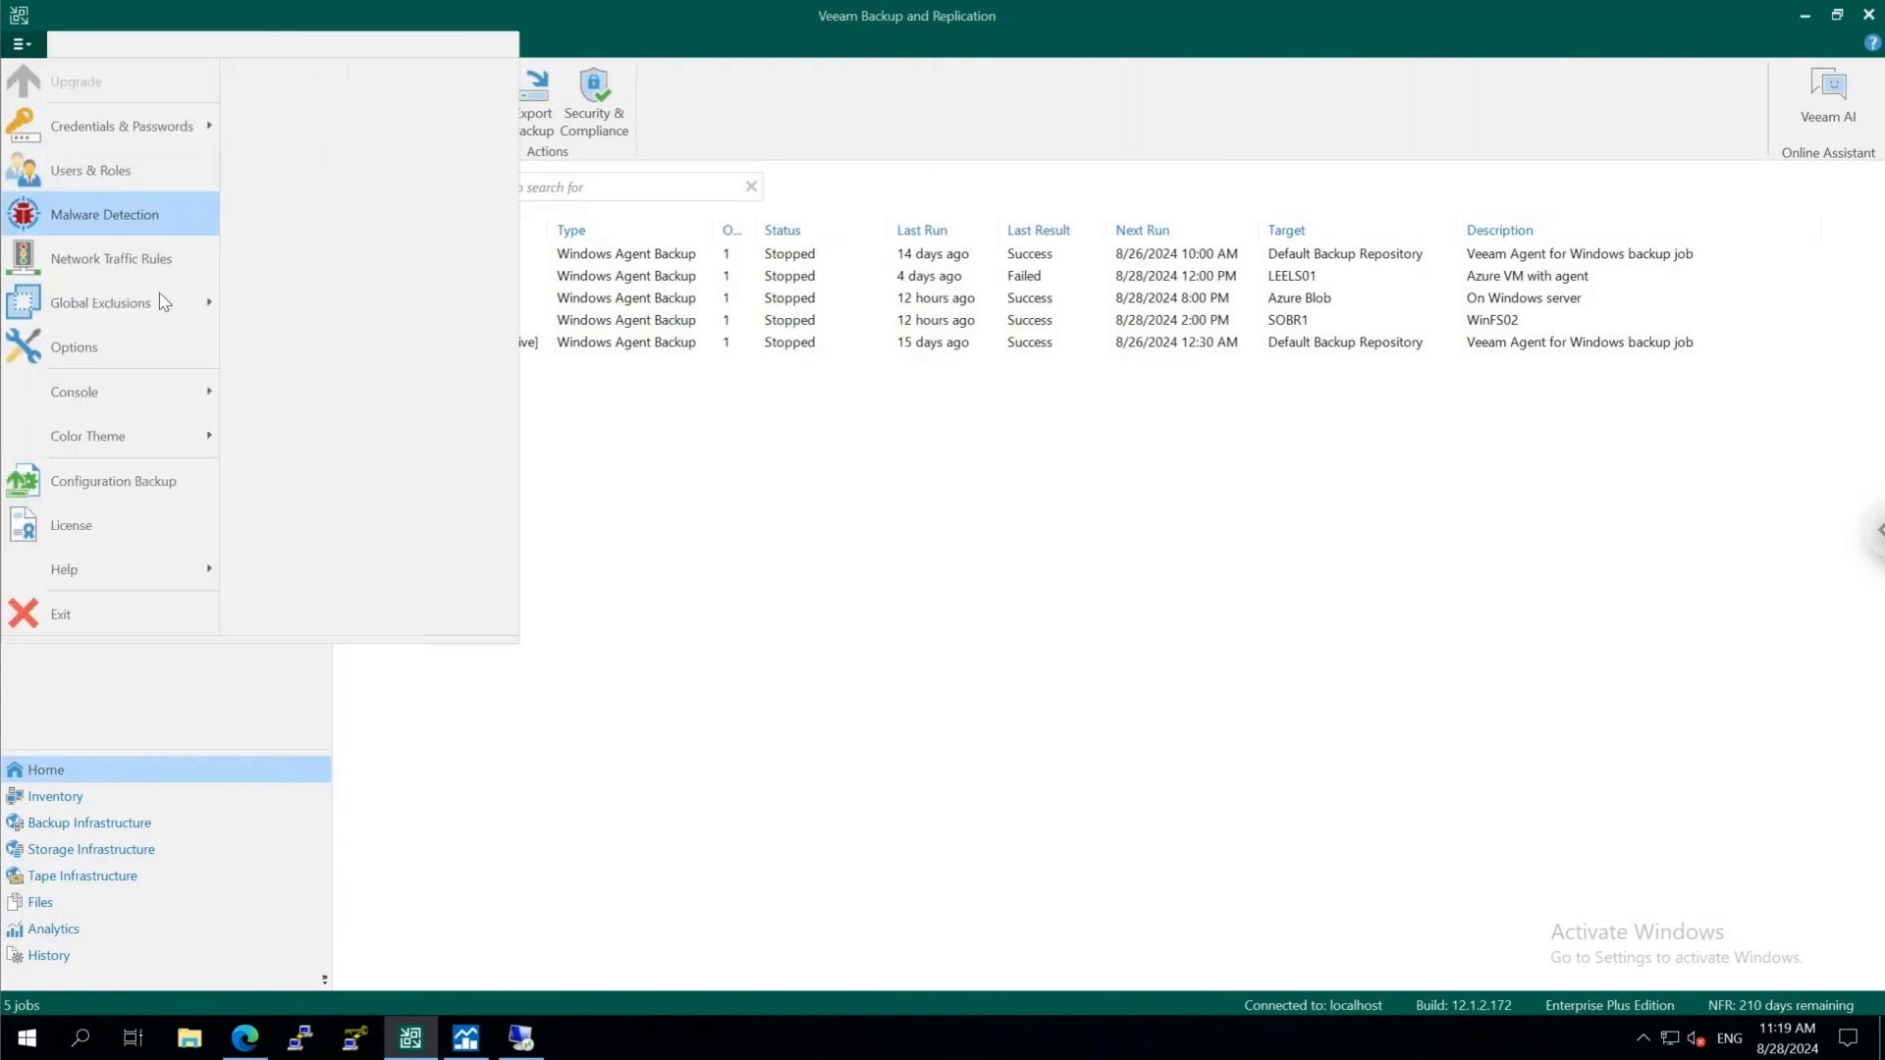
mouse_move(170, 314)
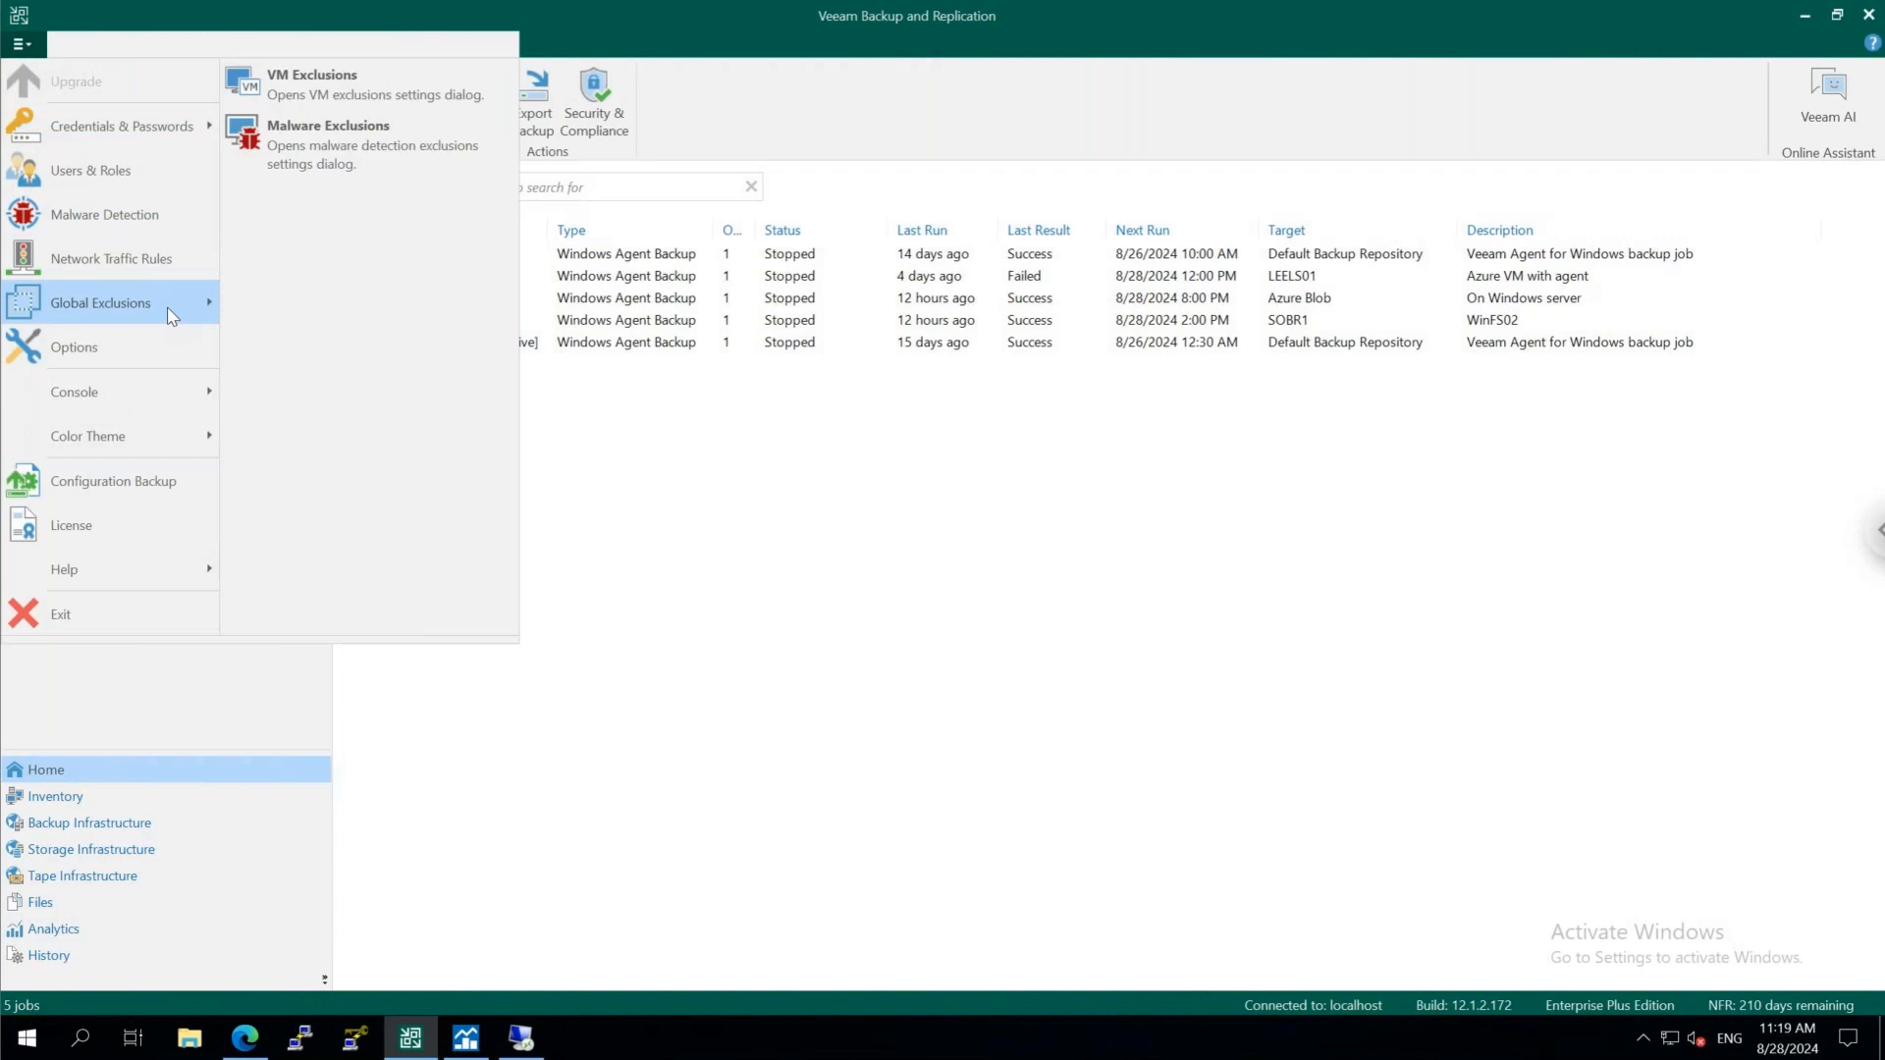
click(304, 136)
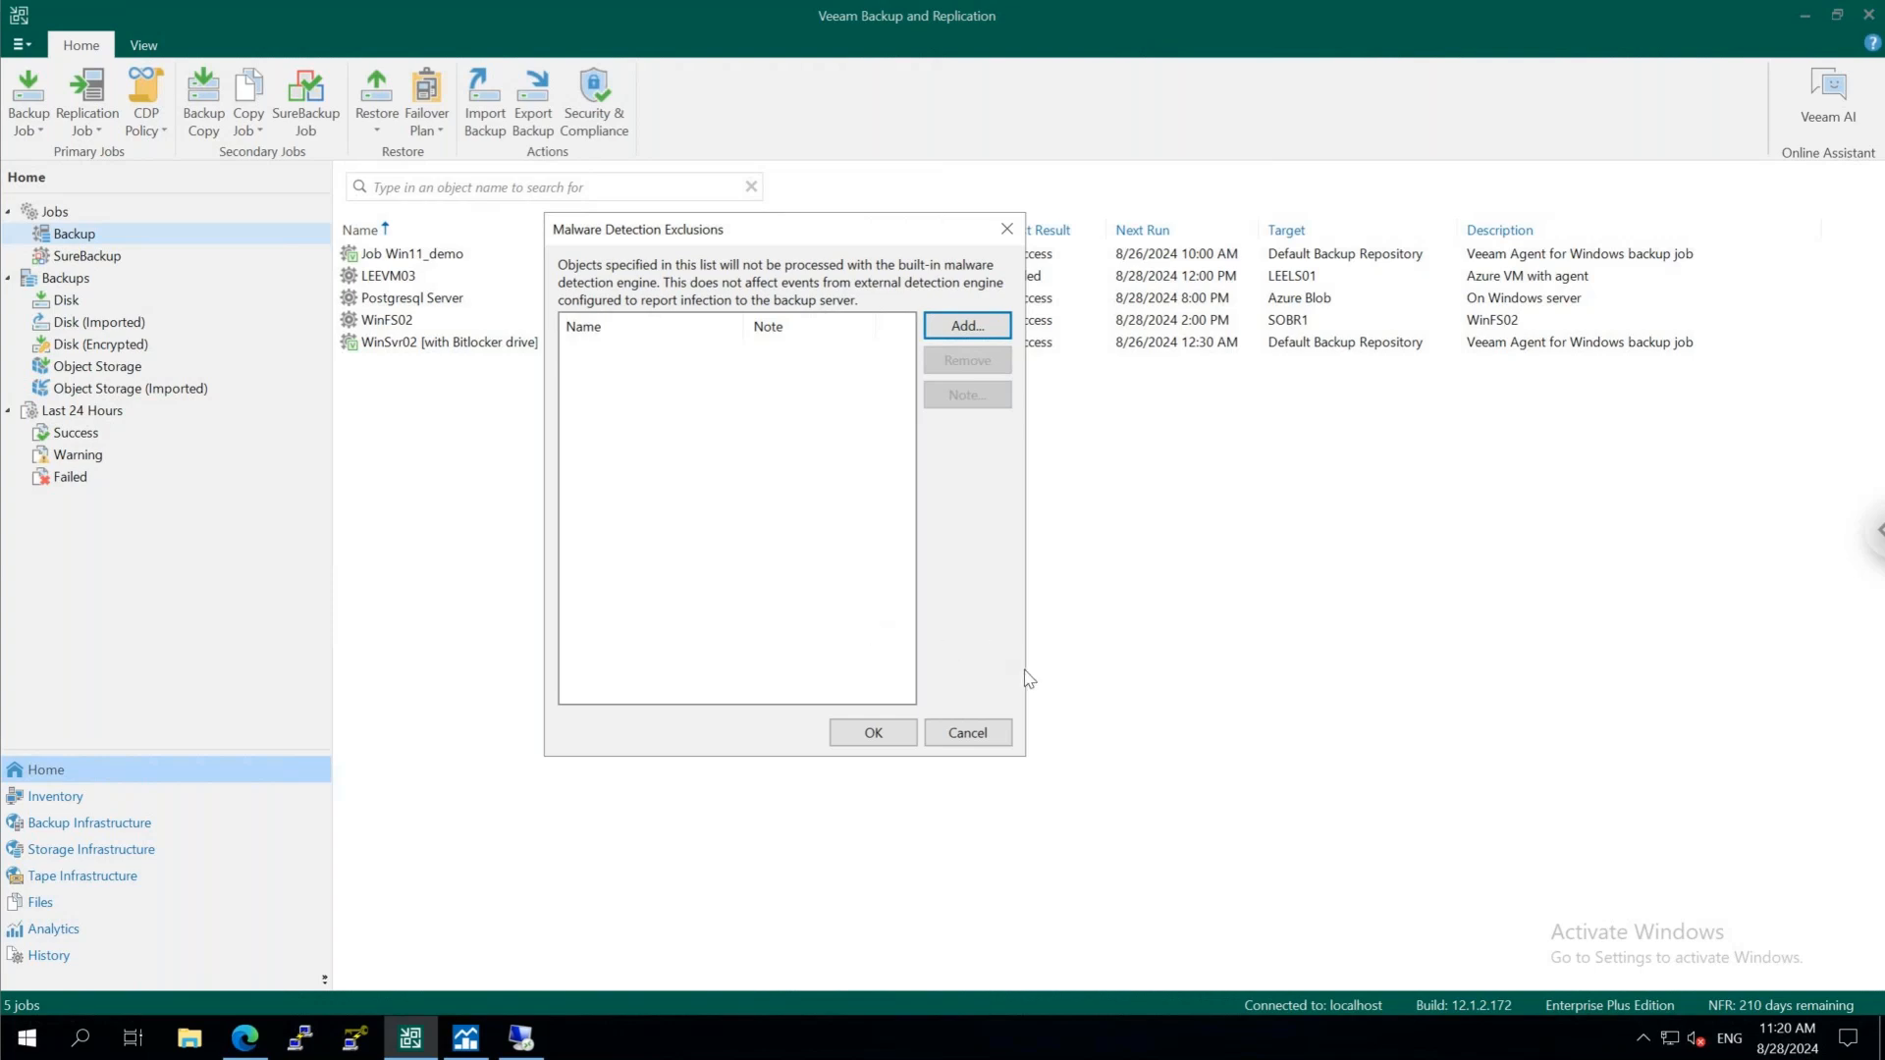
click(982, 741)
click(982, 741)
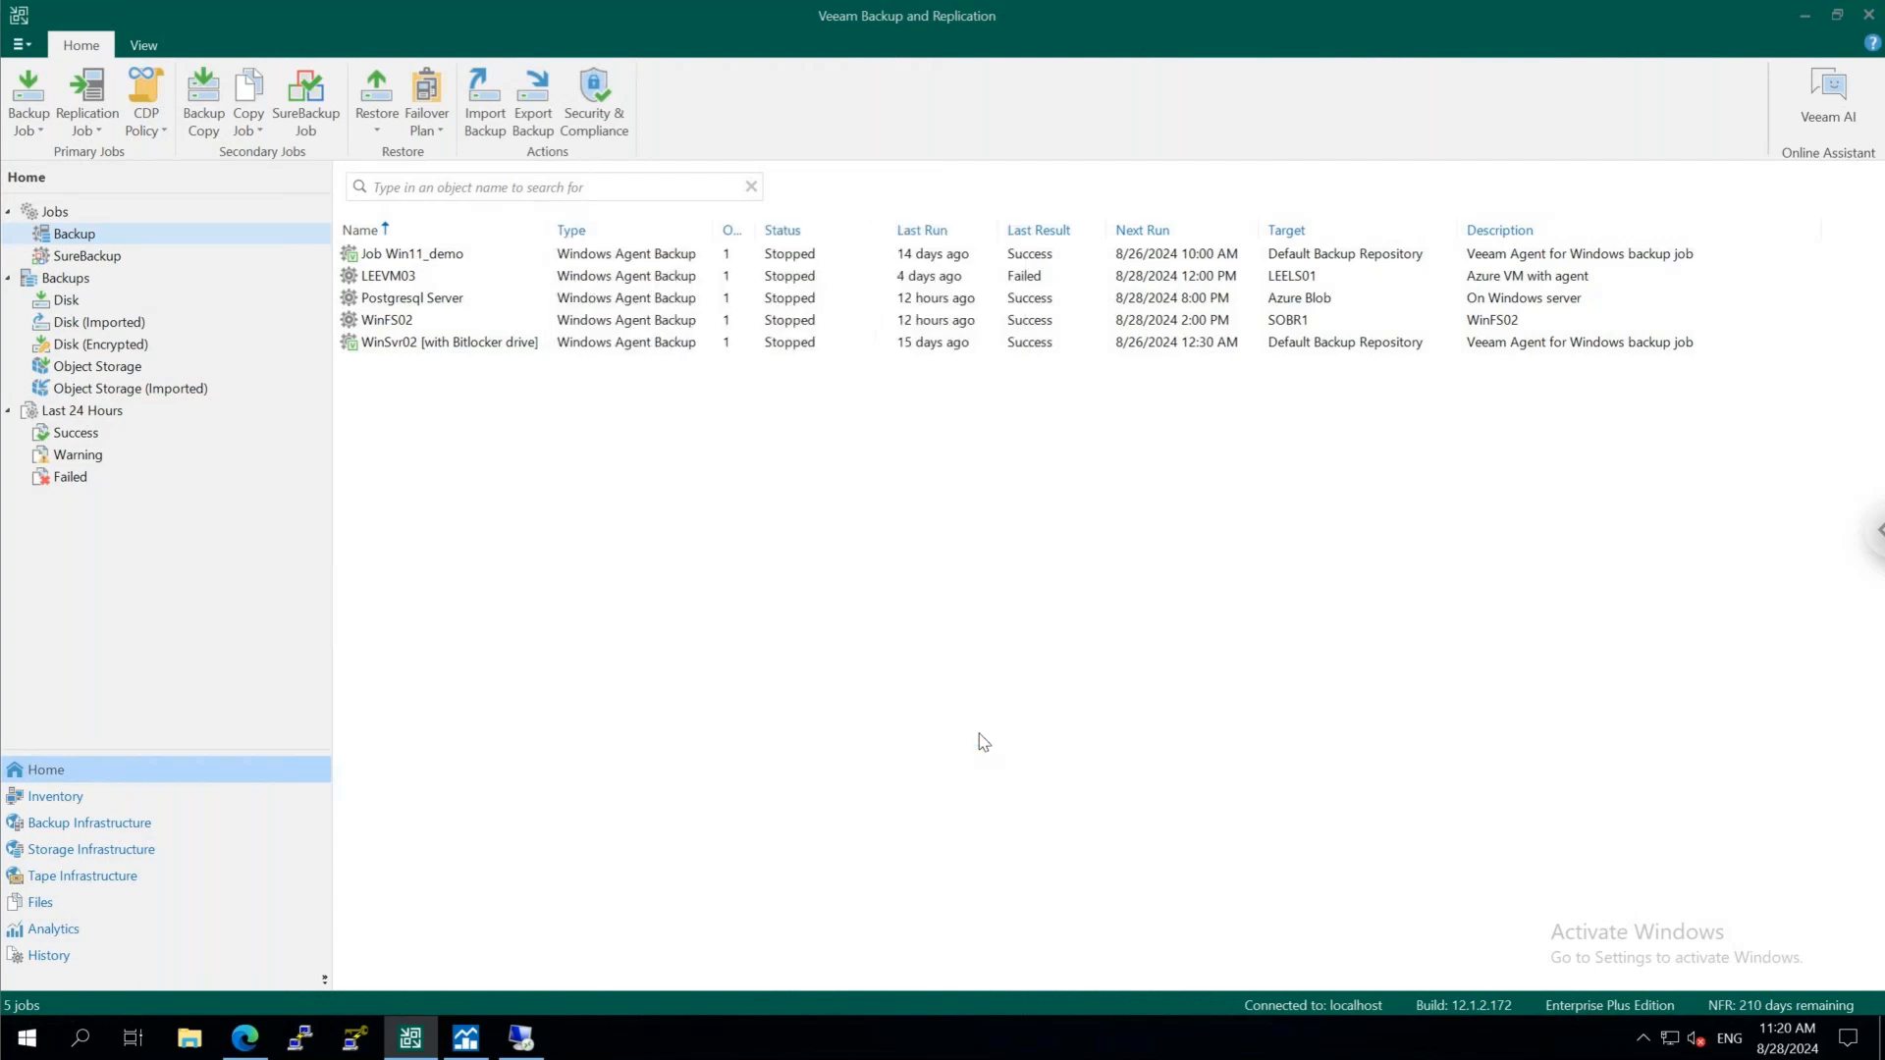
Review the backup server's general options for security, e-mail notifications and SNMP and syslog event forwarding
click(22, 44)
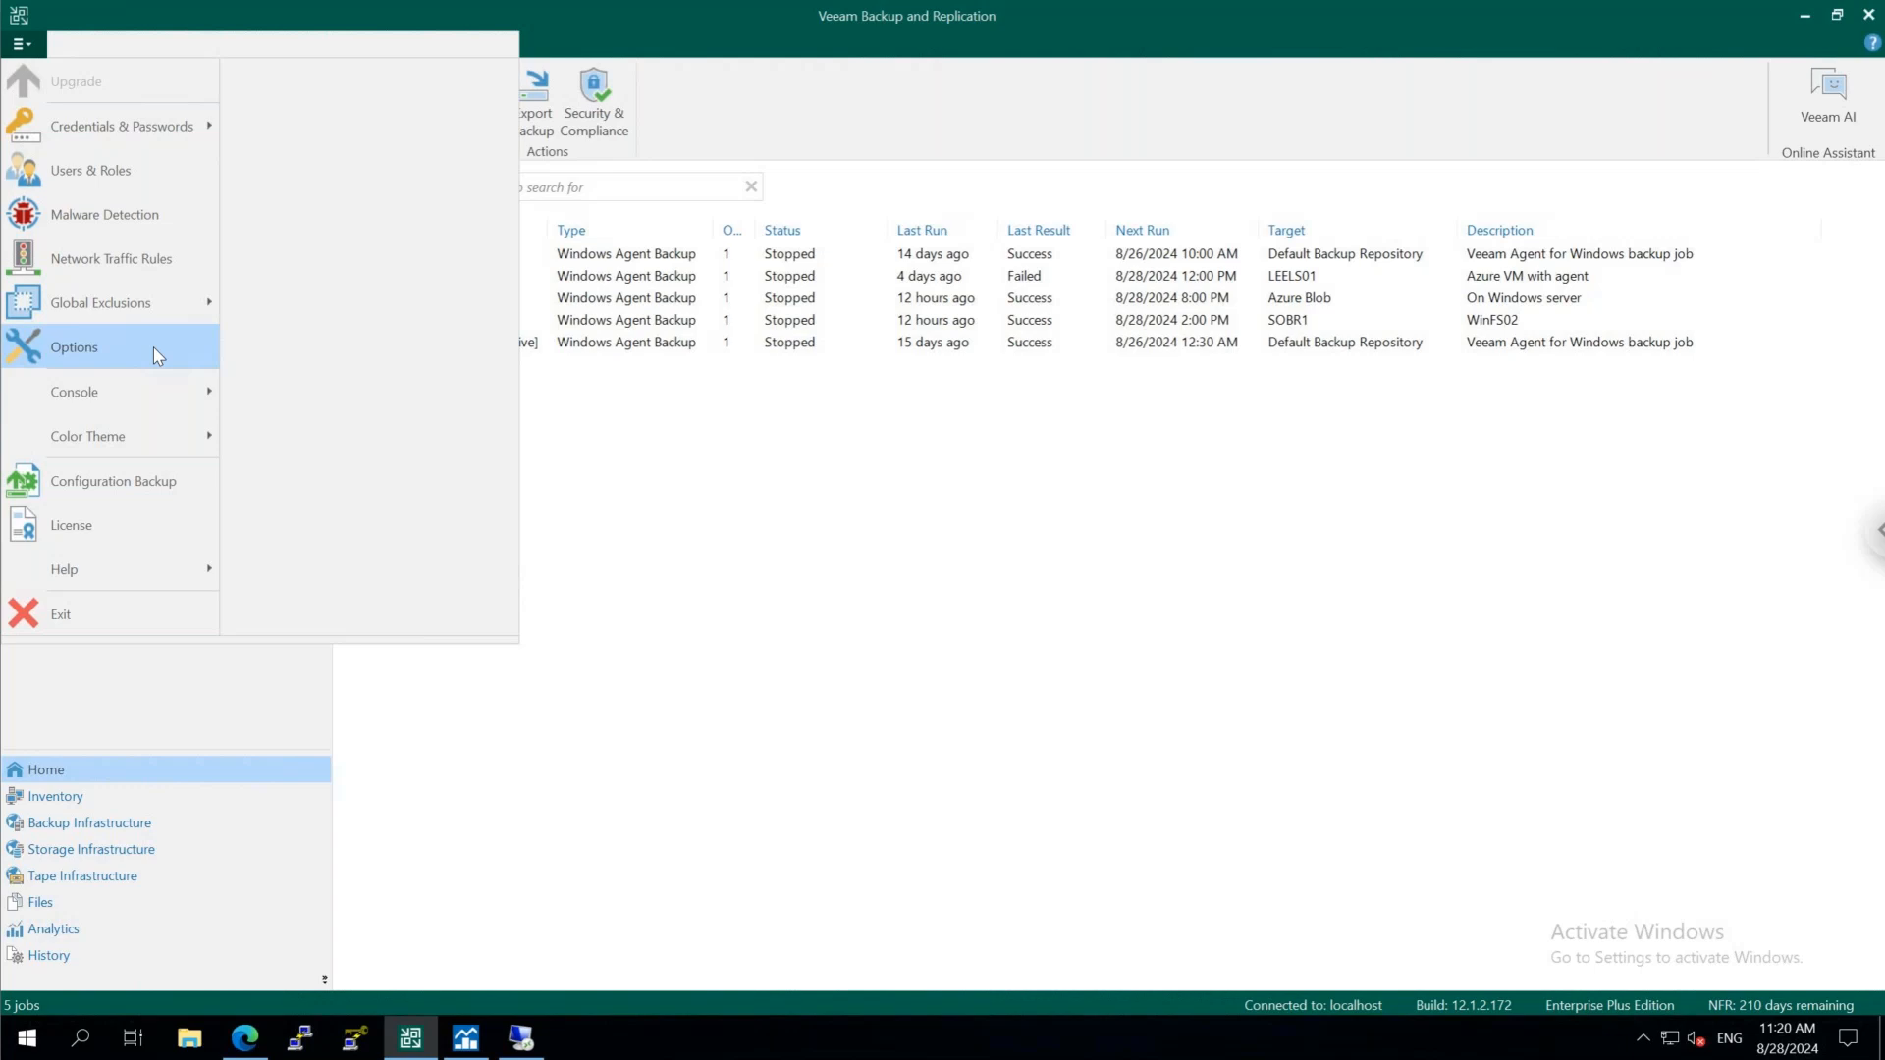
click(153, 346)
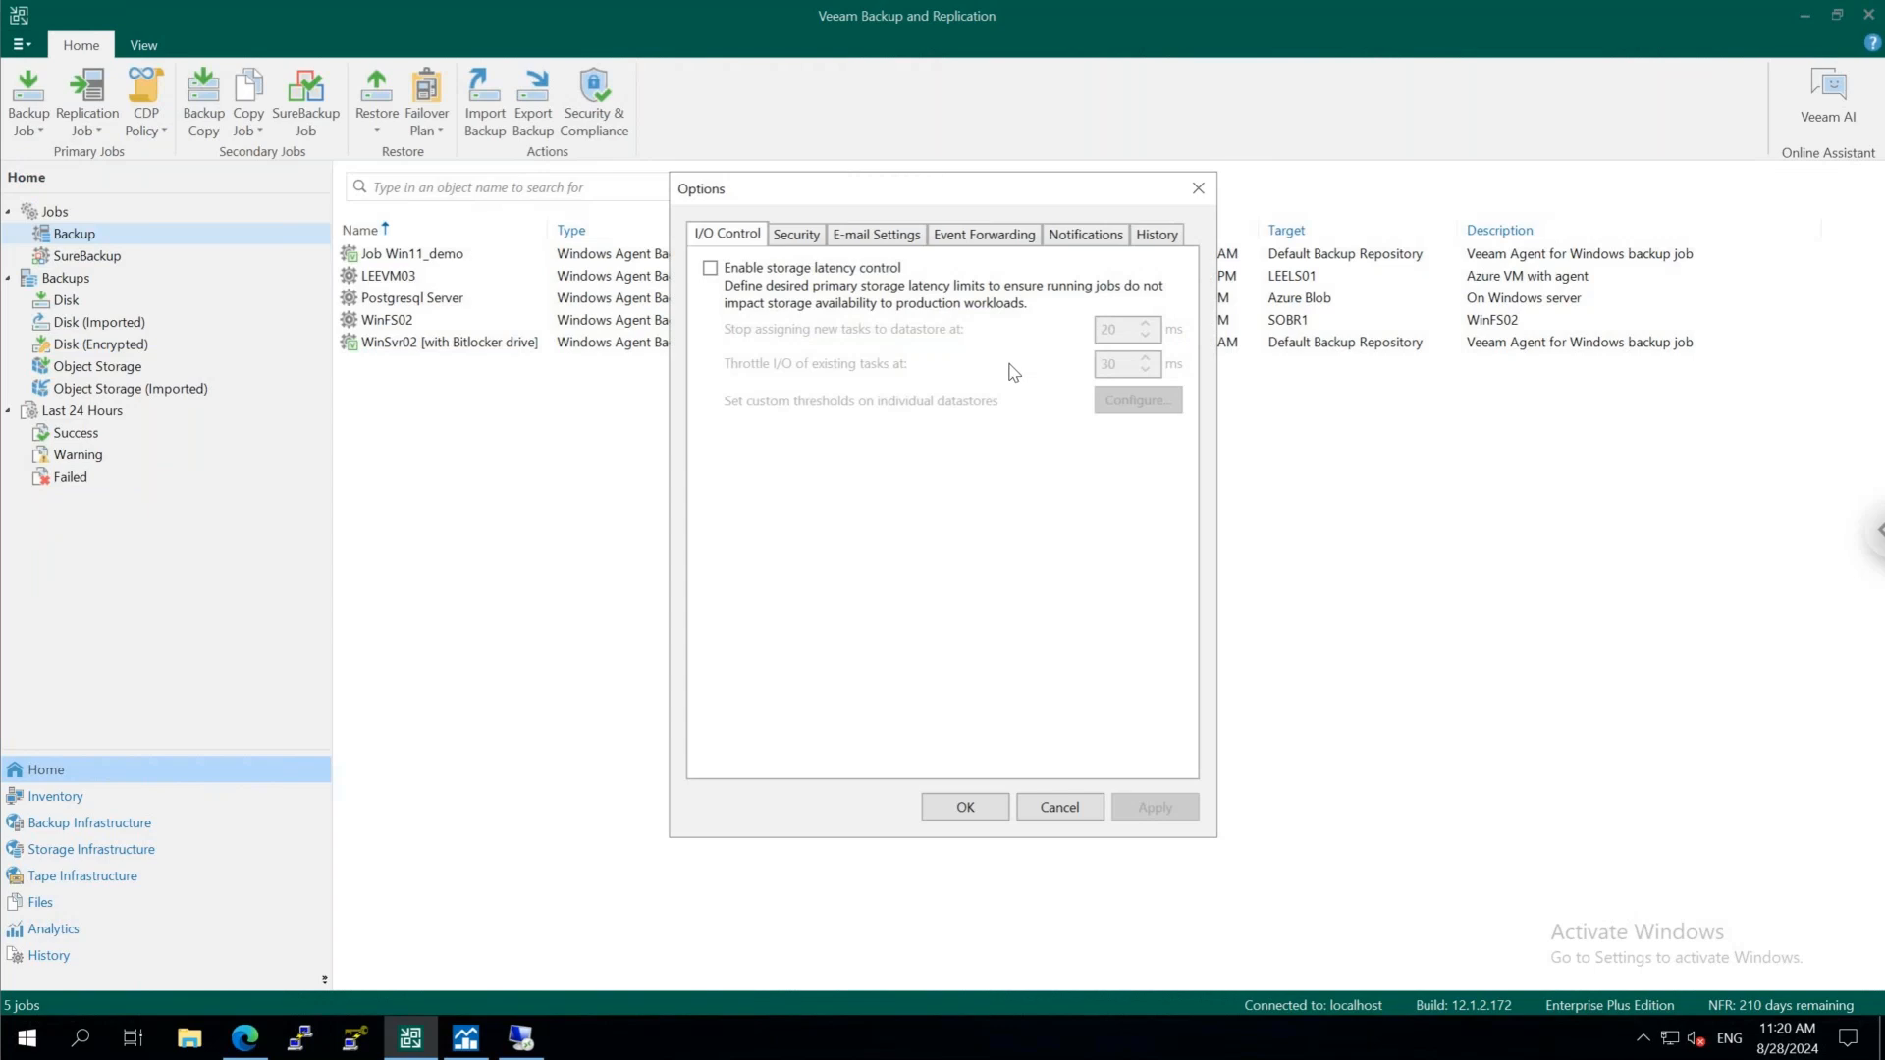
click(805, 236)
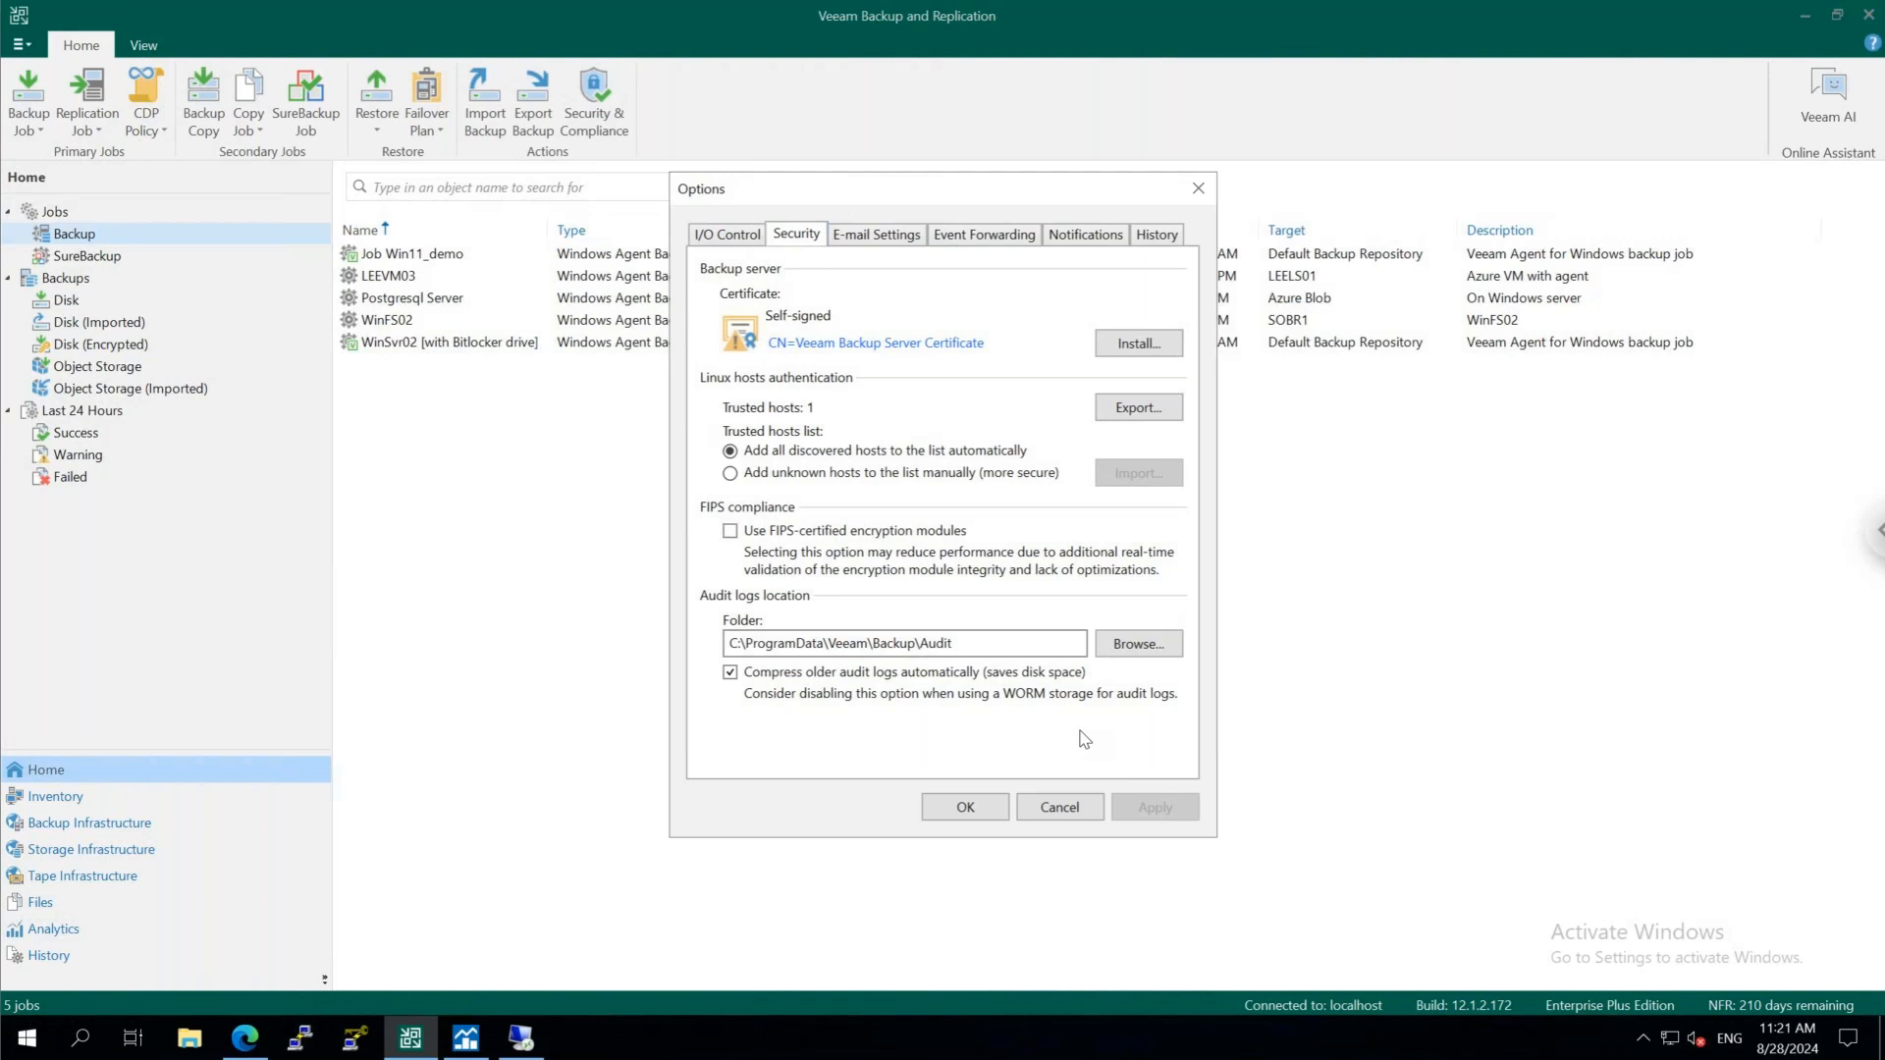
click(885, 240)
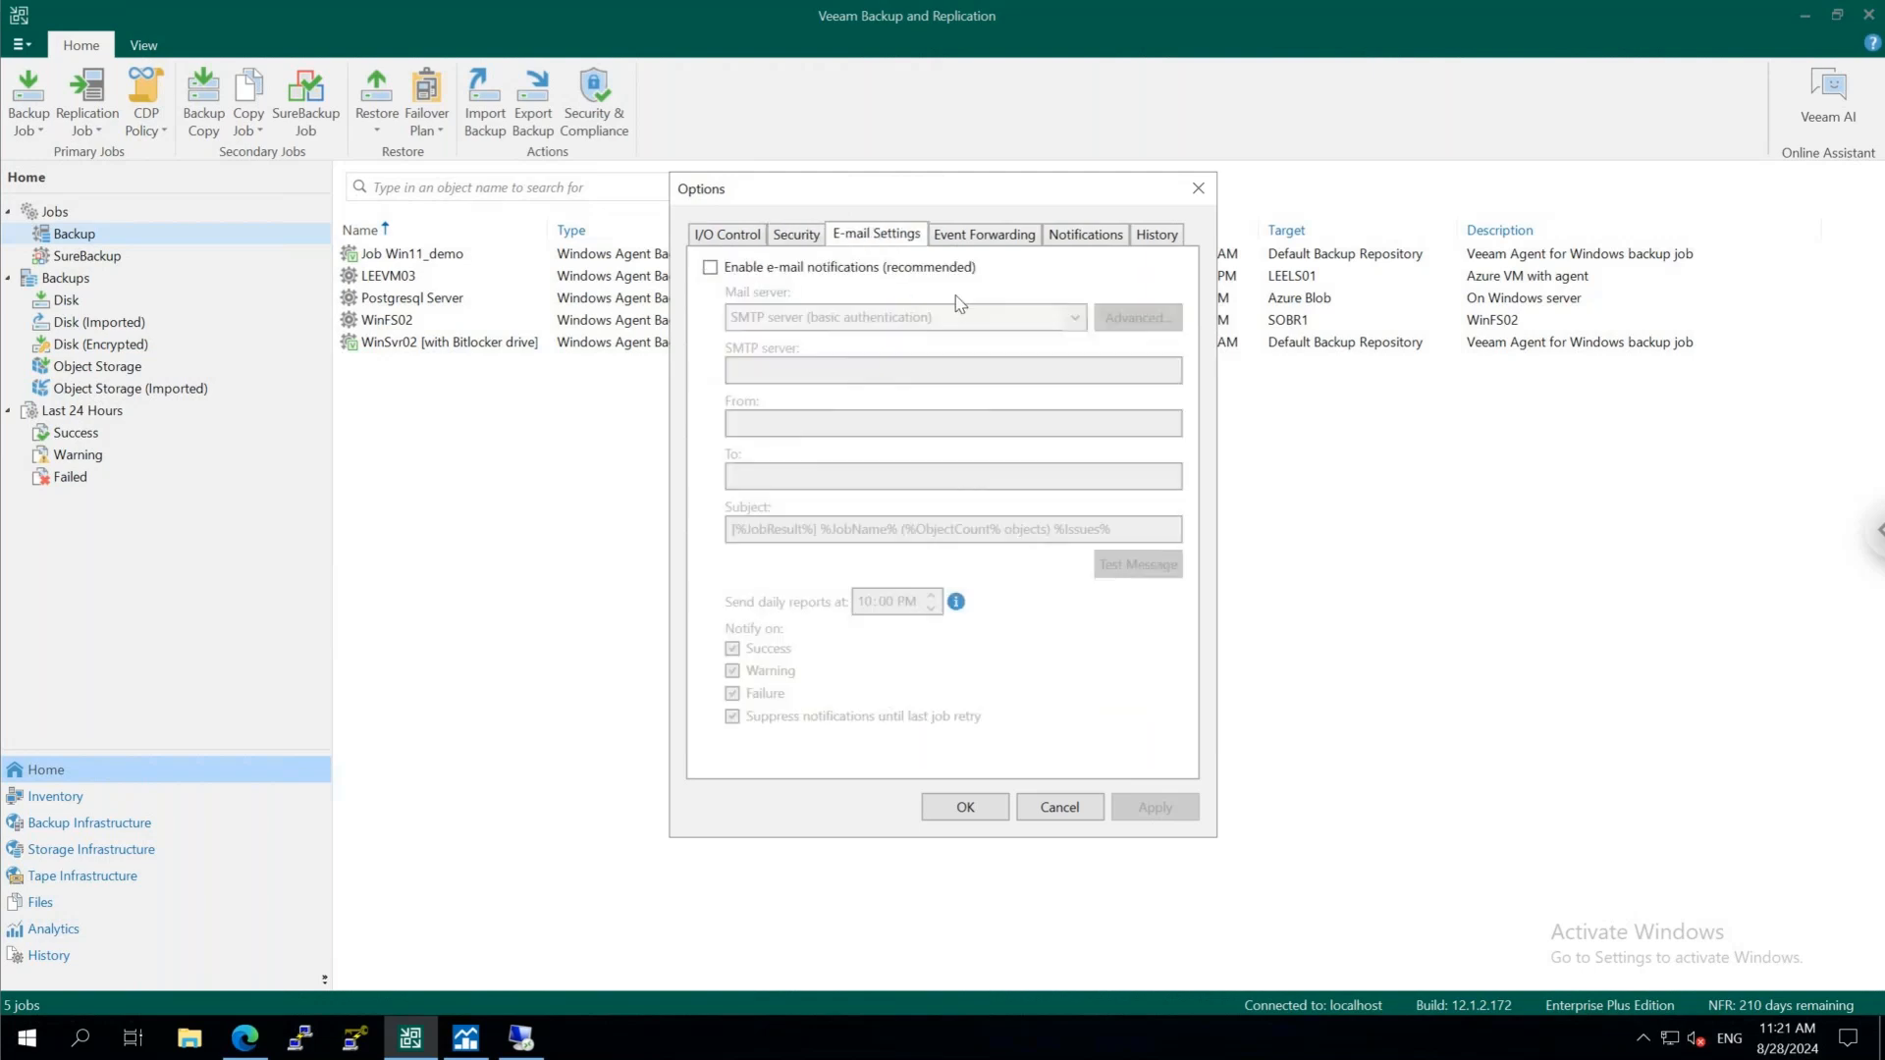
click(985, 240)
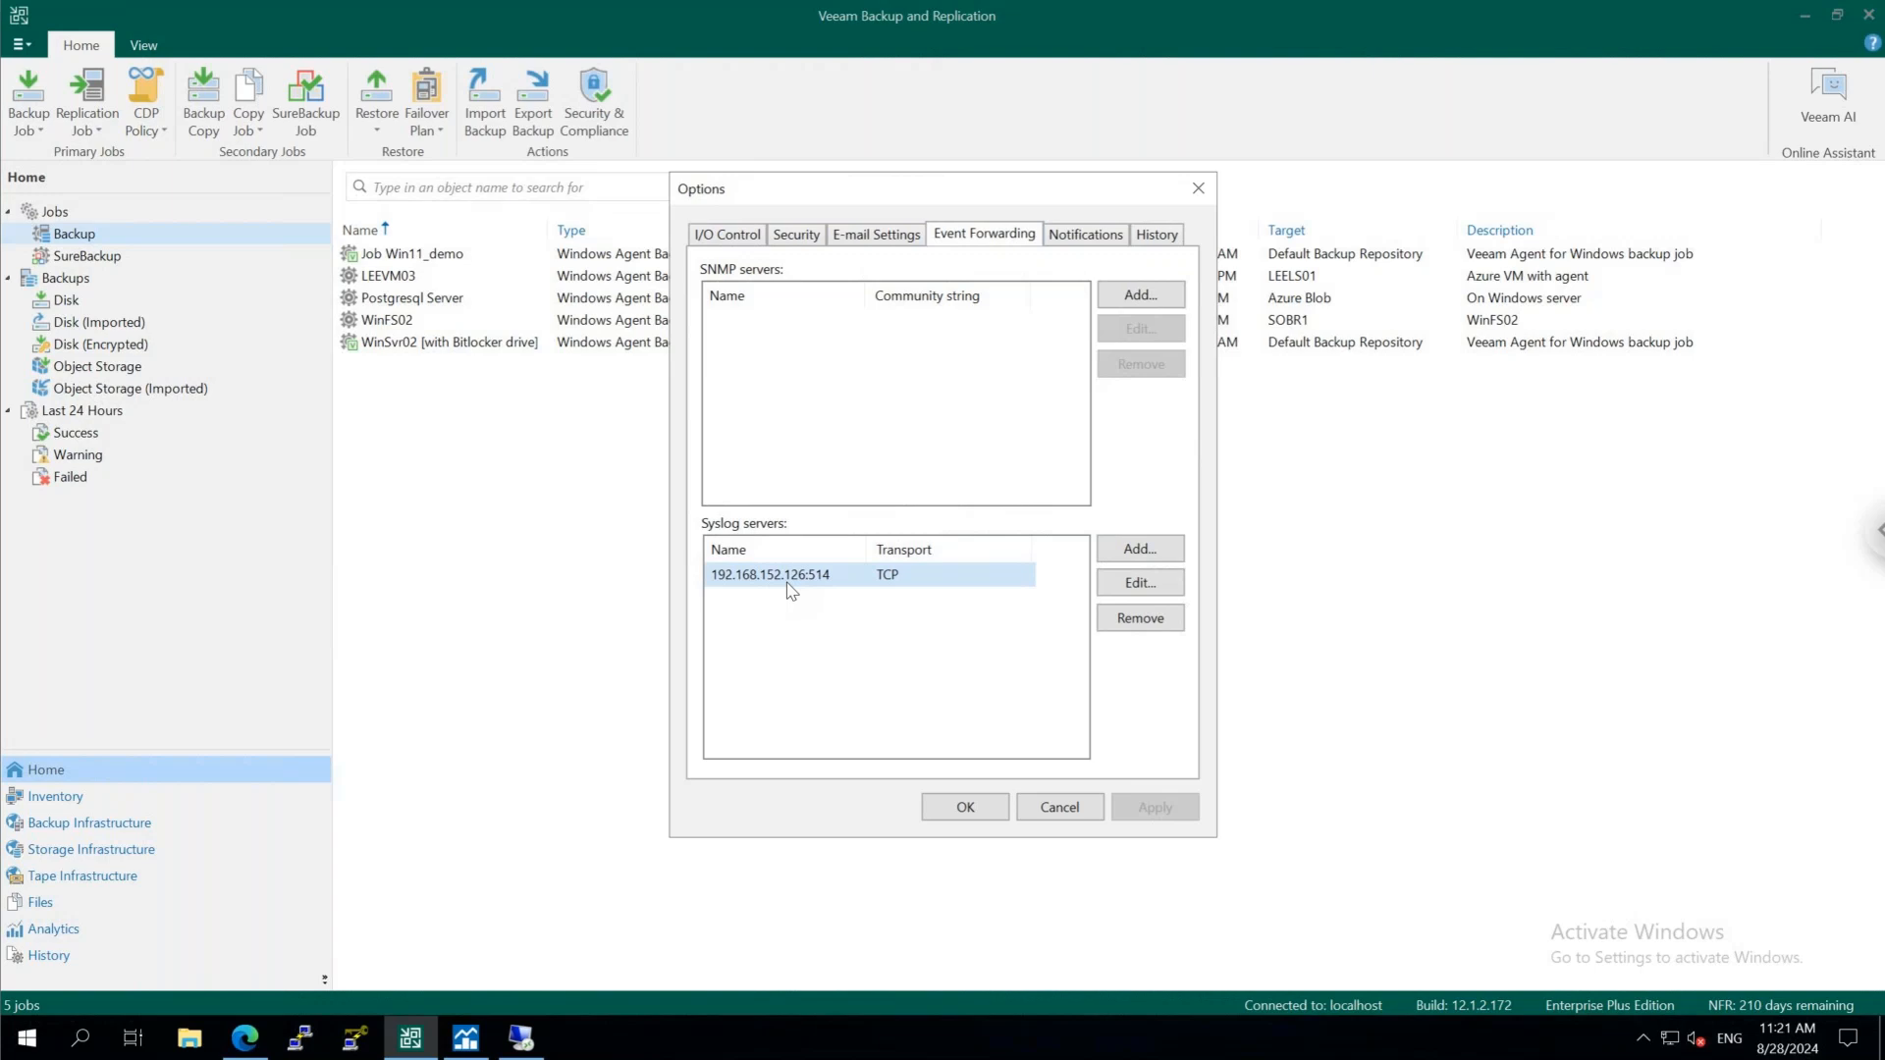
click(1081, 817)
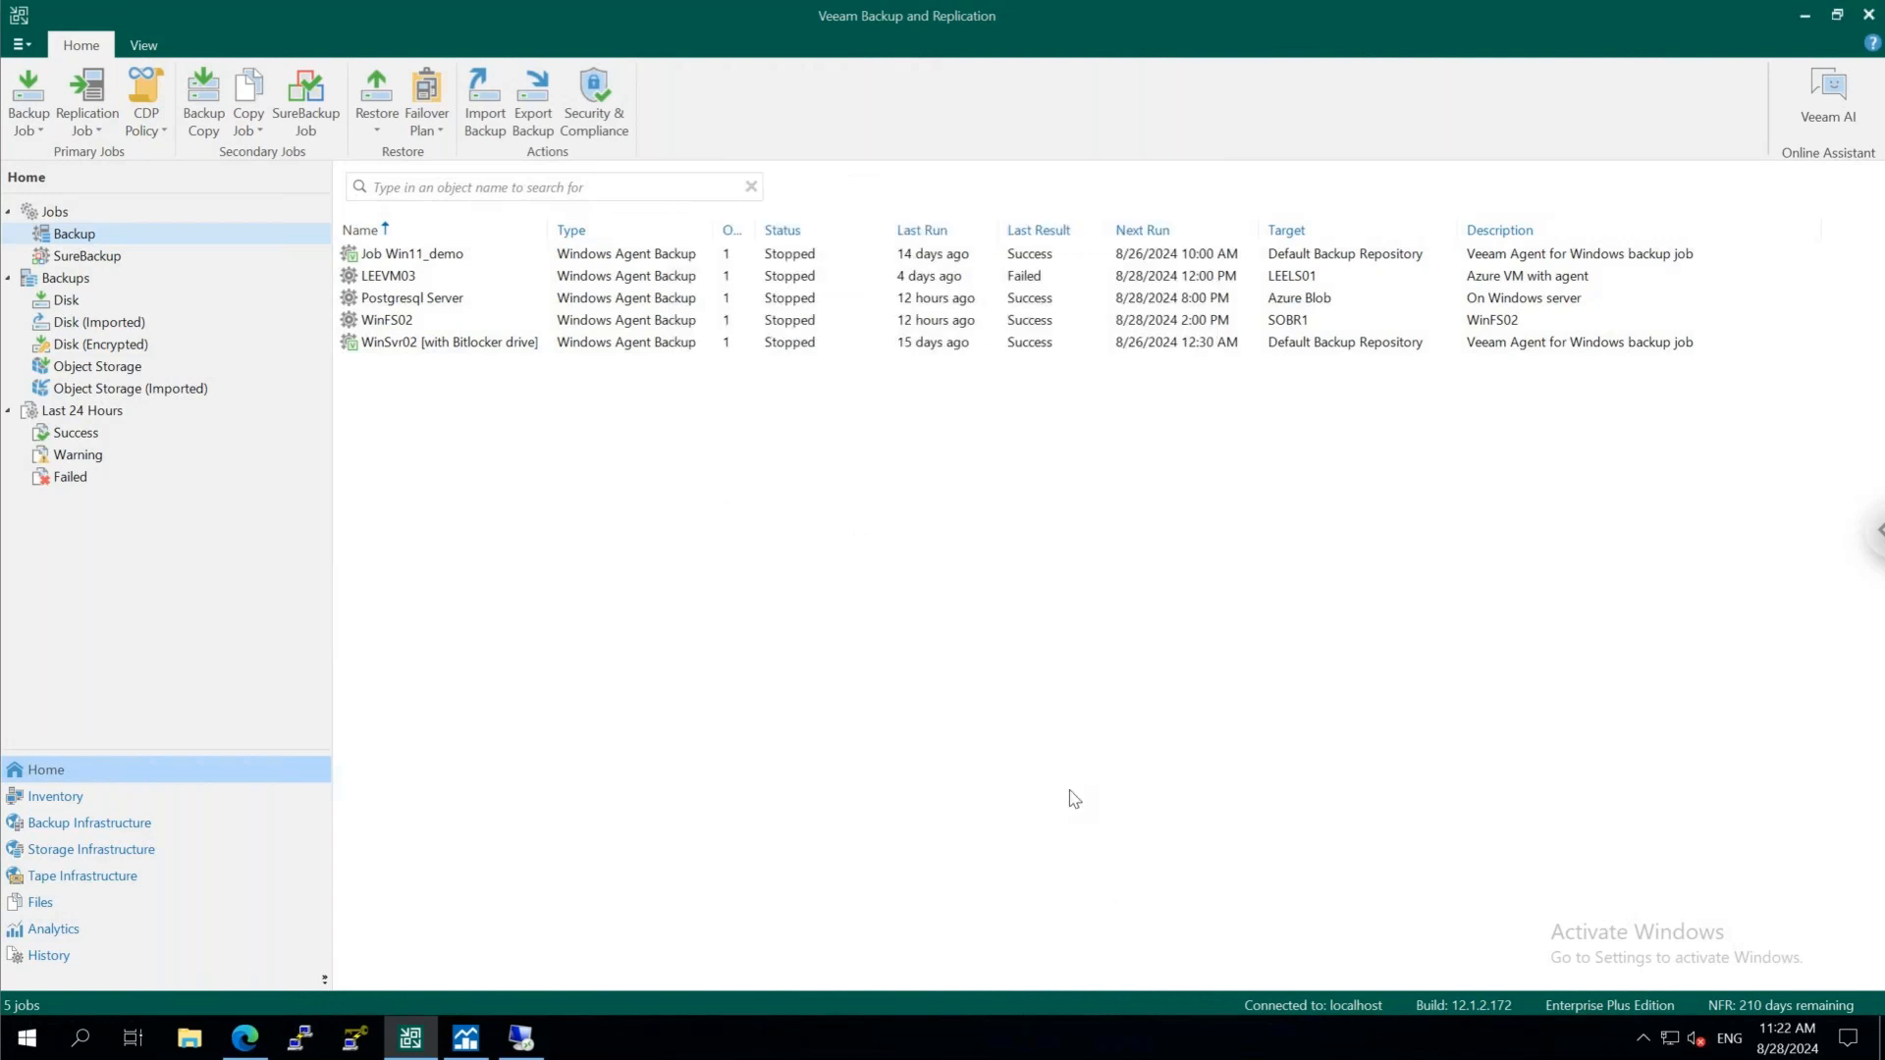
Review the configuration backup settings, including target repository, schedule and file encryption, without changing them
click(21, 44)
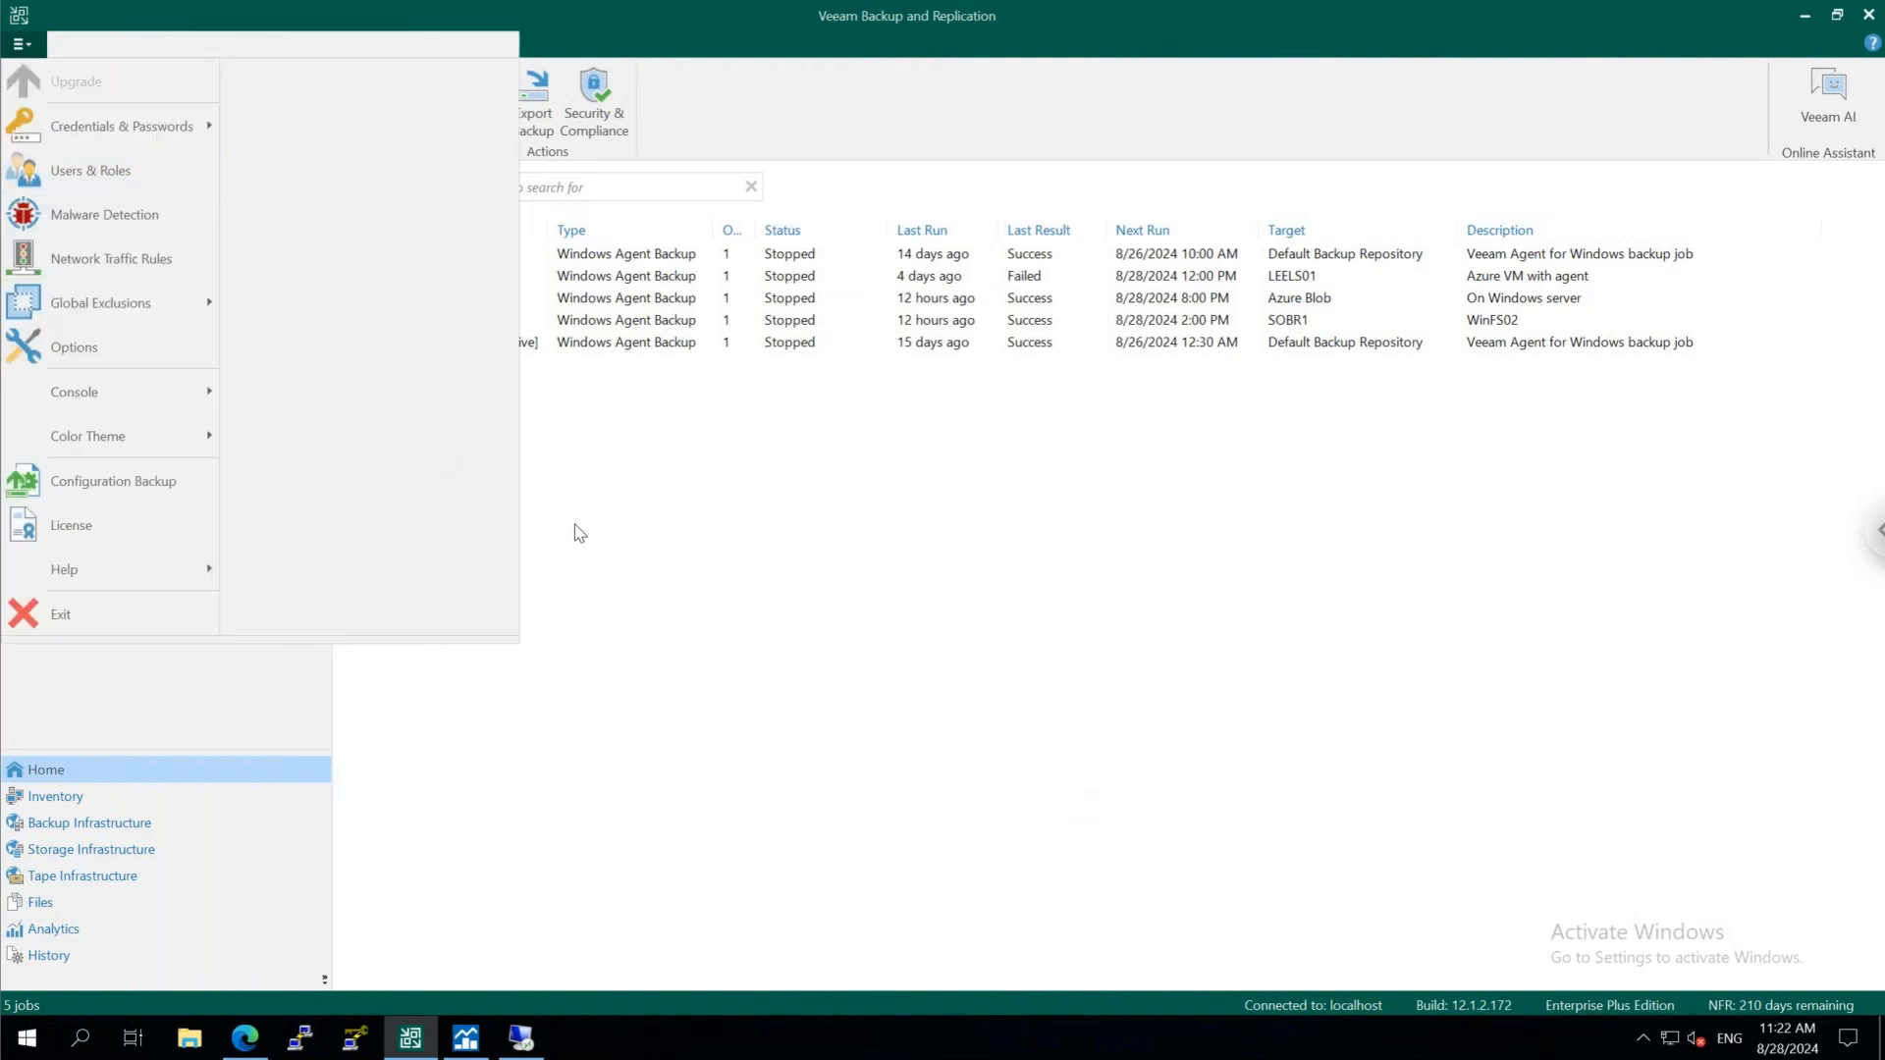
click(165, 482)
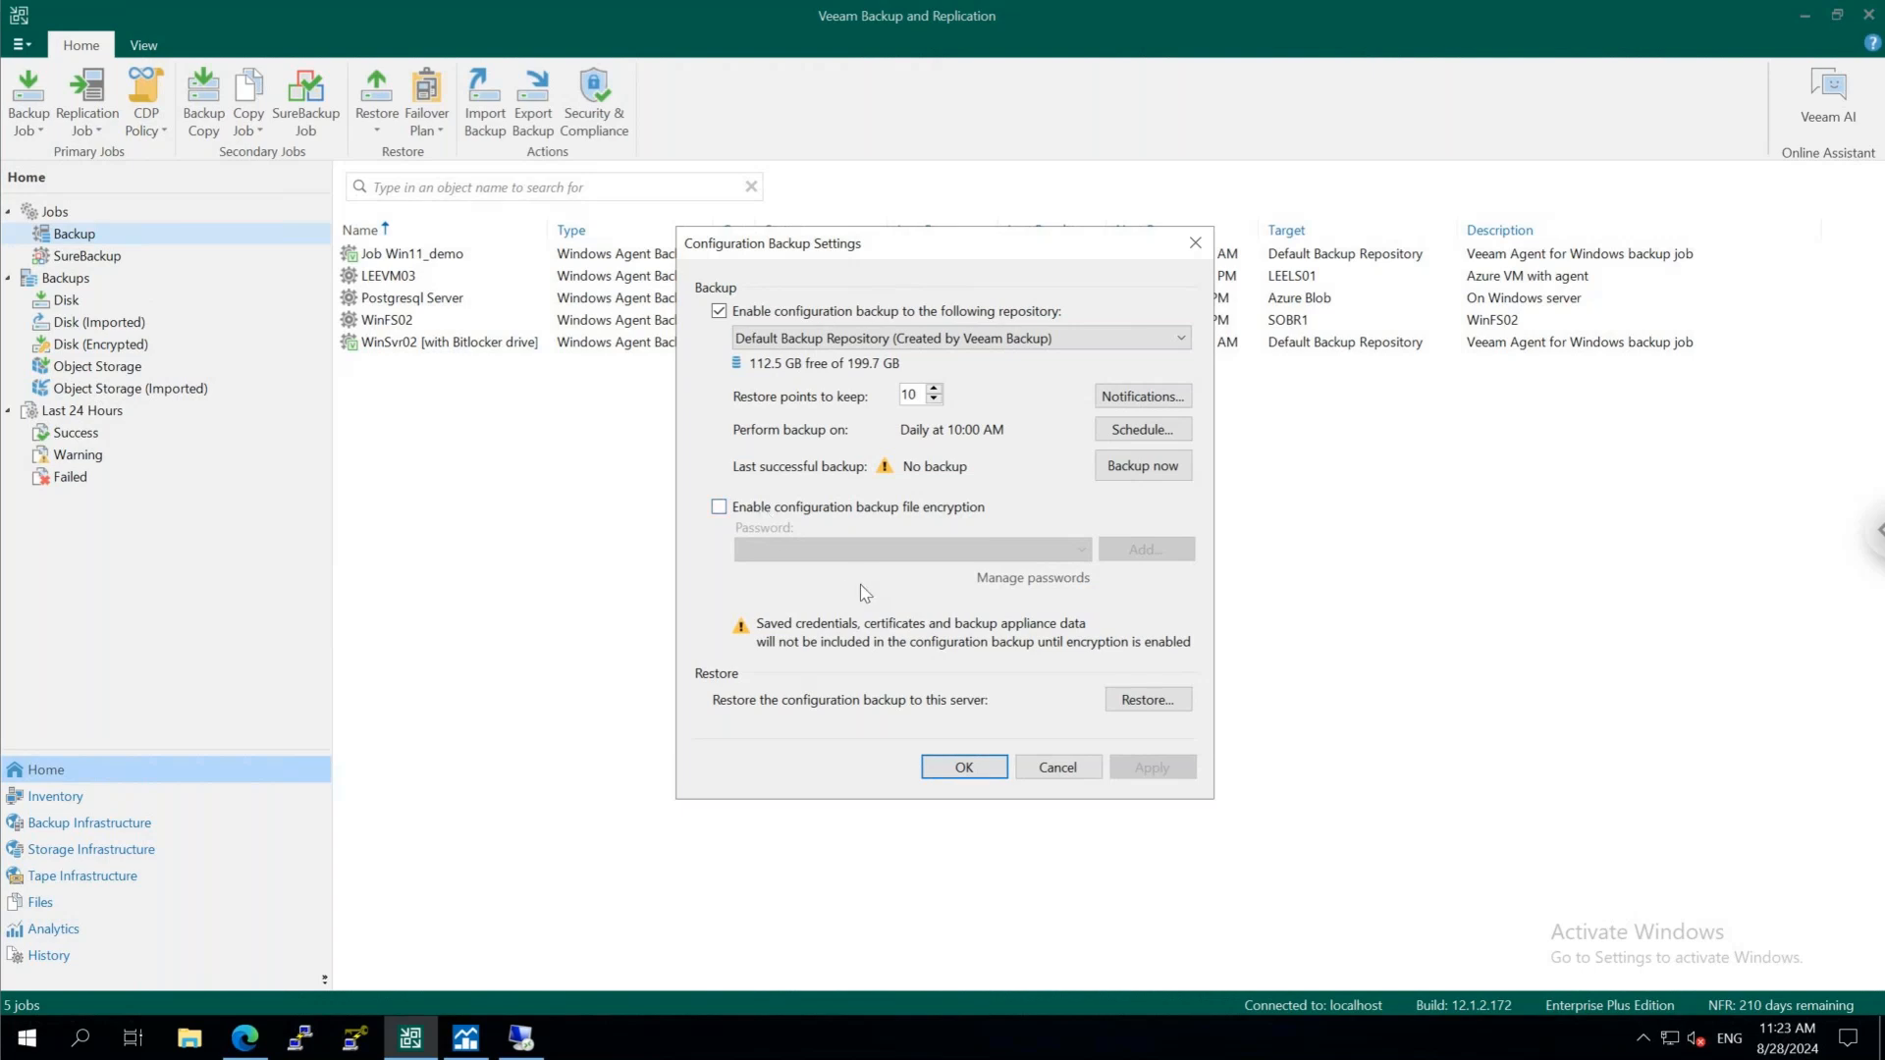
click(1043, 775)
click(20, 44)
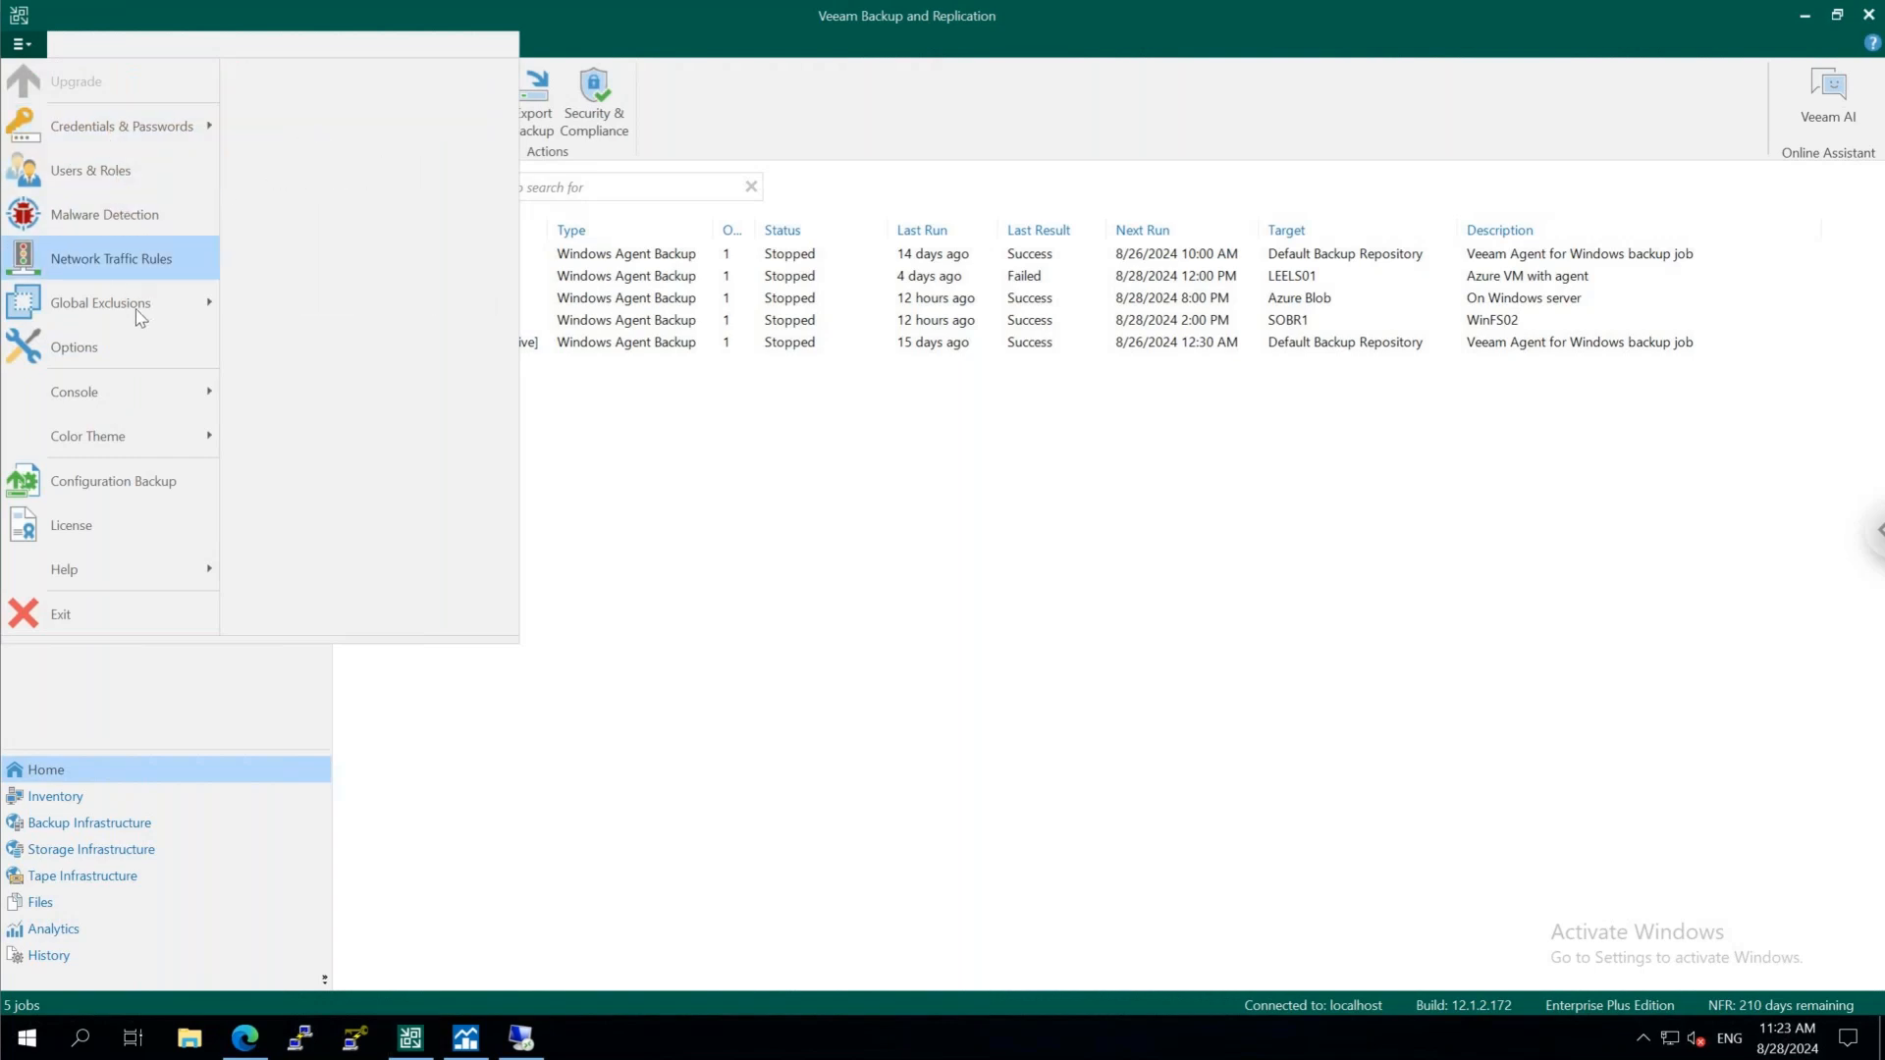
mouse_move(144, 330)
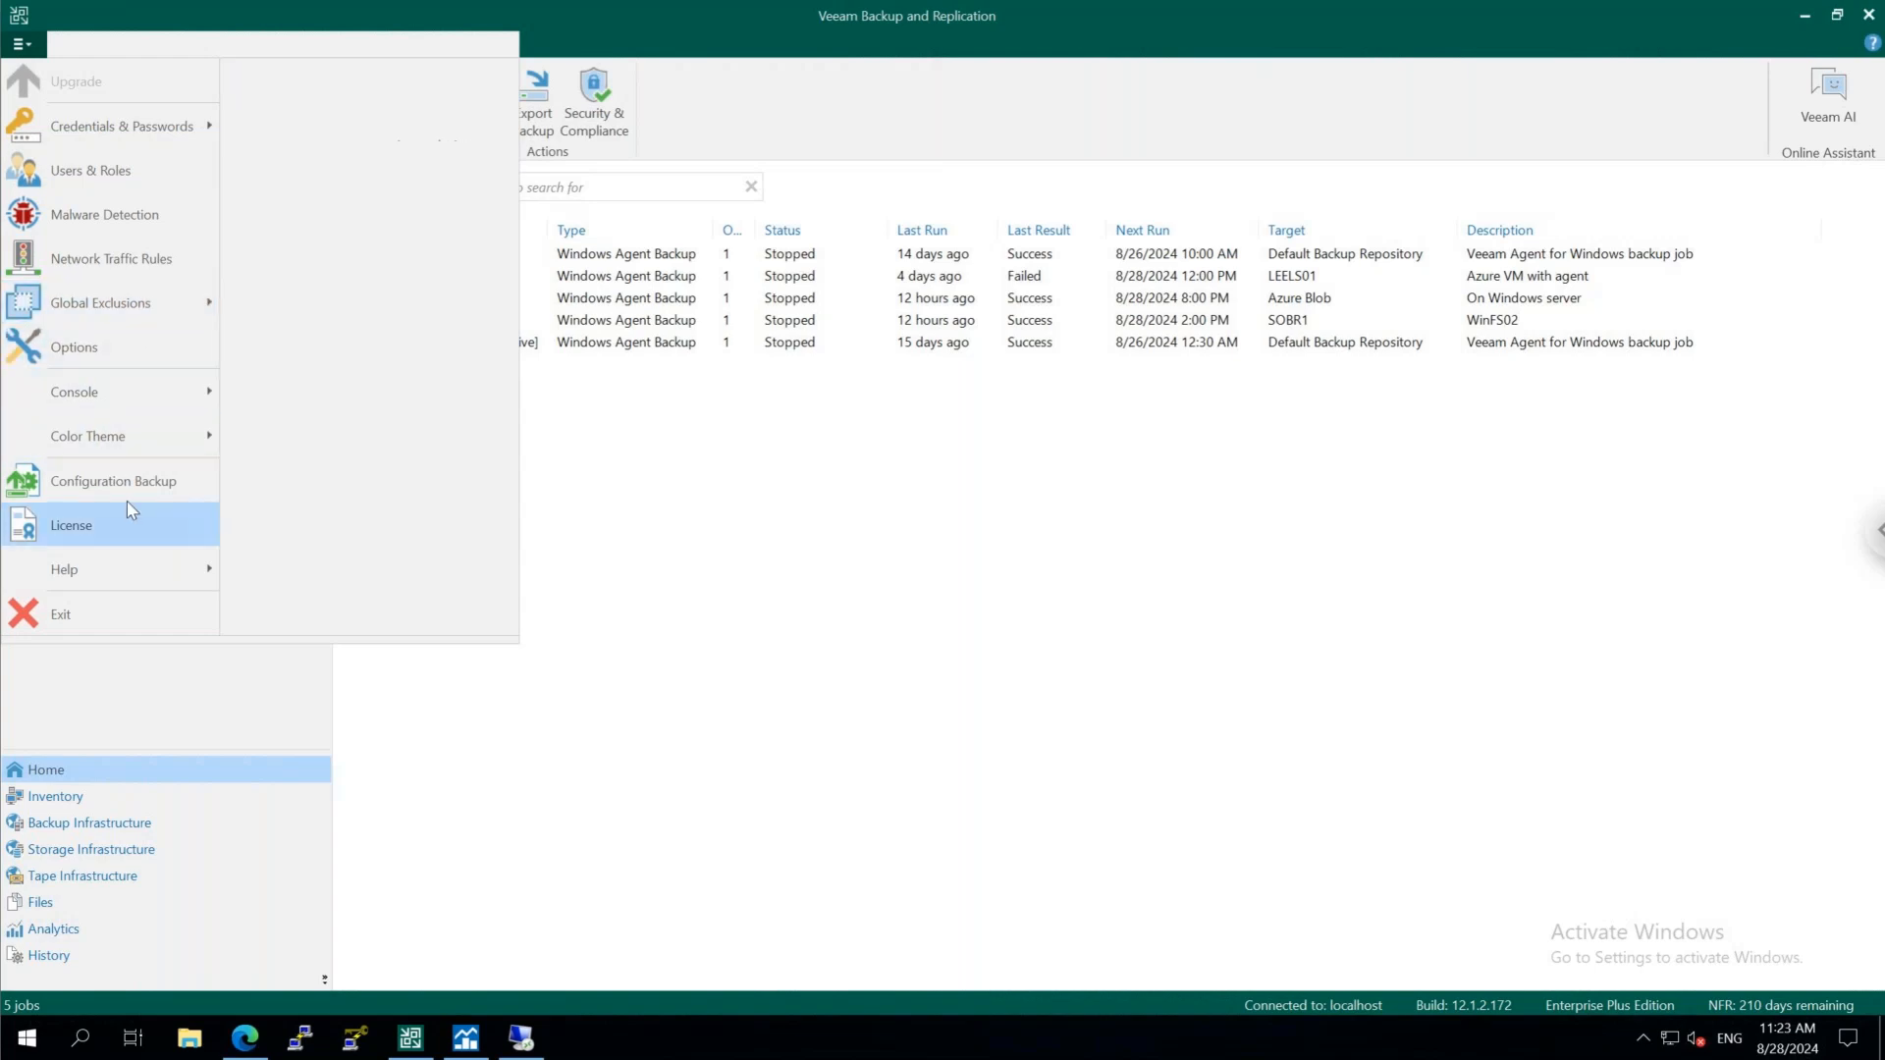
click(705, 489)
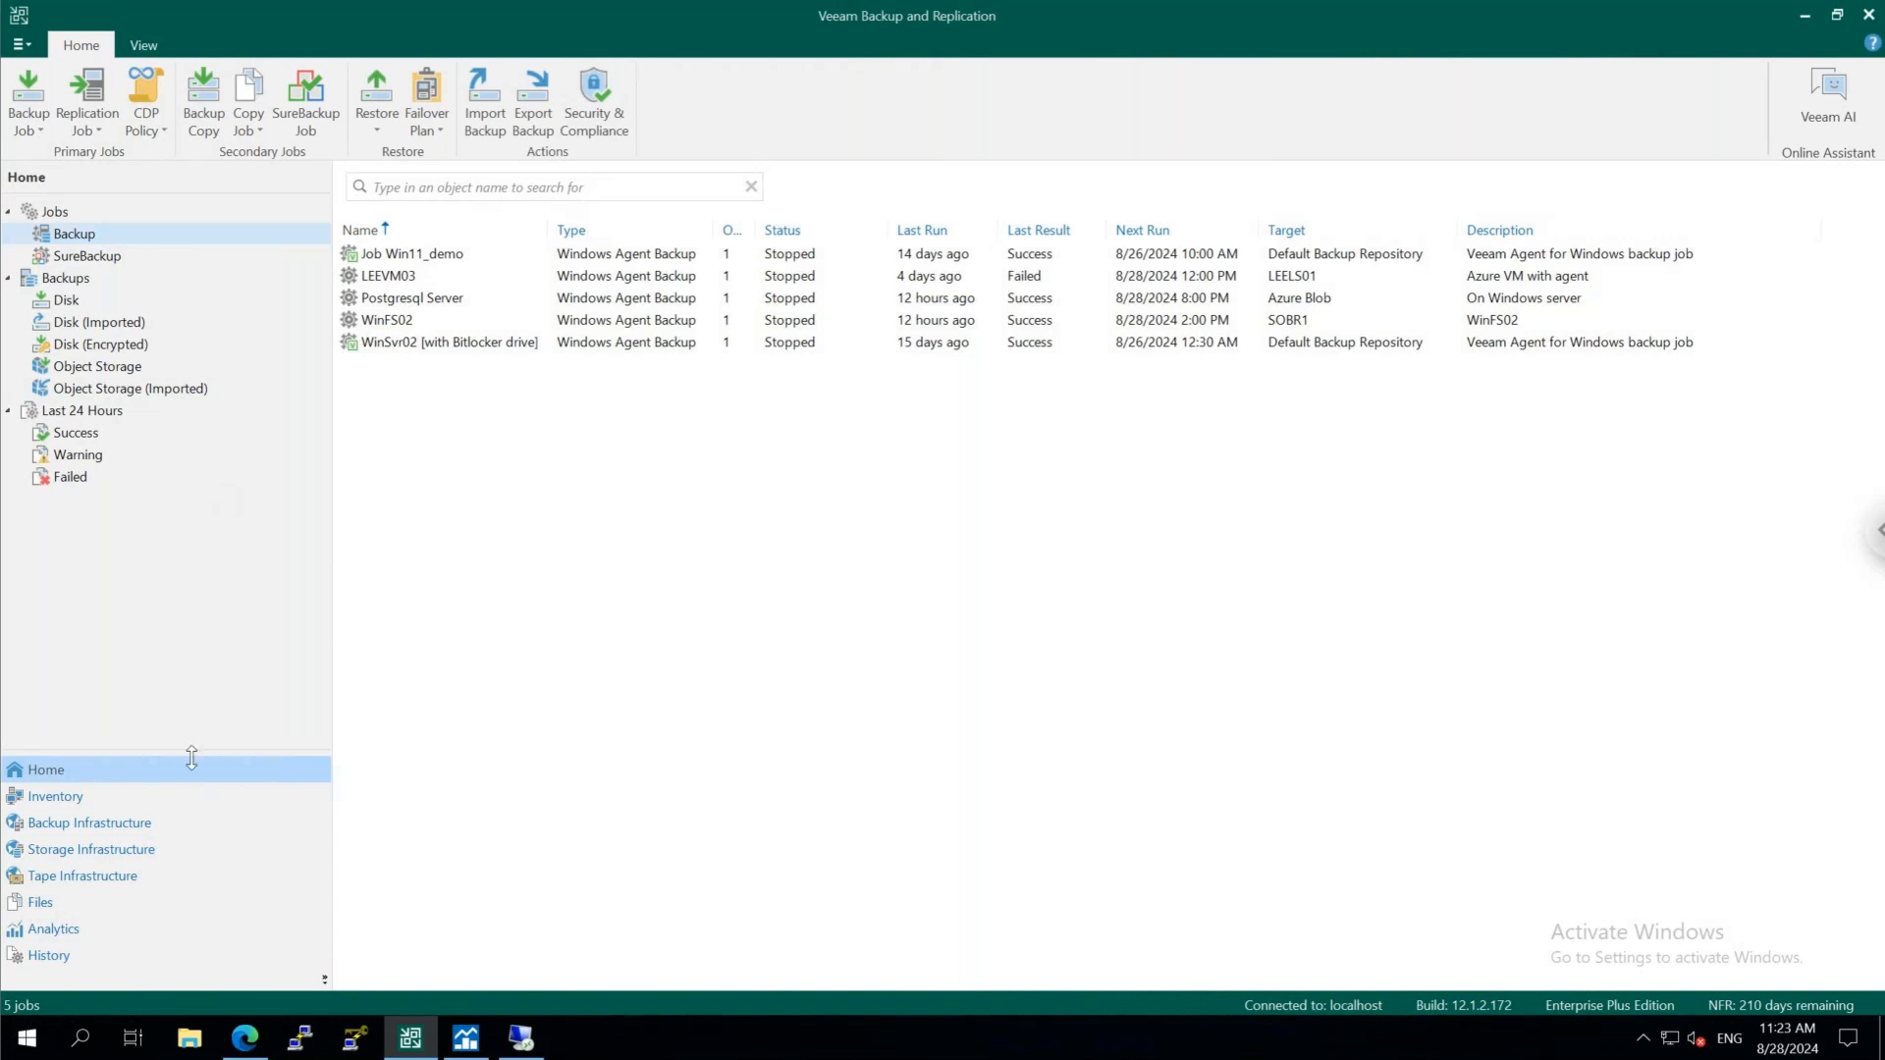
Examine the Scan Backup options, including YARA rule scanning, for the suspicious machine vps-rv-previewvictim in the inventory, without starting a scan
click(201, 807)
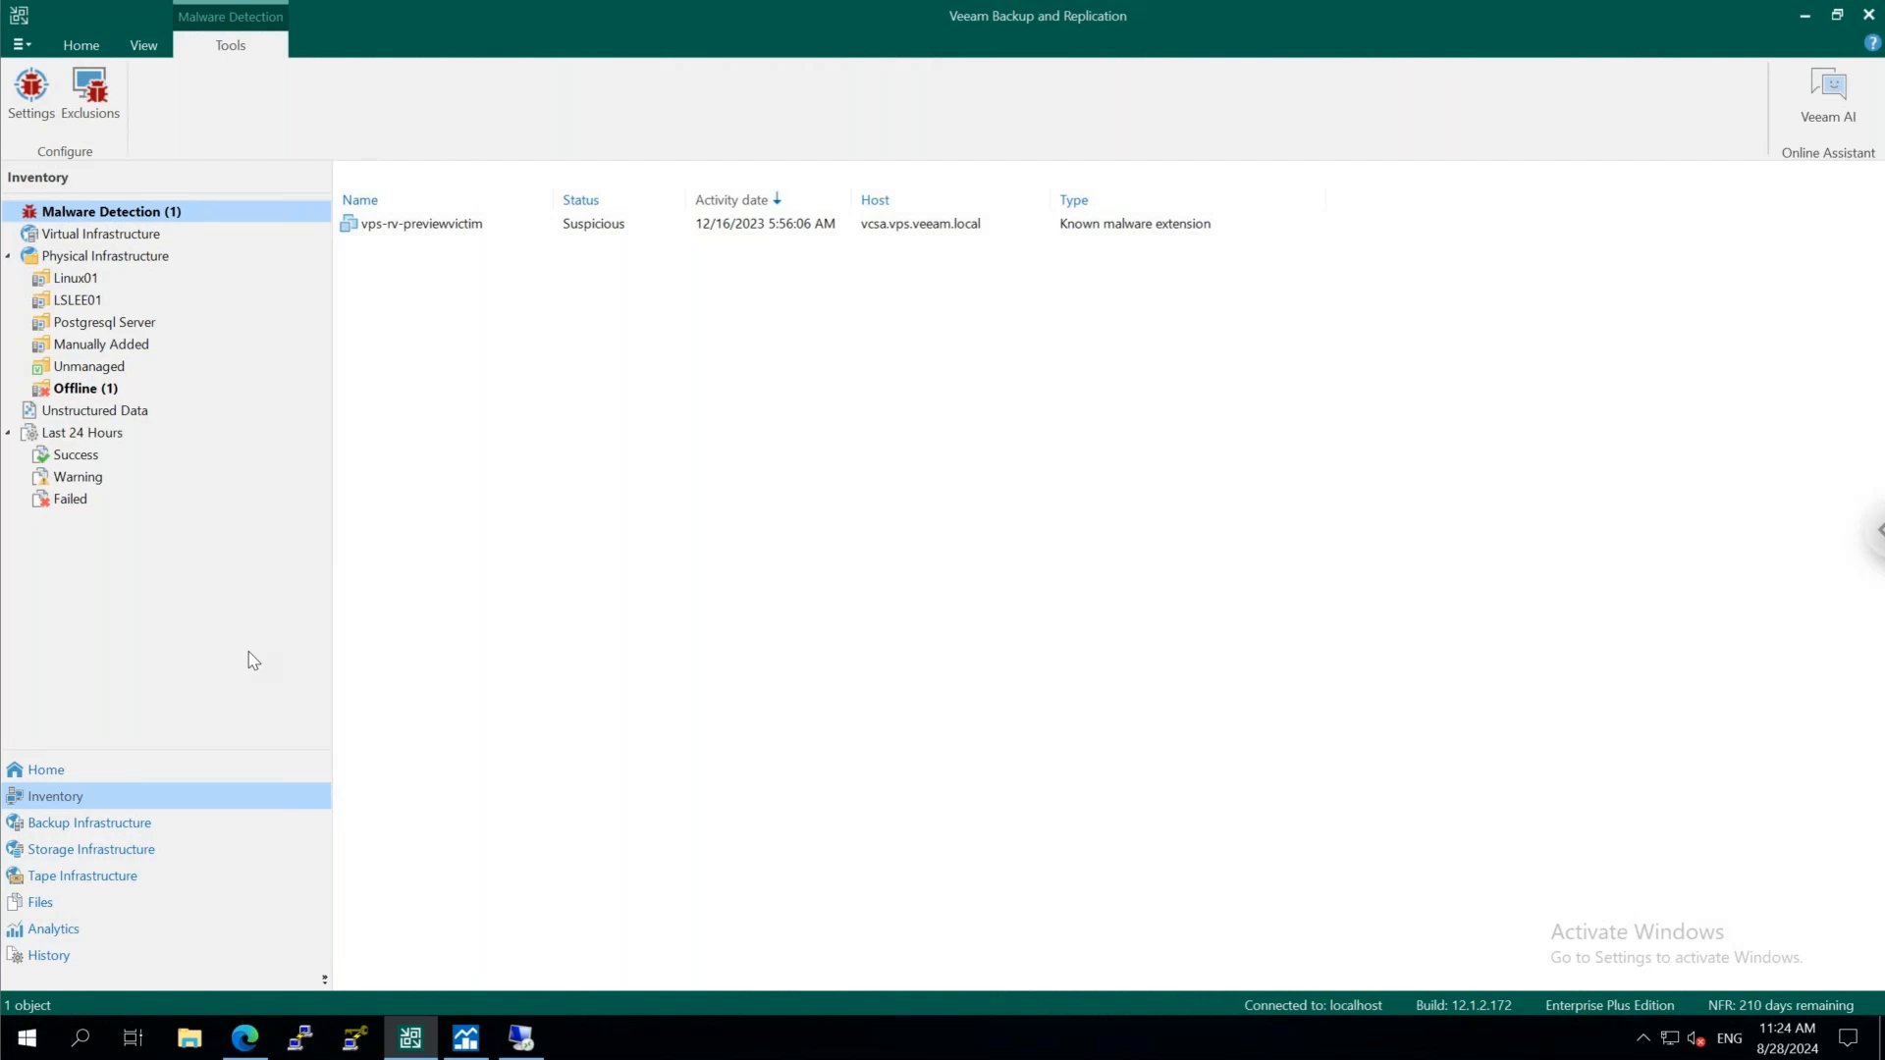
click(533, 226)
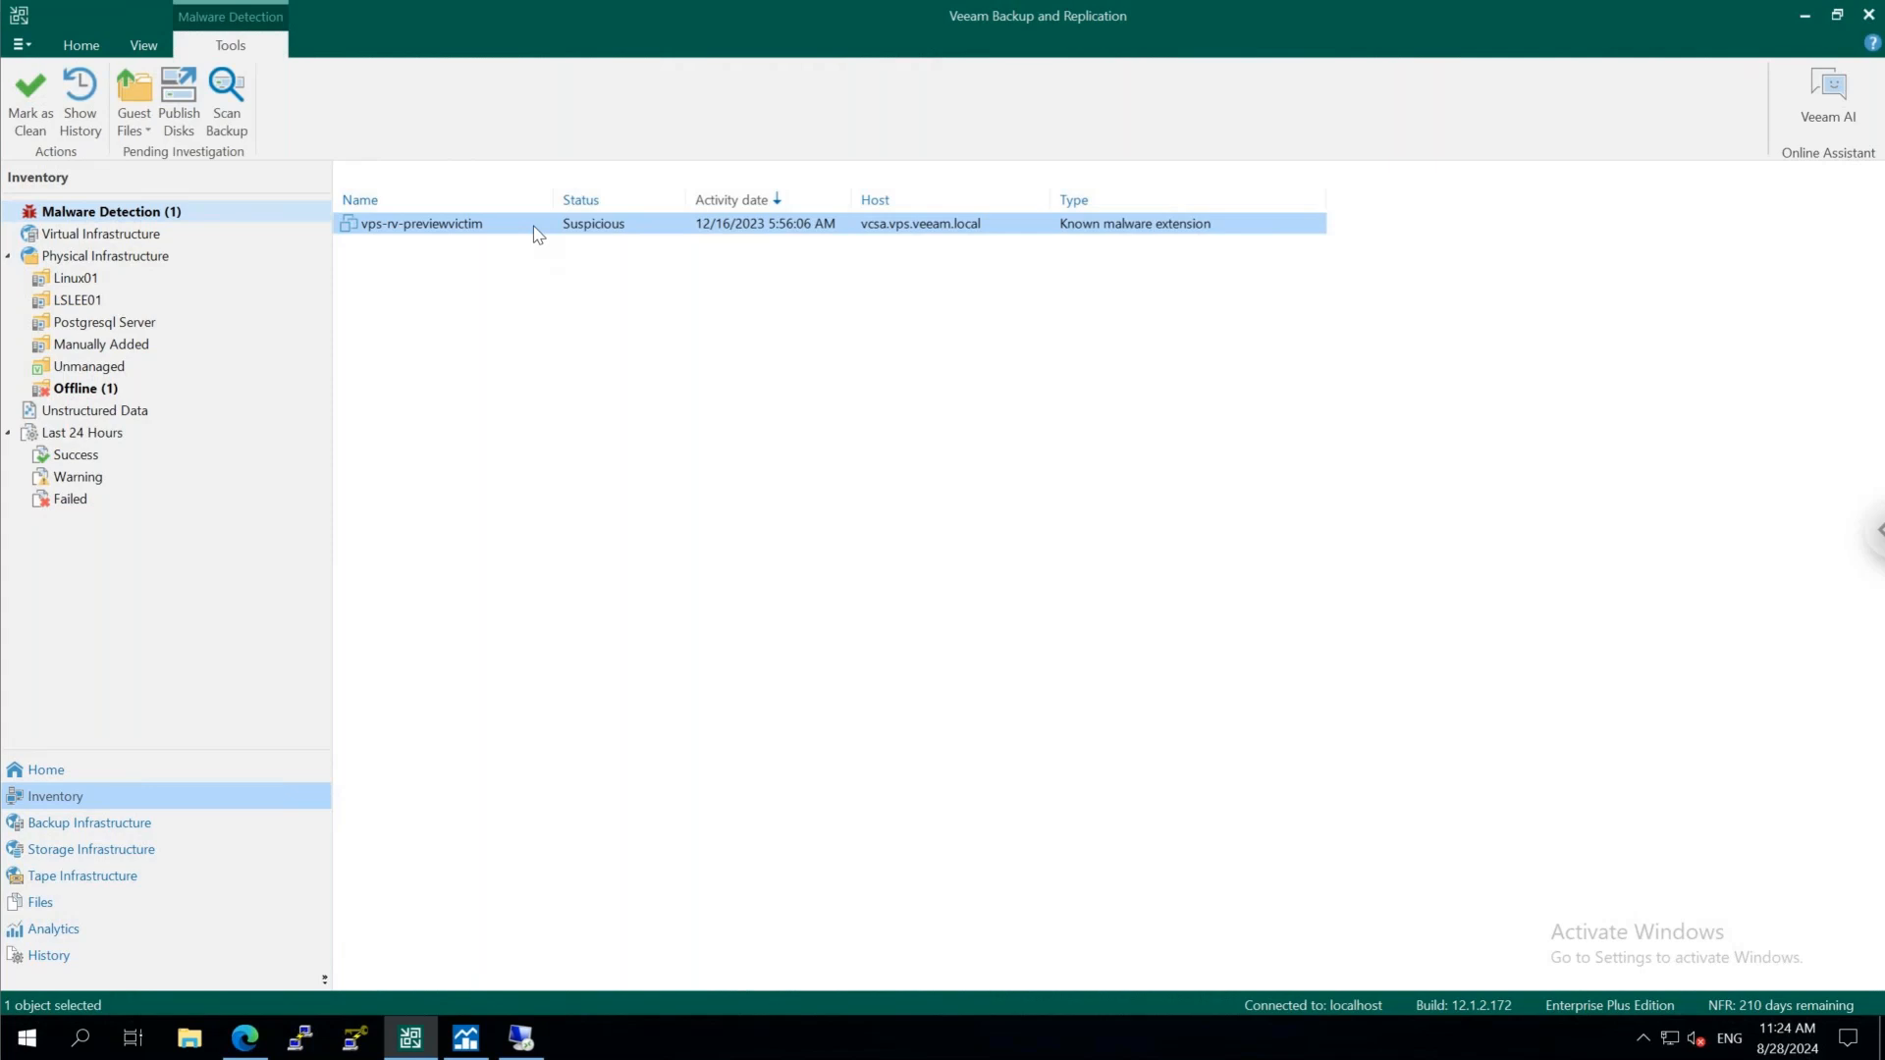
right_click(537, 231)
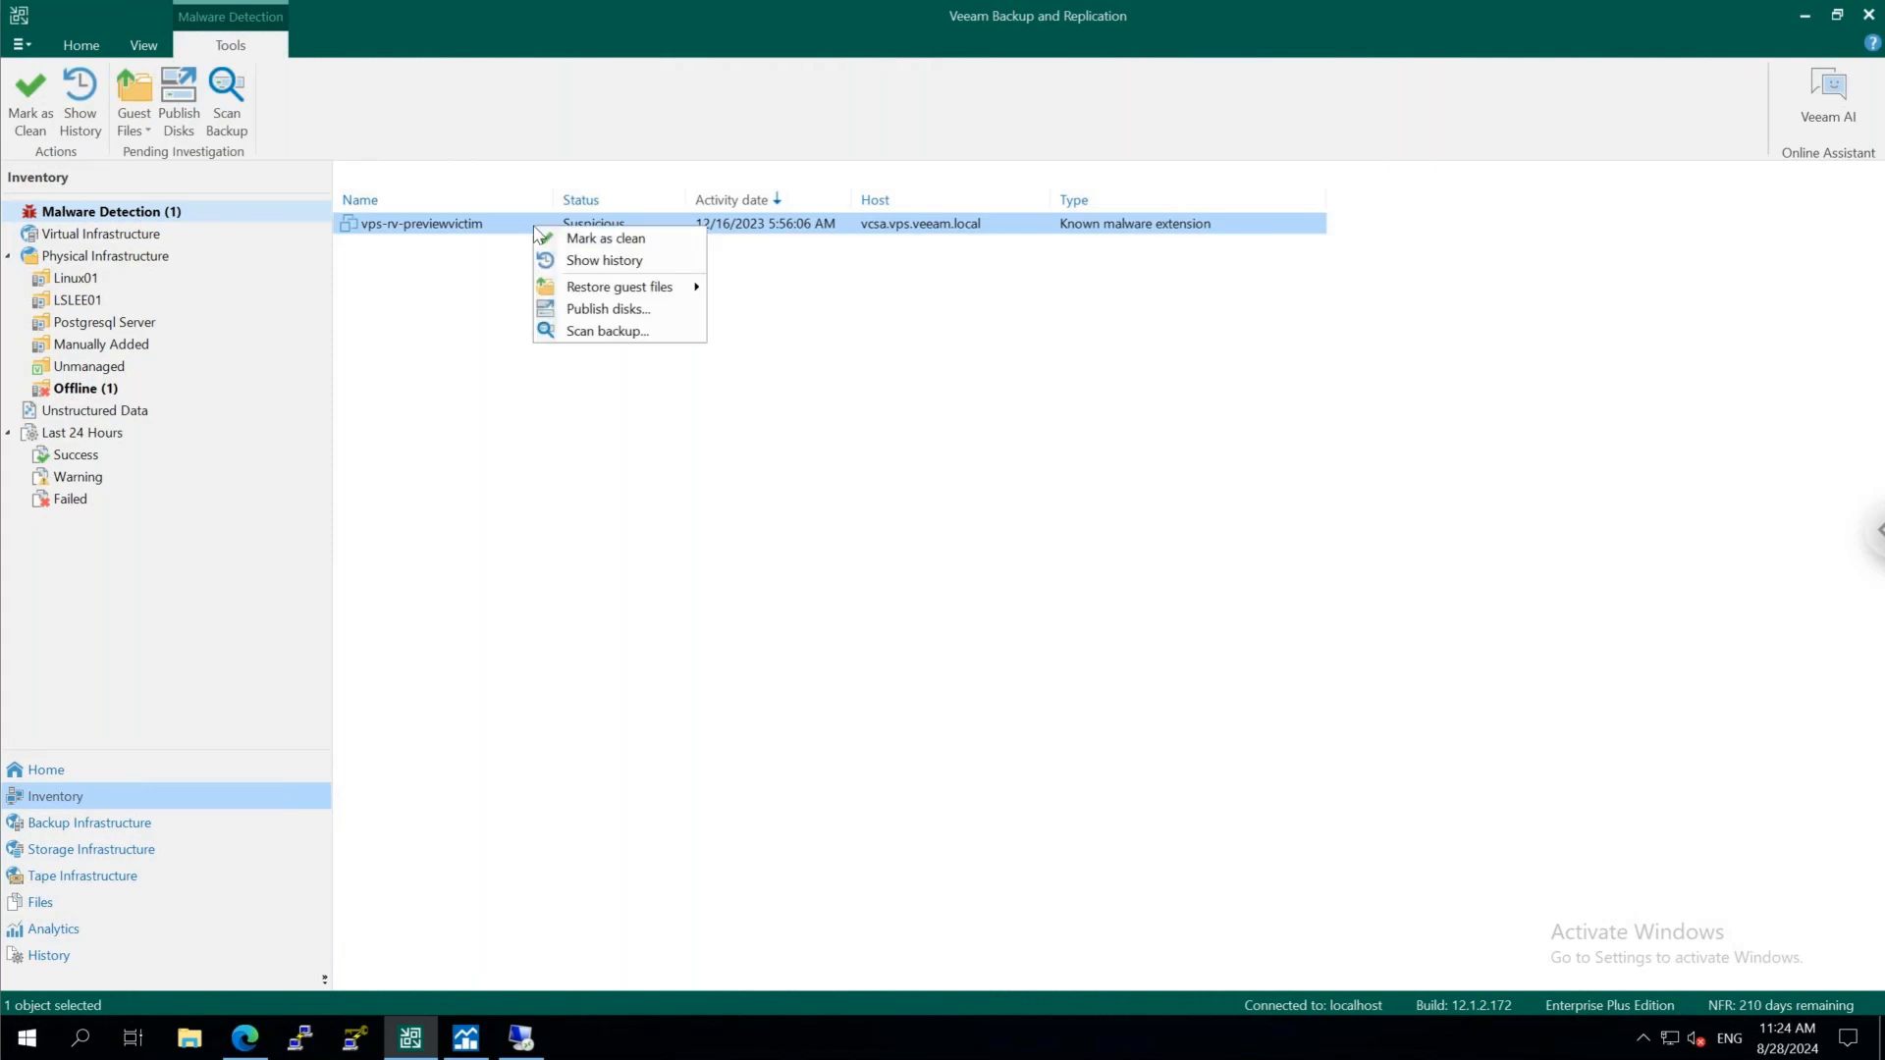
mouse_move(614, 291)
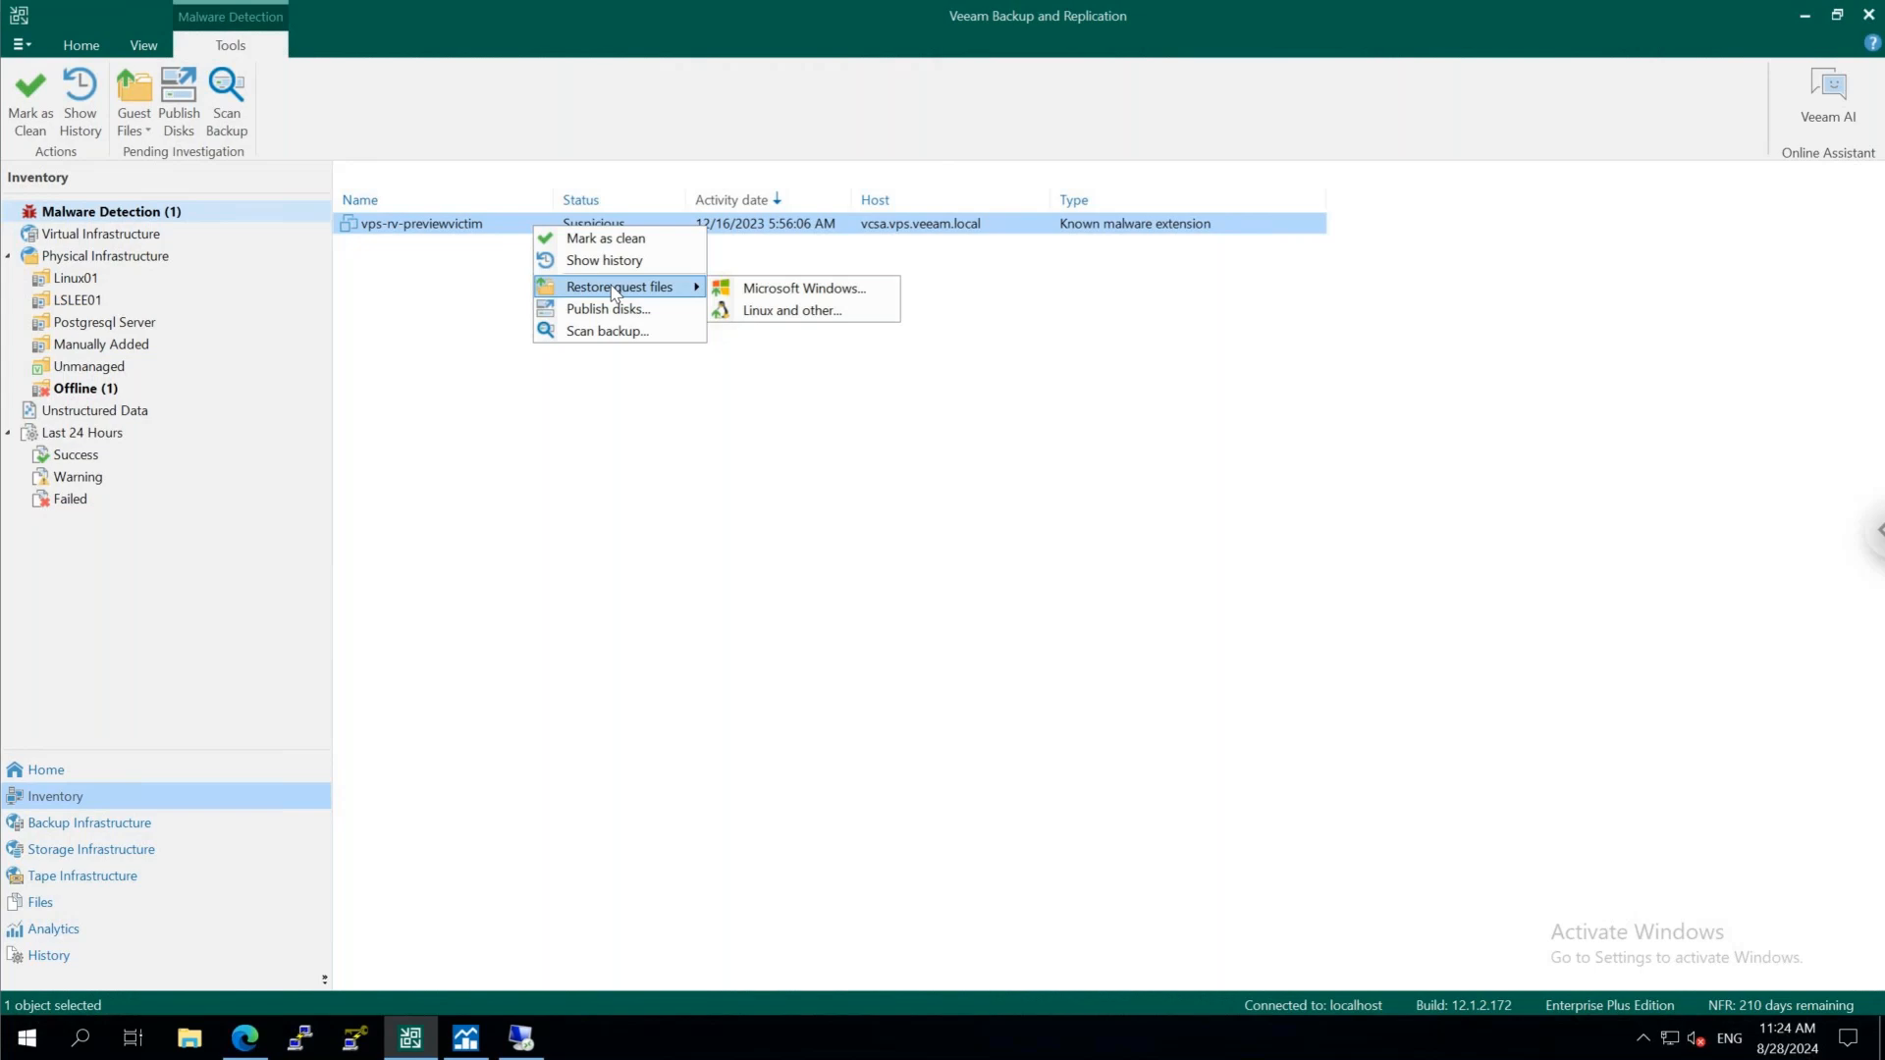
click(626, 334)
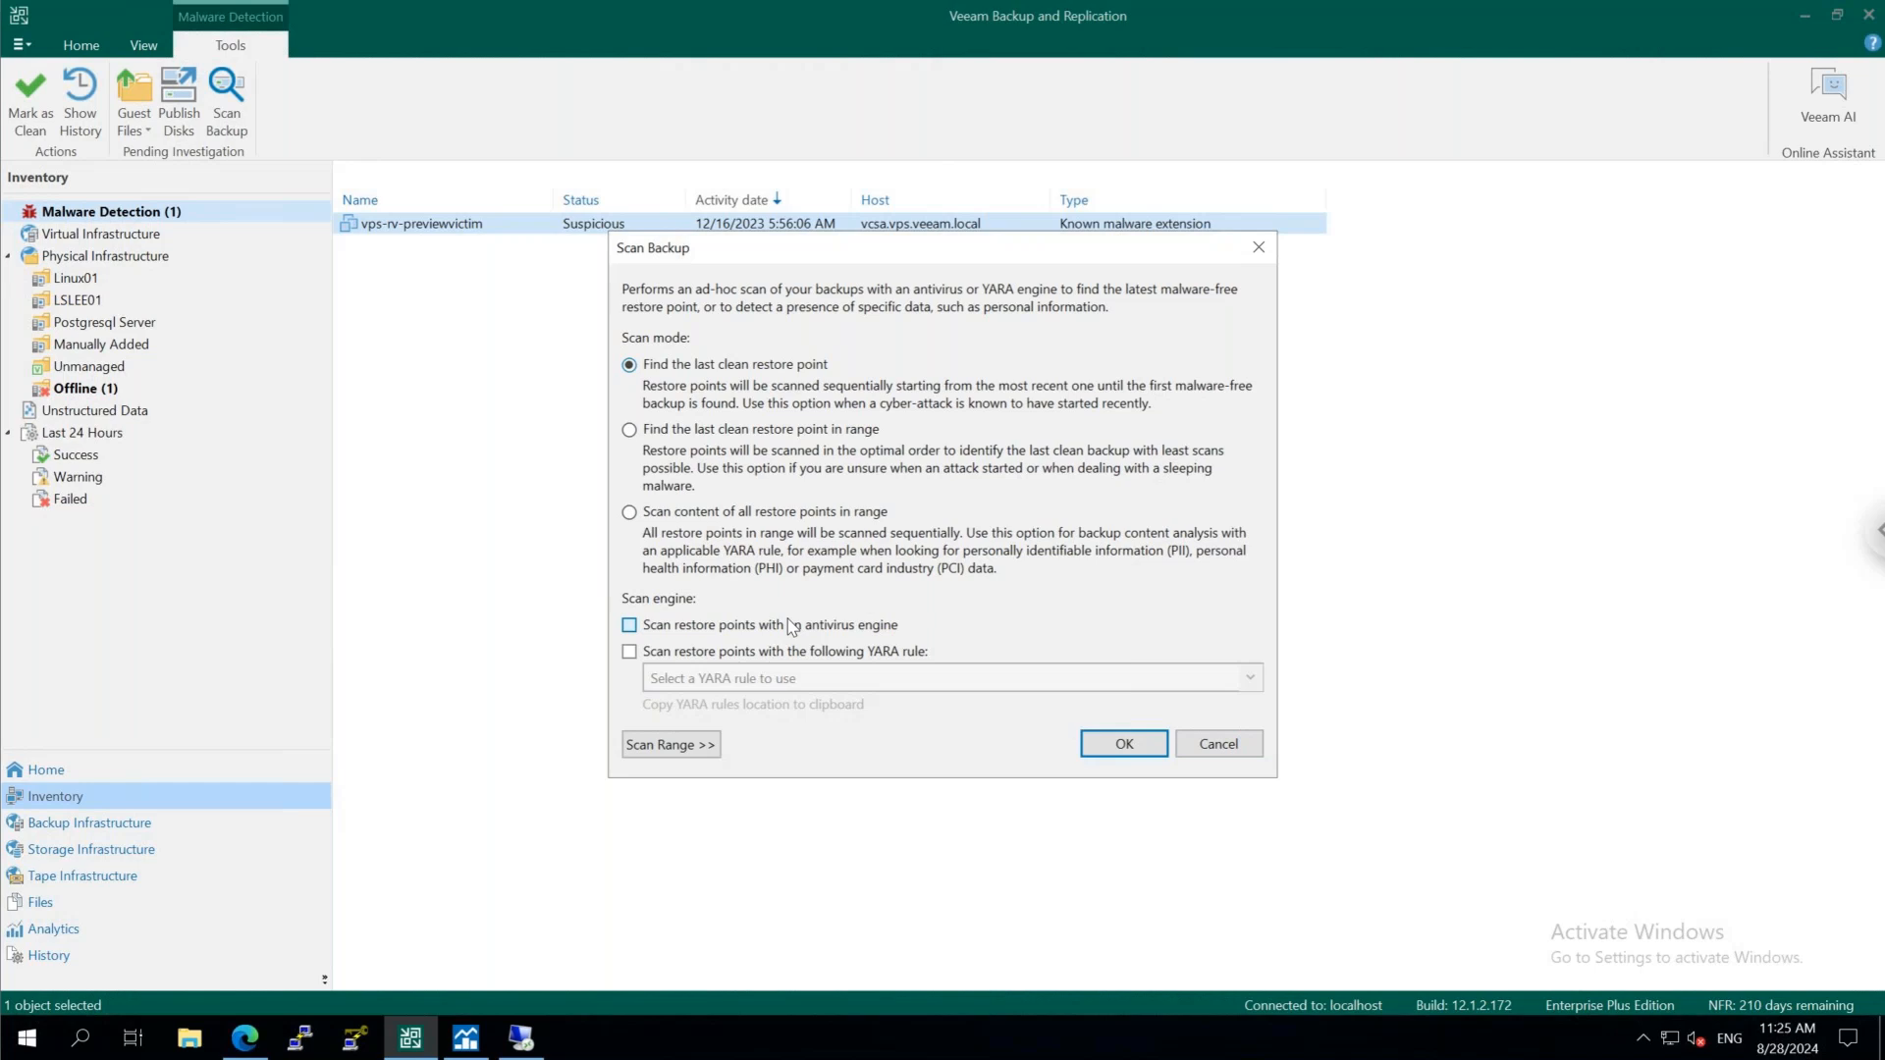
click(786, 652)
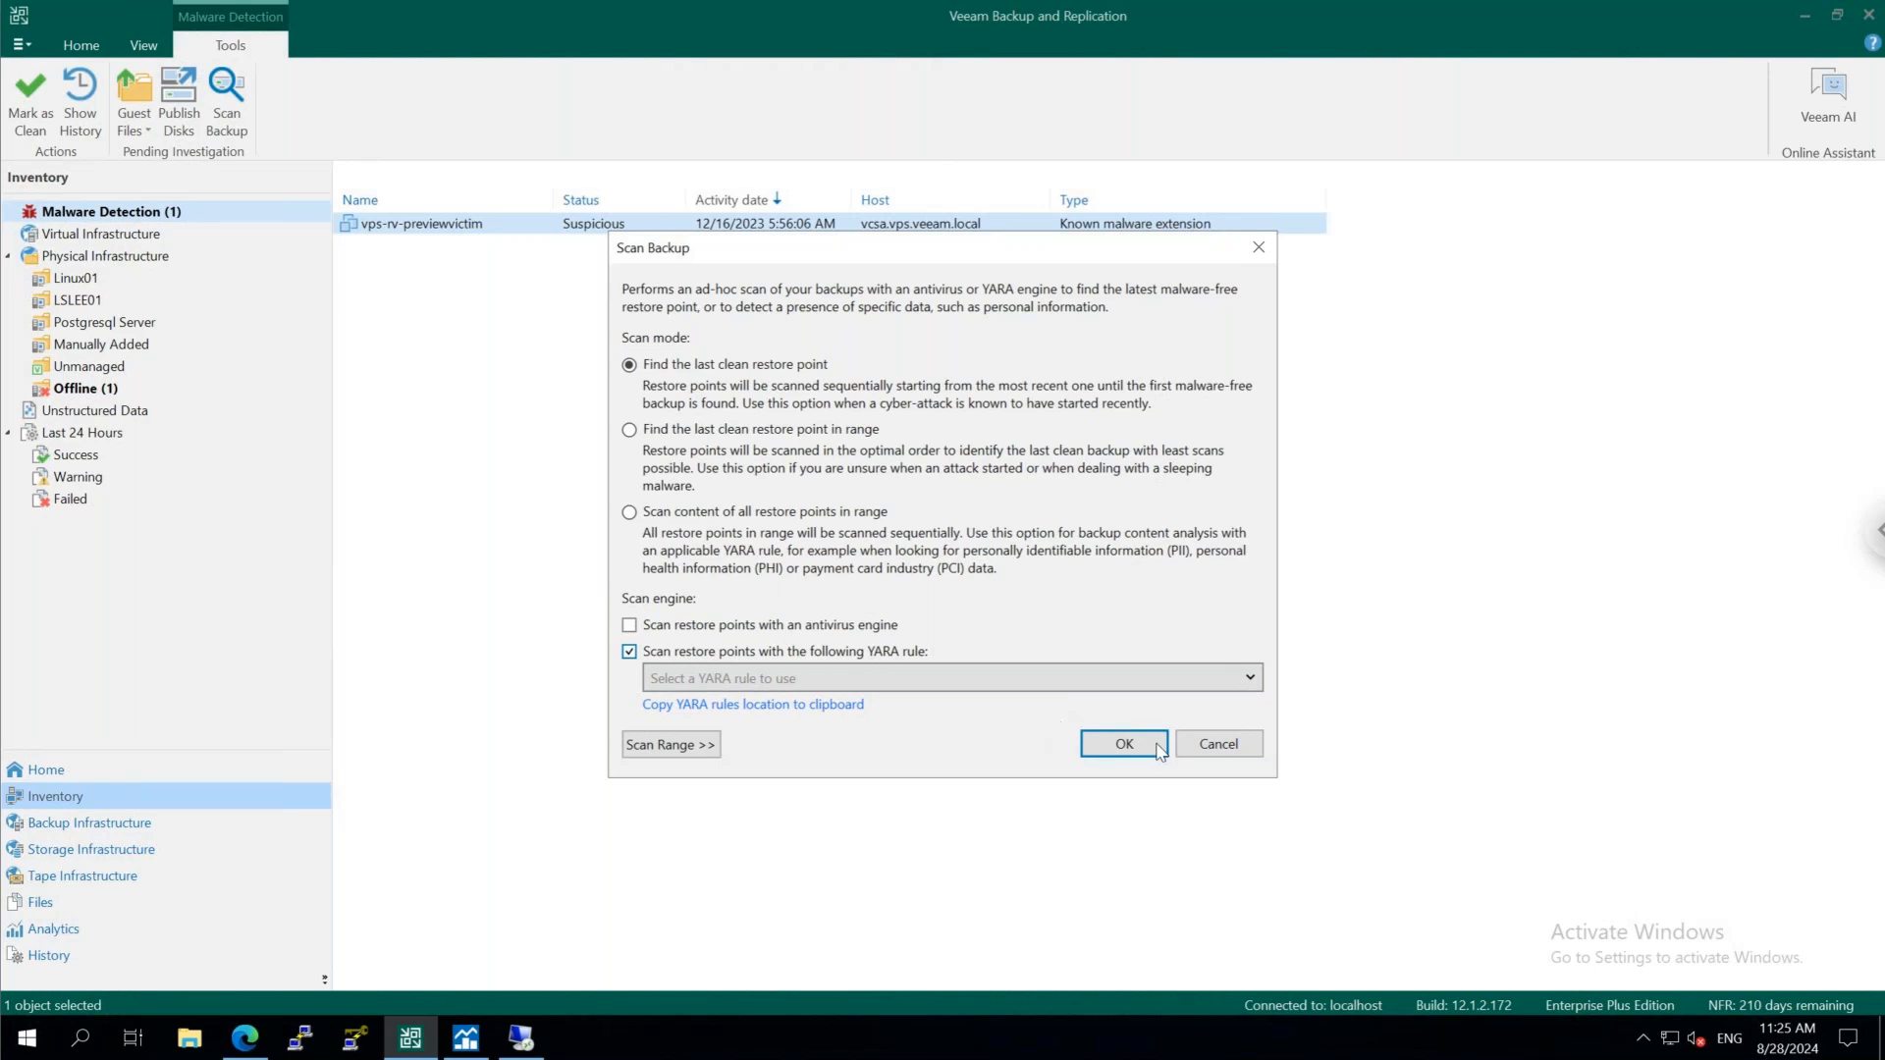
click(1212, 751)
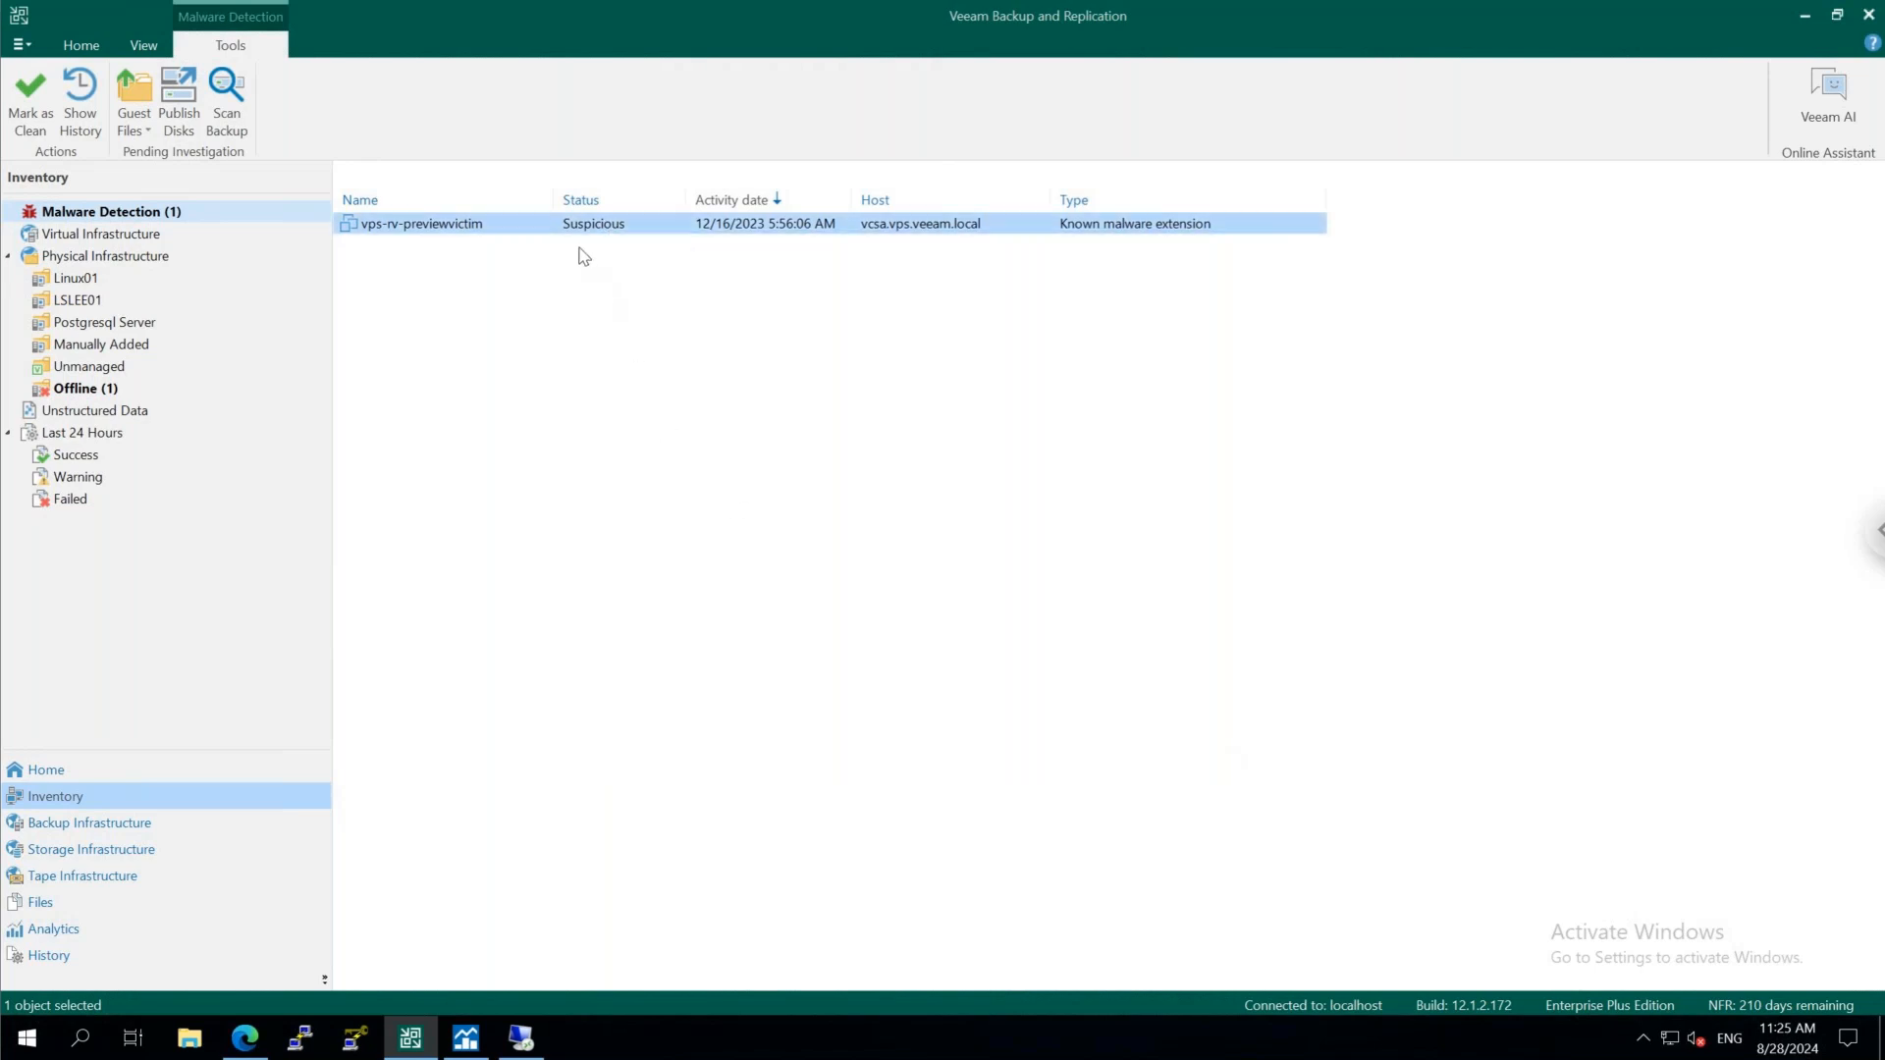
Show the malware detection history of vps-rv-previewvictim and inspect the machine's events in the session that is still working
right_click(578, 230)
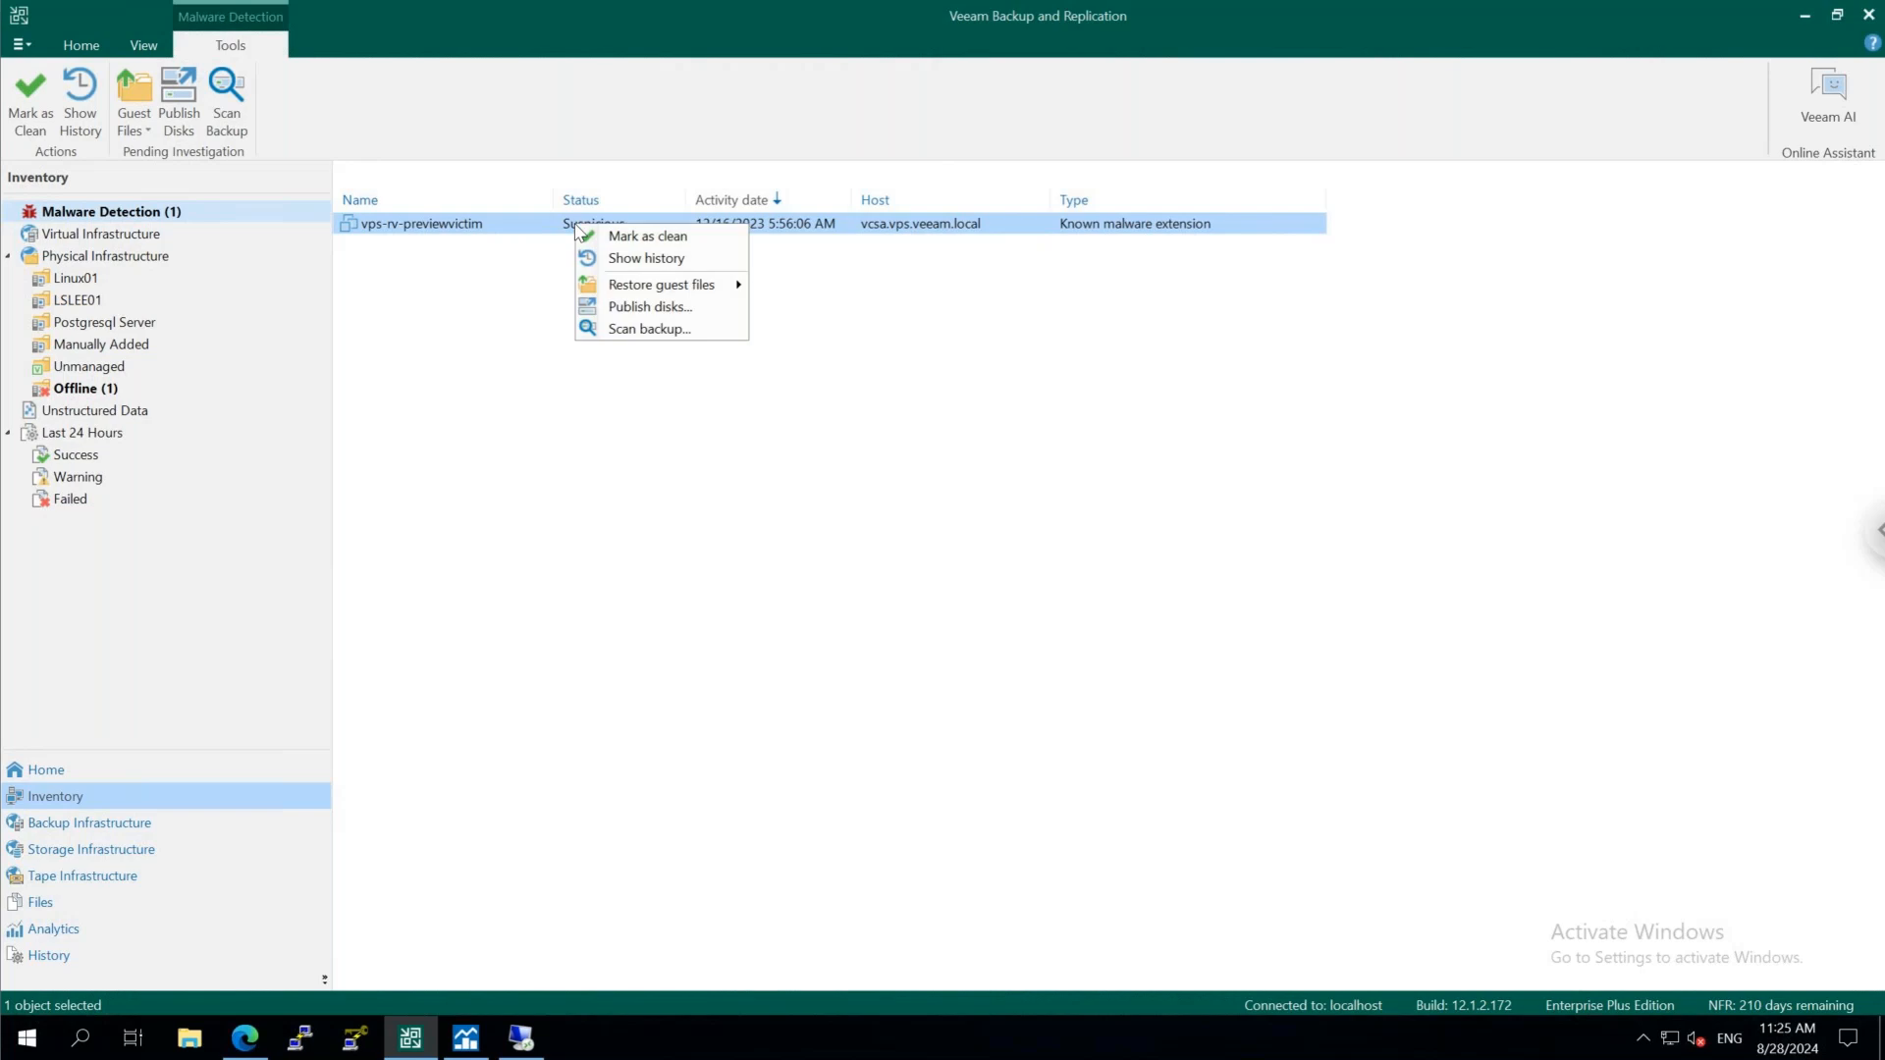
click(610, 261)
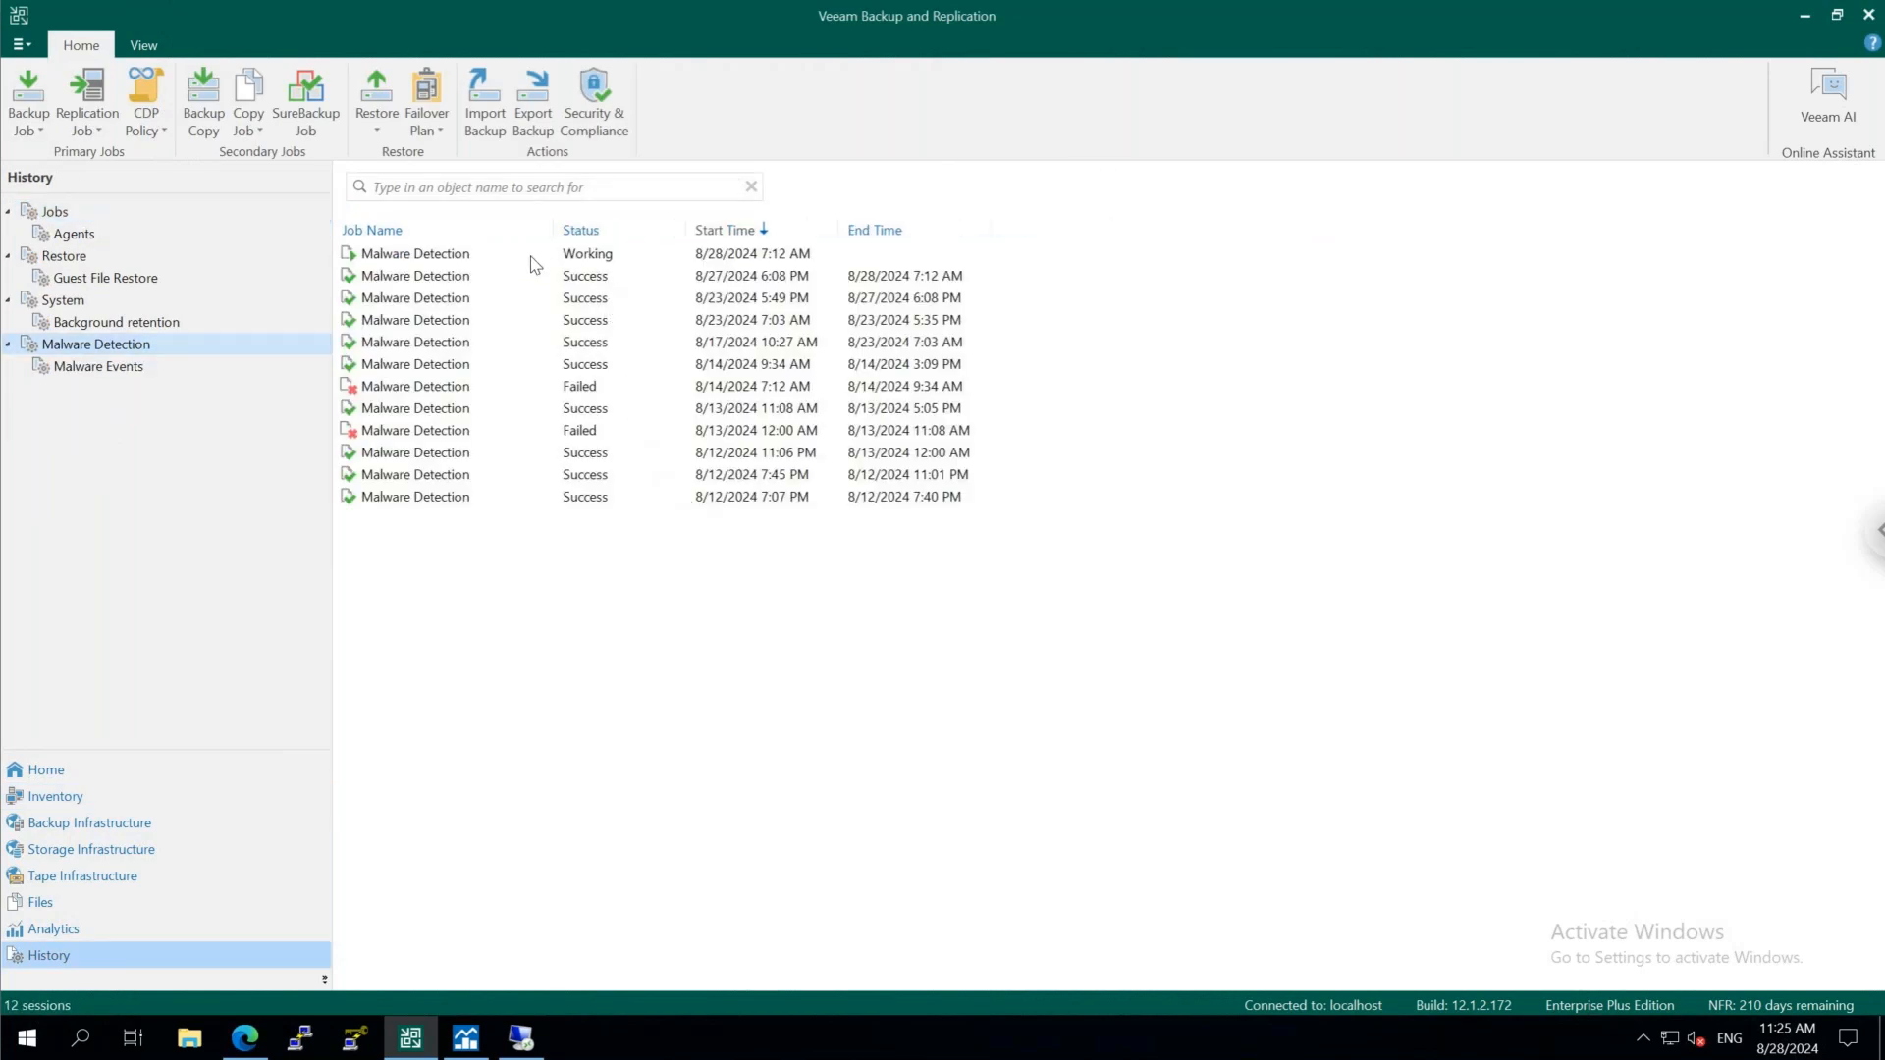
click(531, 258)
double_click(531, 257)
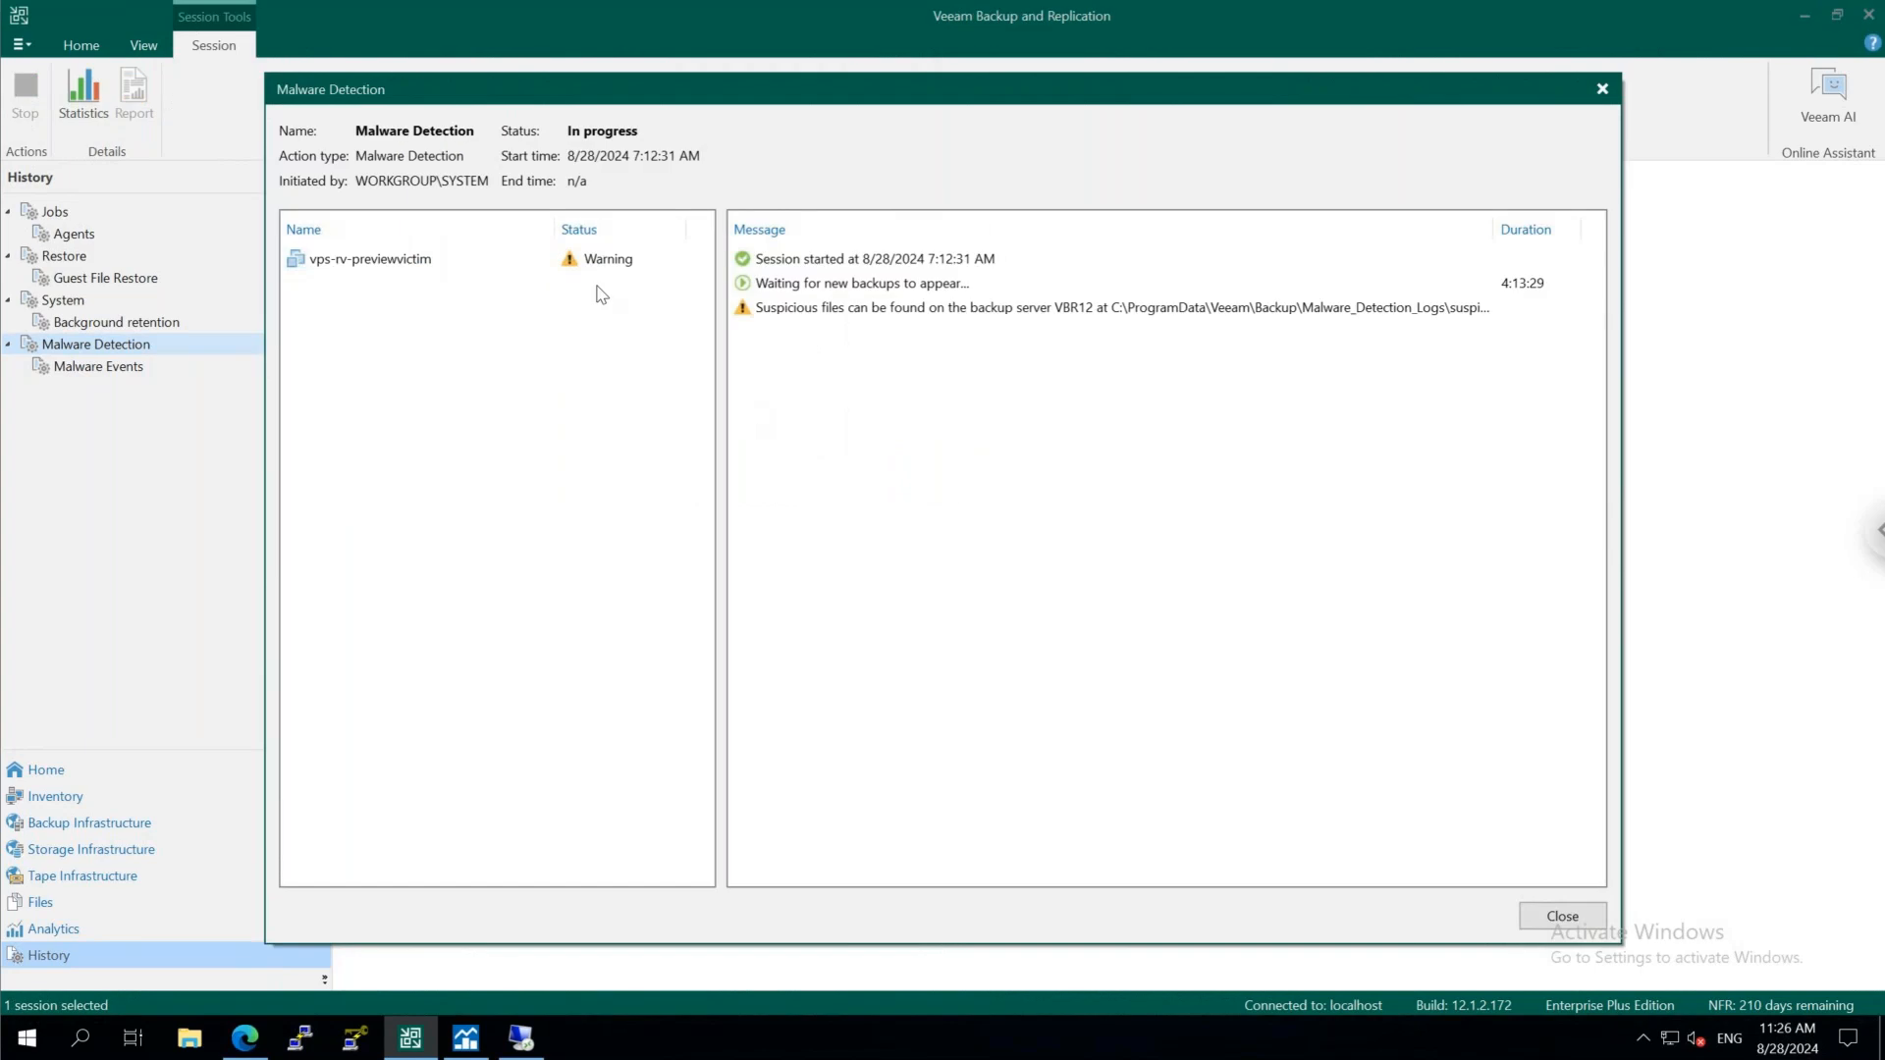
click(605, 261)
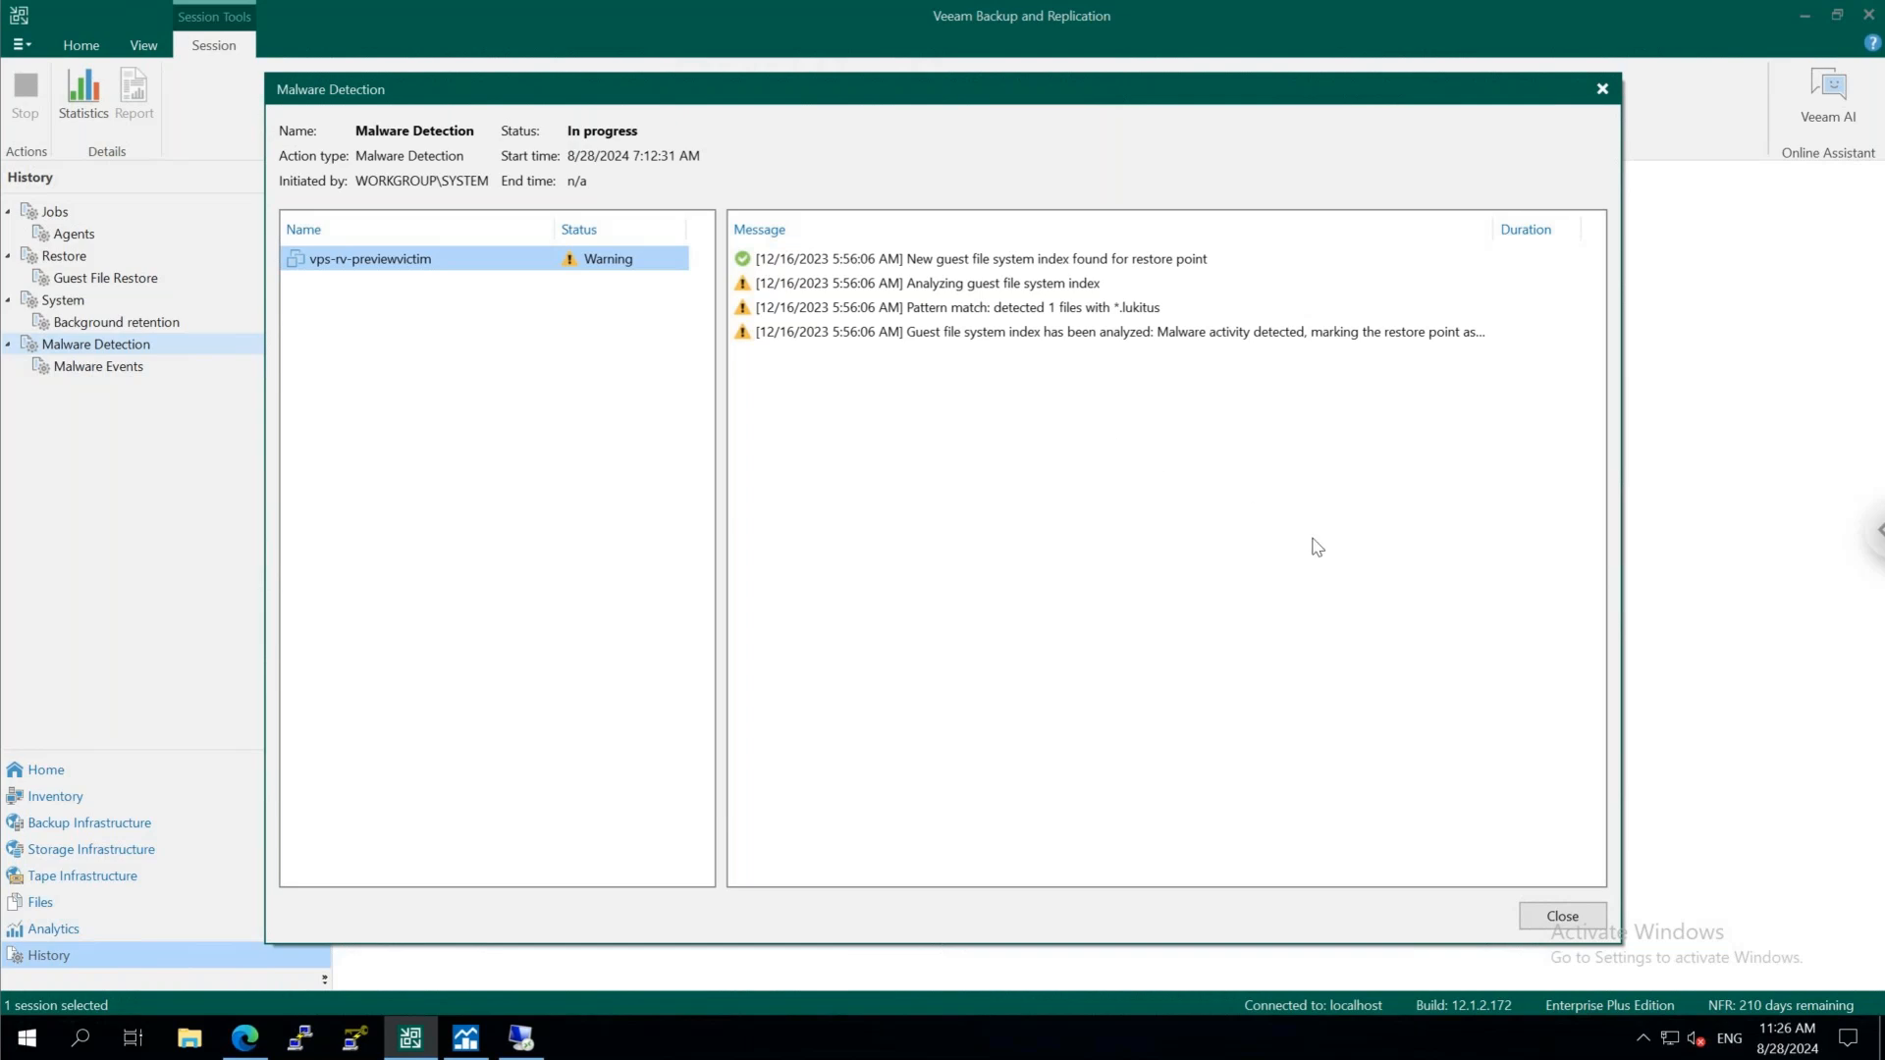
click(1567, 919)
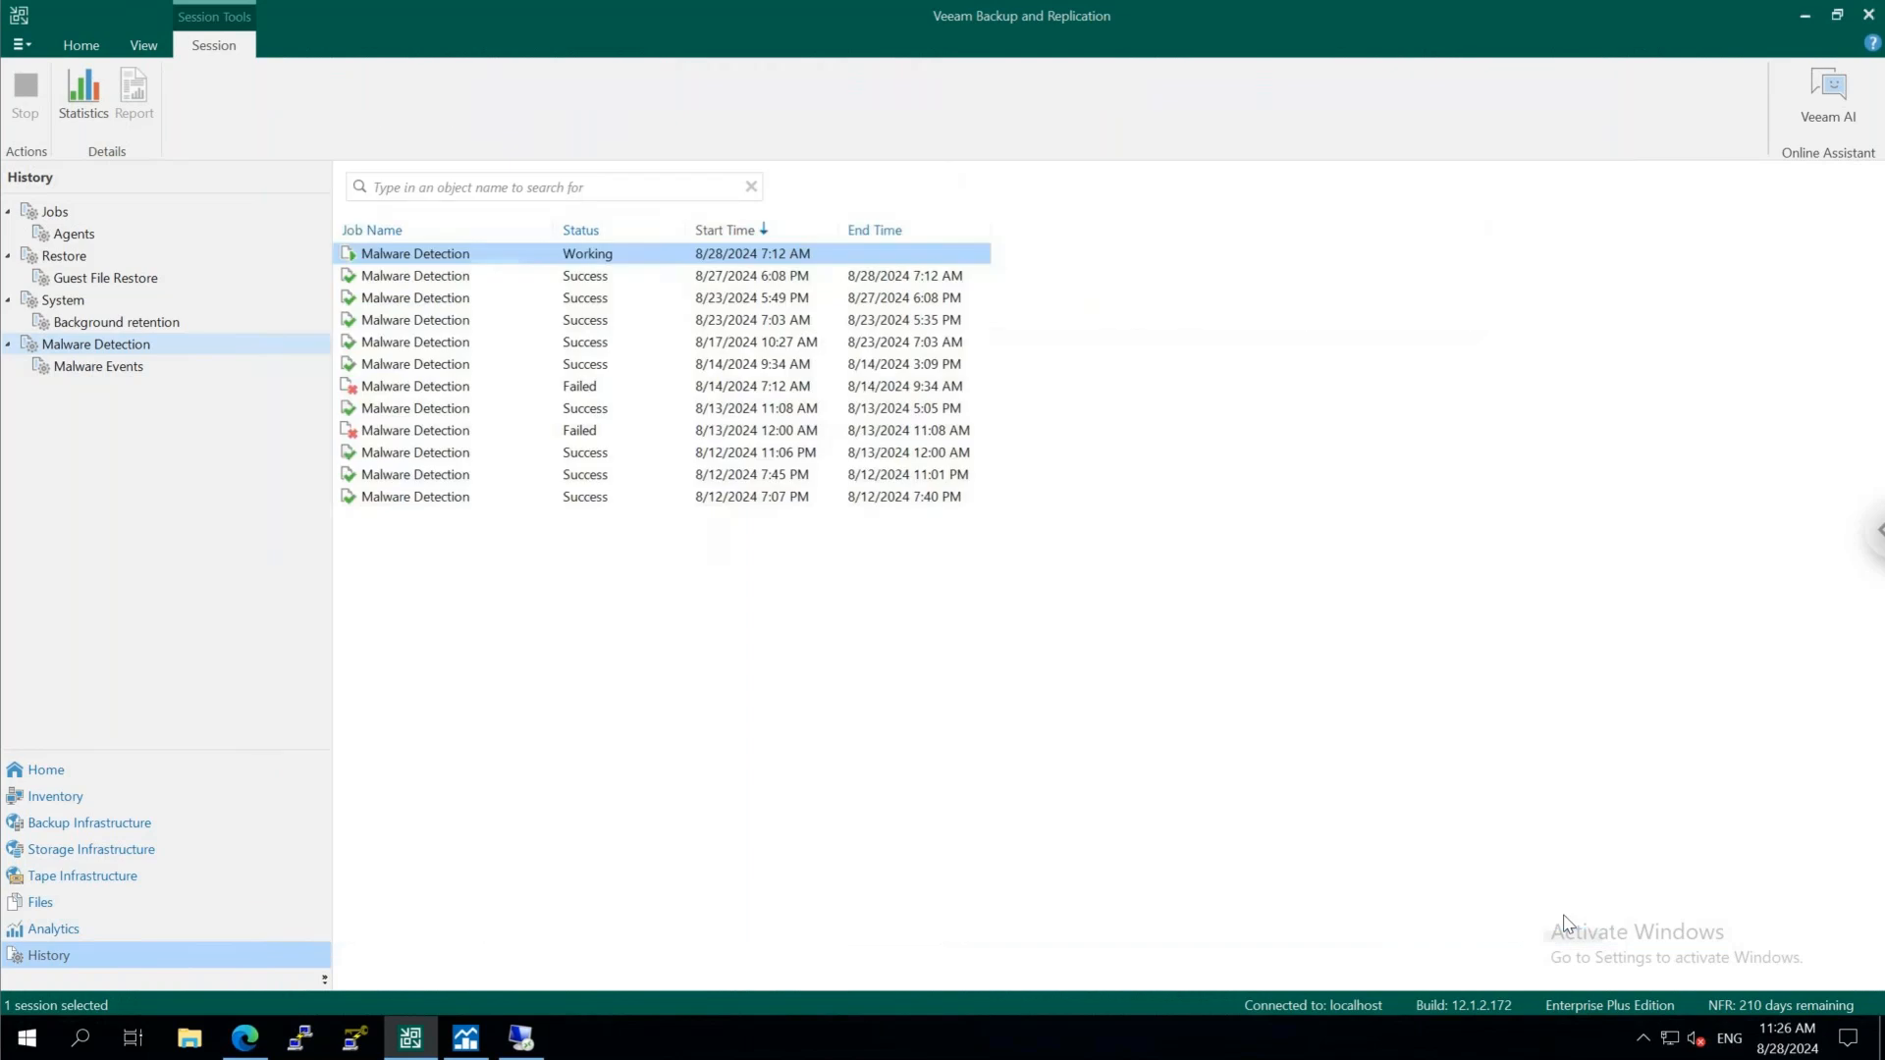
Open SureBackup Job 1 for editing and review its name, description and backup verification mode
click(167, 807)
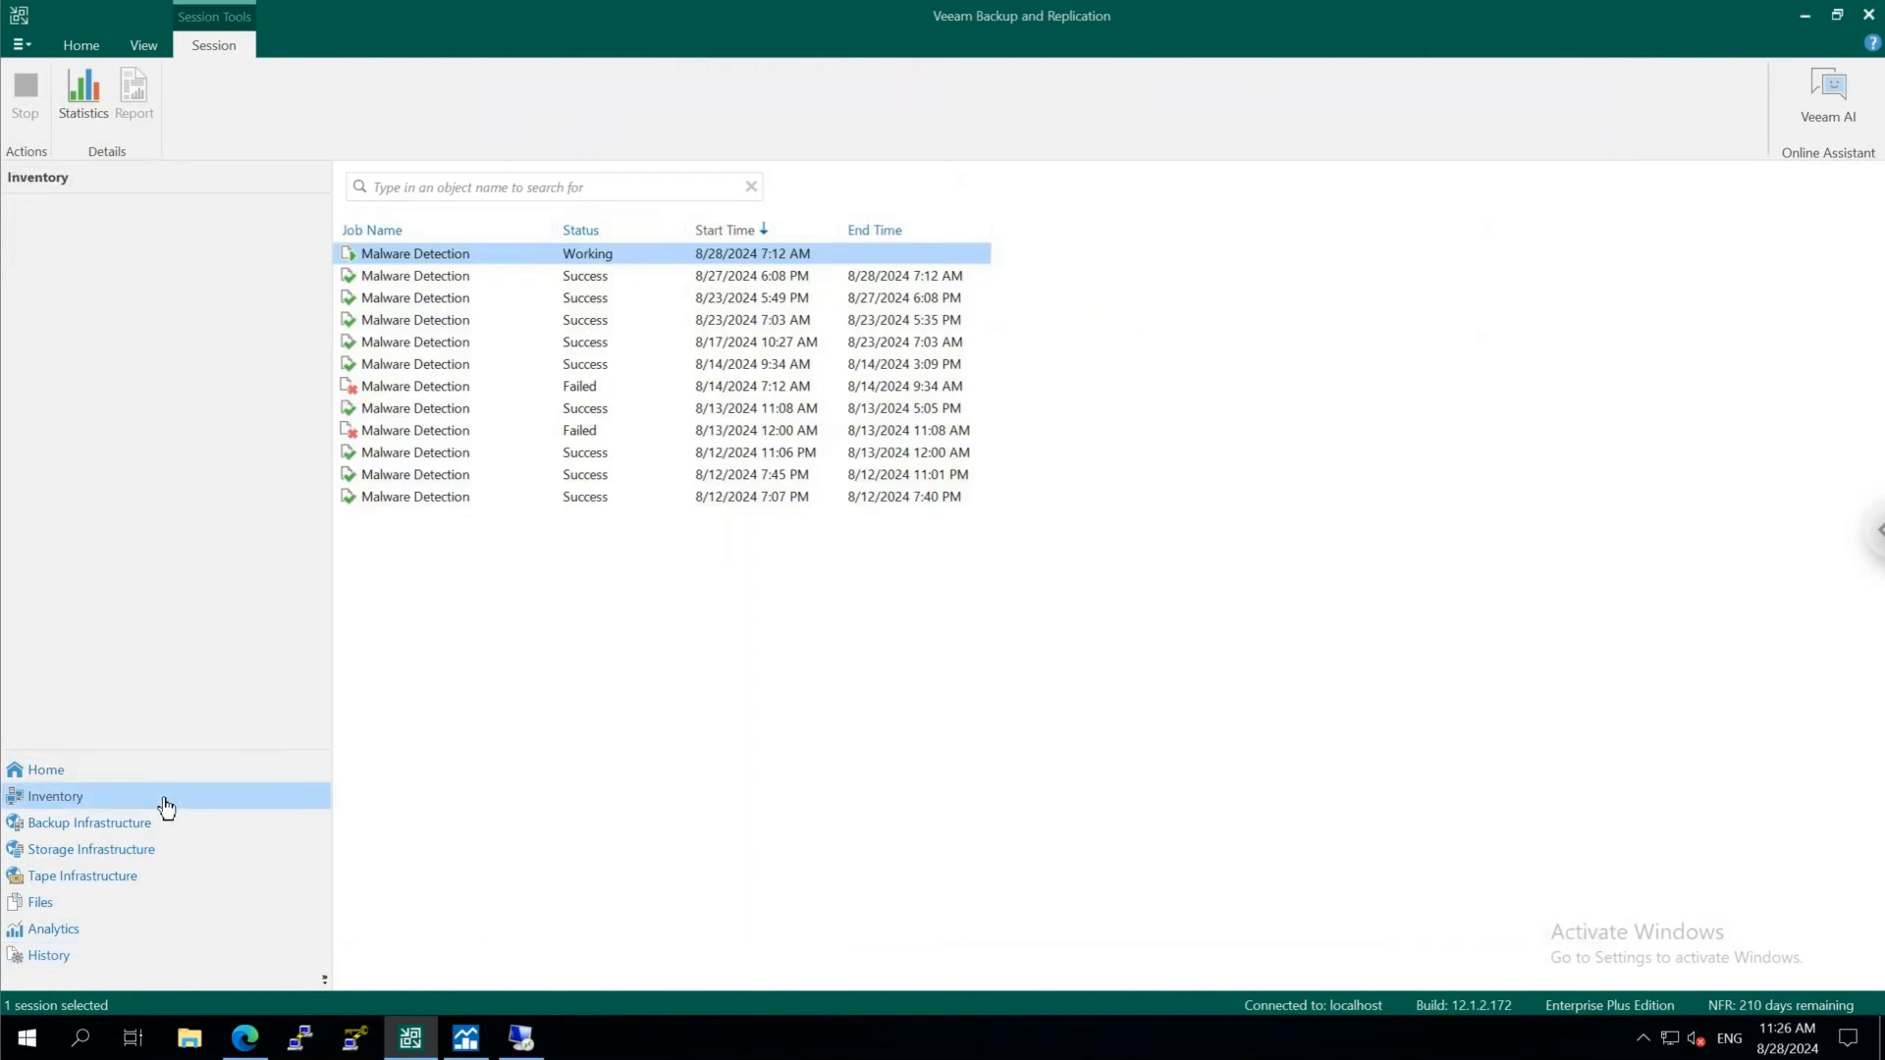
click(176, 780)
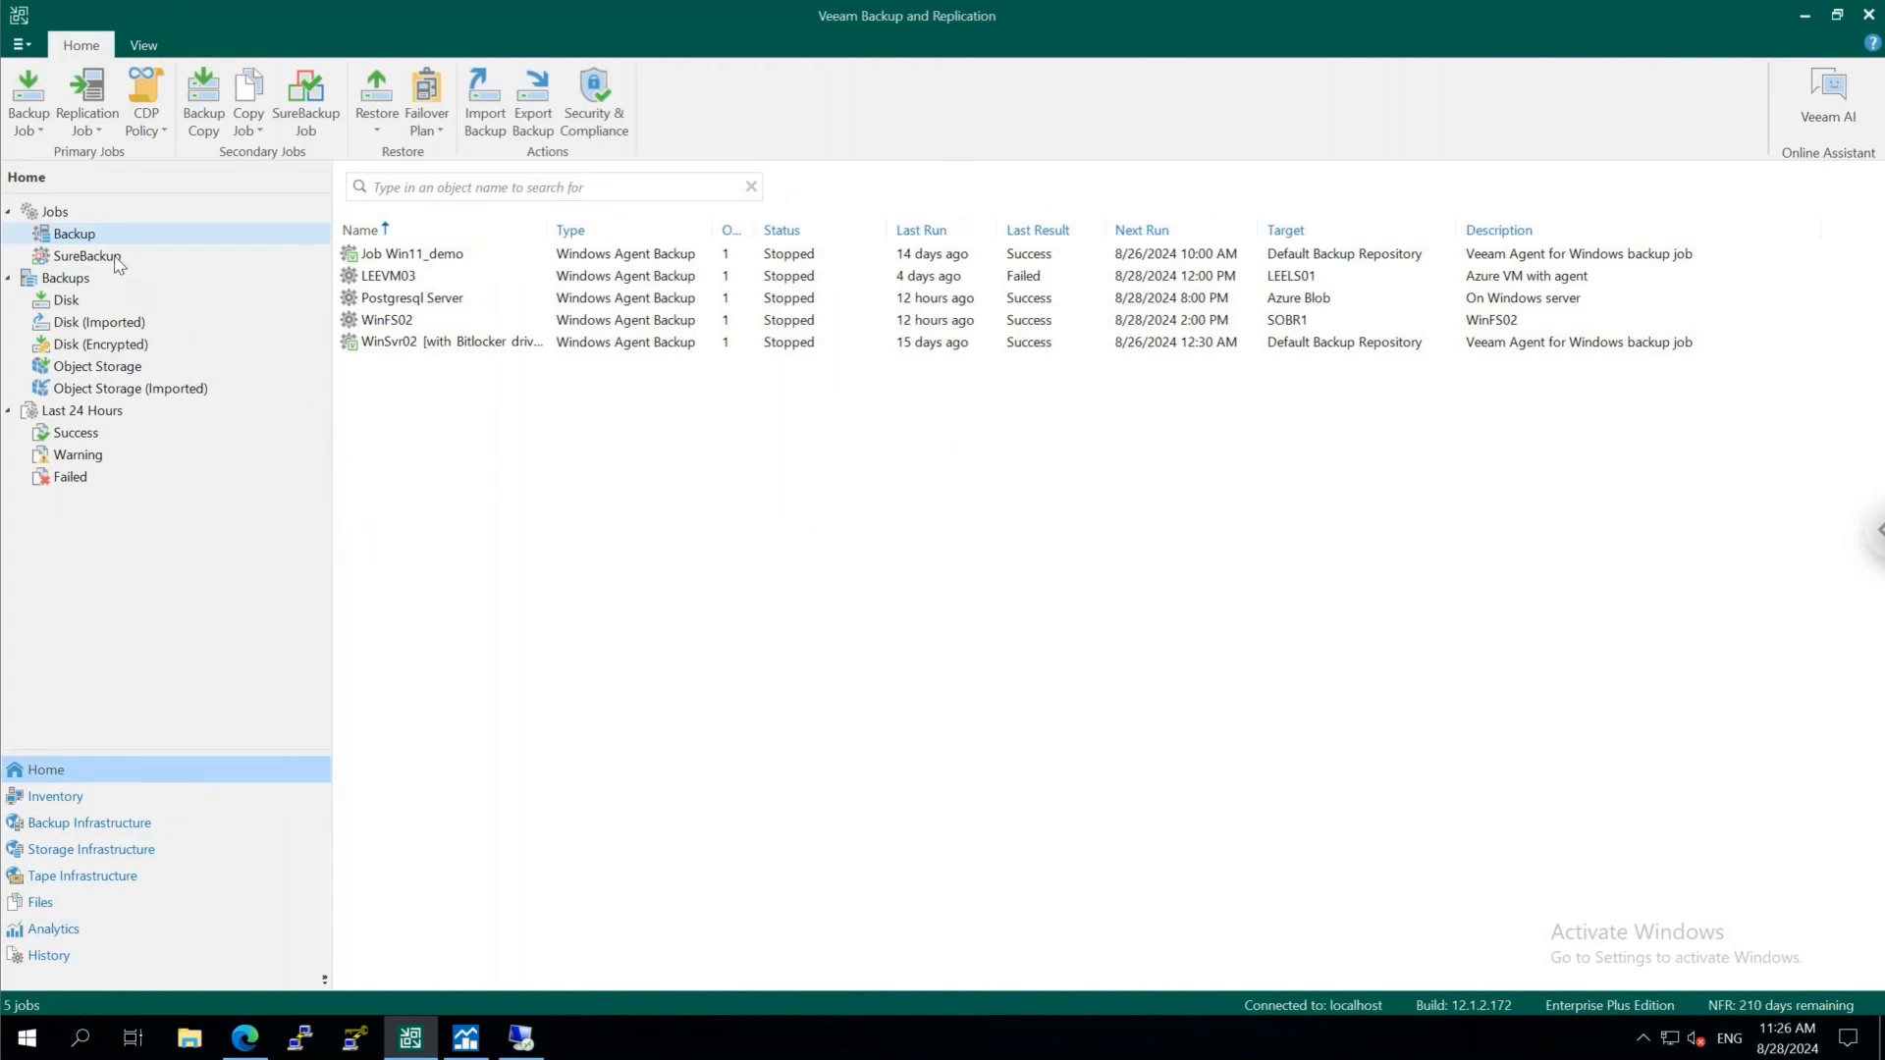
click(98, 256)
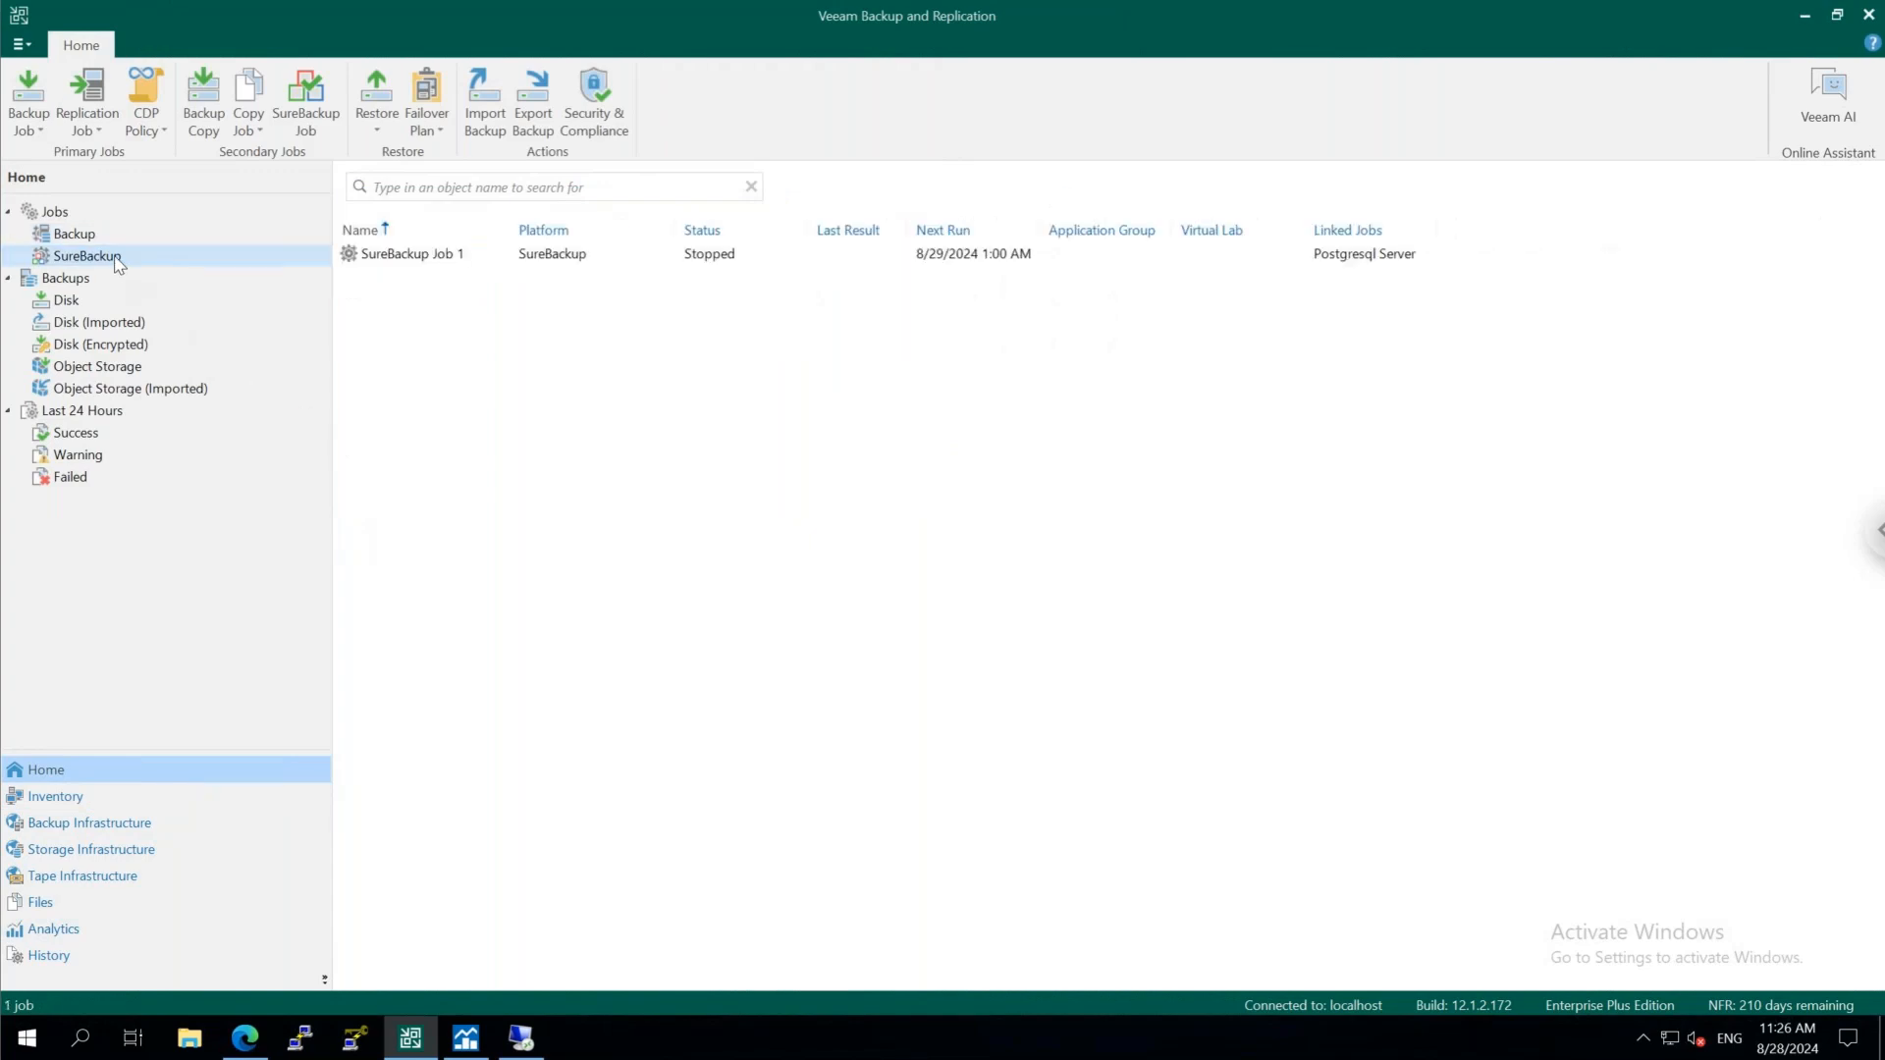
right_click(403, 257)
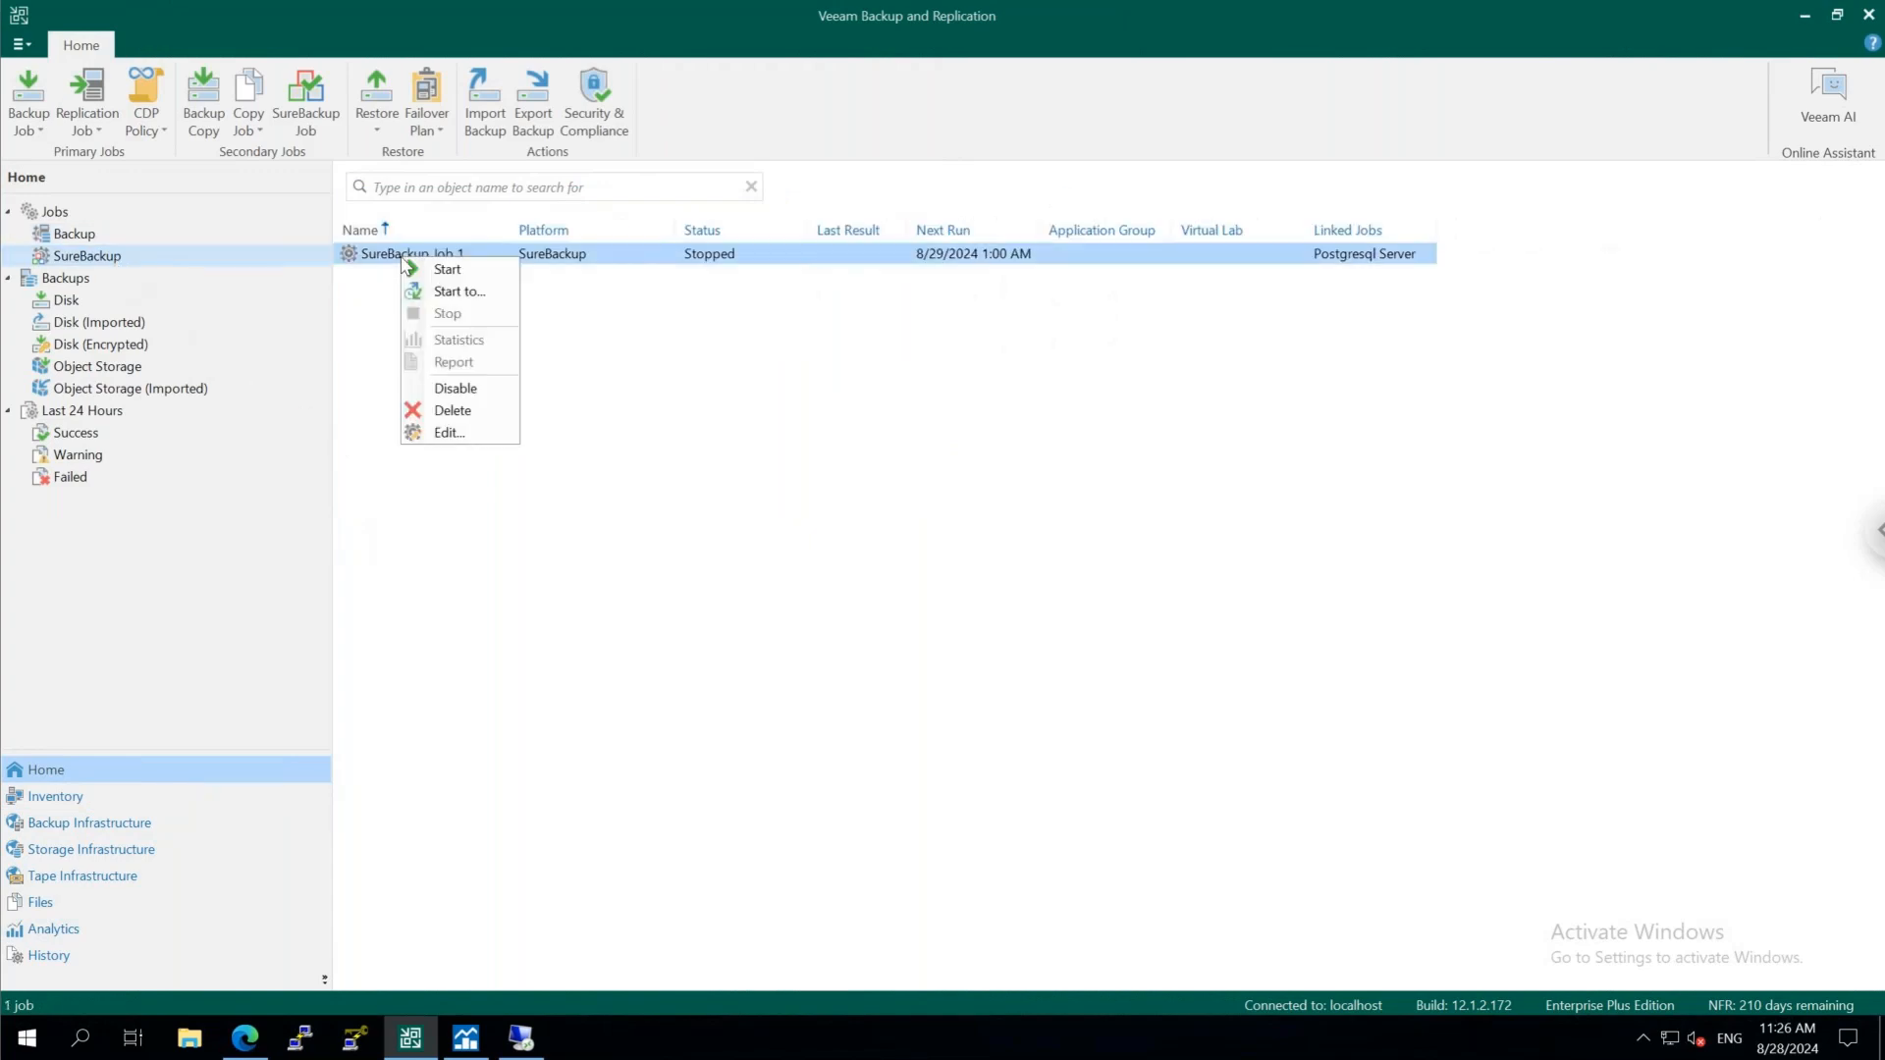
click(483, 430)
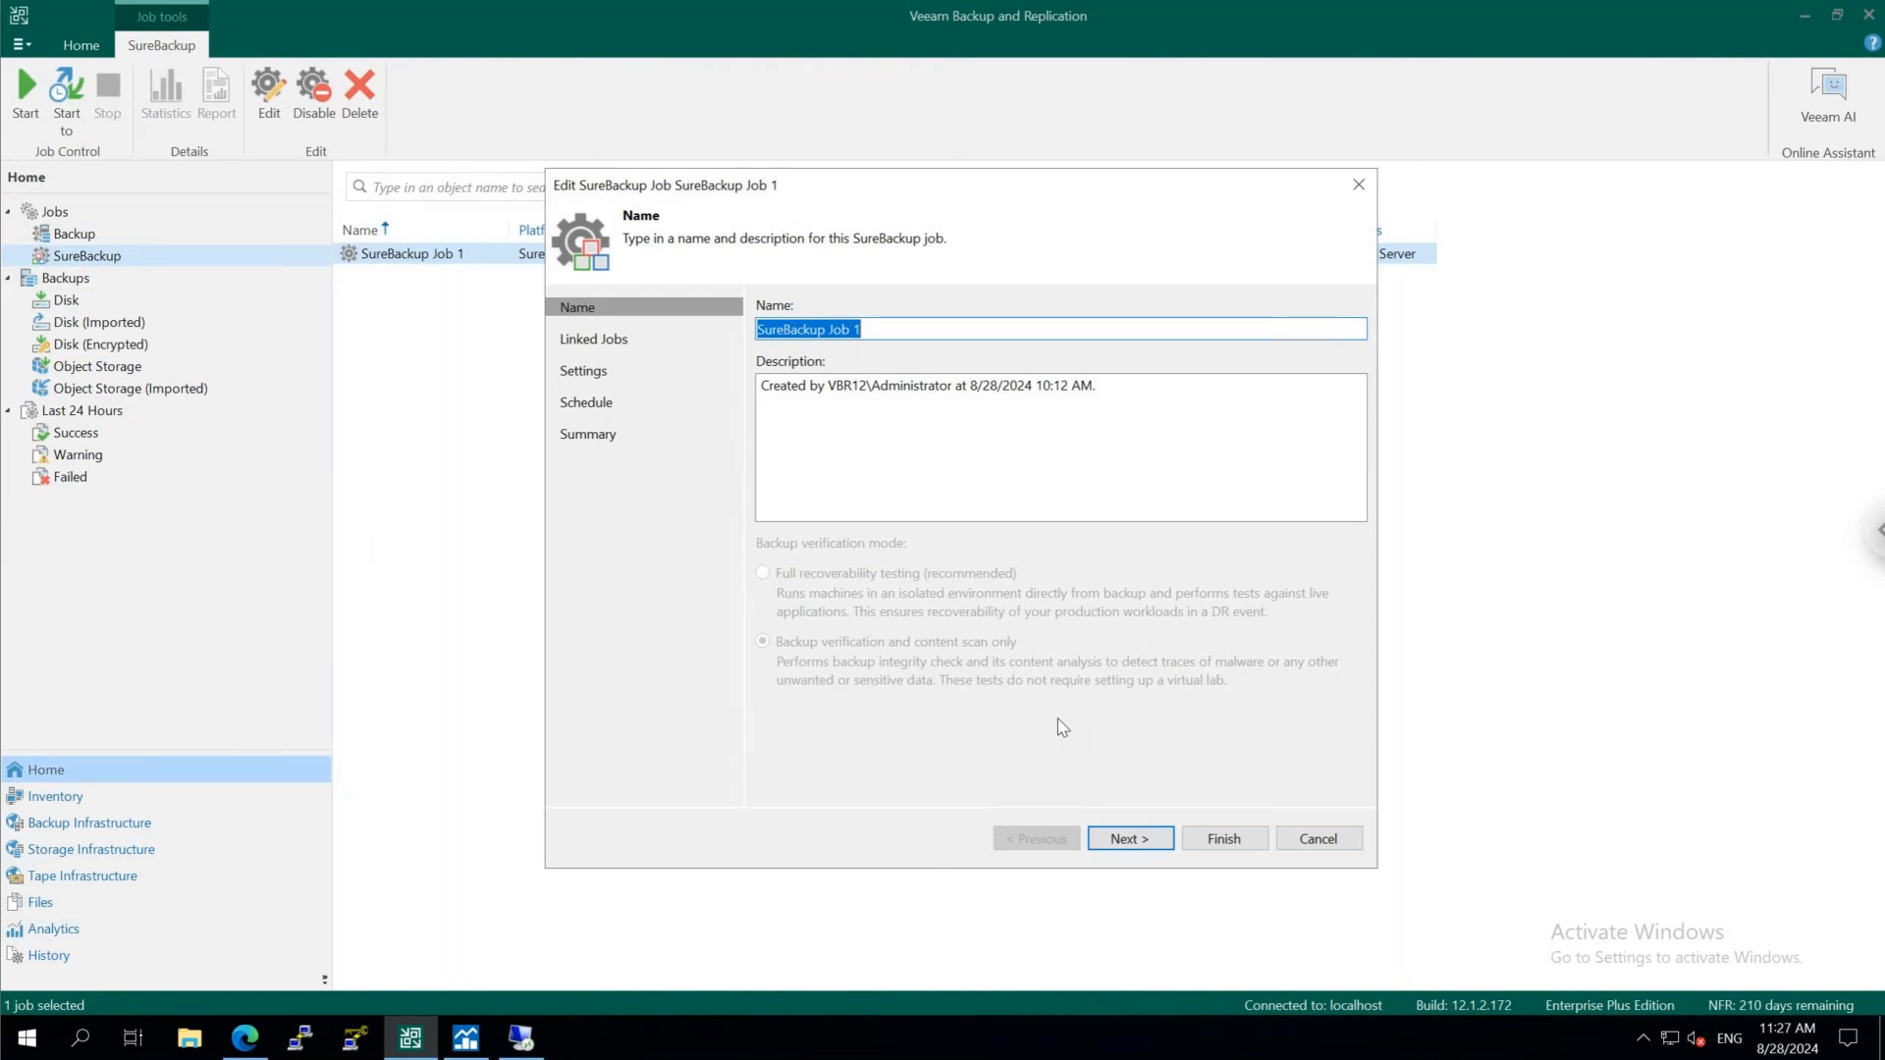
Review the SureBackup job's linked jobs, content analysis settings and advanced notification settings, leaving everything unchanged
click(1133, 841)
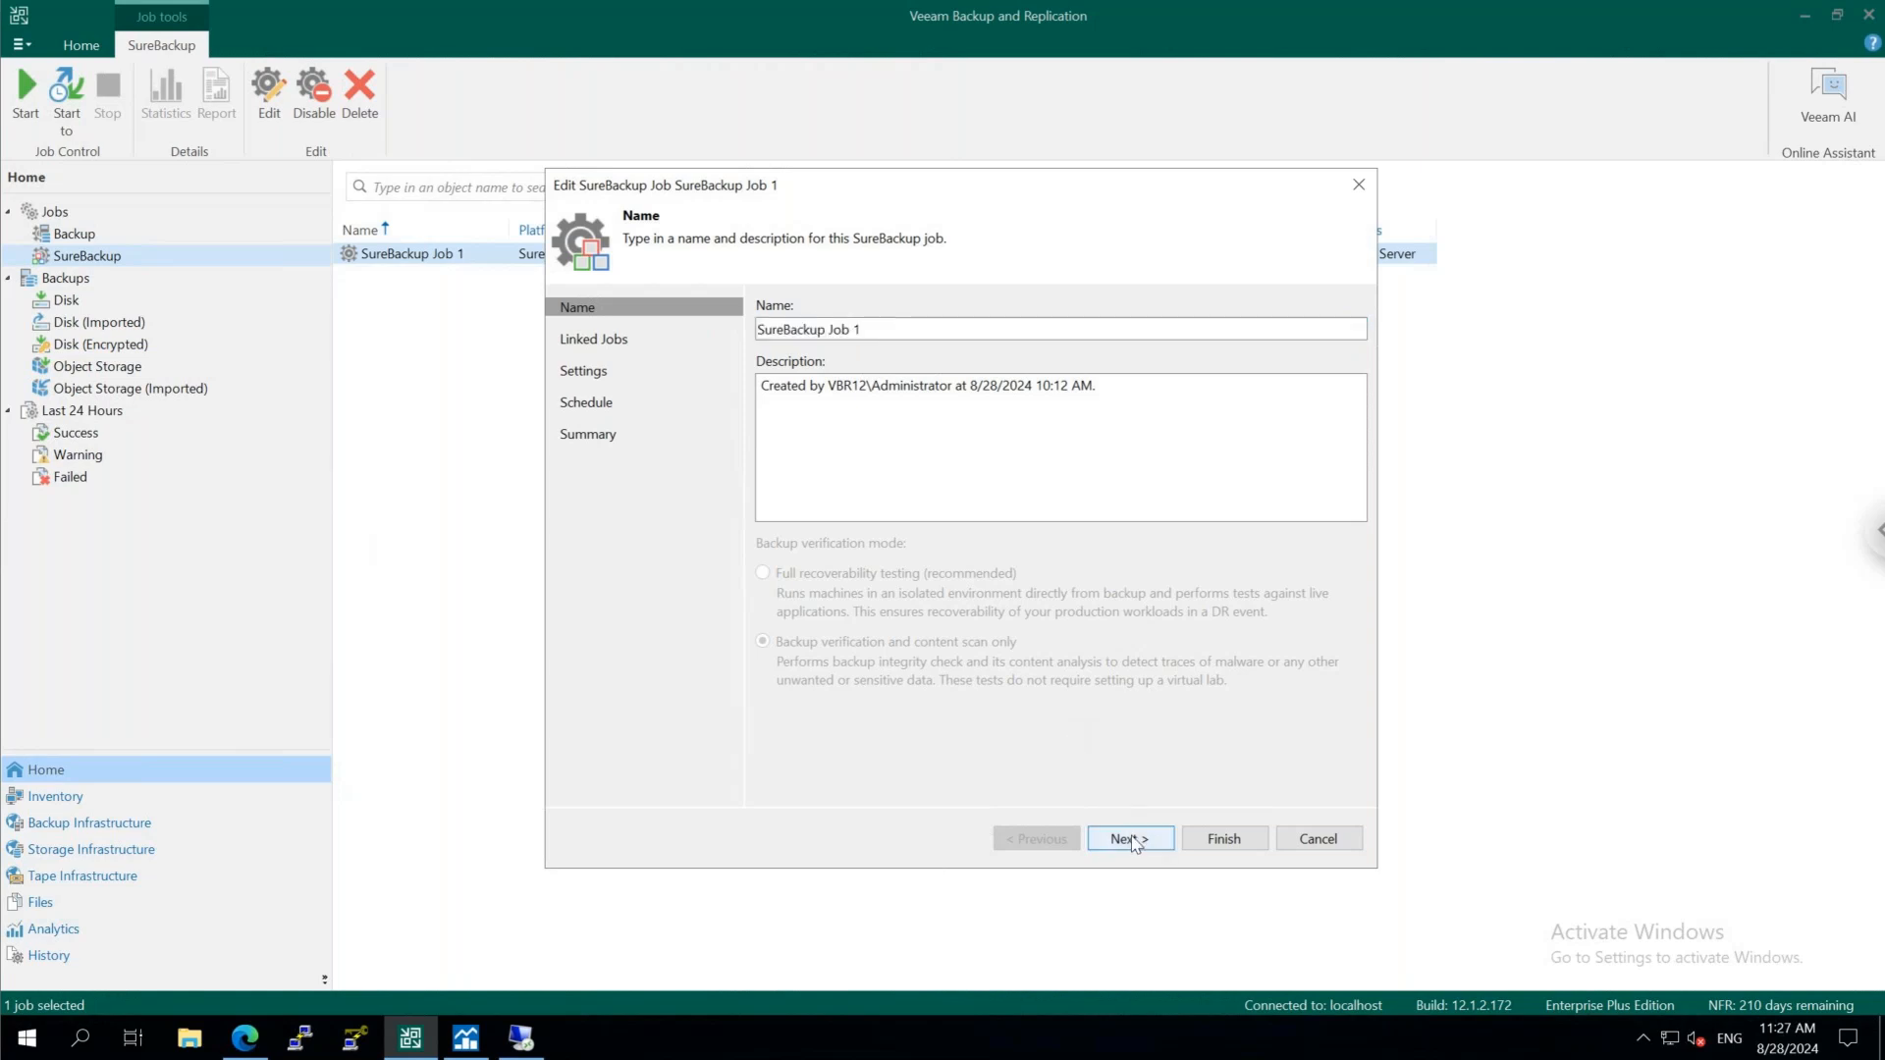
click(1129, 840)
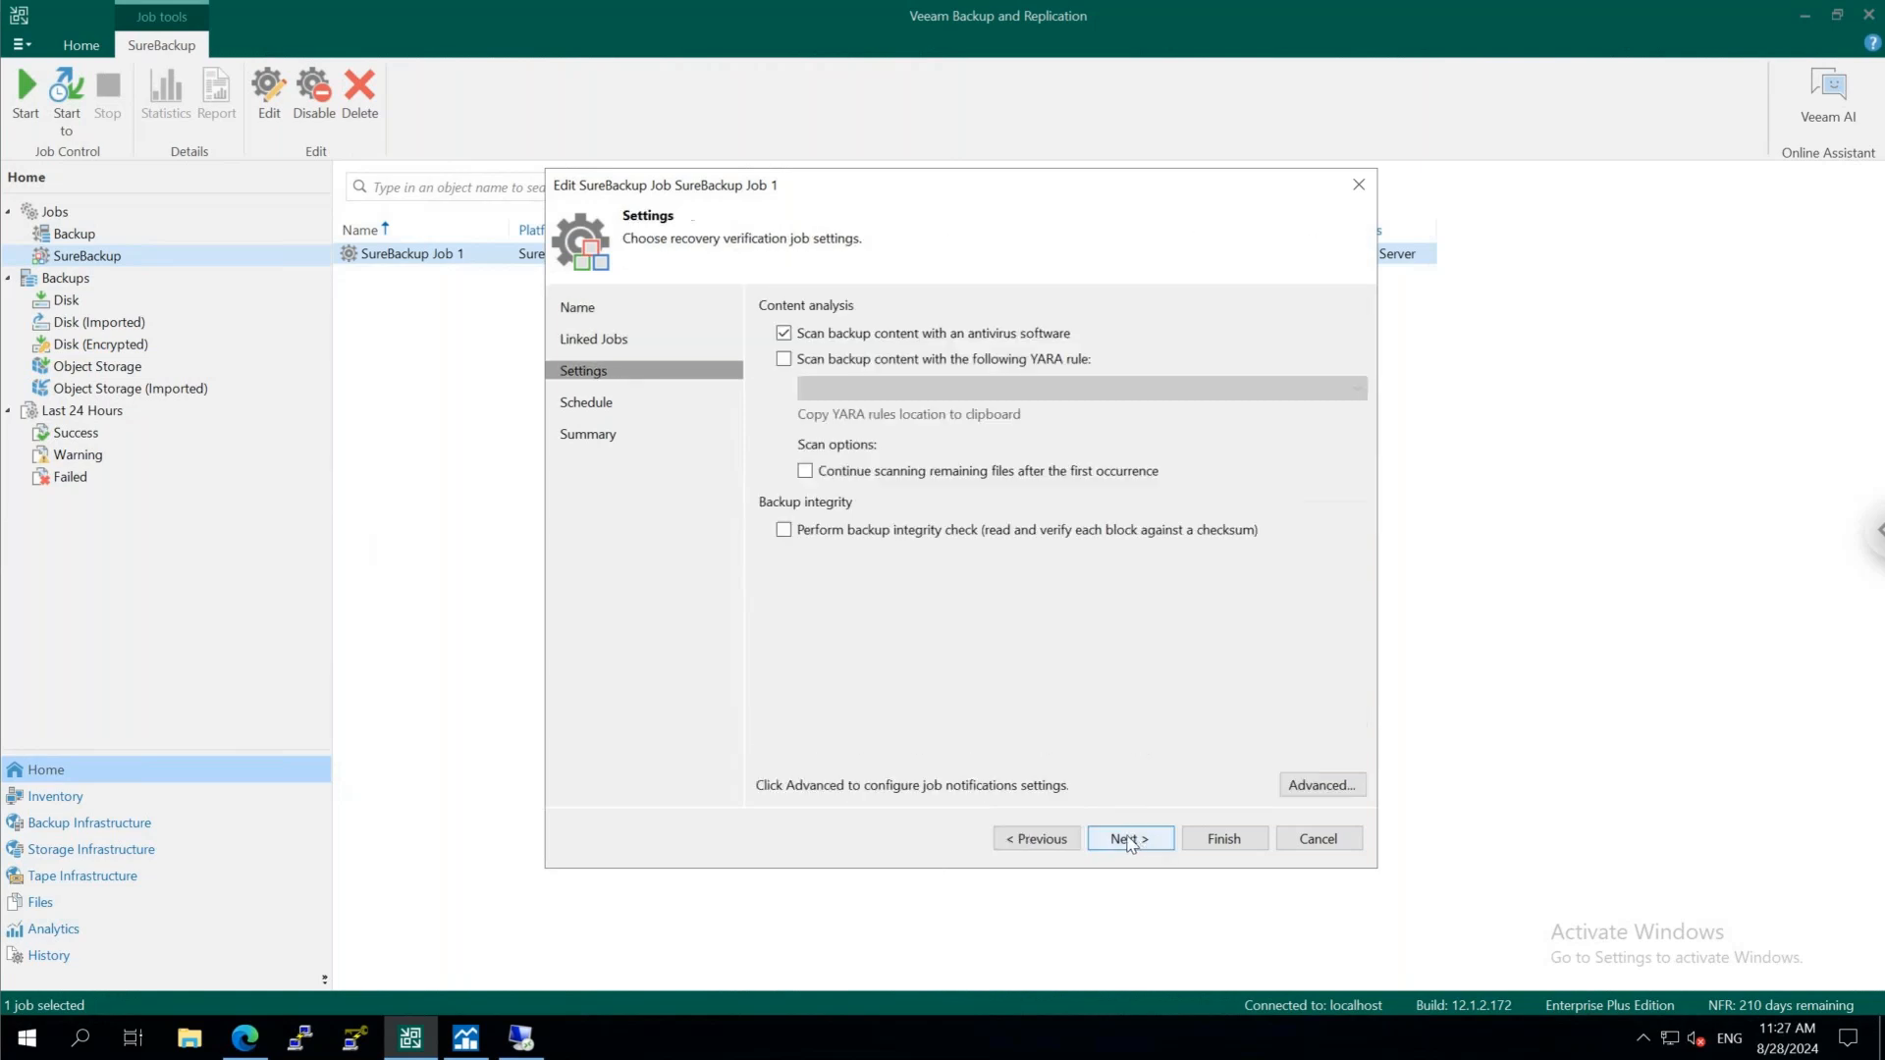
click(1049, 841)
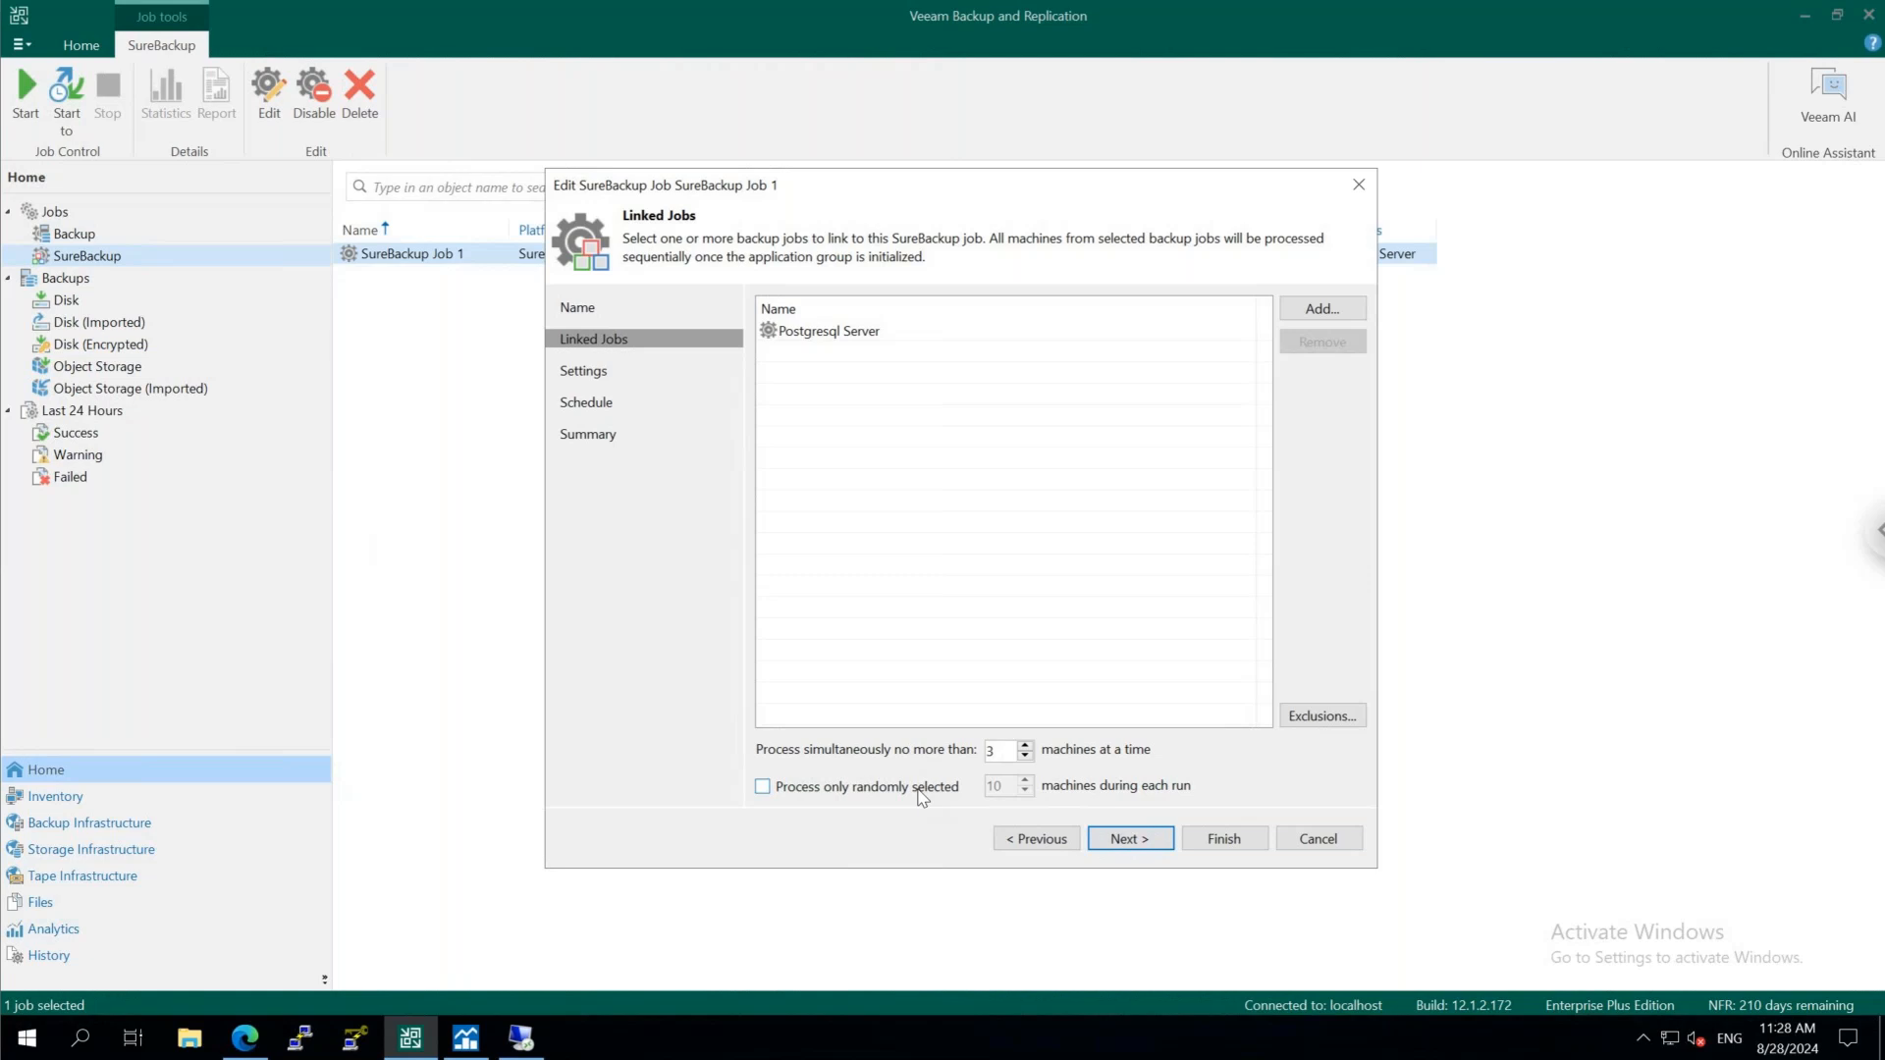
click(1162, 846)
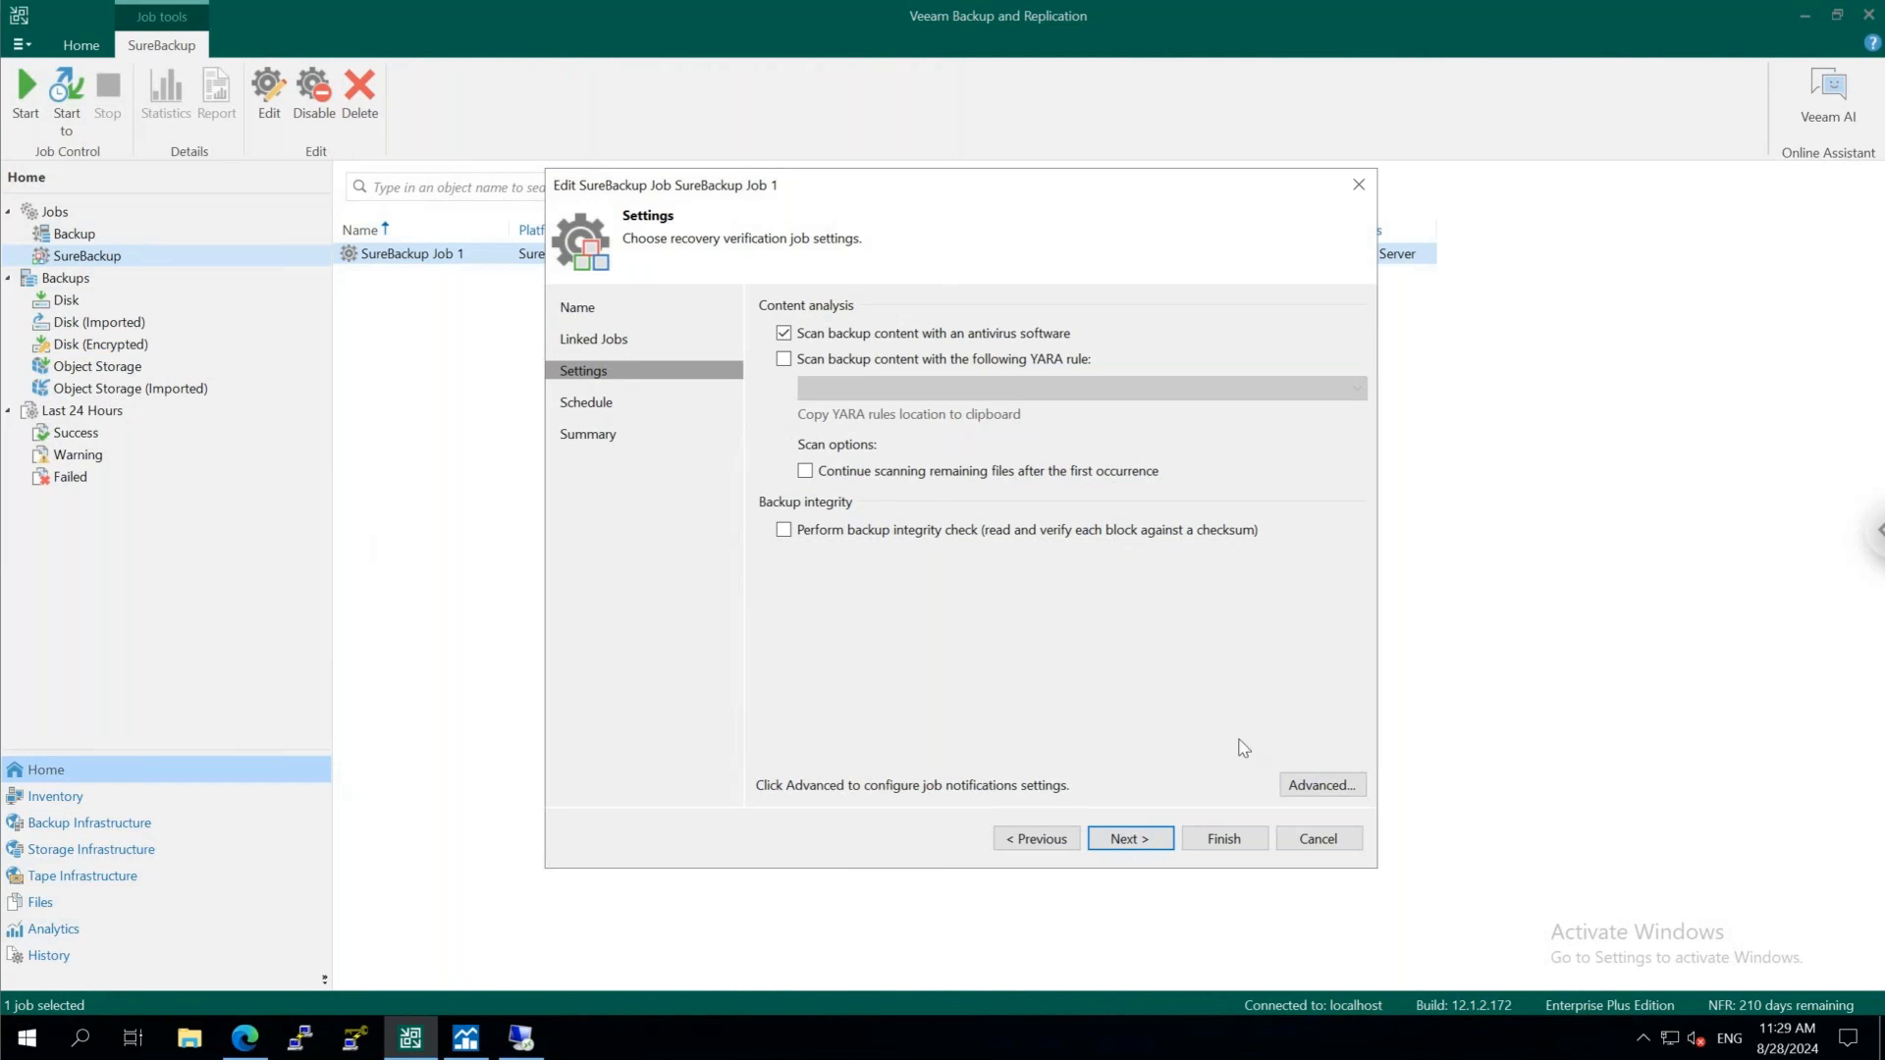
click(1322, 786)
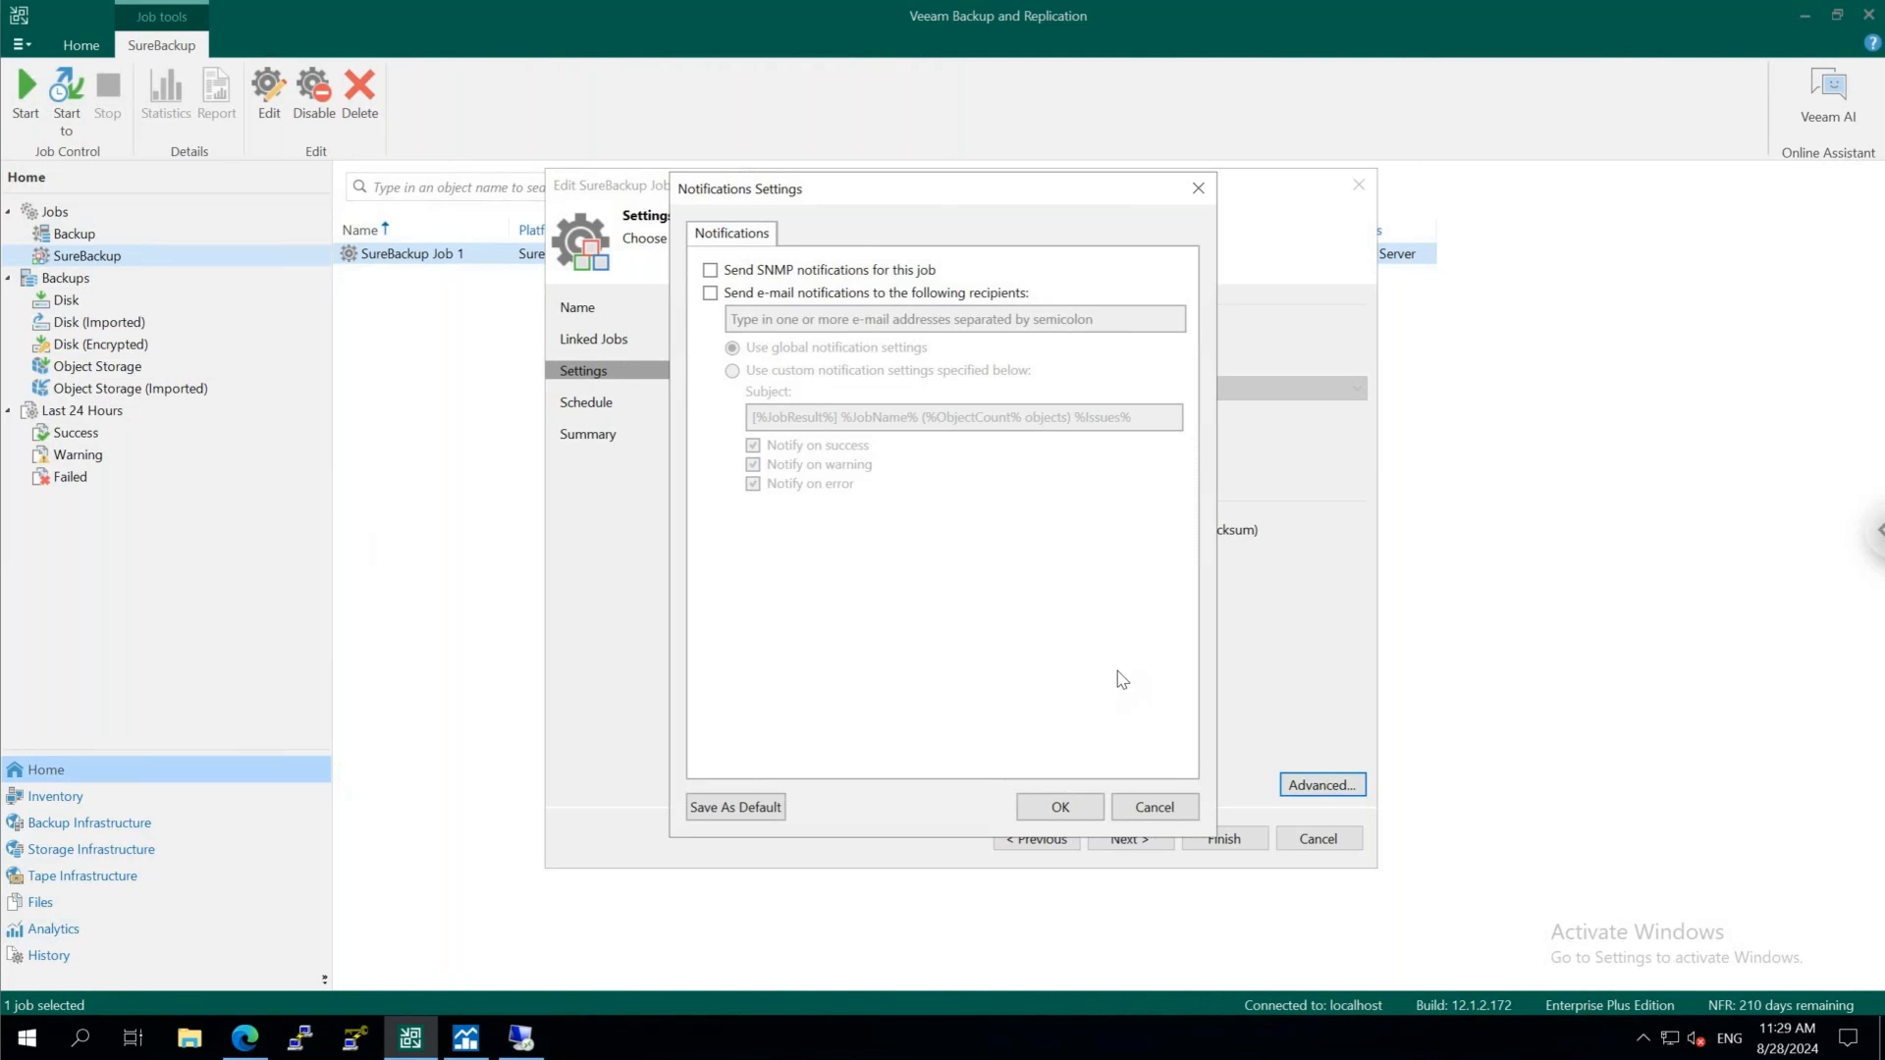
click(1161, 811)
click(1330, 842)
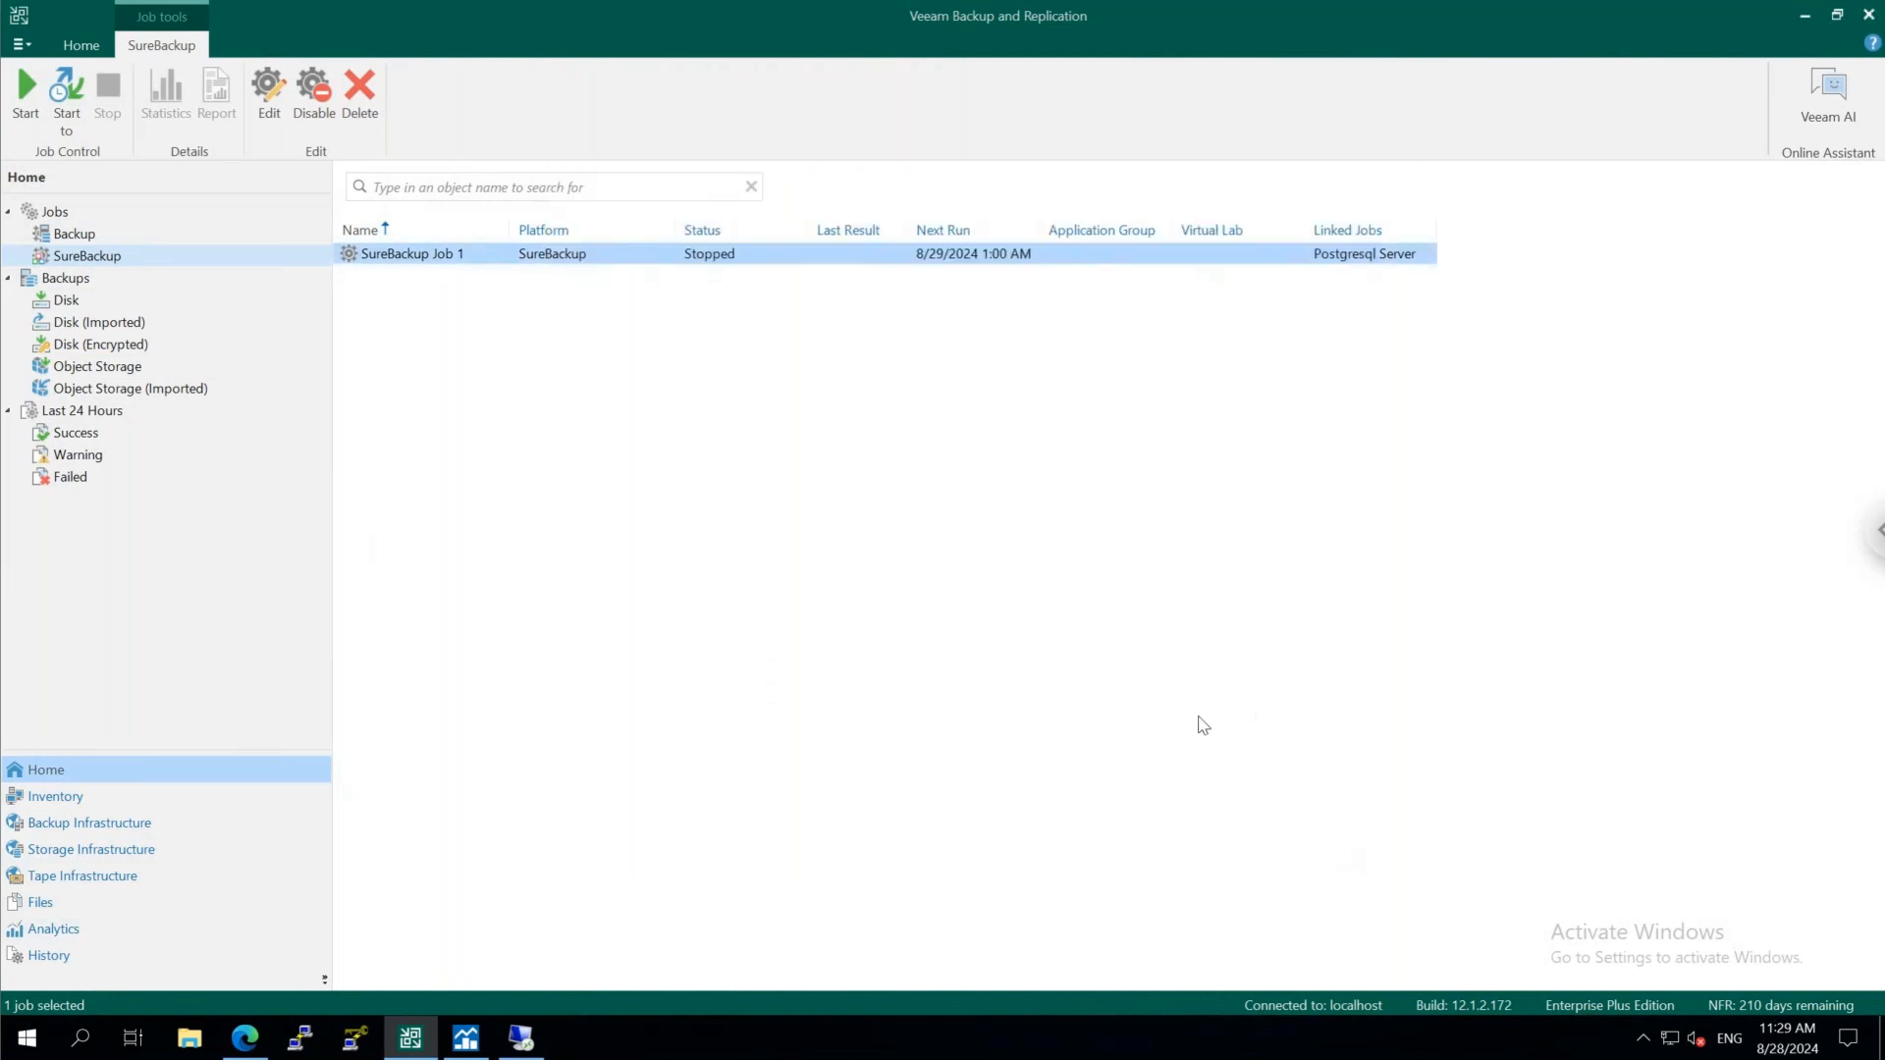
click(102, 306)
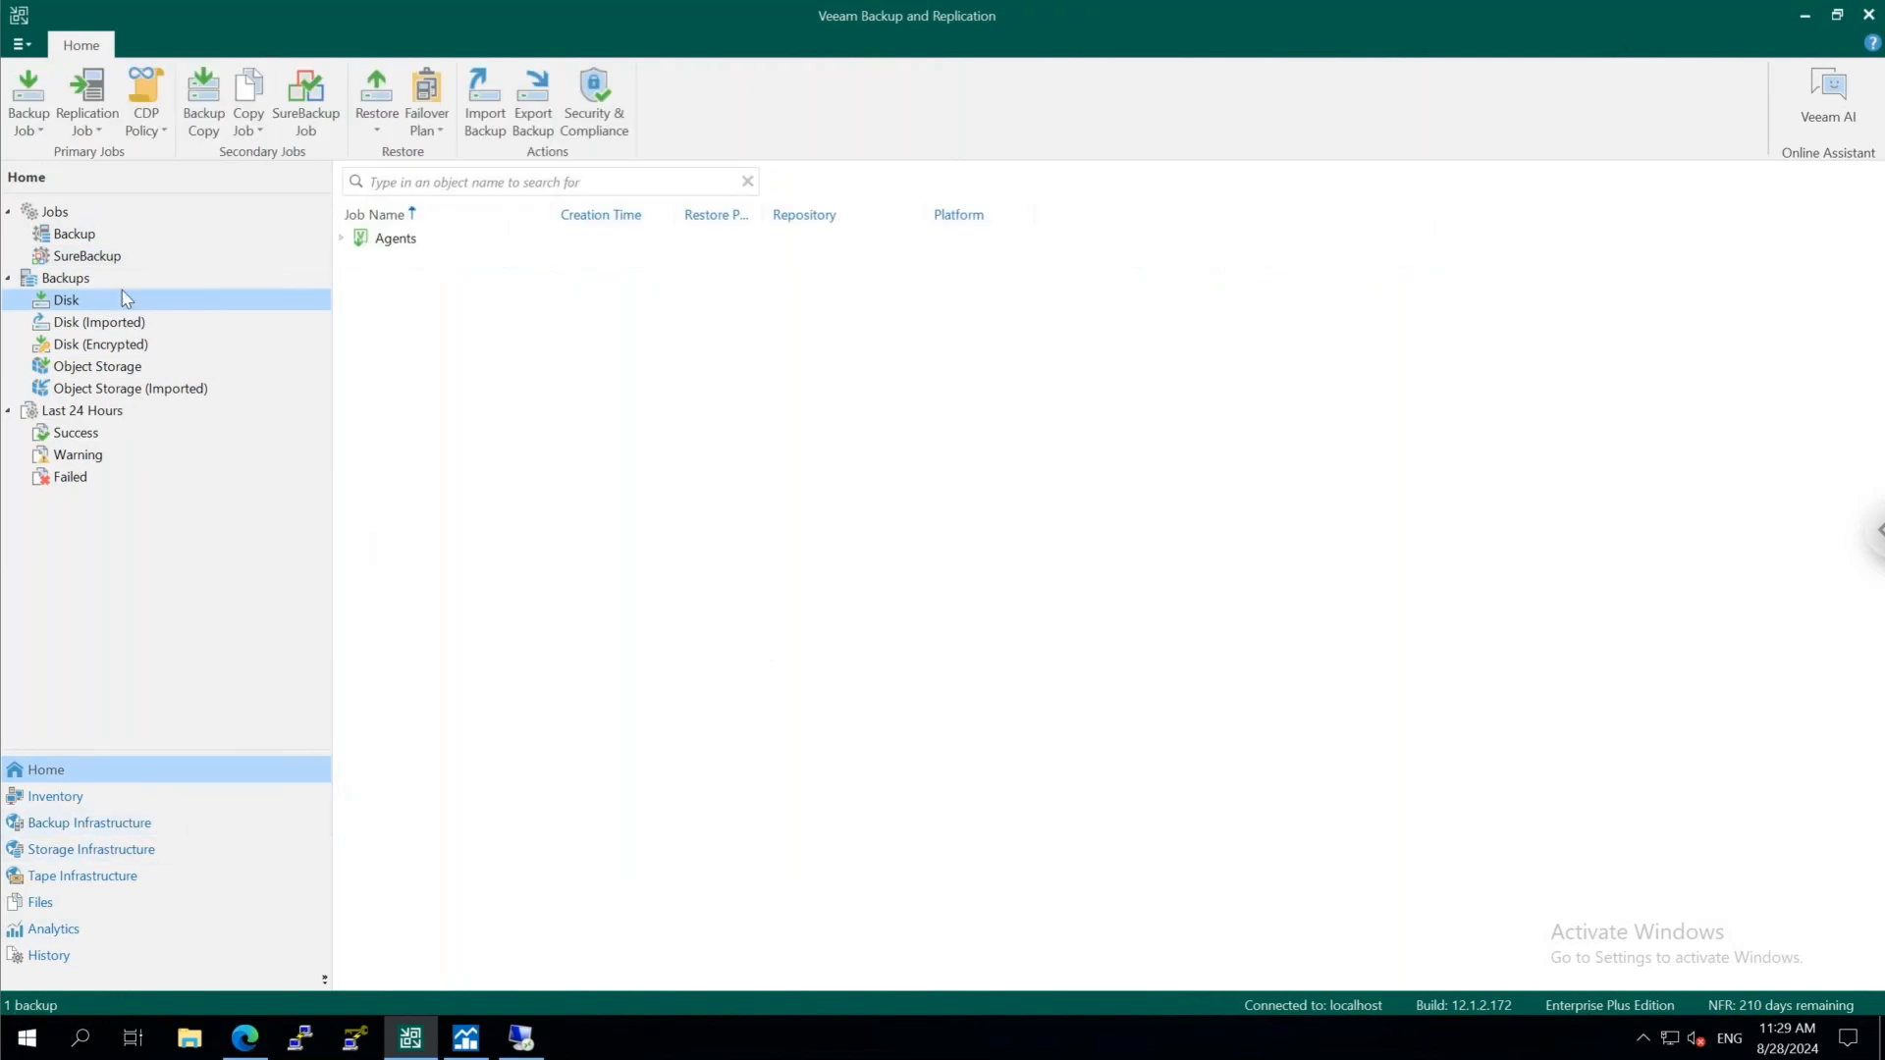
click(98, 257)
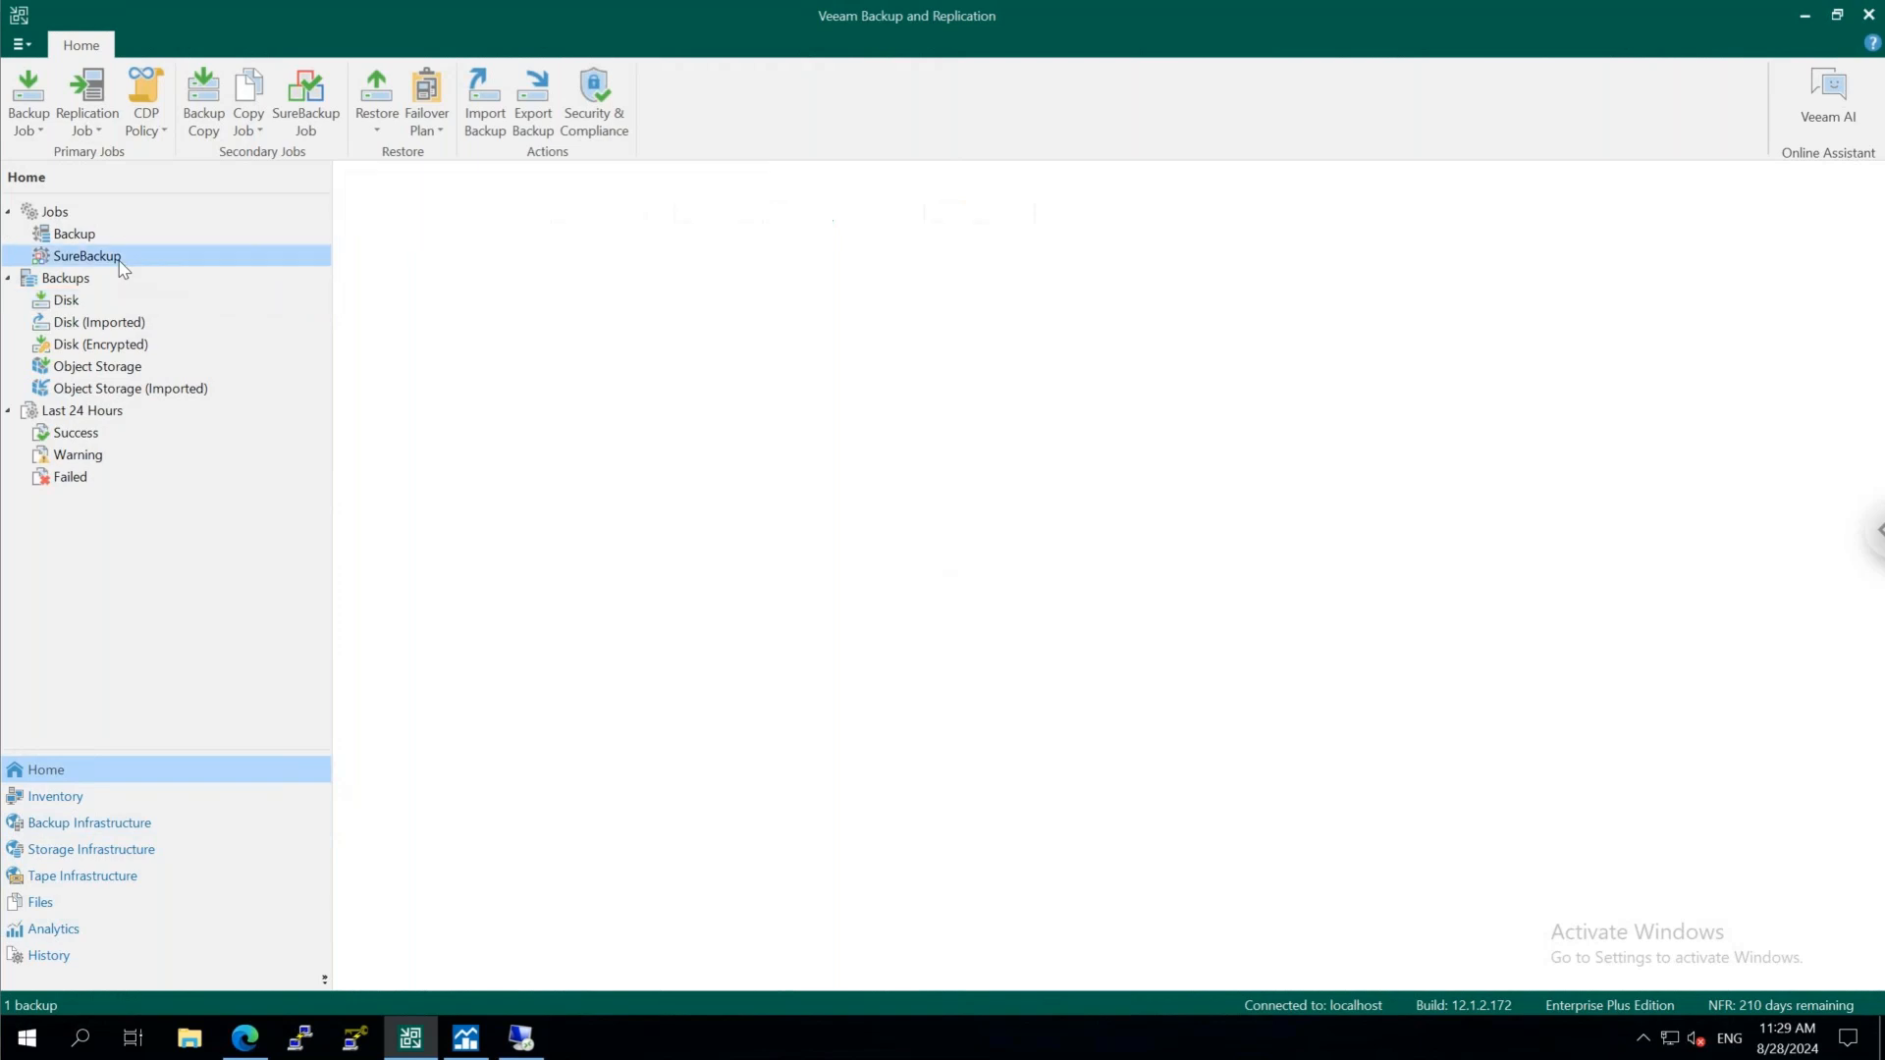
Try to load the Threat Center dashboard in Analytics, and switch to the Veeam ONE Web Client in the browser to view its Threat Center
click(144, 938)
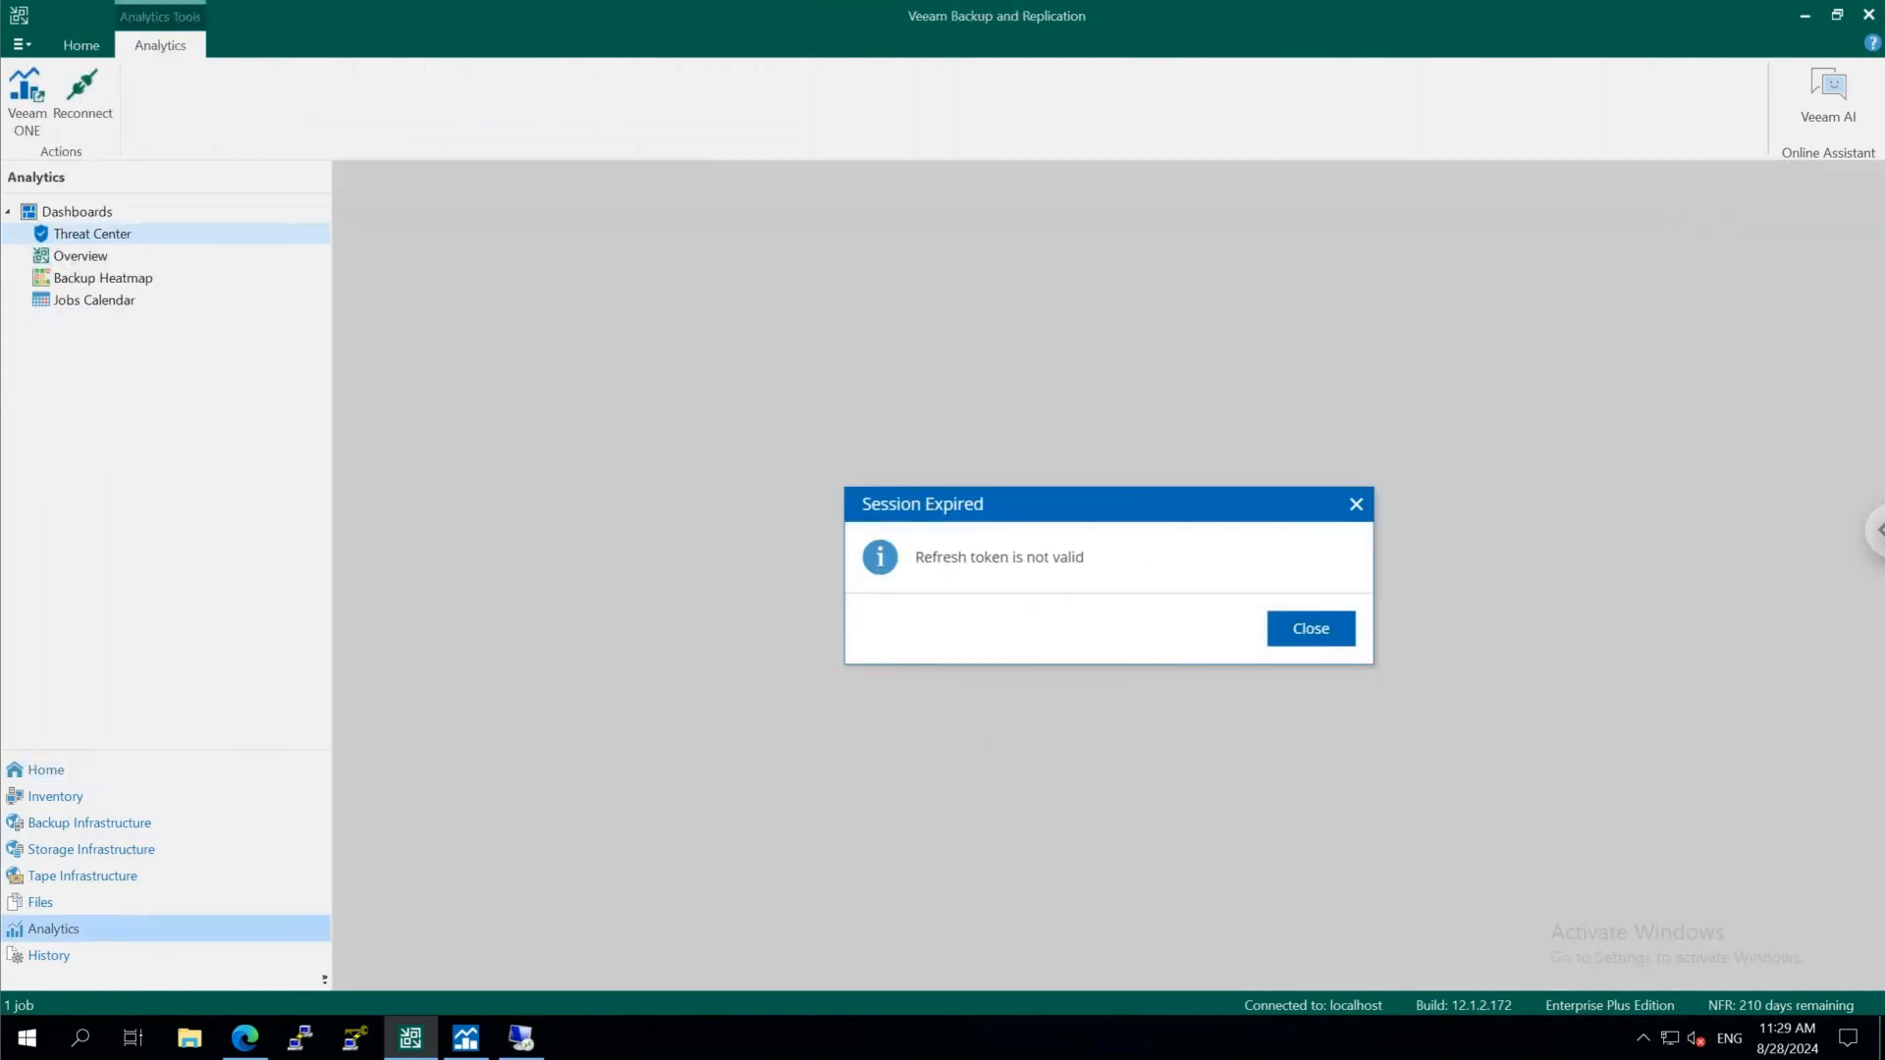
click(1310, 629)
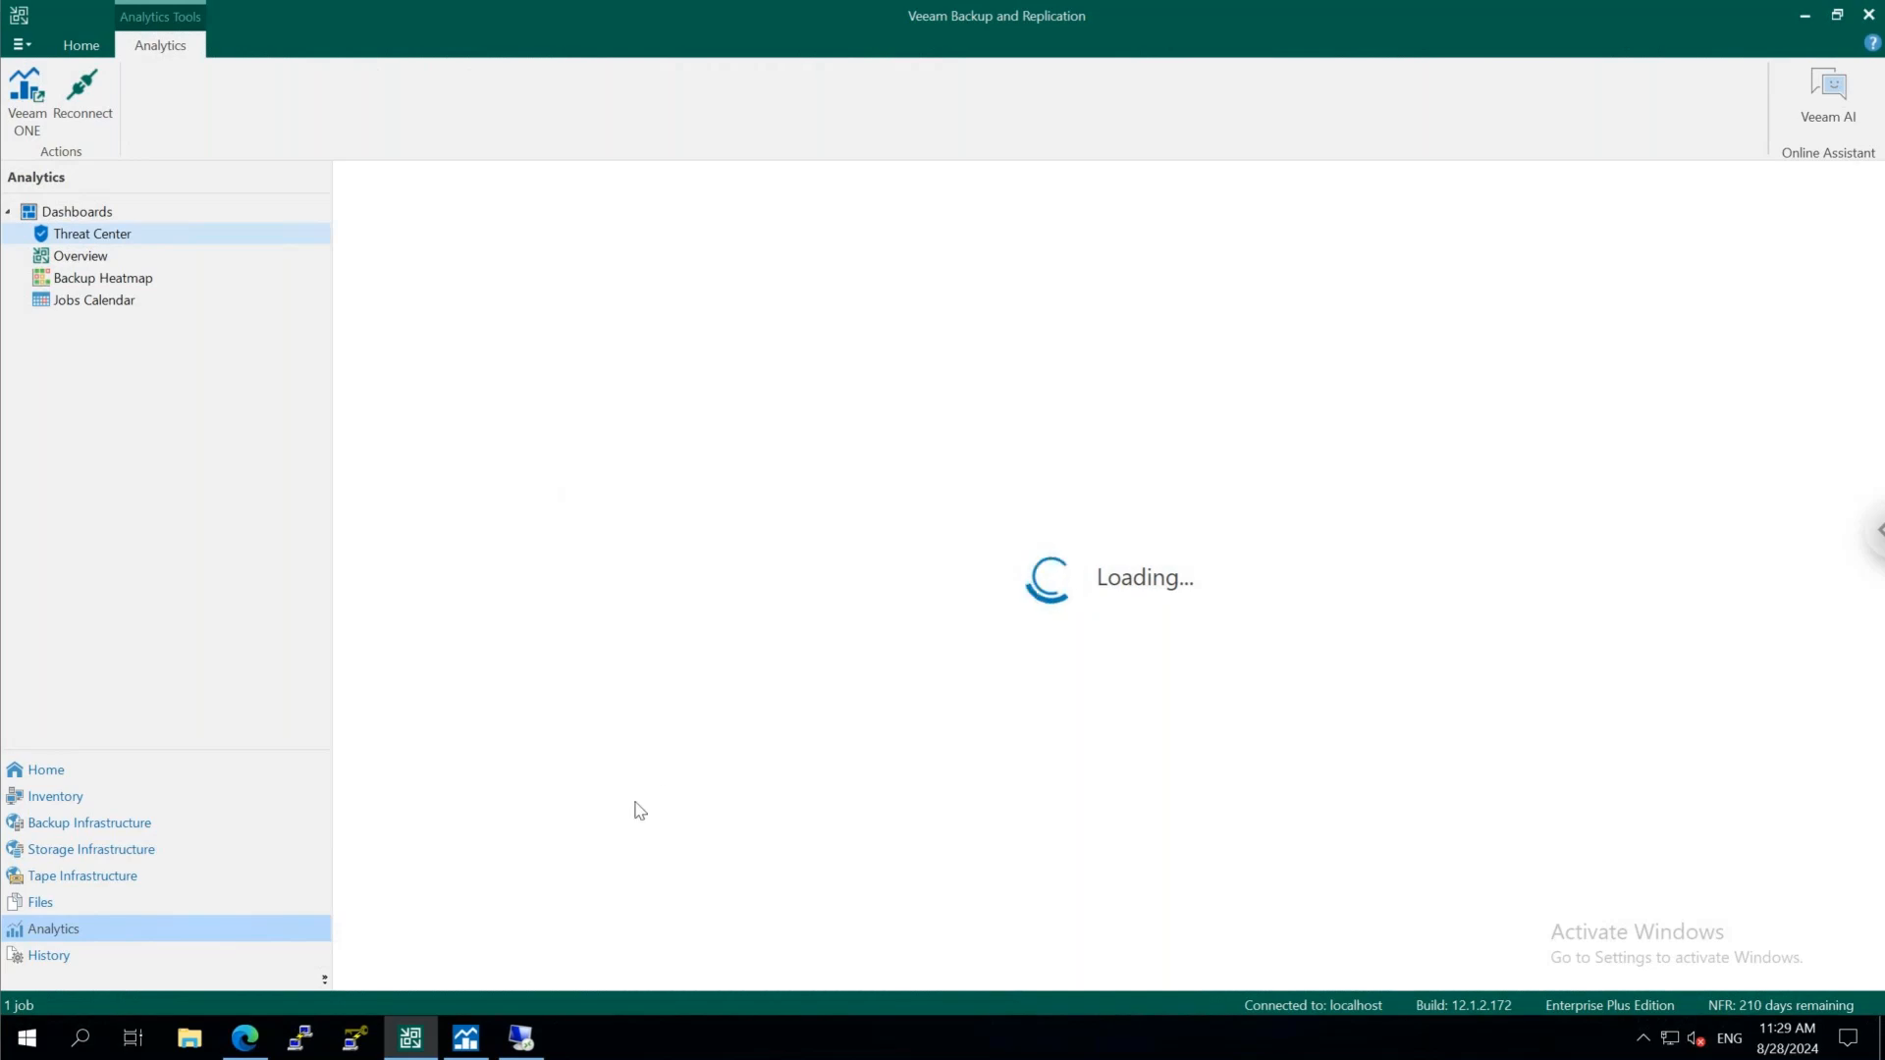
click(465, 1041)
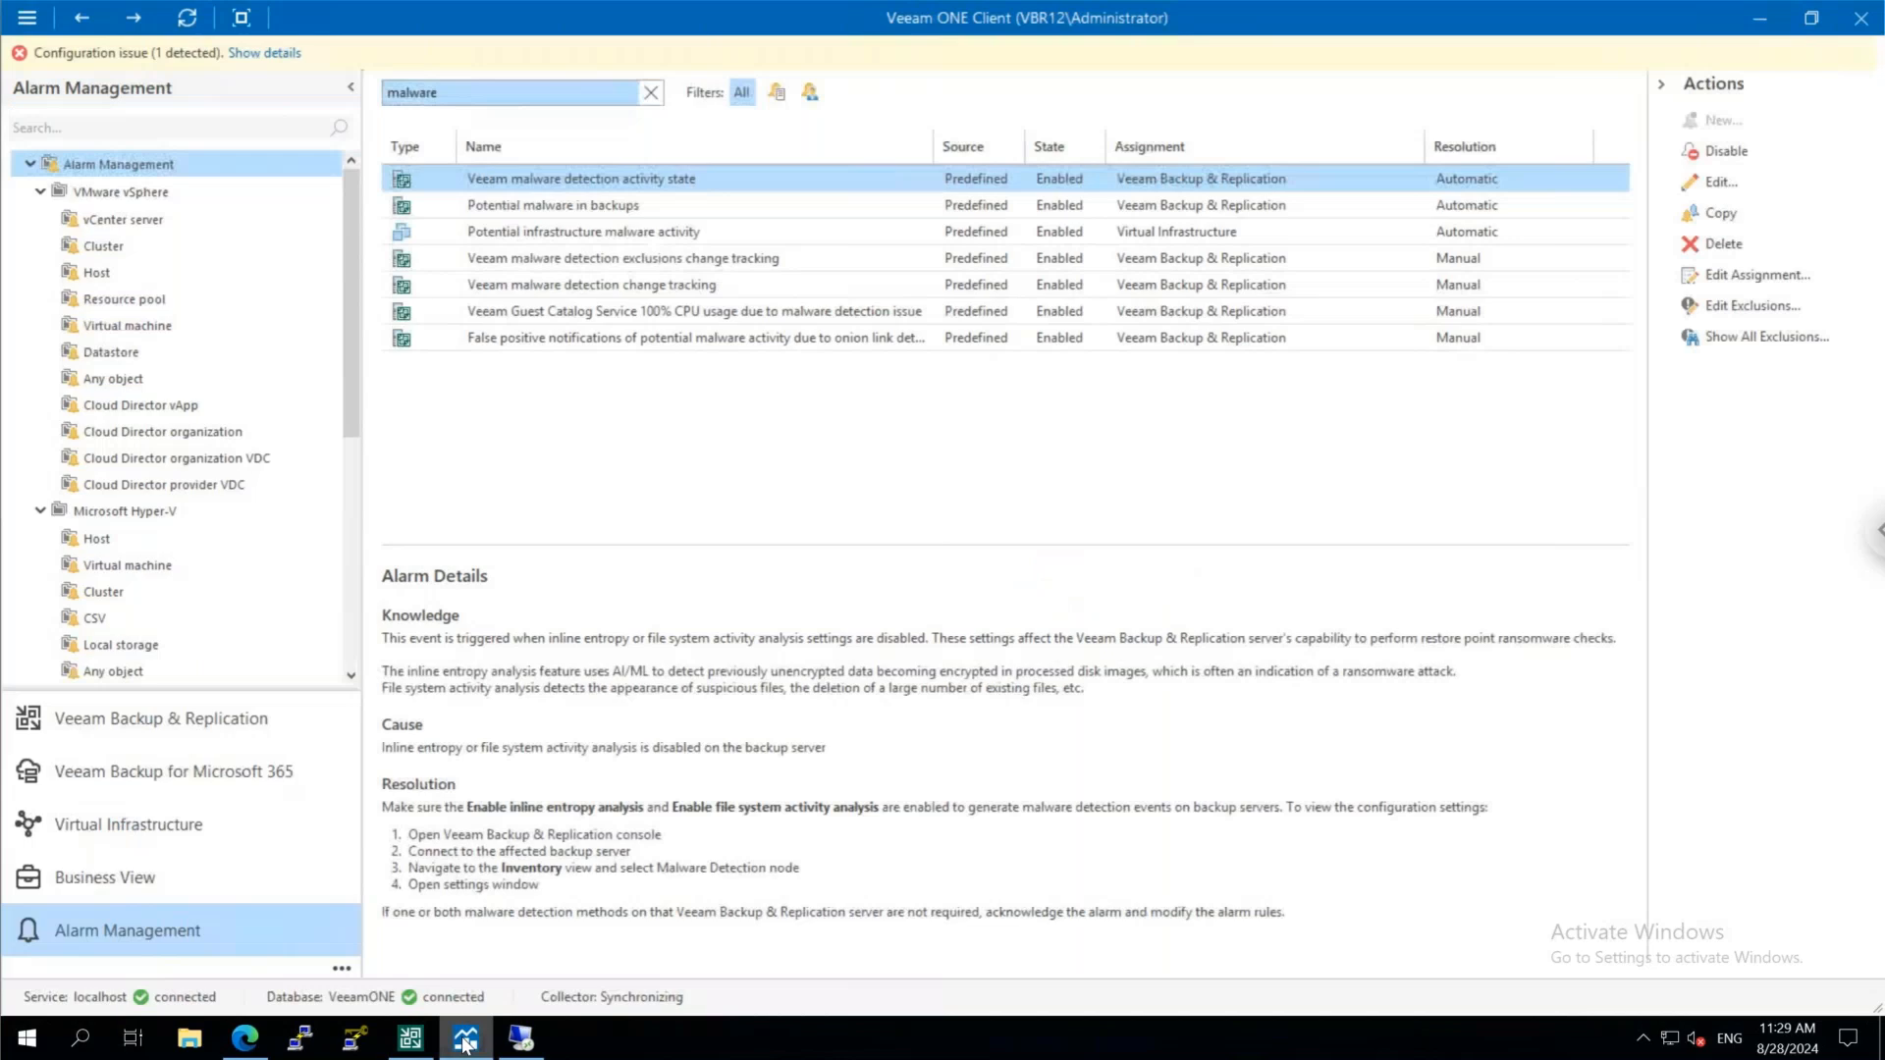
click(246, 1041)
click(1012, 692)
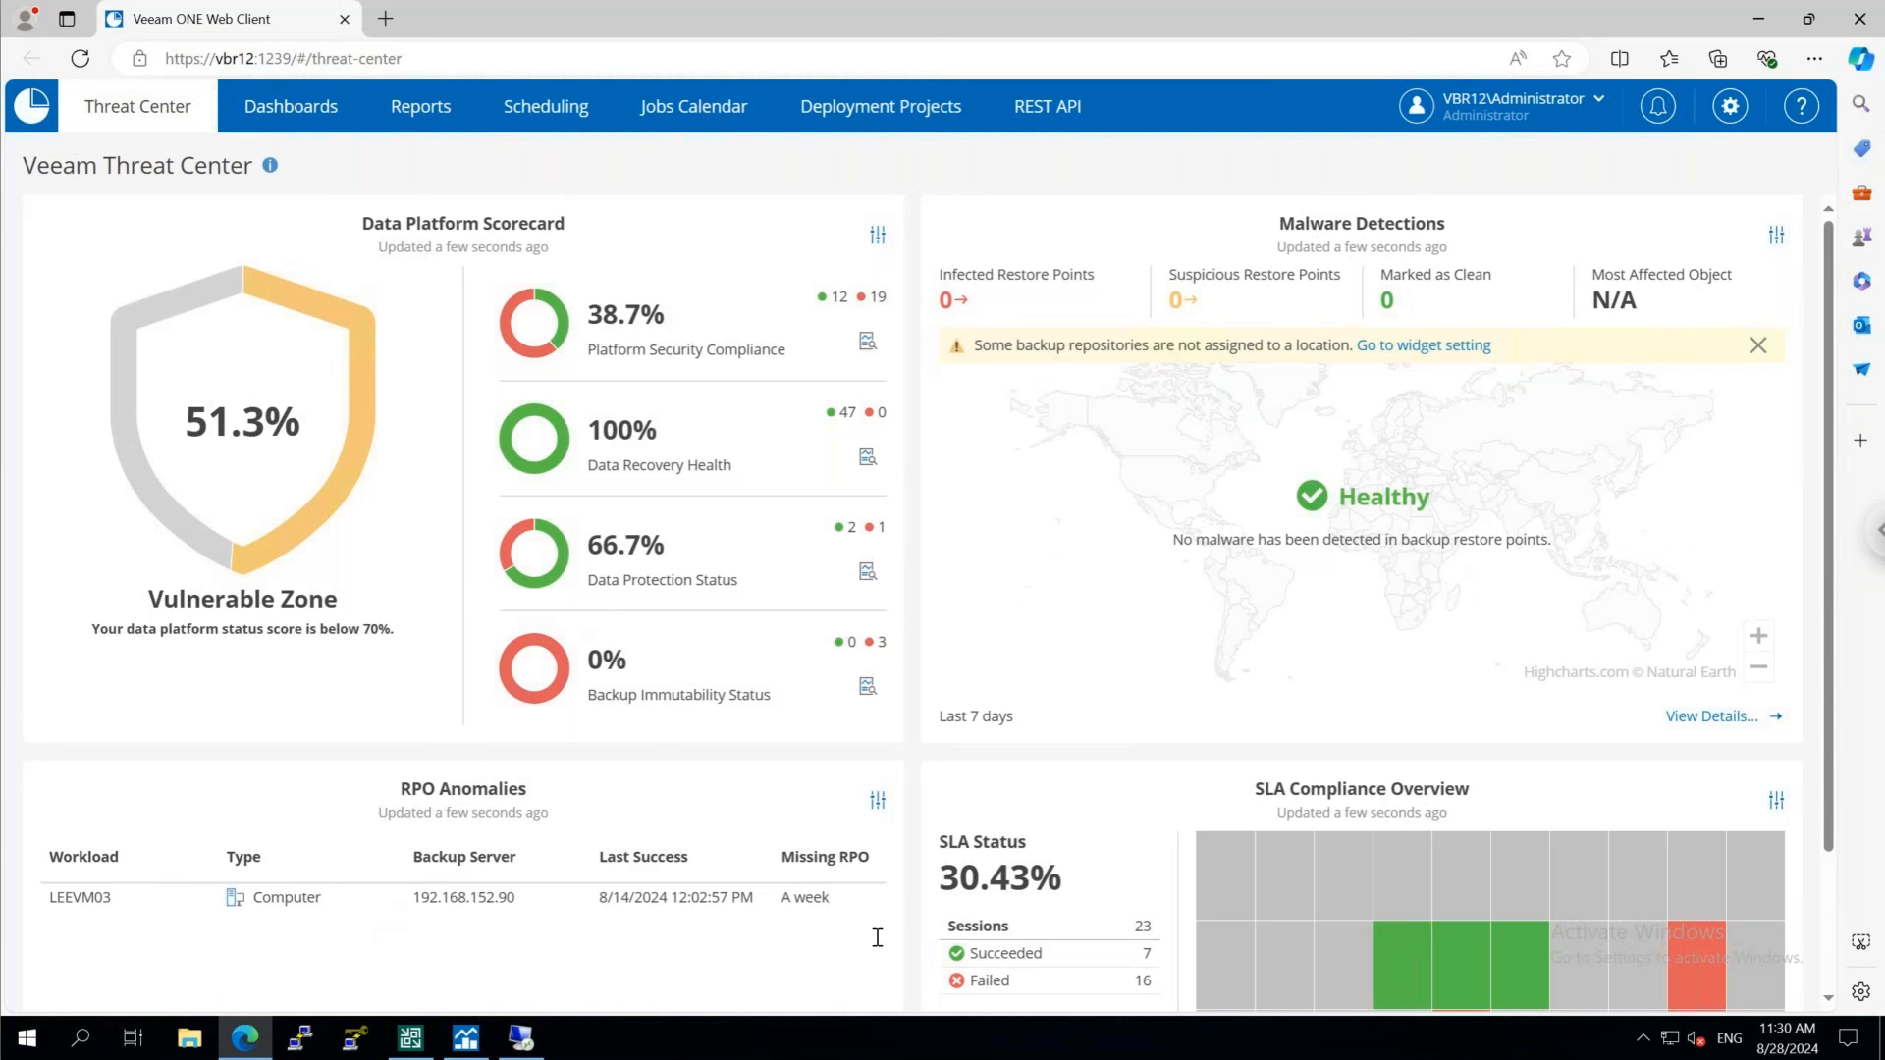
Return to Veeam Backup and Replication and examine the Data Platform Scorecard on the Threat Center dashboard
click(413, 1041)
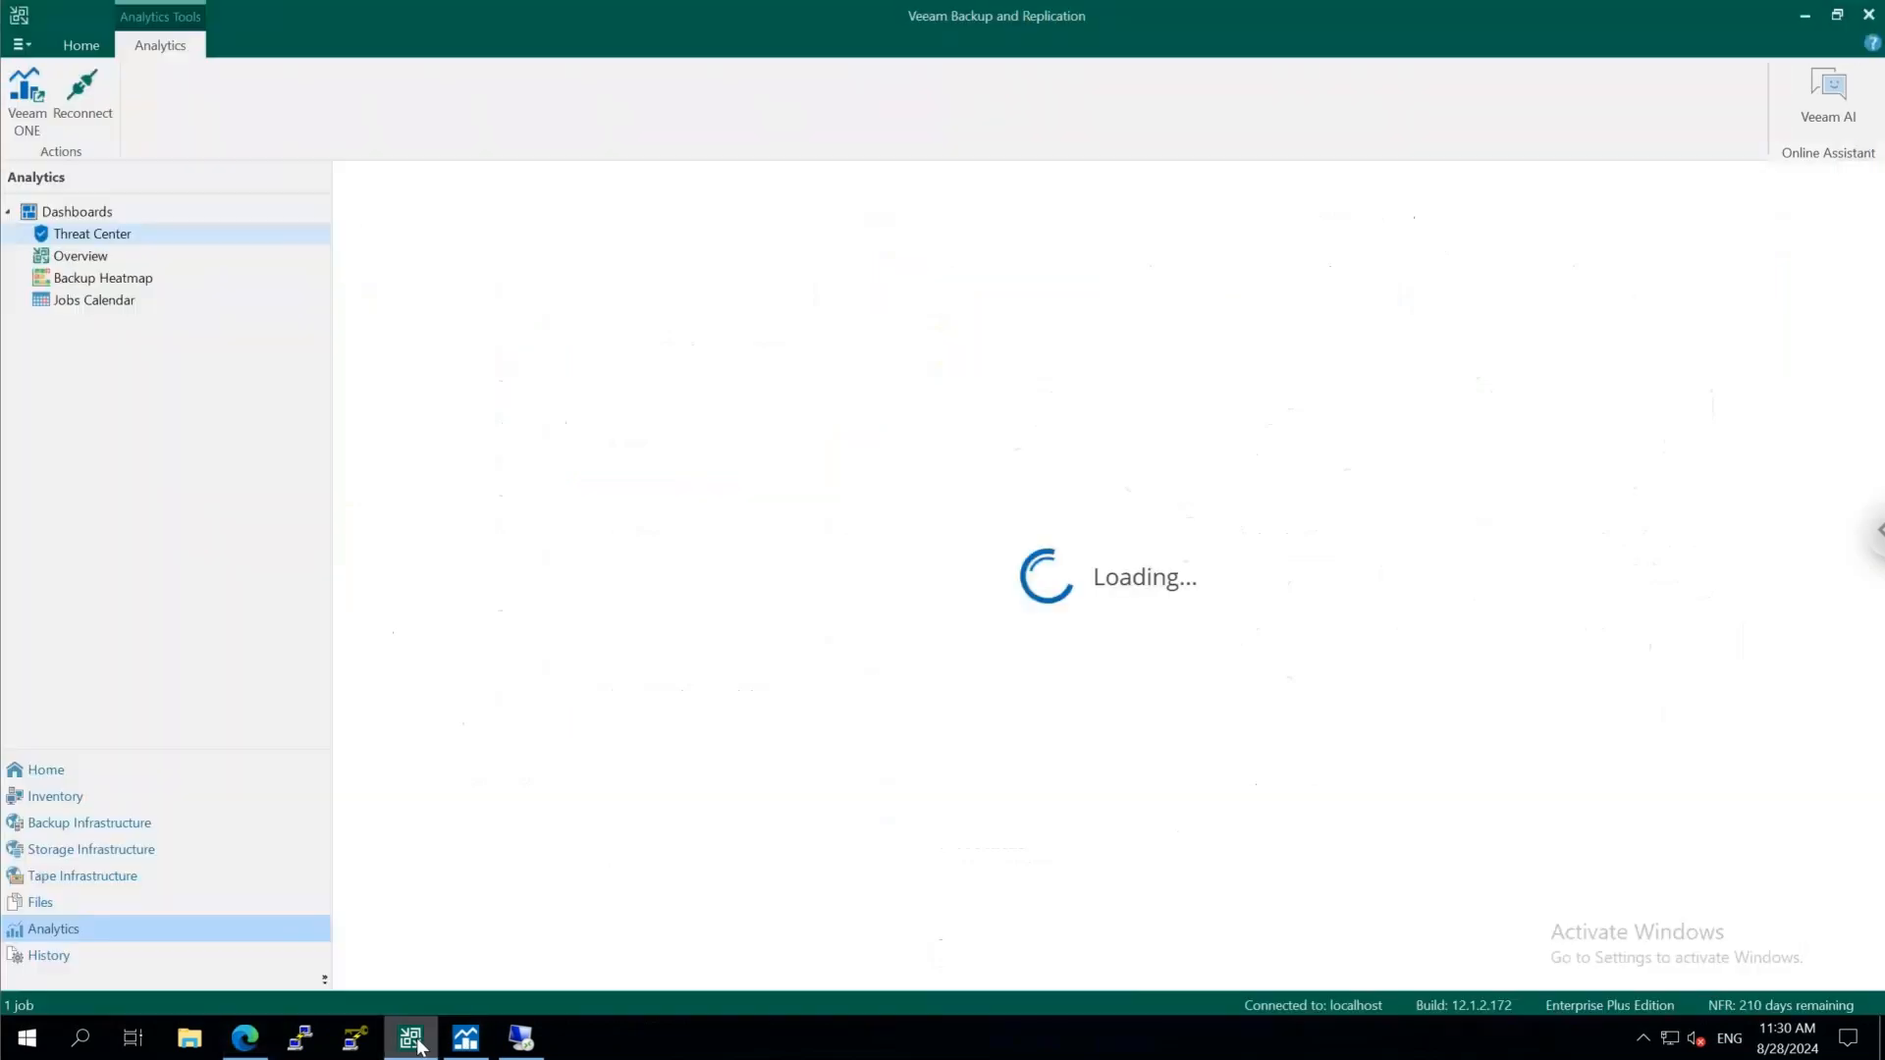
click(106, 214)
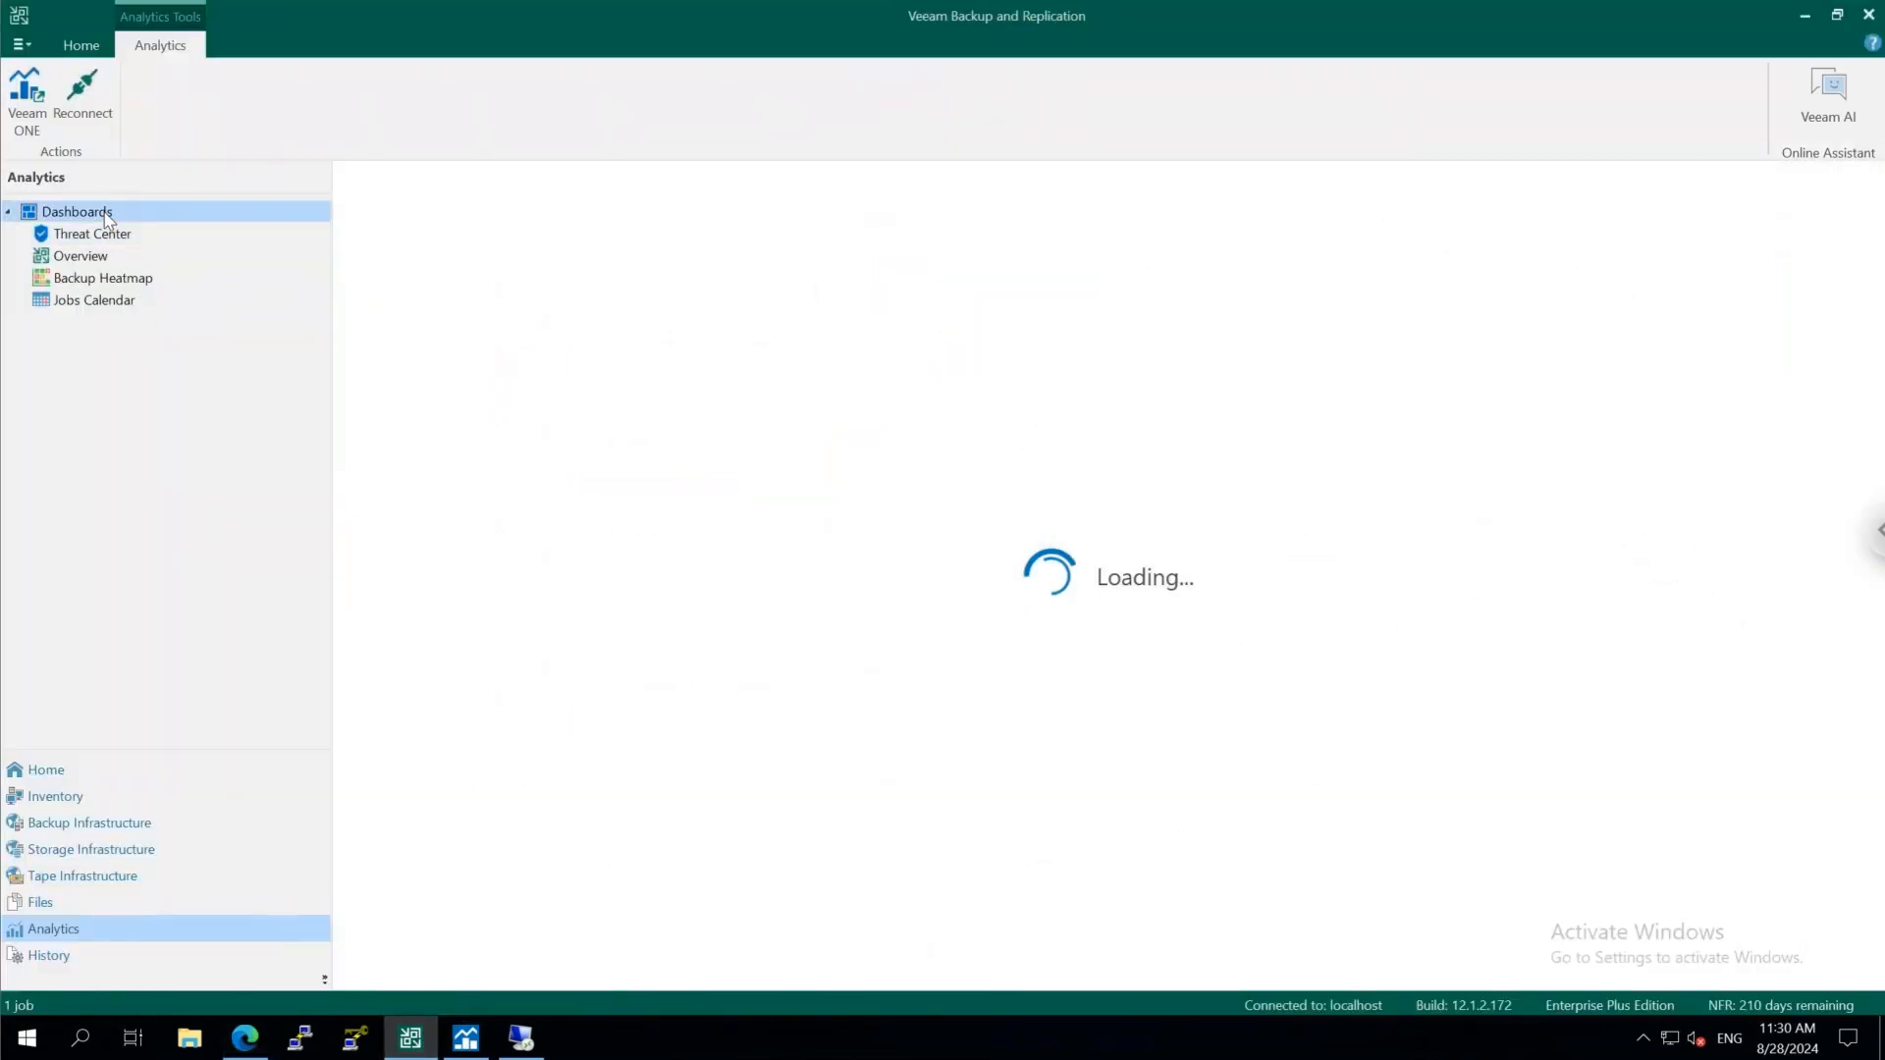
click(98, 234)
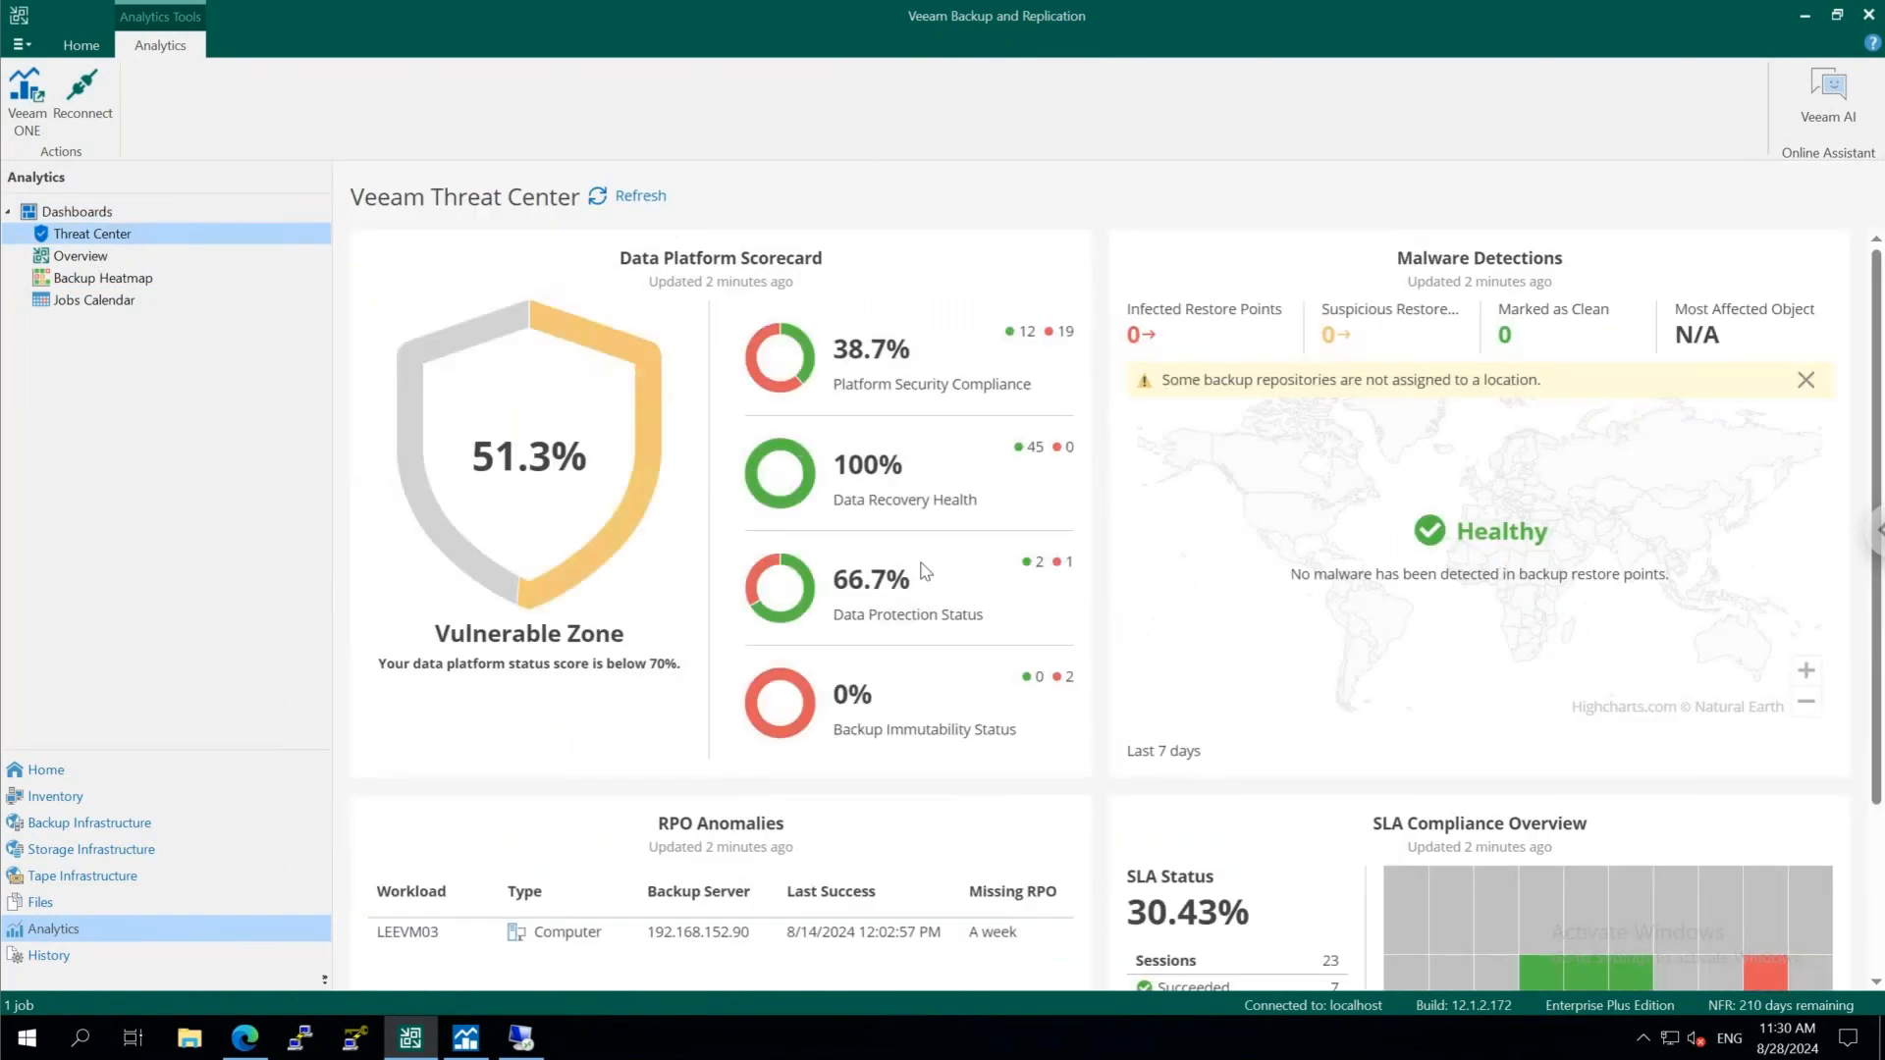
mouse_move(923, 570)
Look through the Overview, Backup Heatmap and Jobs Calendar dashboards and return to Threat Center
click(101, 262)
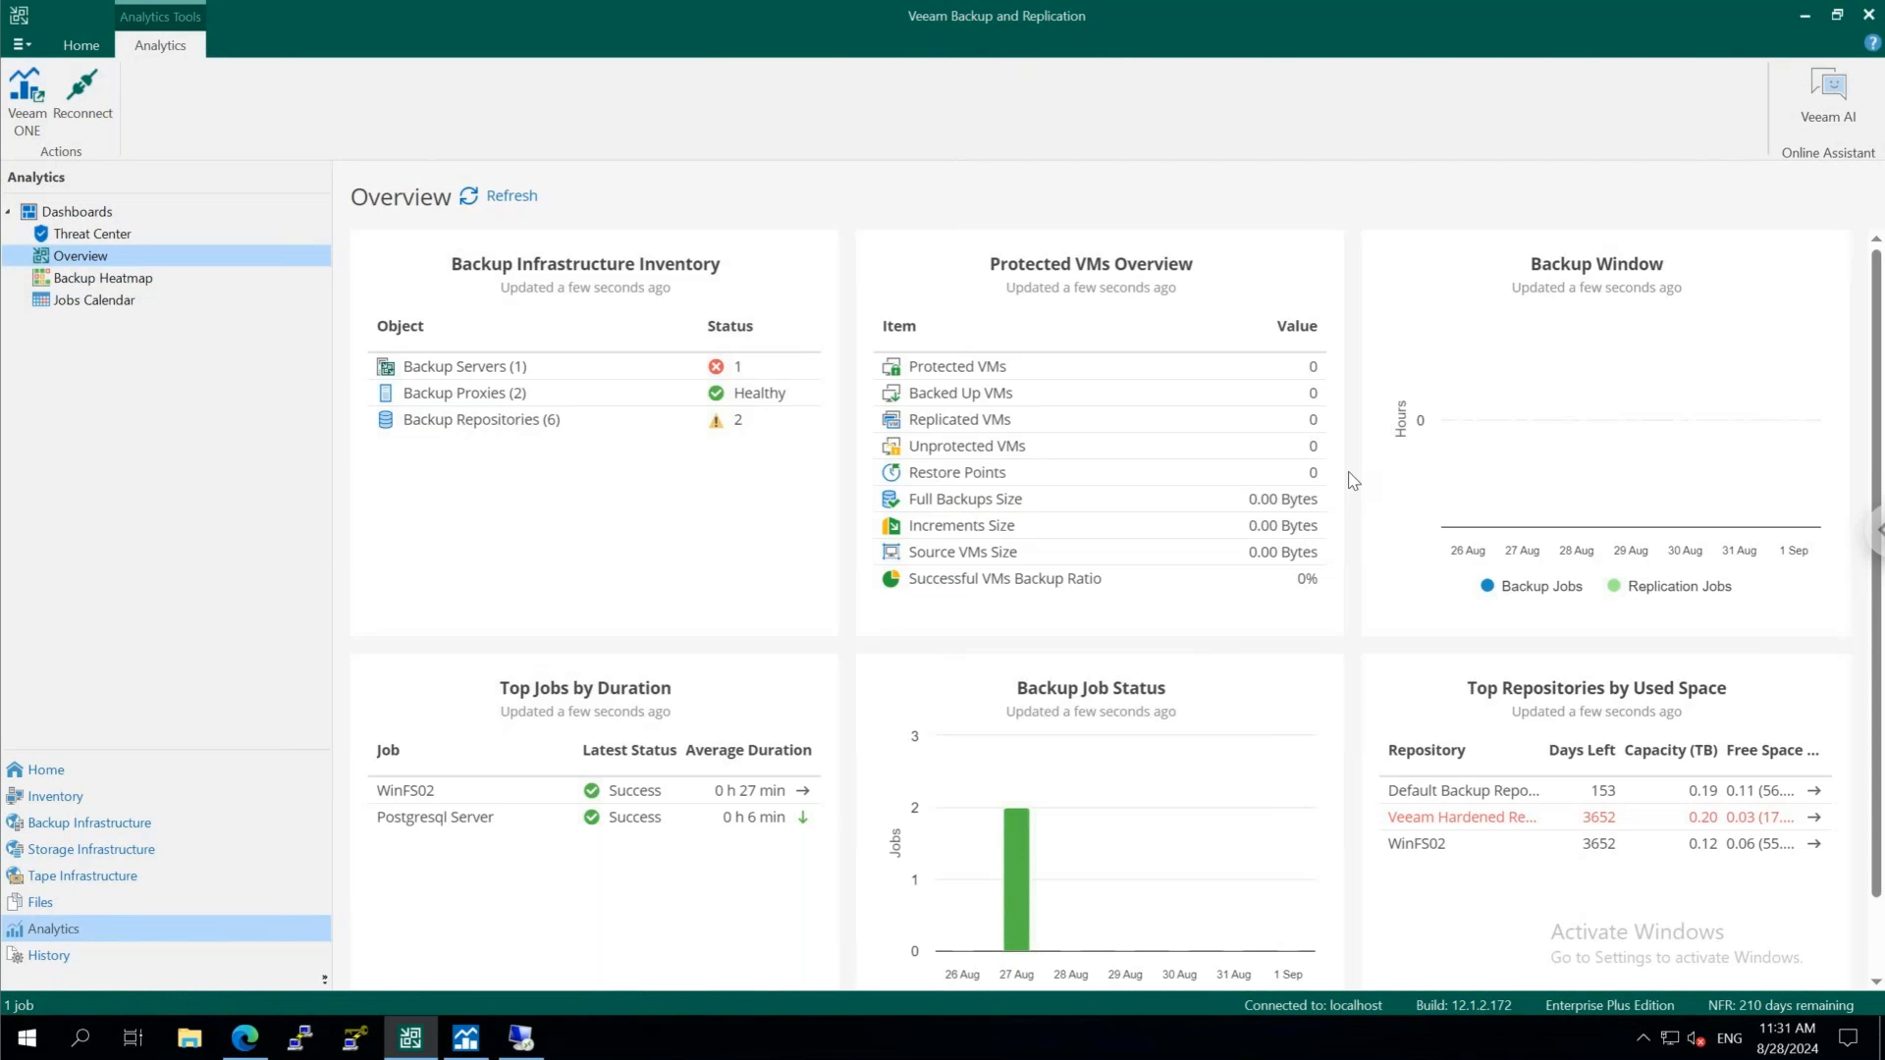
click(120, 282)
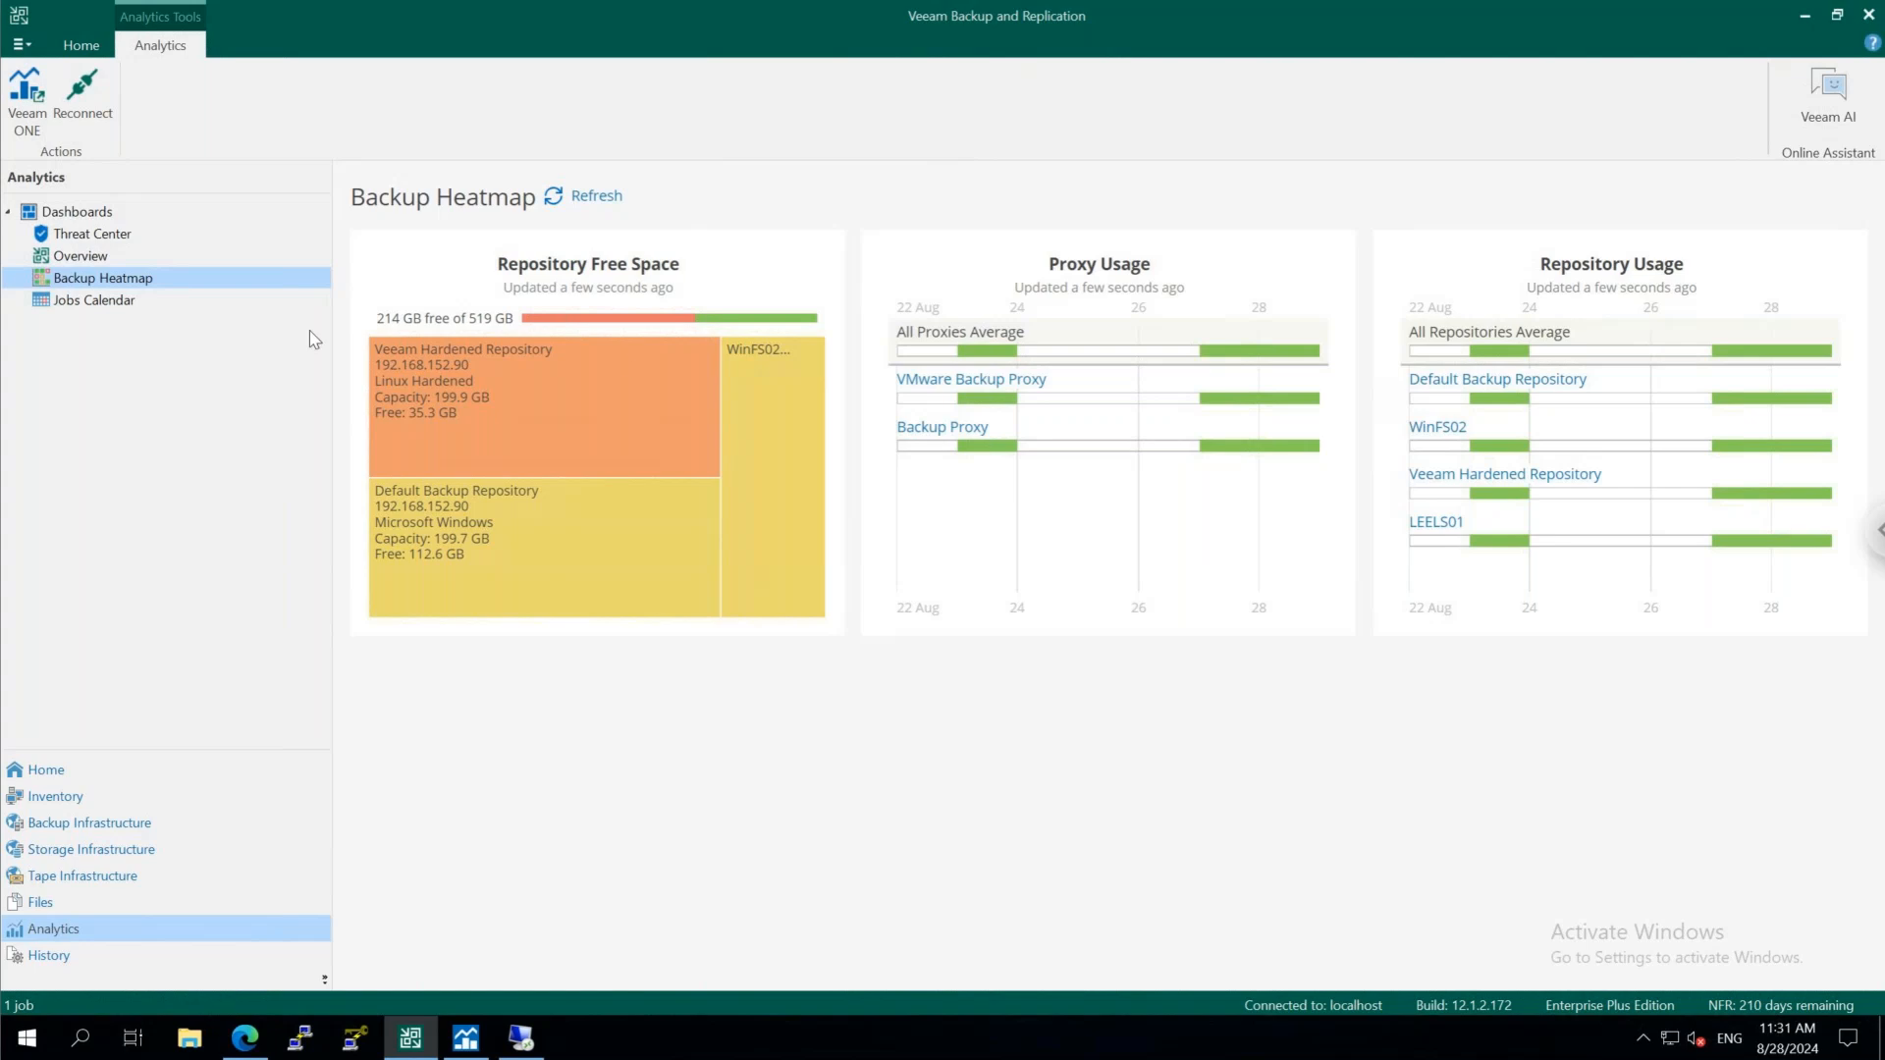
click(61, 306)
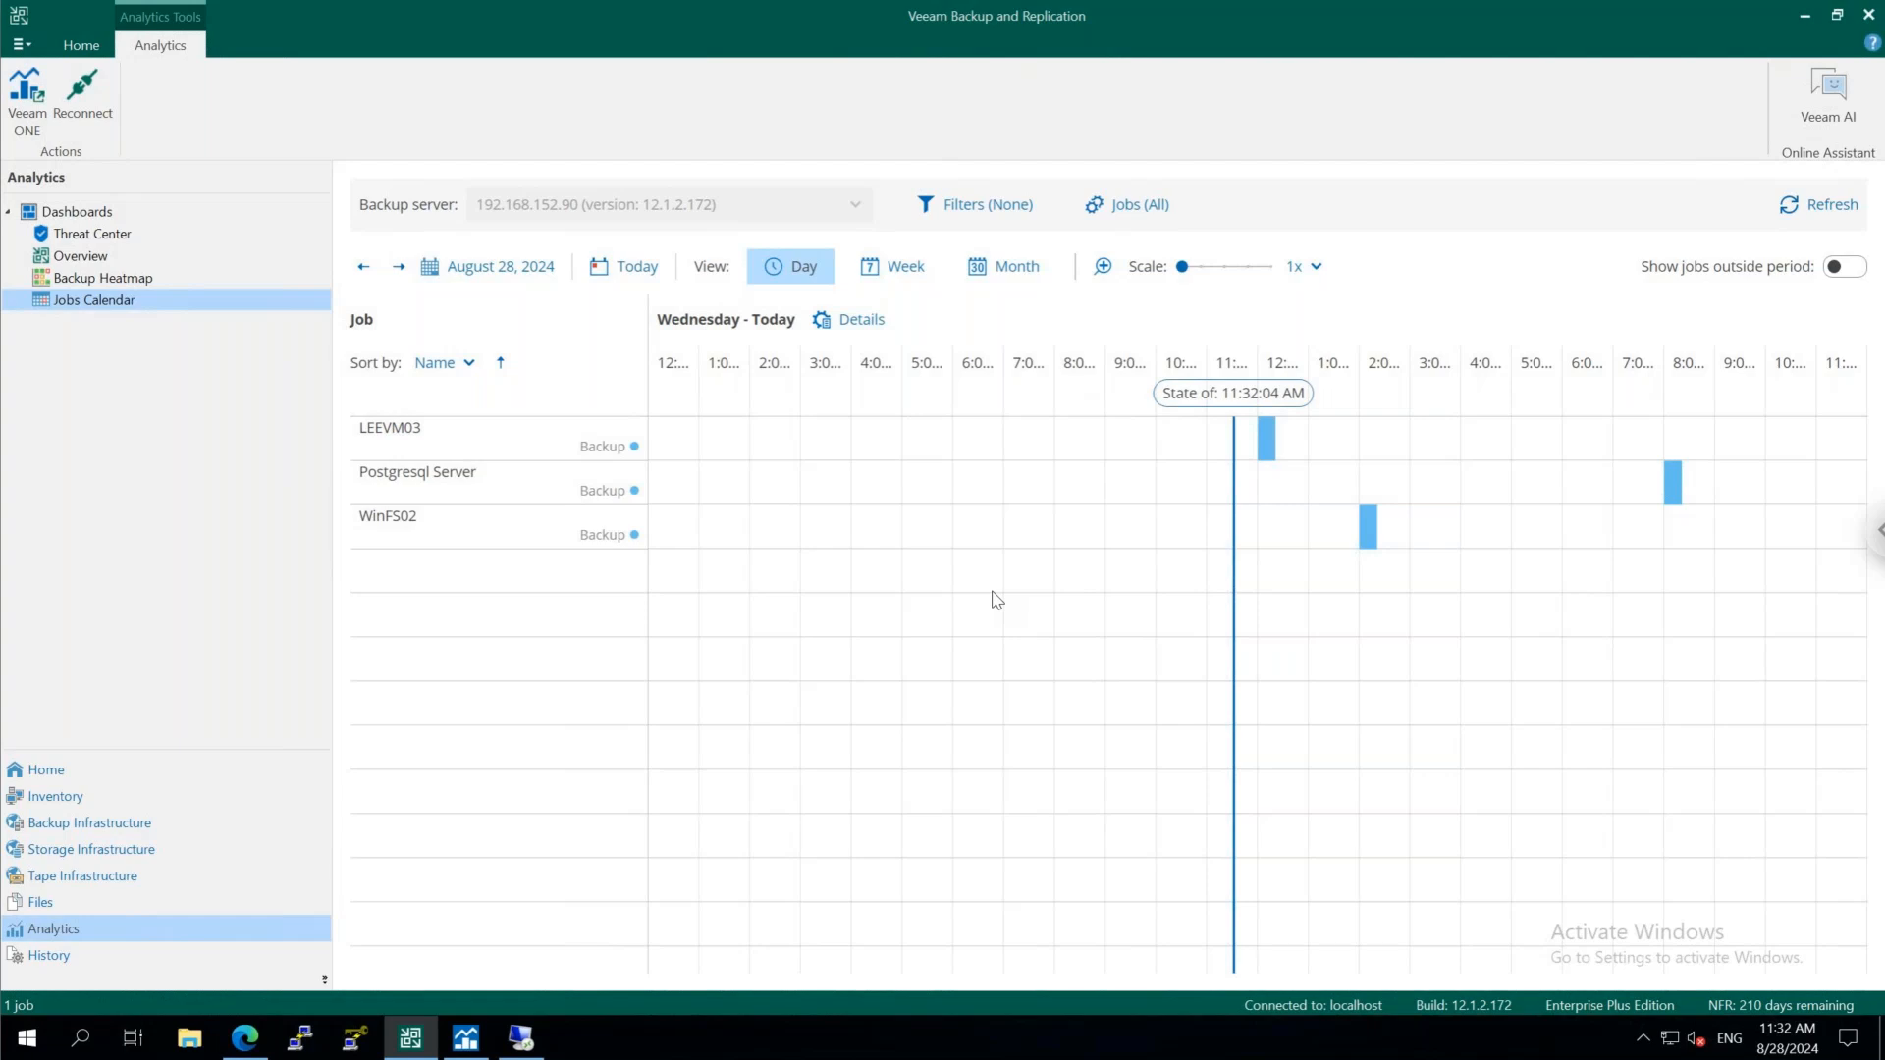
click(142, 235)
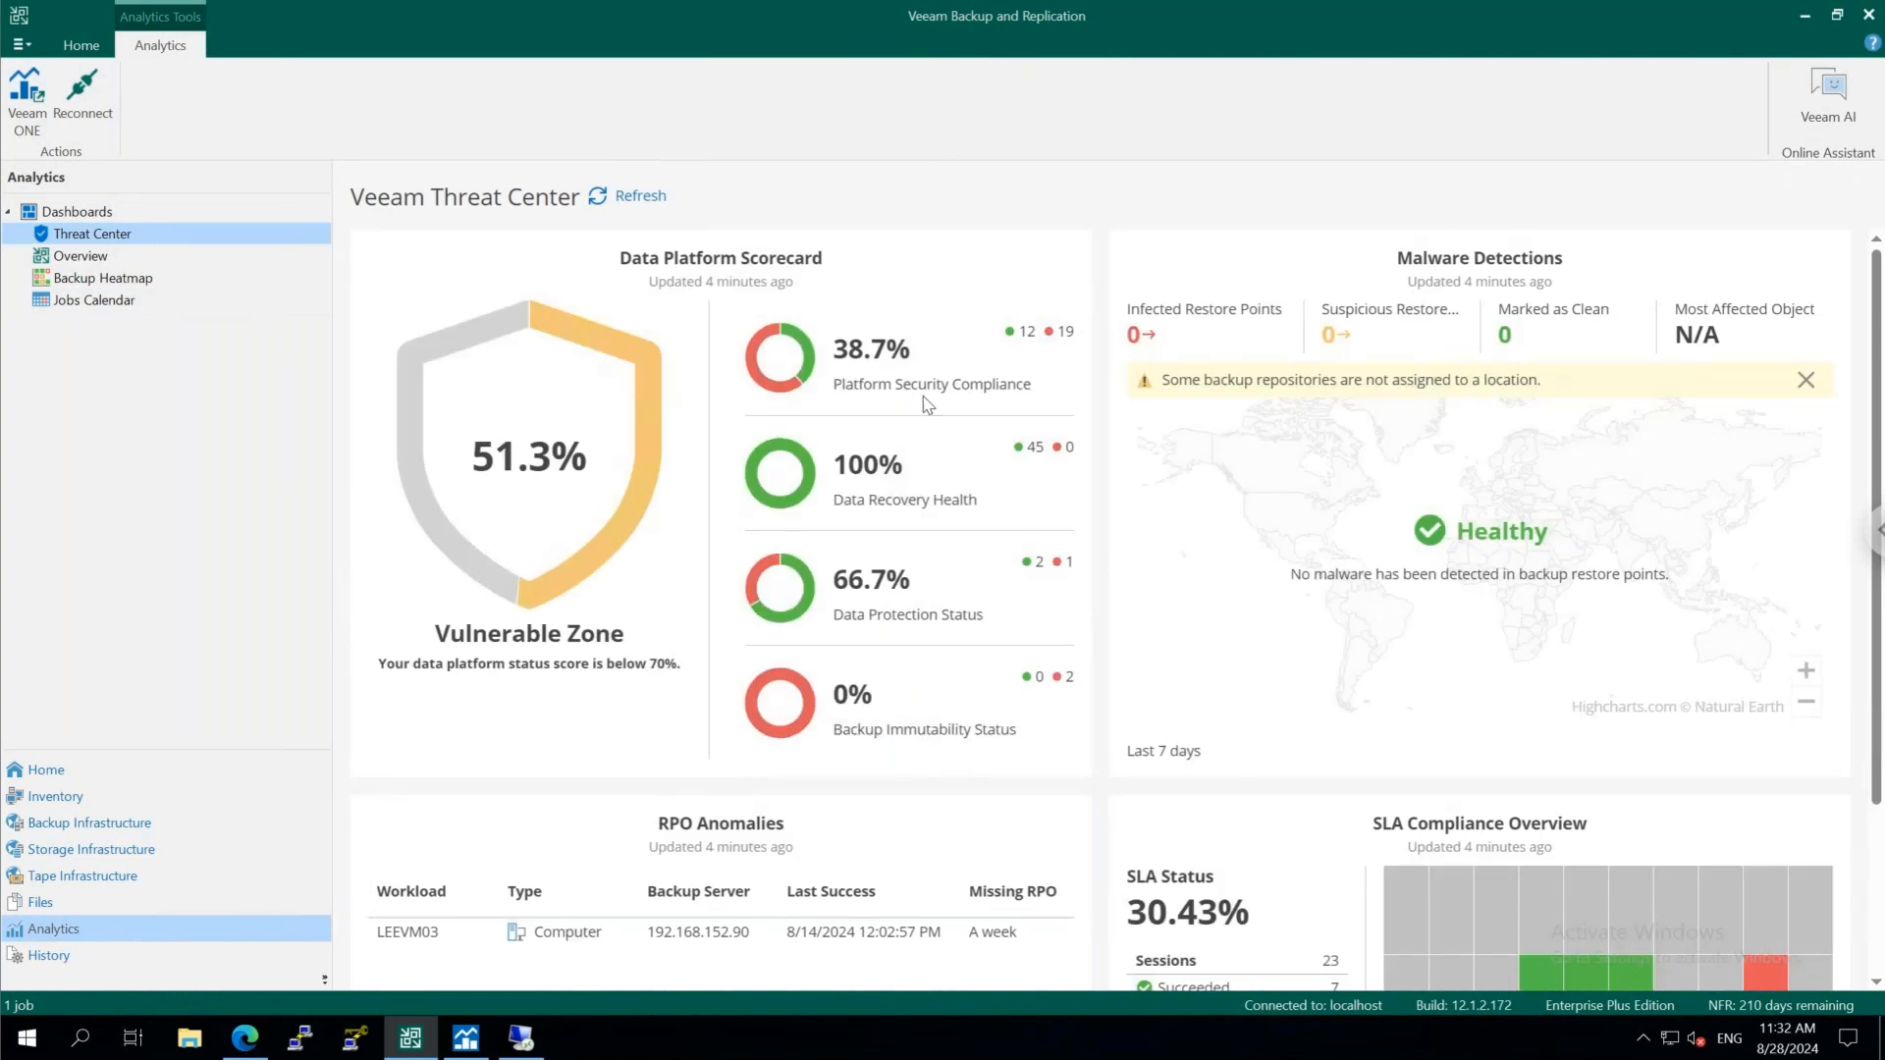
Review the best practices in the Security & Compliance Analyzer and its scan schedule settings without changing them
click(106, 780)
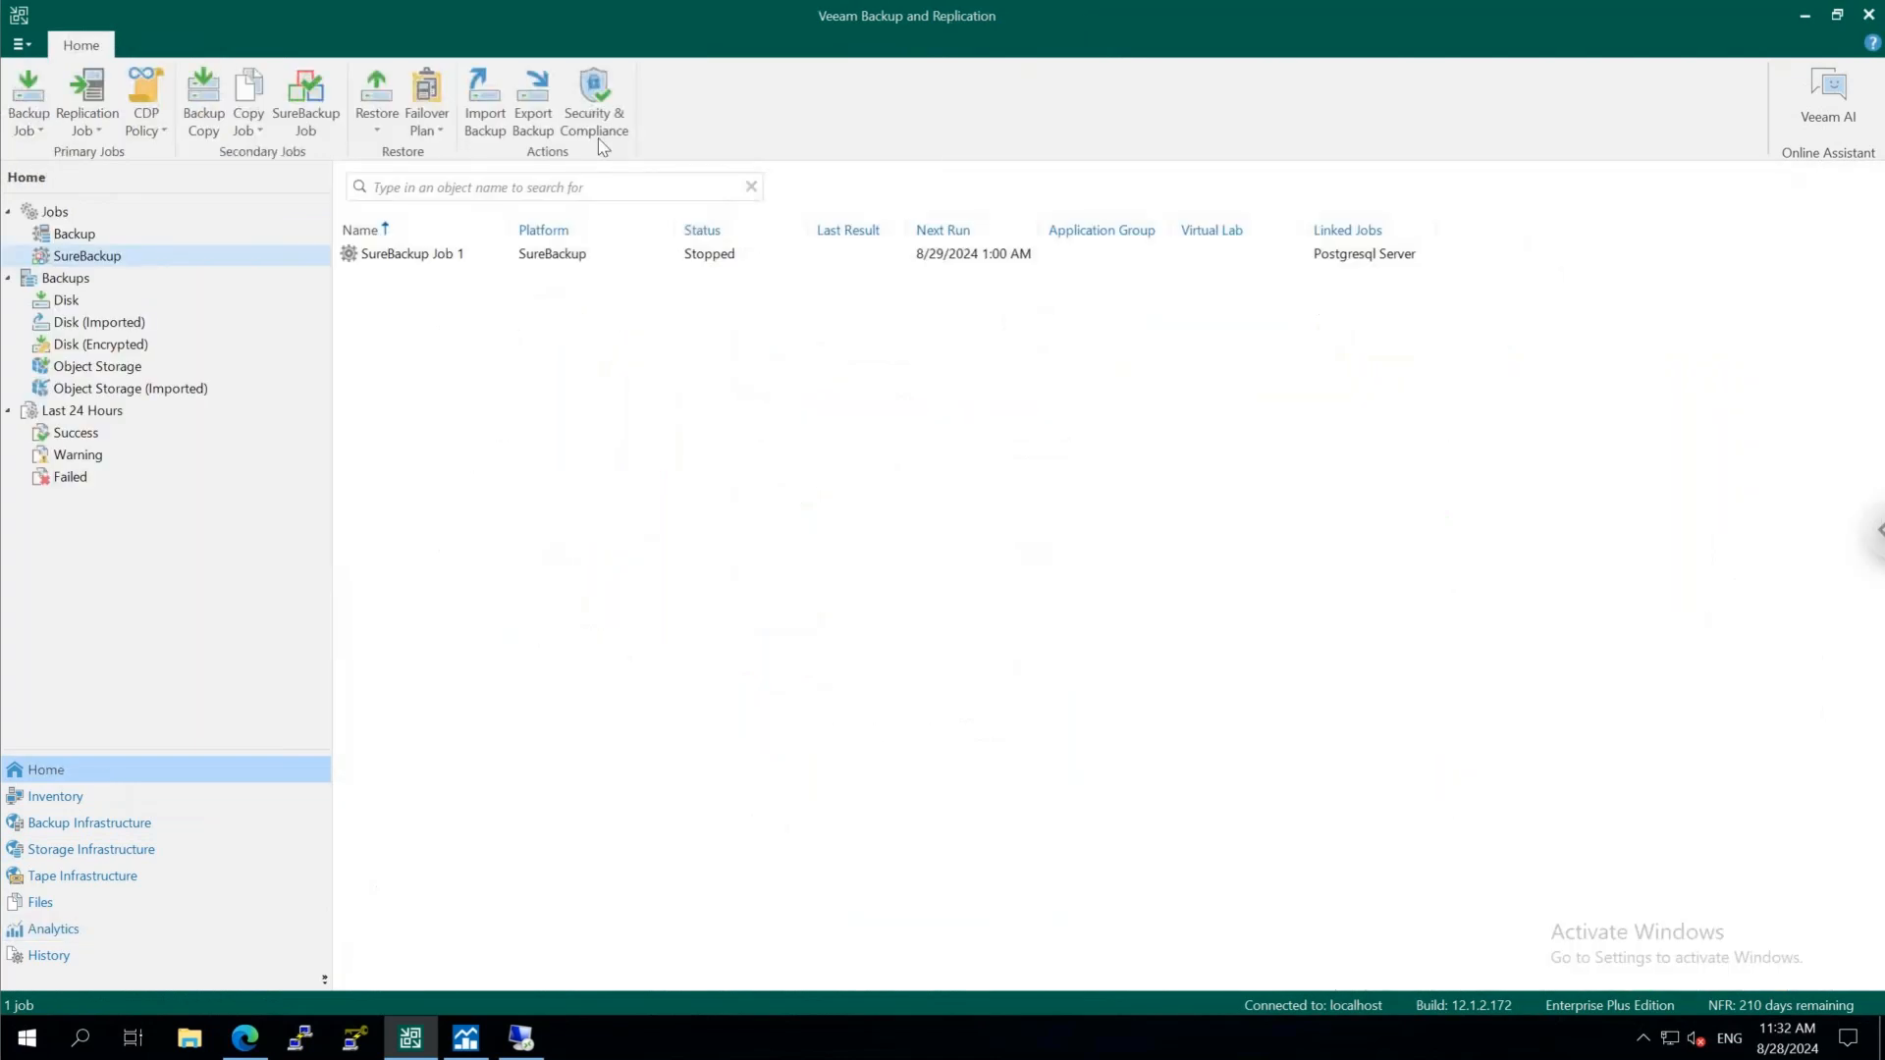
click(598, 134)
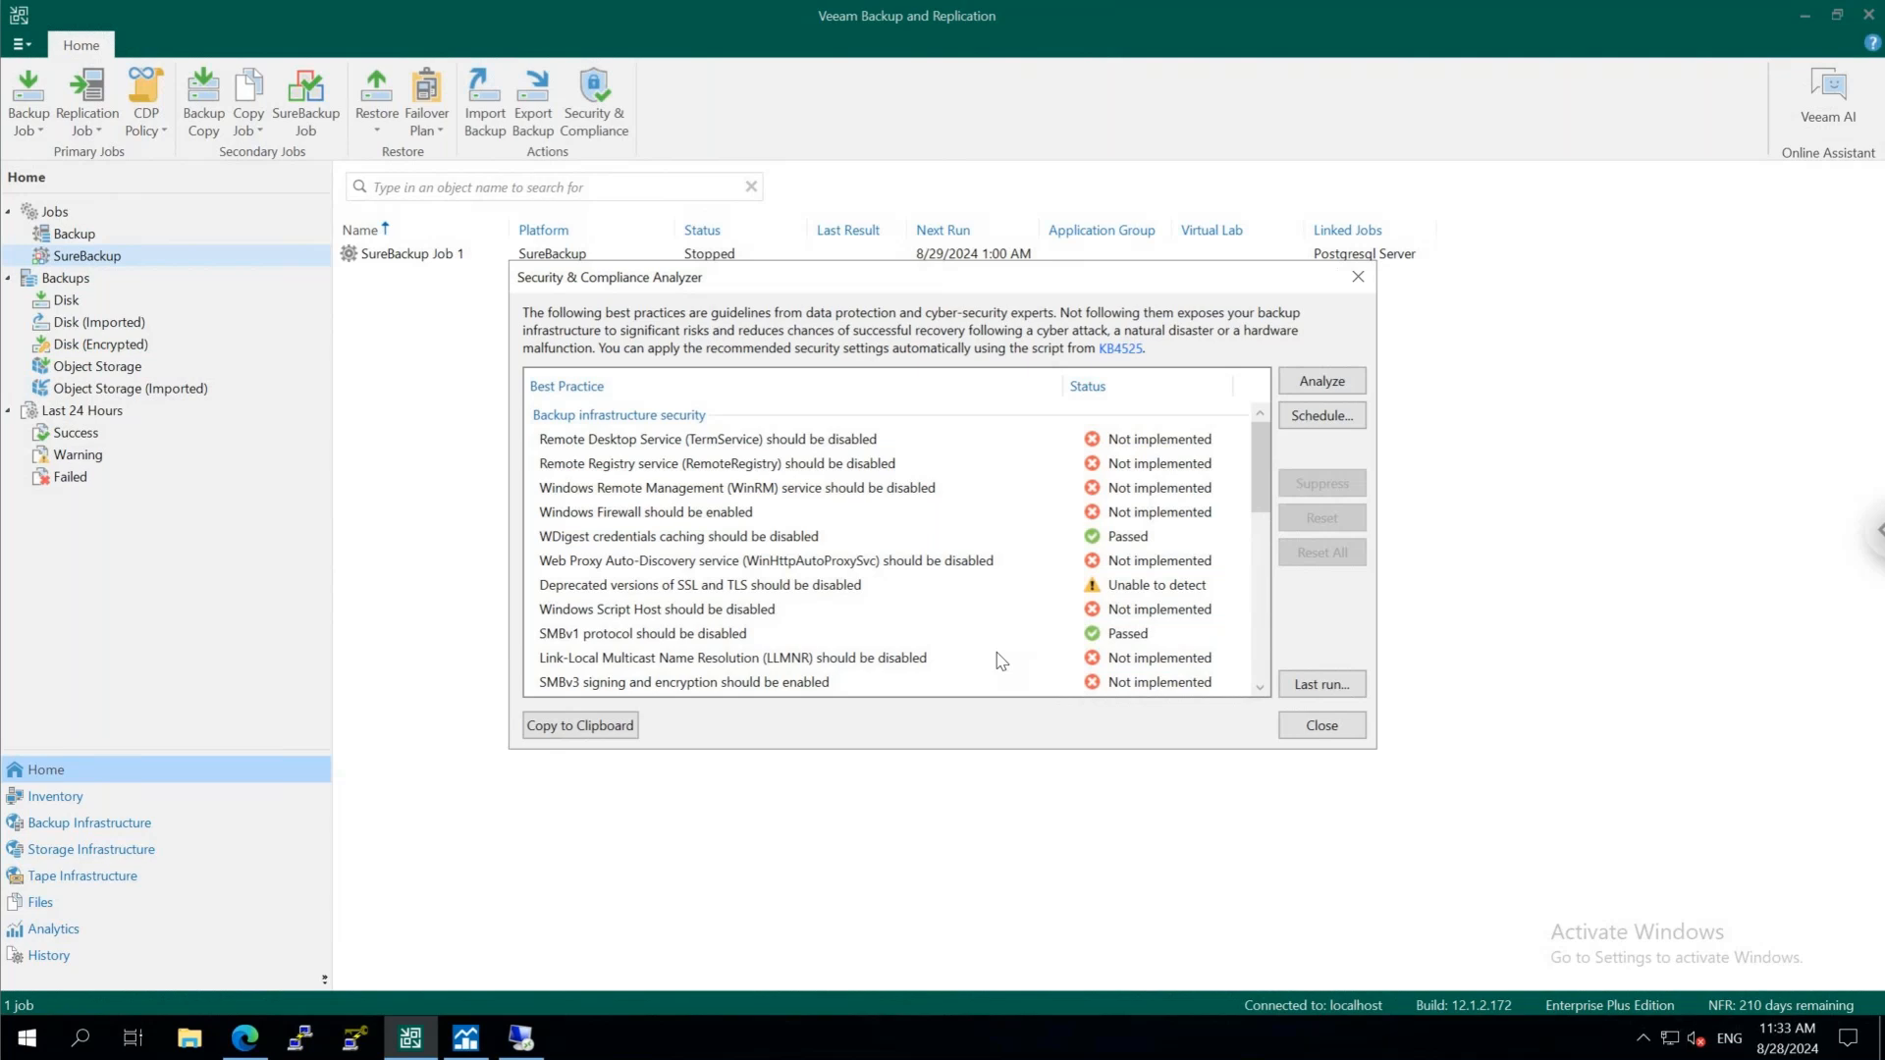
drag(1265, 528, 1263, 617)
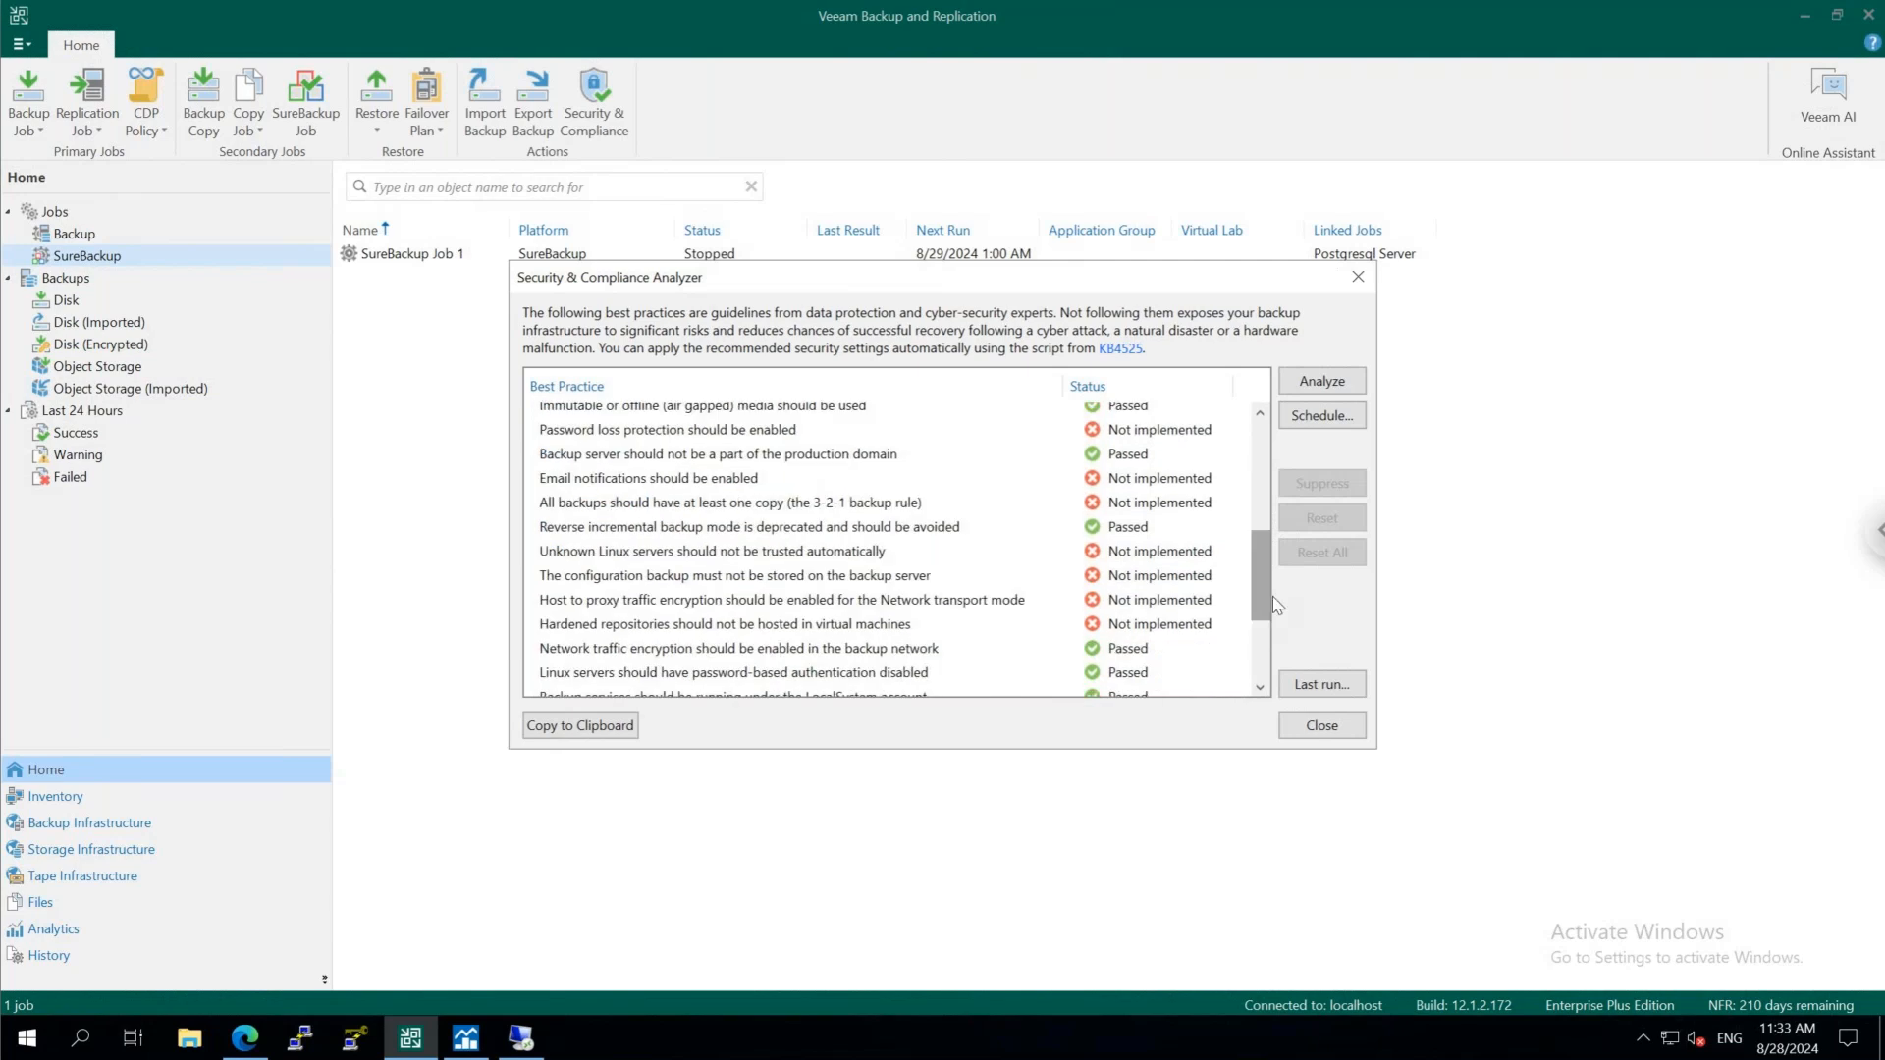
click(1322, 419)
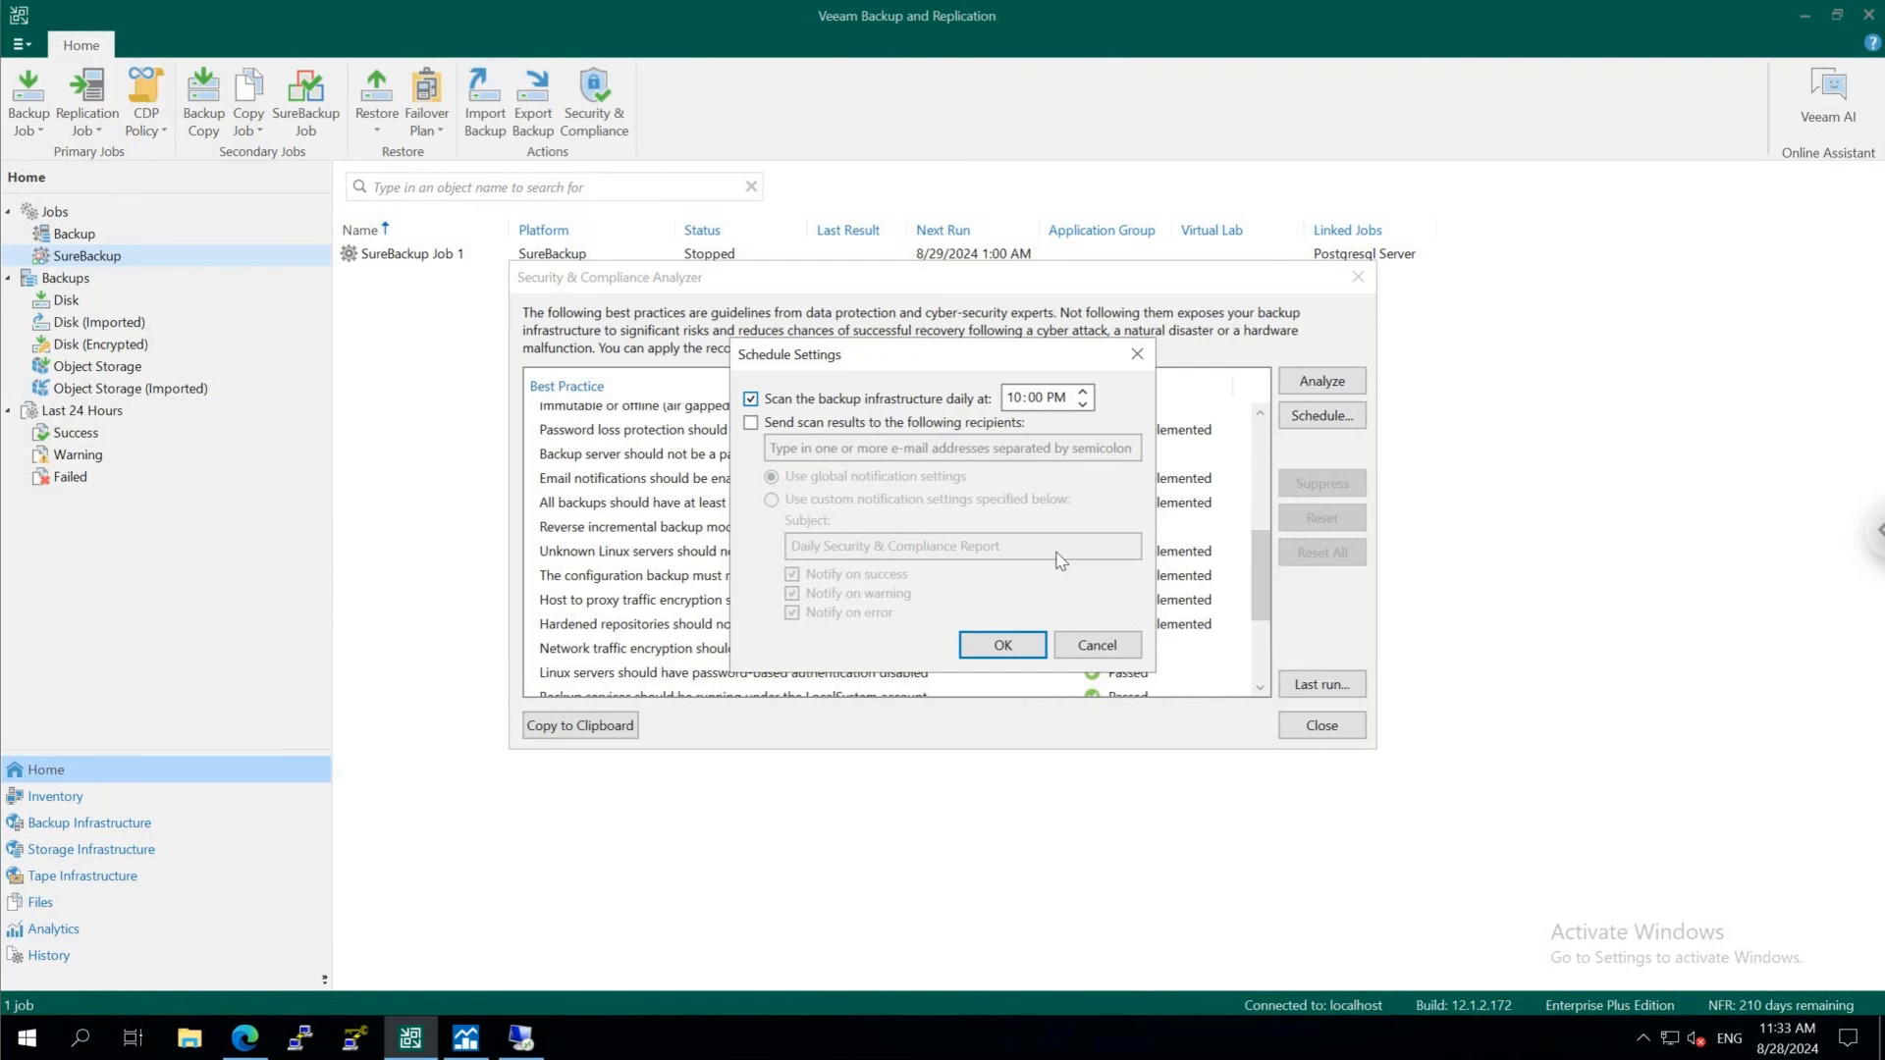
click(1097, 648)
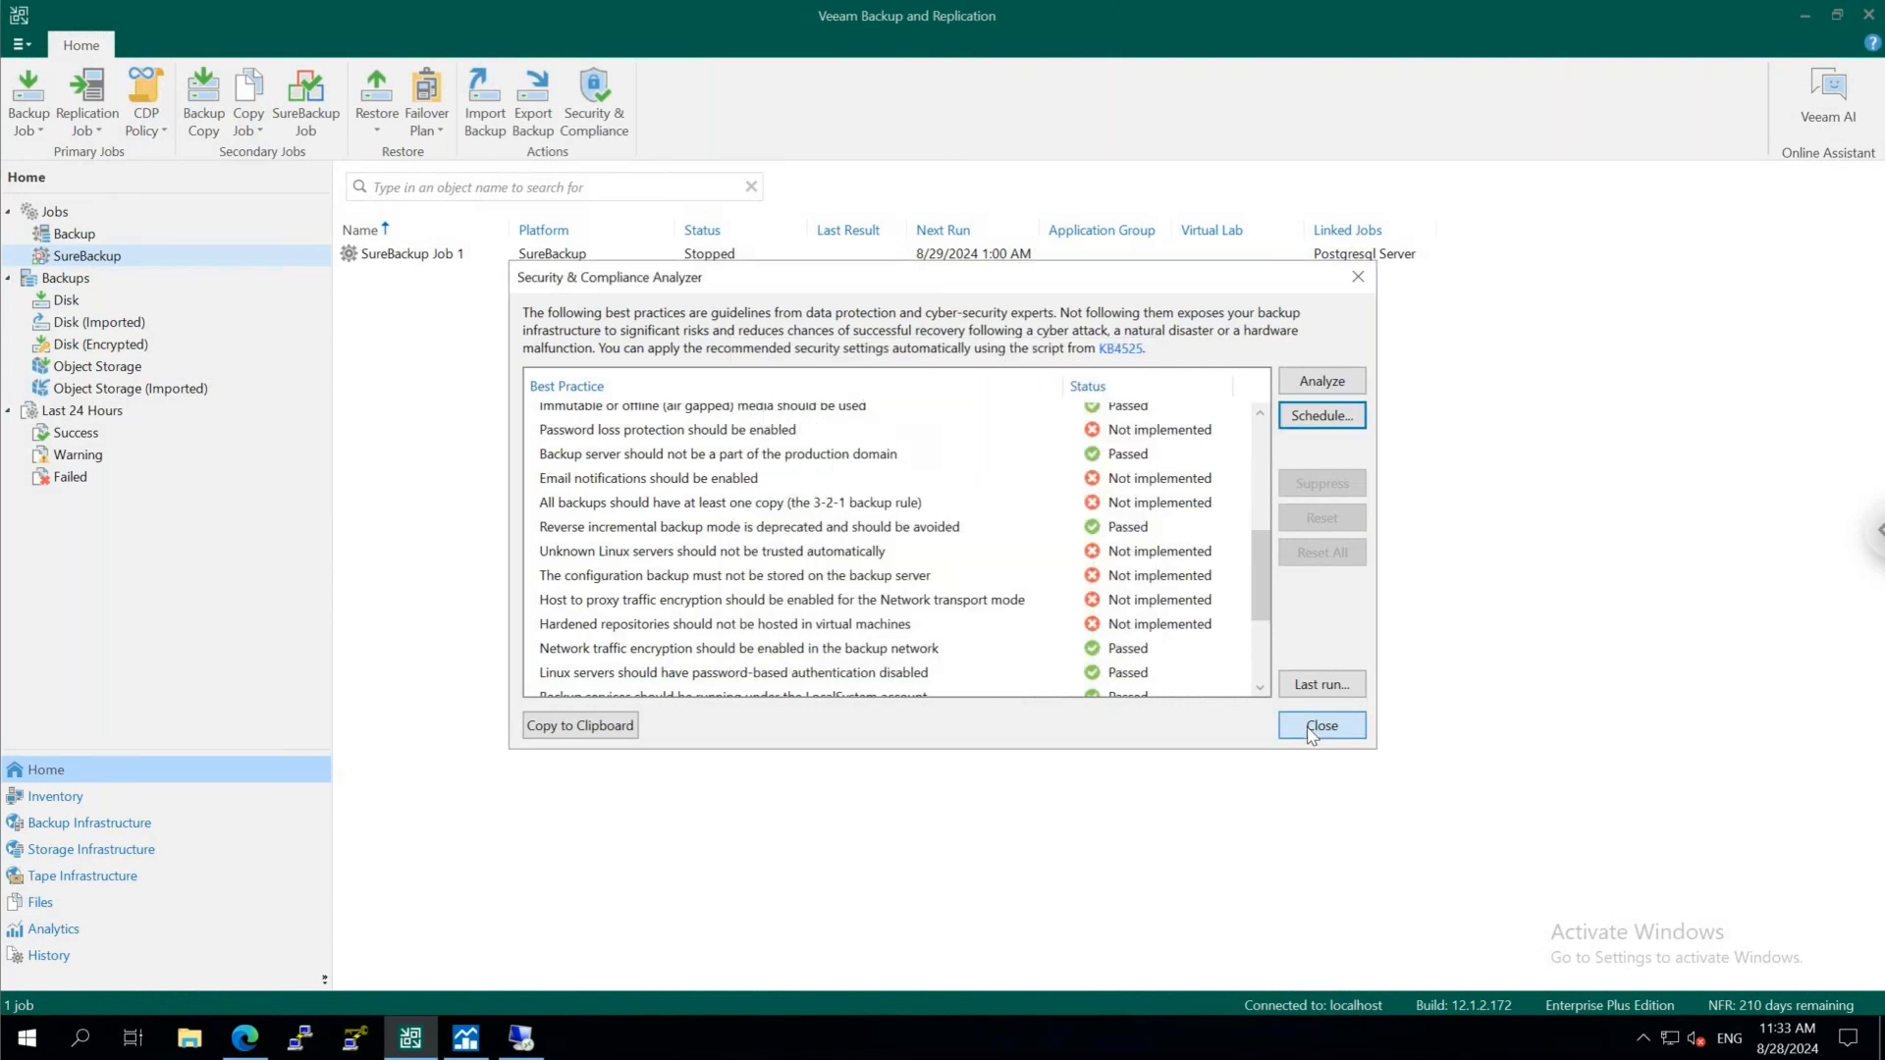
click(1312, 731)
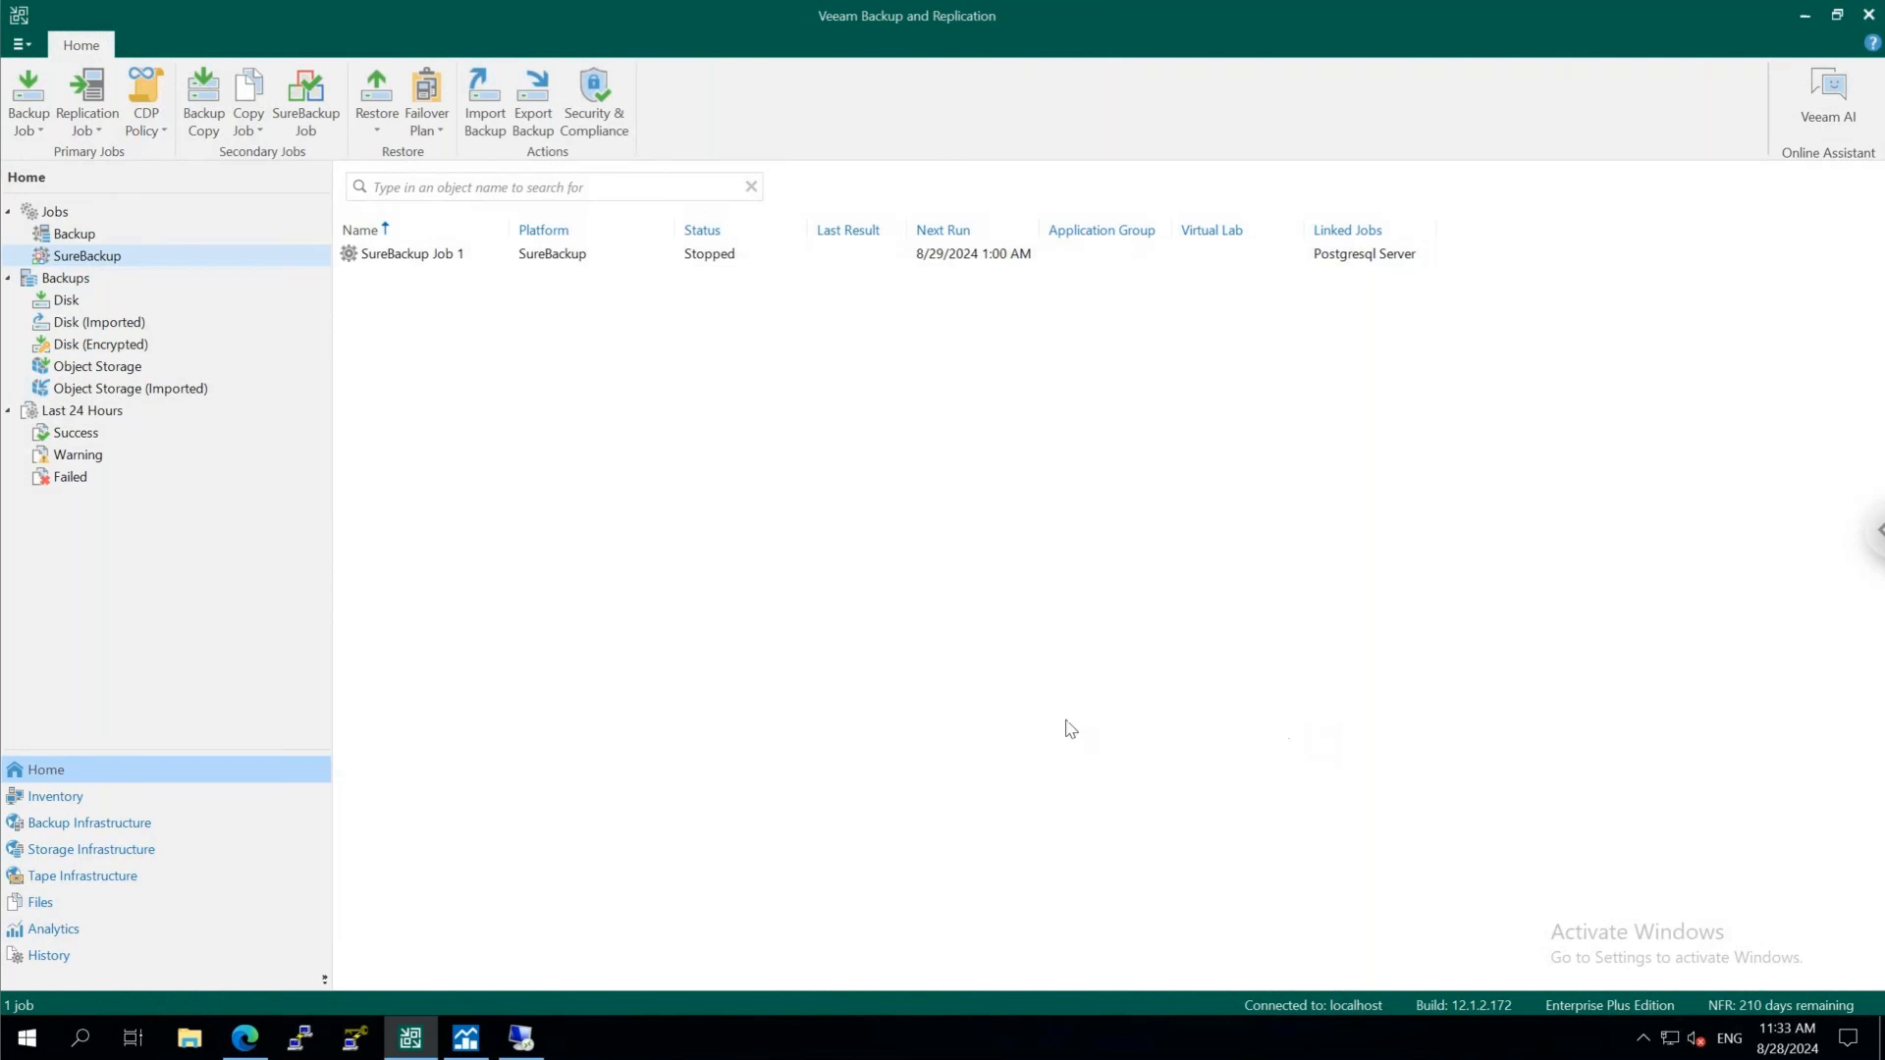
Revisit the Threat Center dashboard, and switch to the Veeam ONE Web Client to view its available dashboards and report templates
click(94, 933)
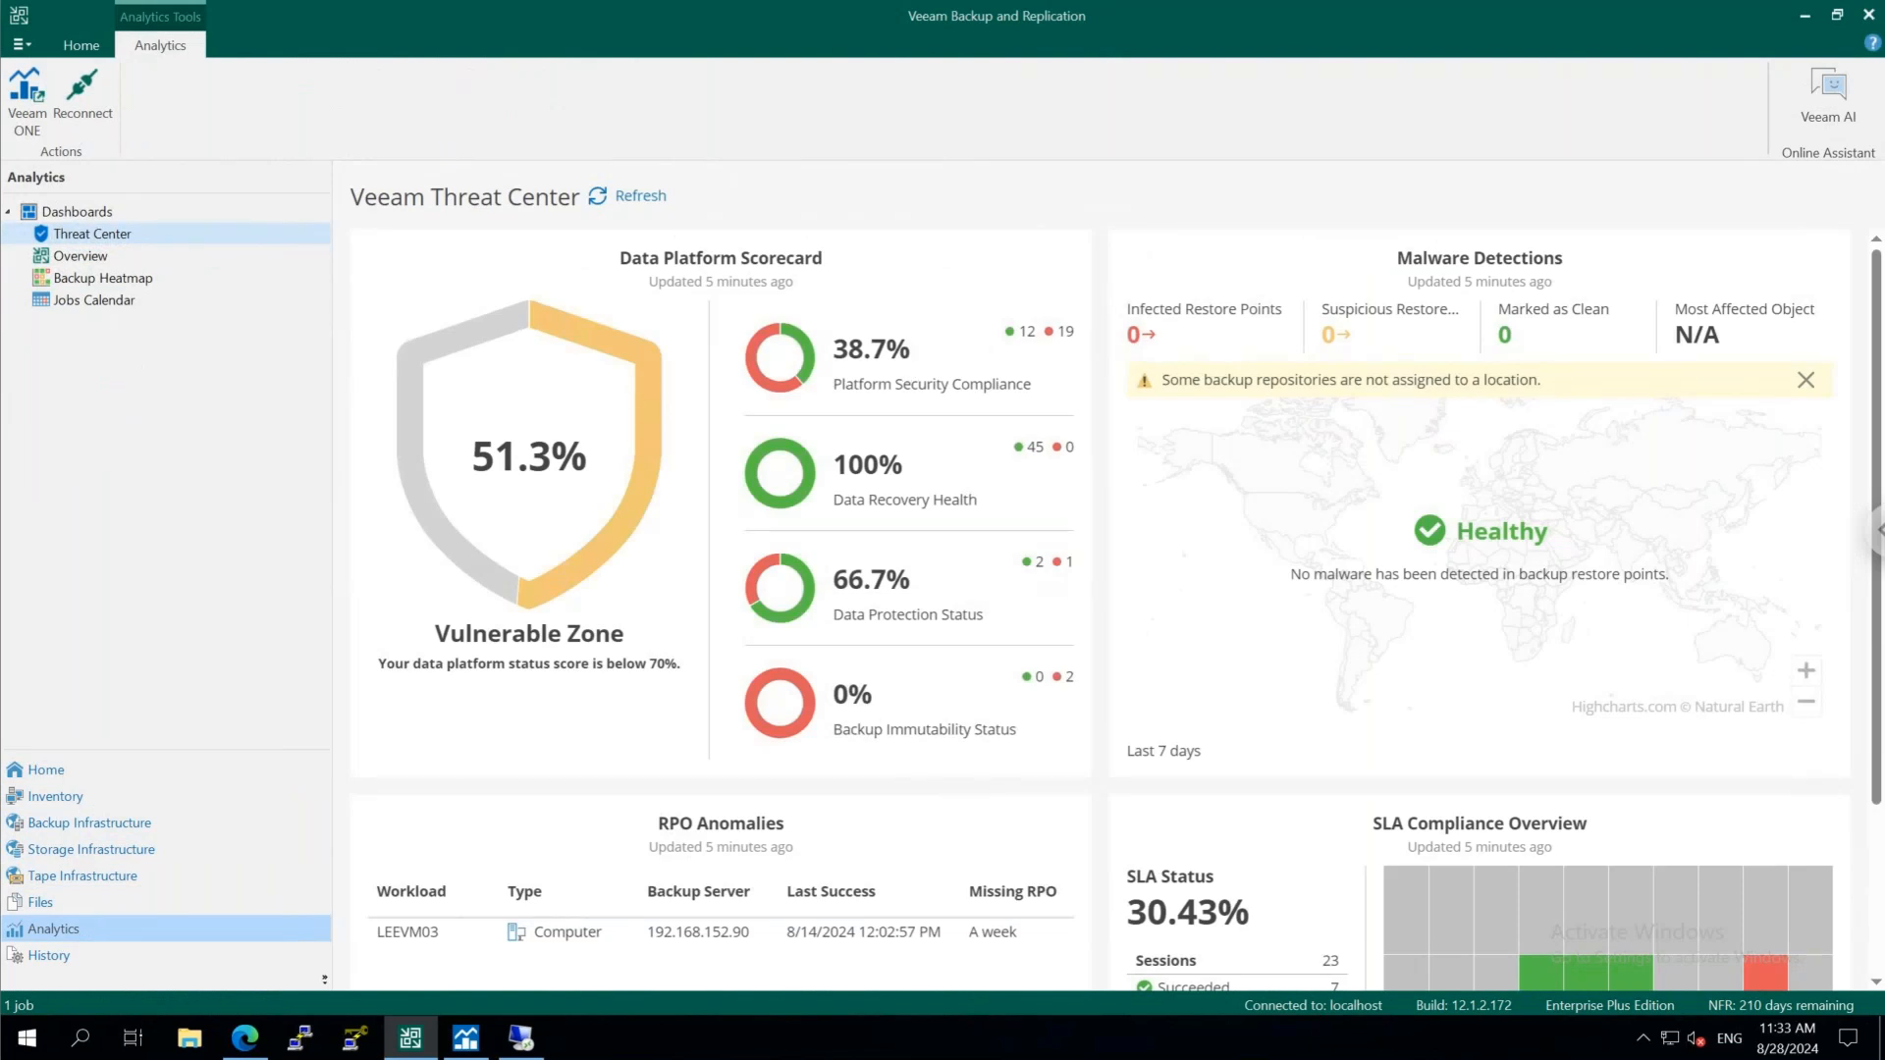
mouse_move(1022, 337)
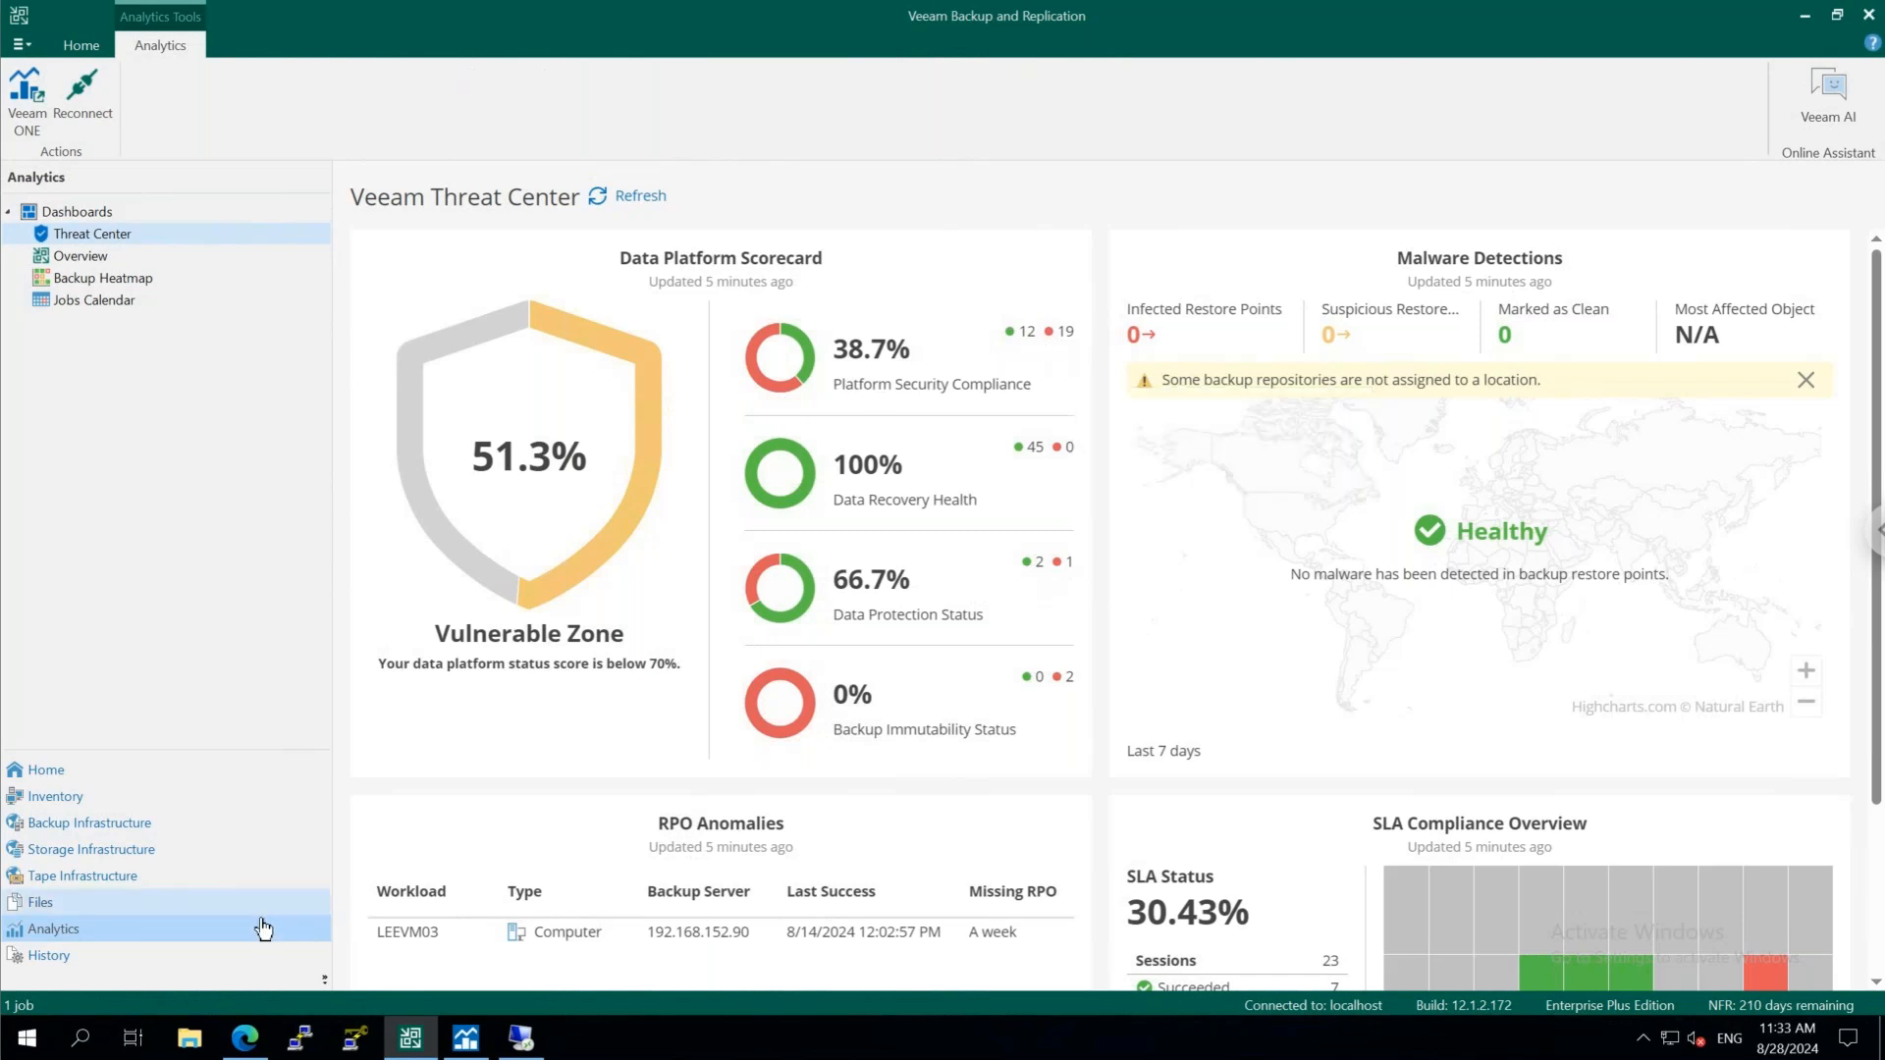
click(479, 1039)
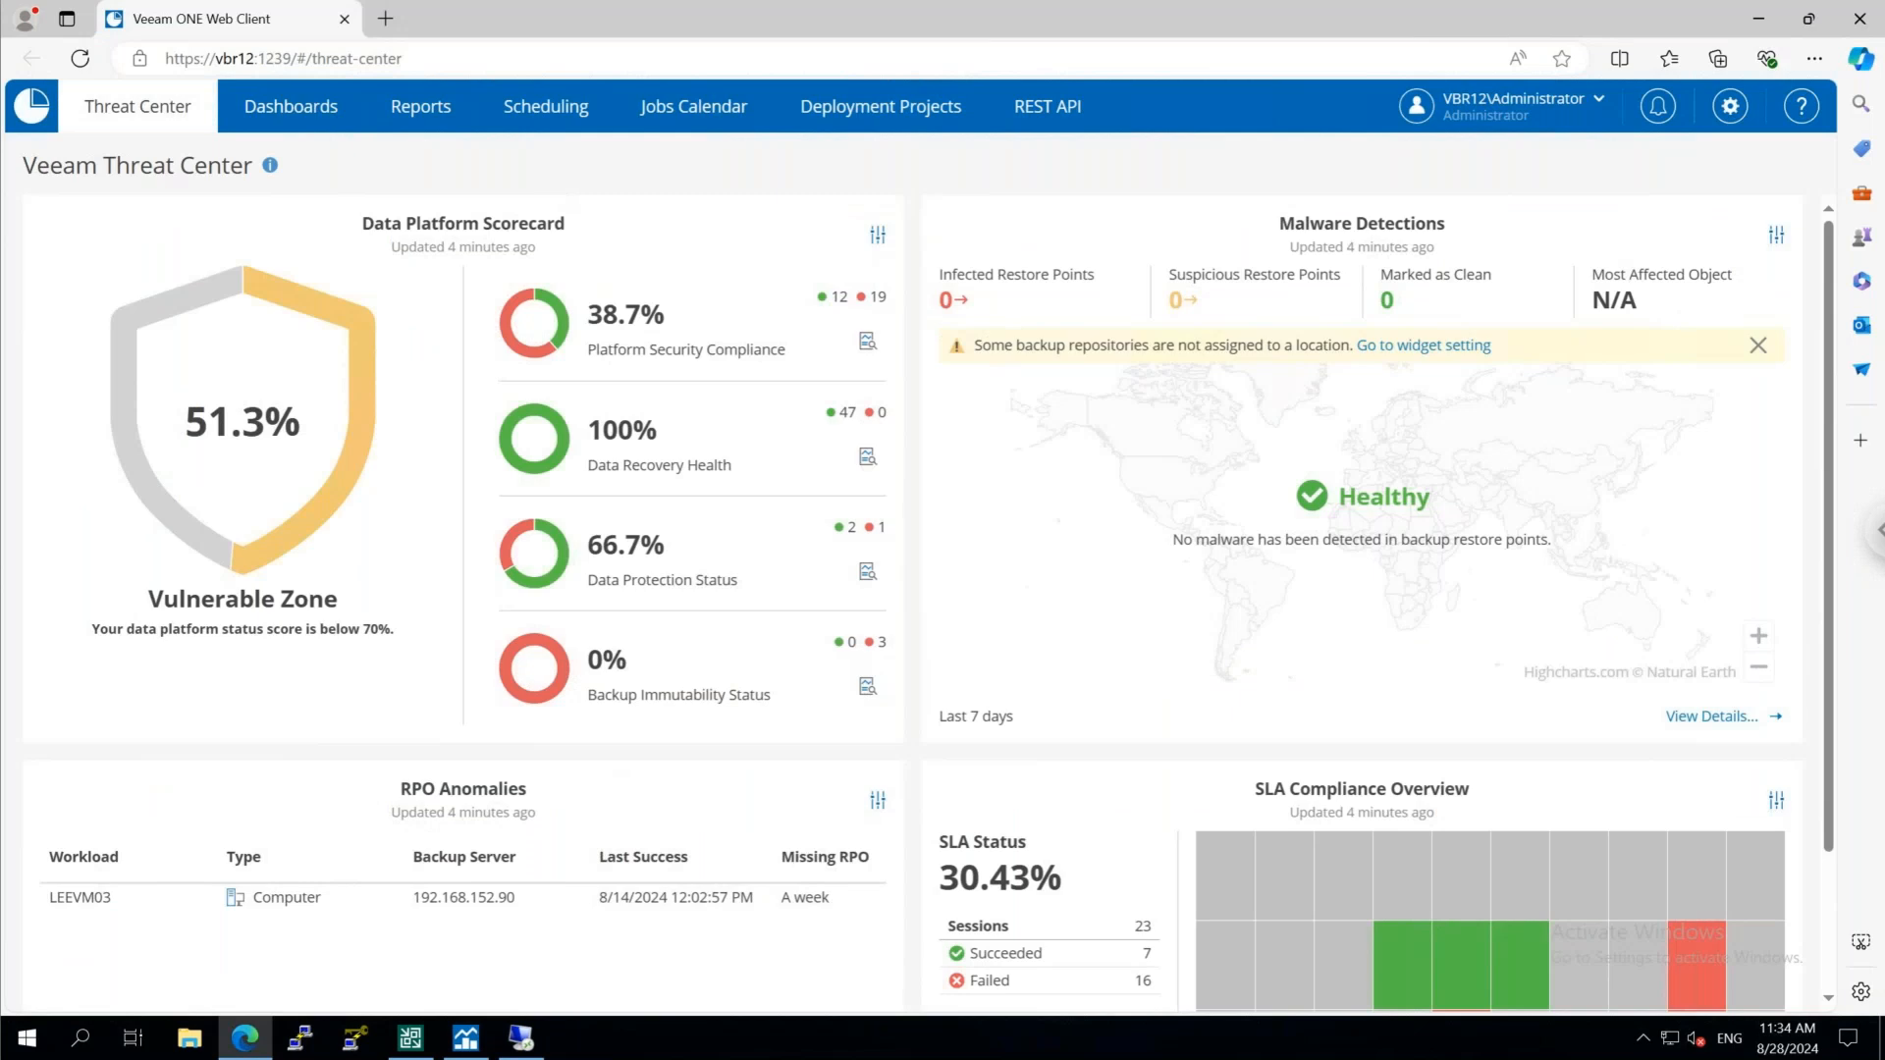
click(299, 122)
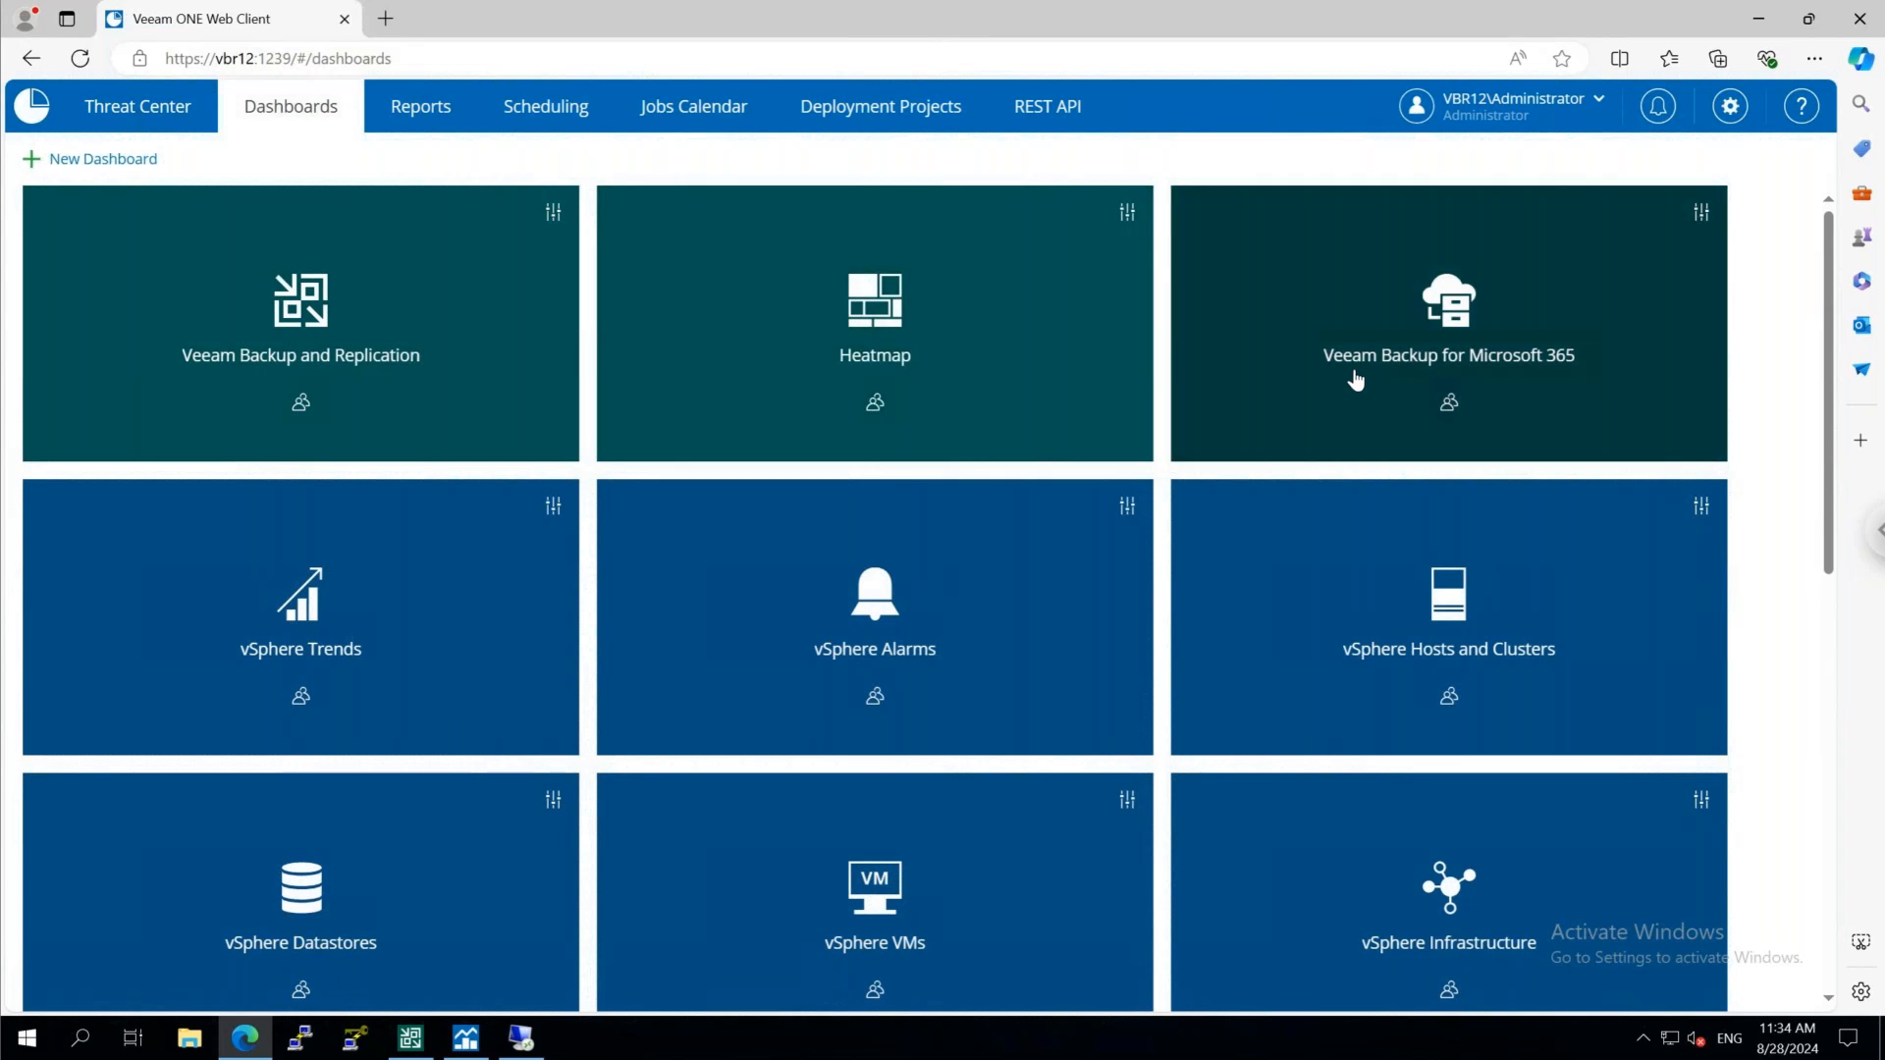
click(424, 108)
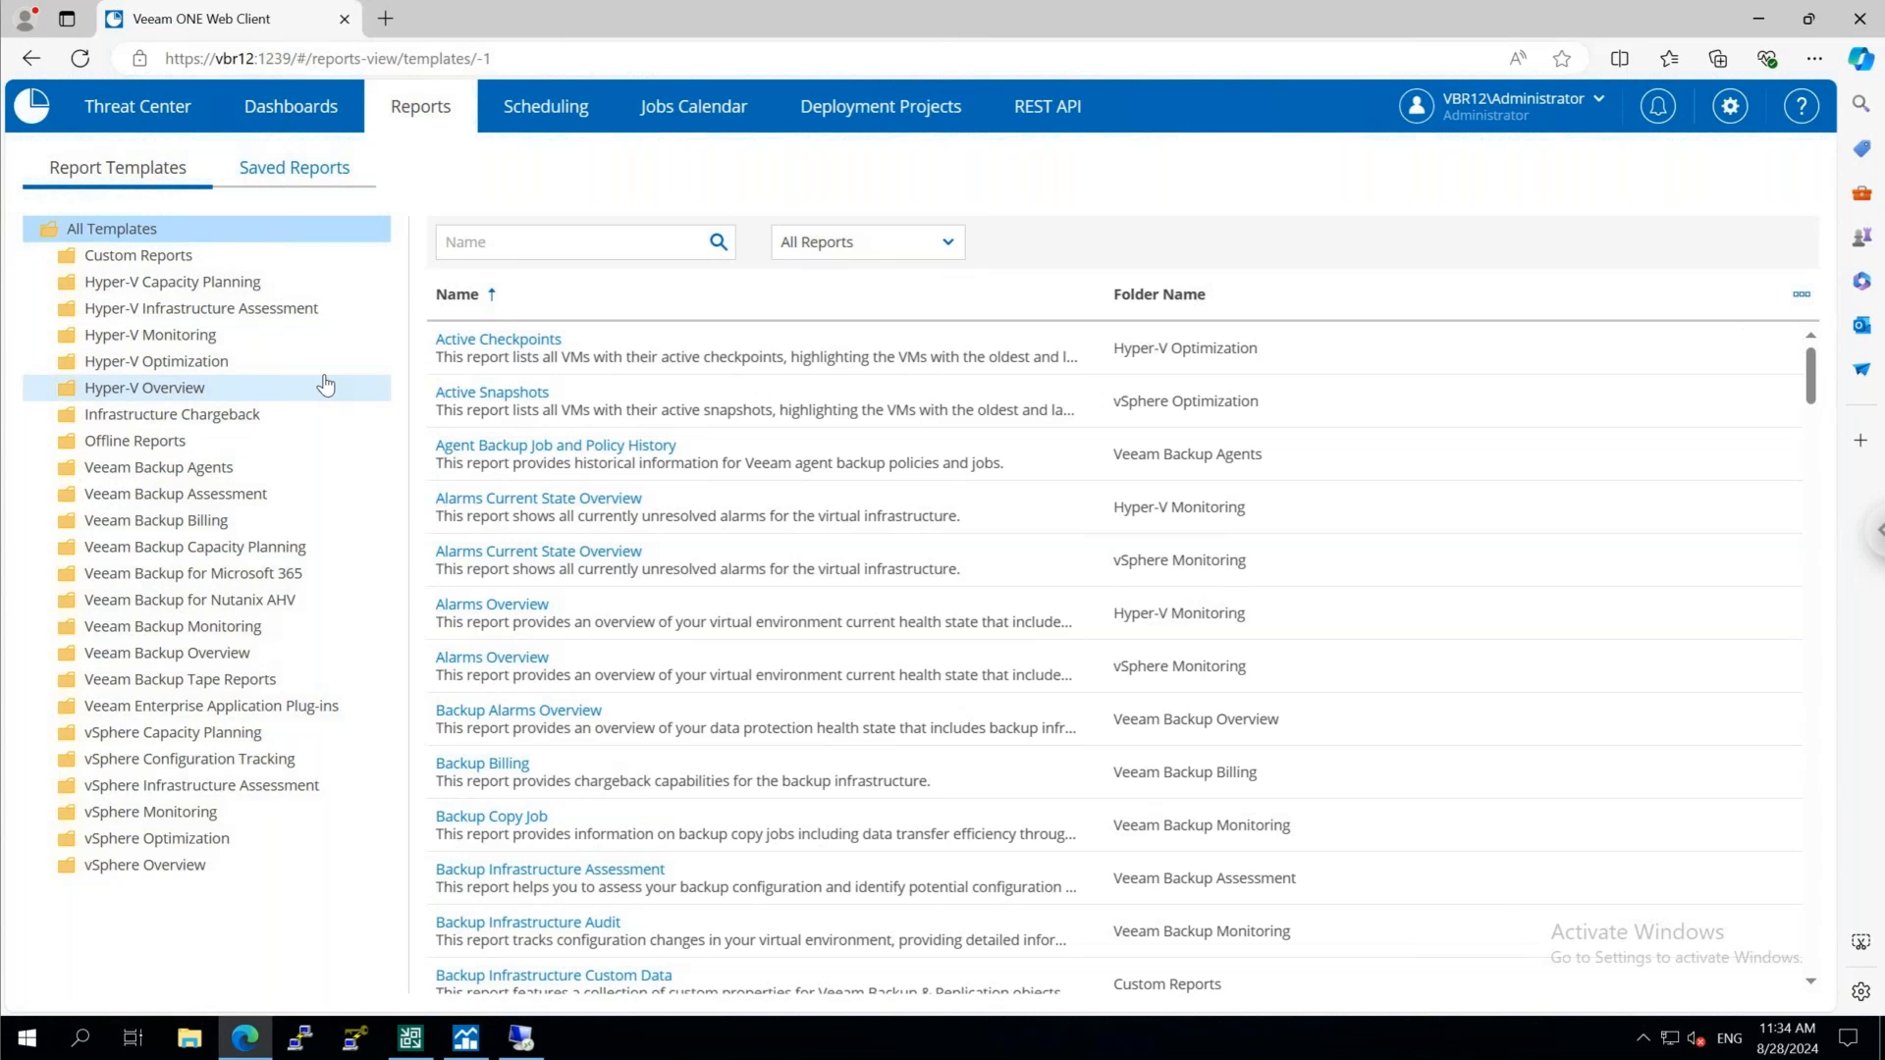
View the report scheduling page in the Veeam ONE Web Client and return to Threat Center
click(553, 110)
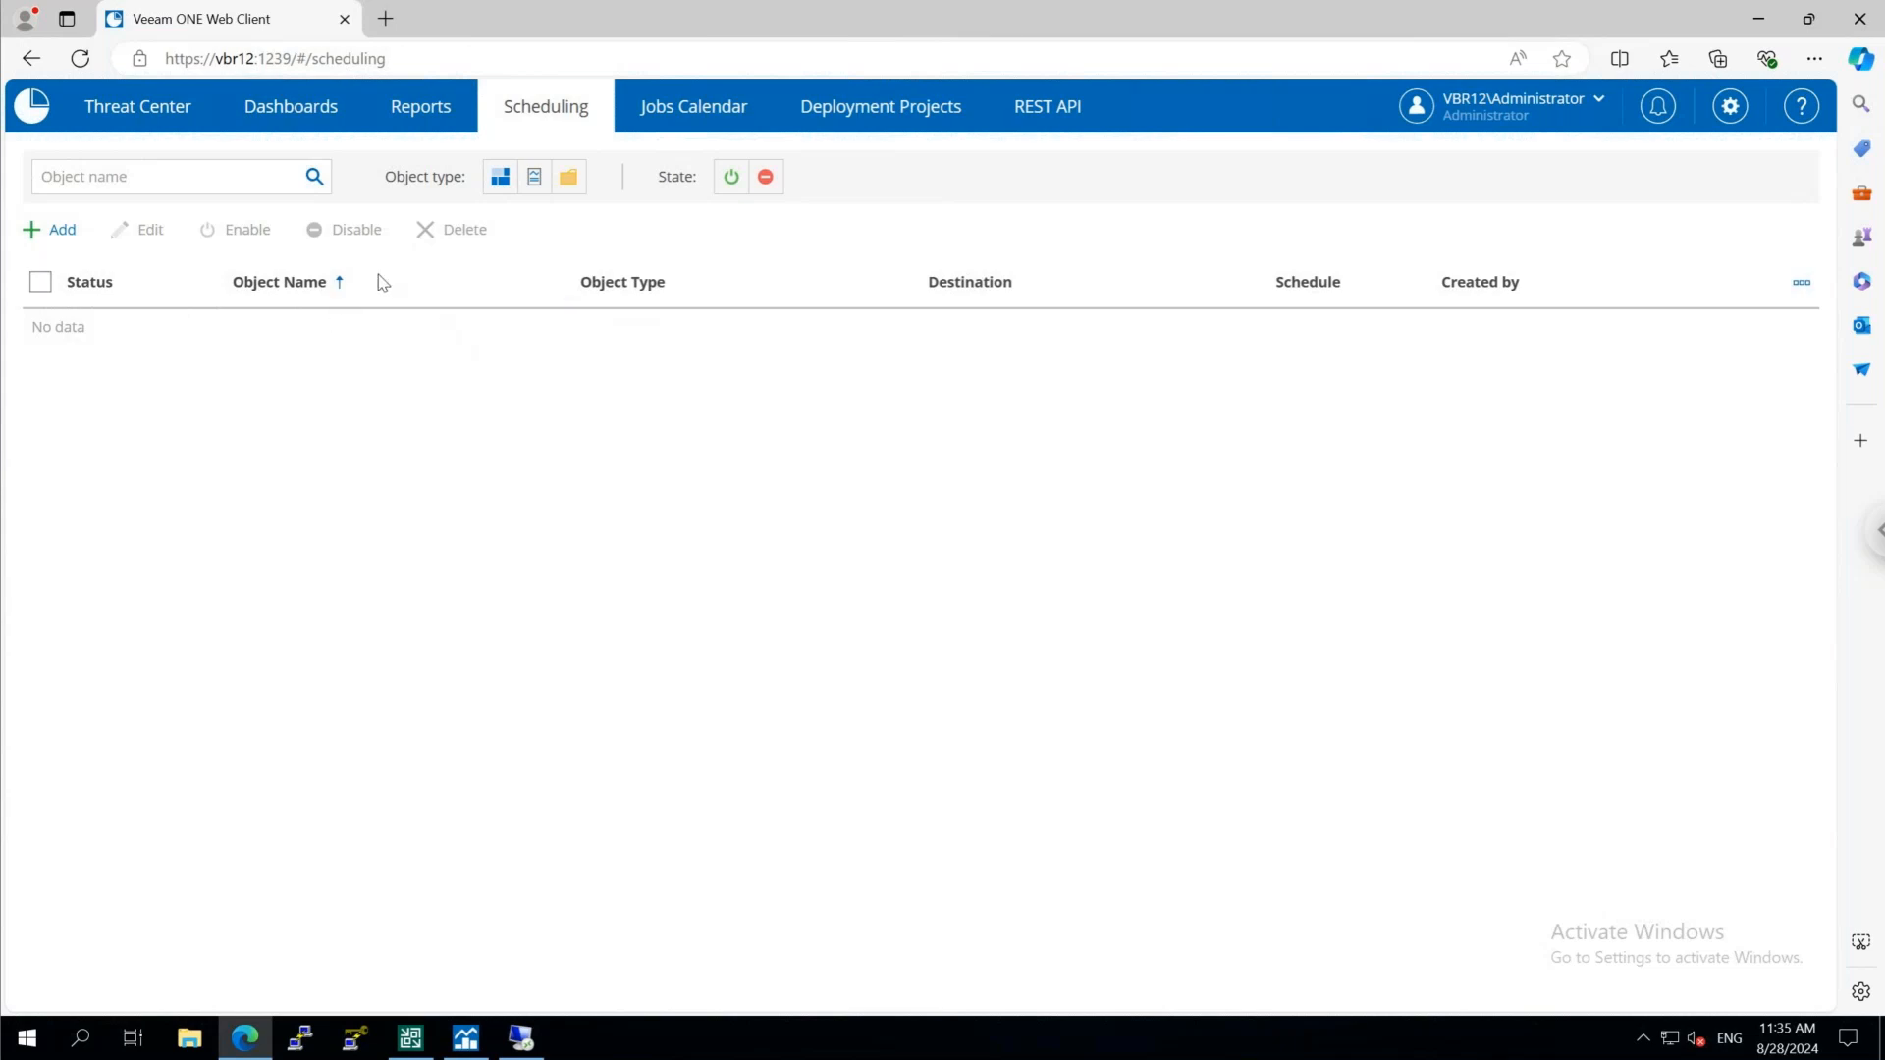
click(150, 122)
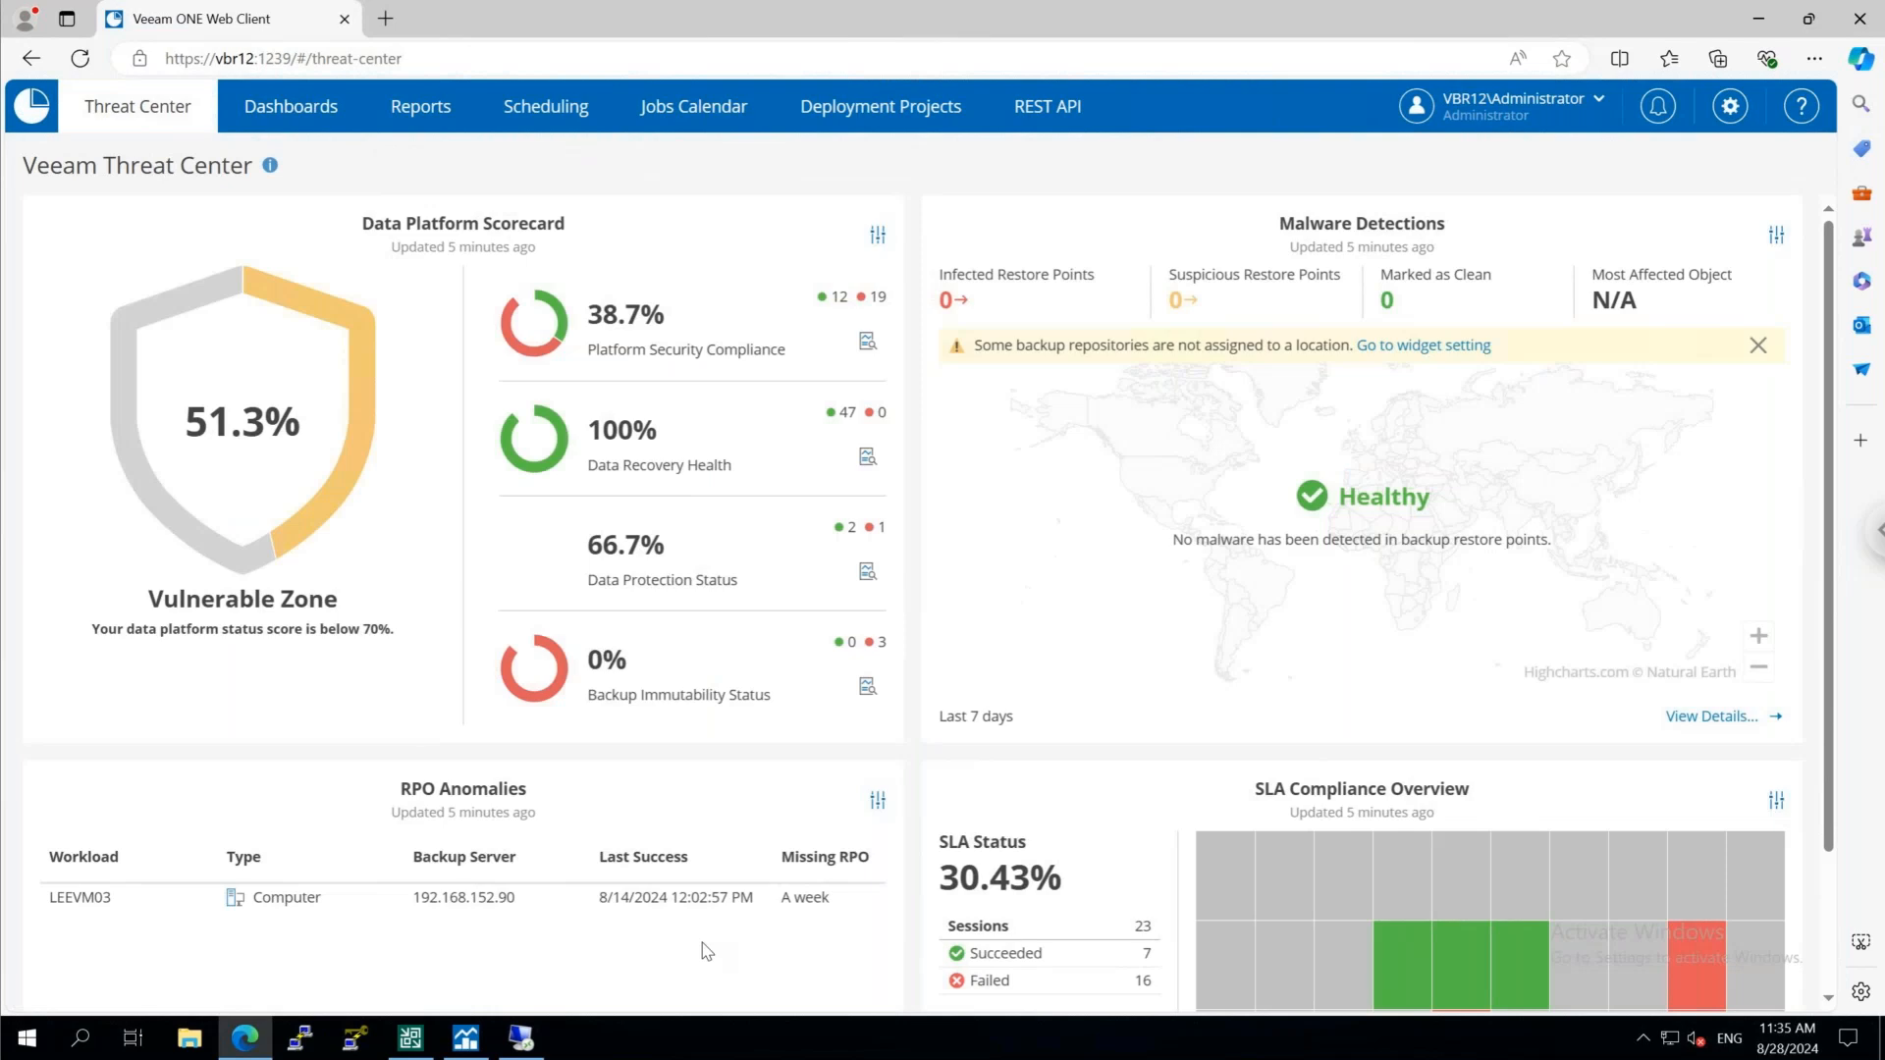
Switch to the Veeam ONE Client and review the Backup & Replication and Virtual Infrastructure summaries, including the latest host CPU alarm
click(465, 1038)
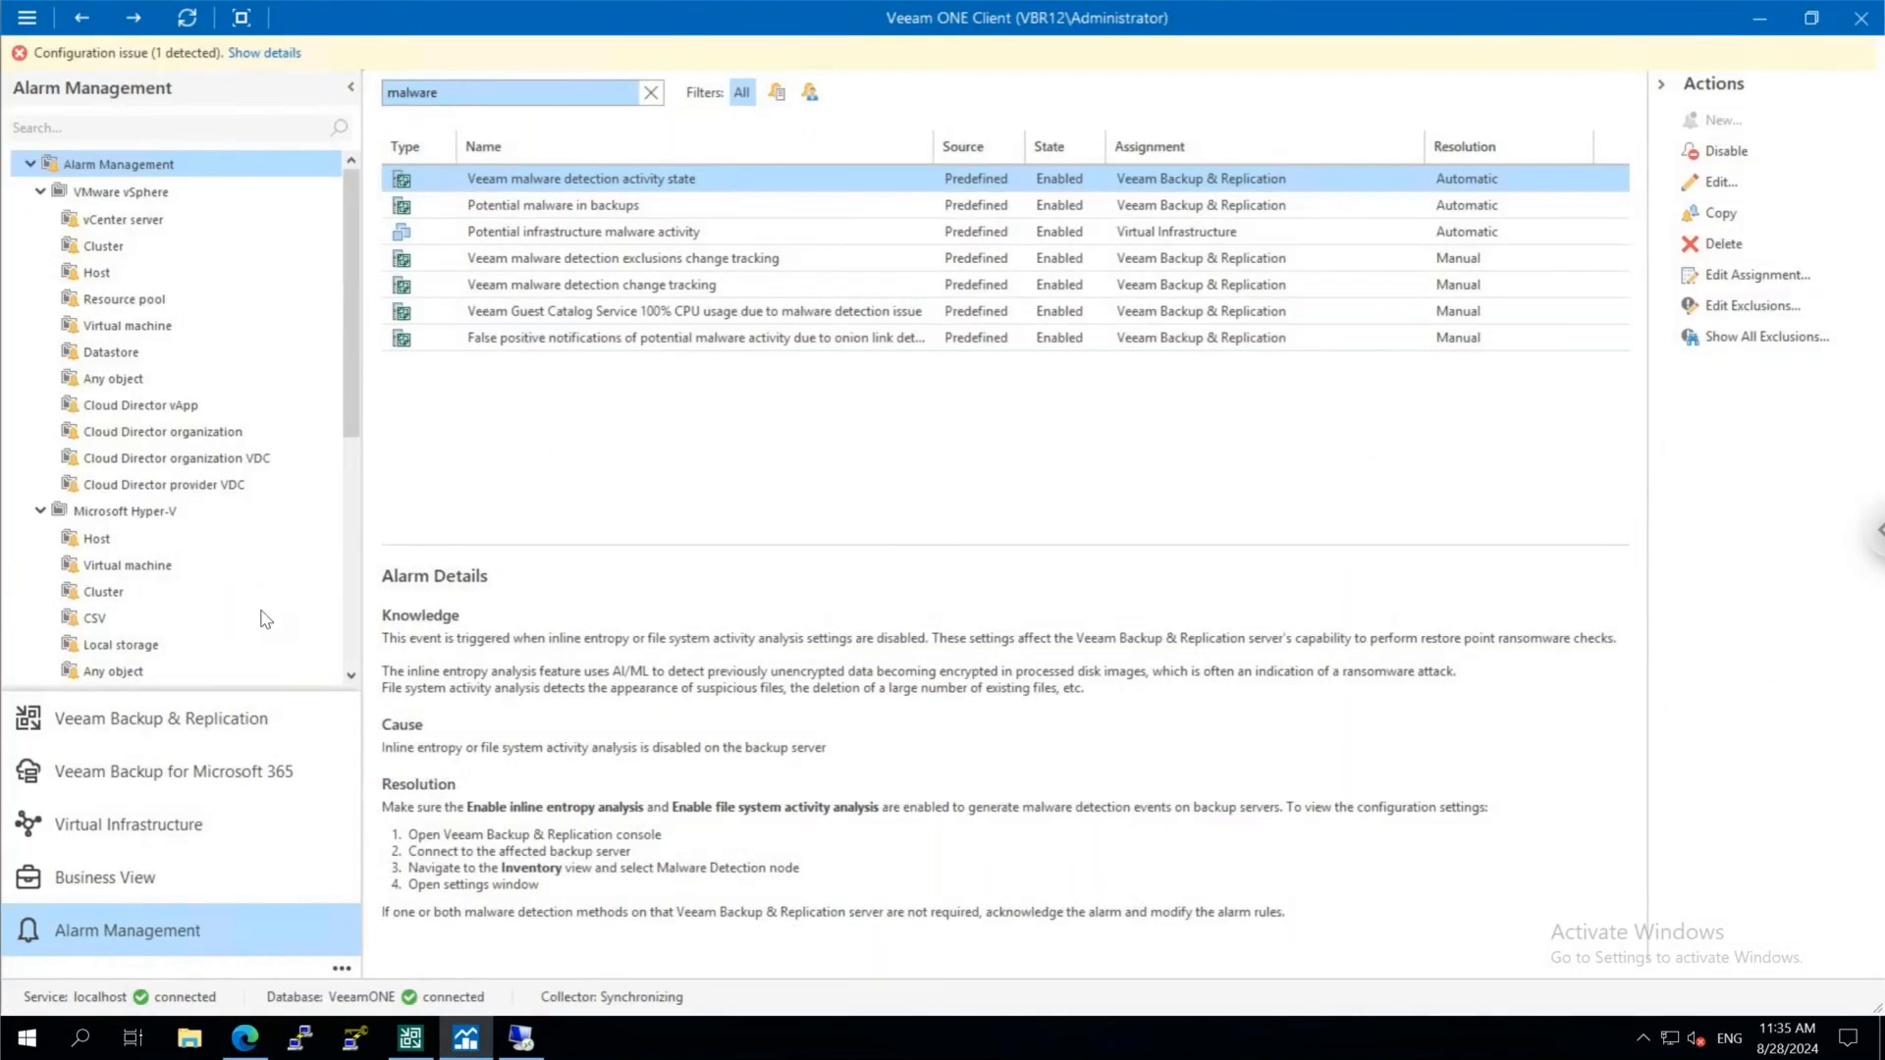
click(161, 718)
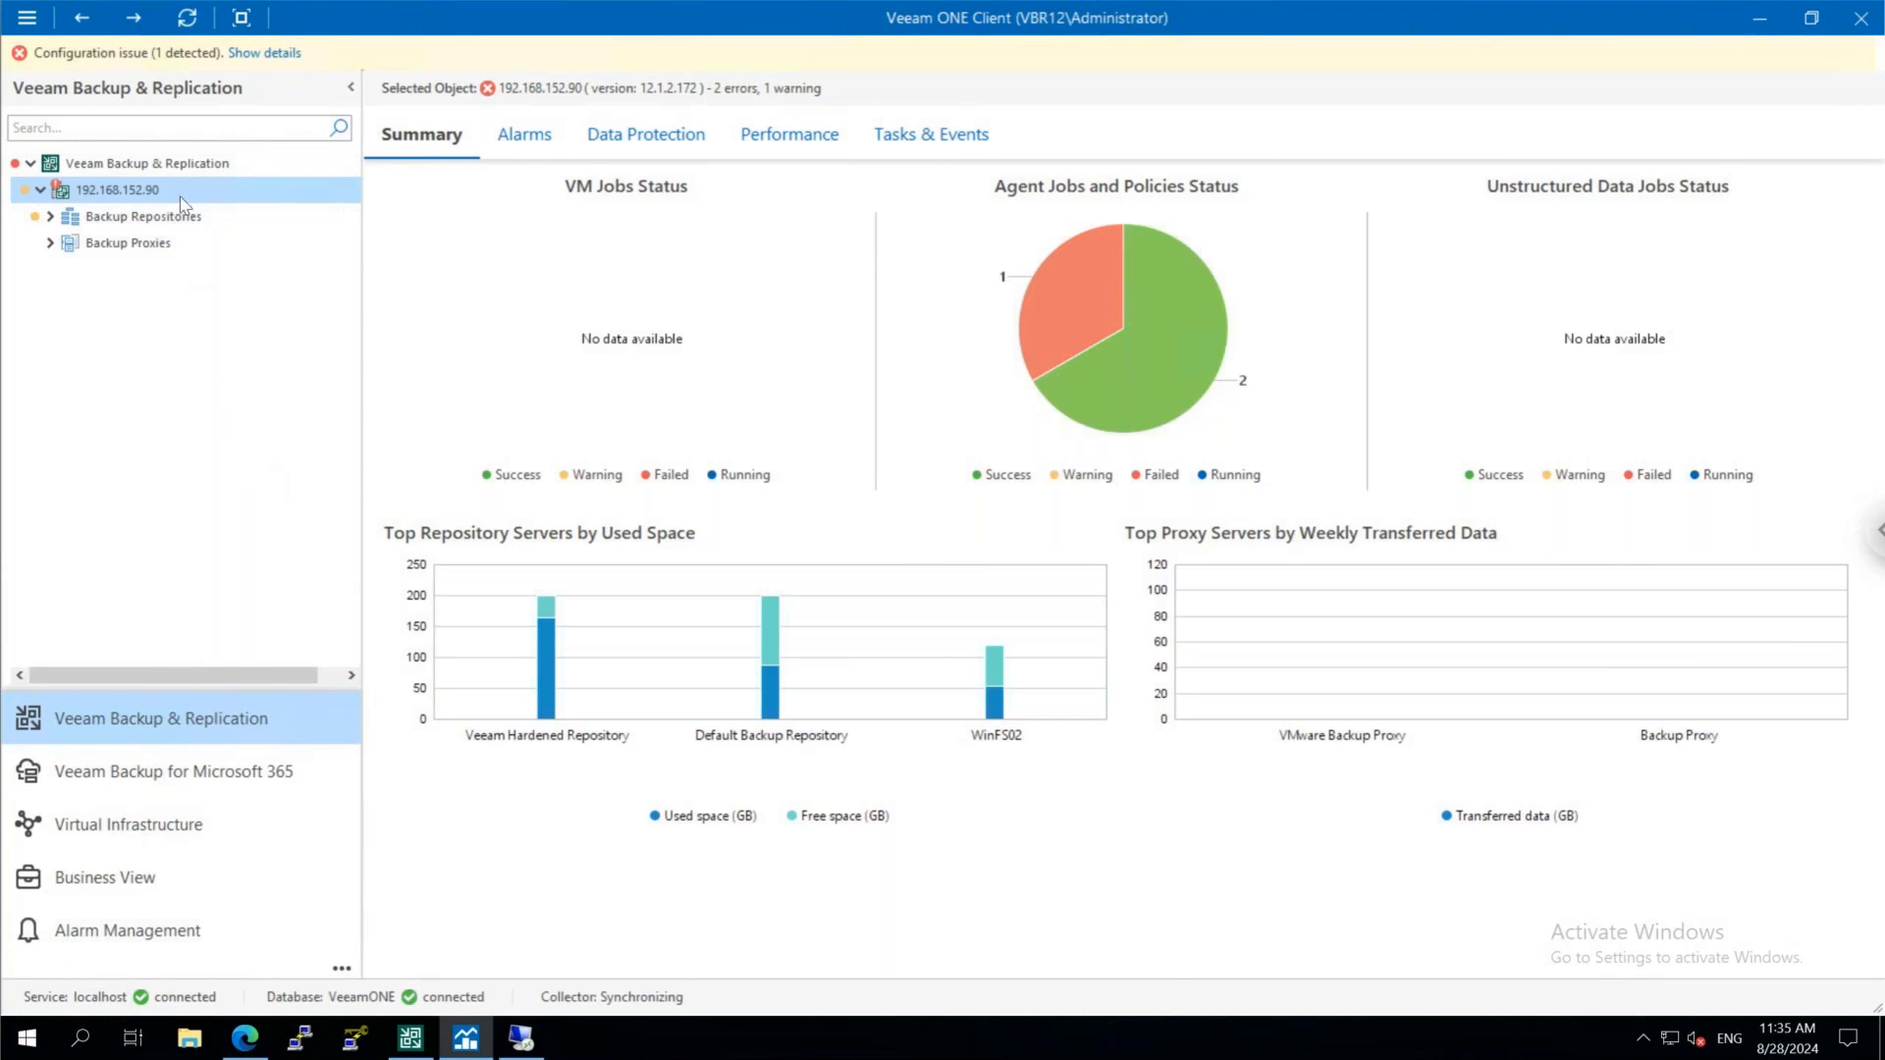
click(196, 830)
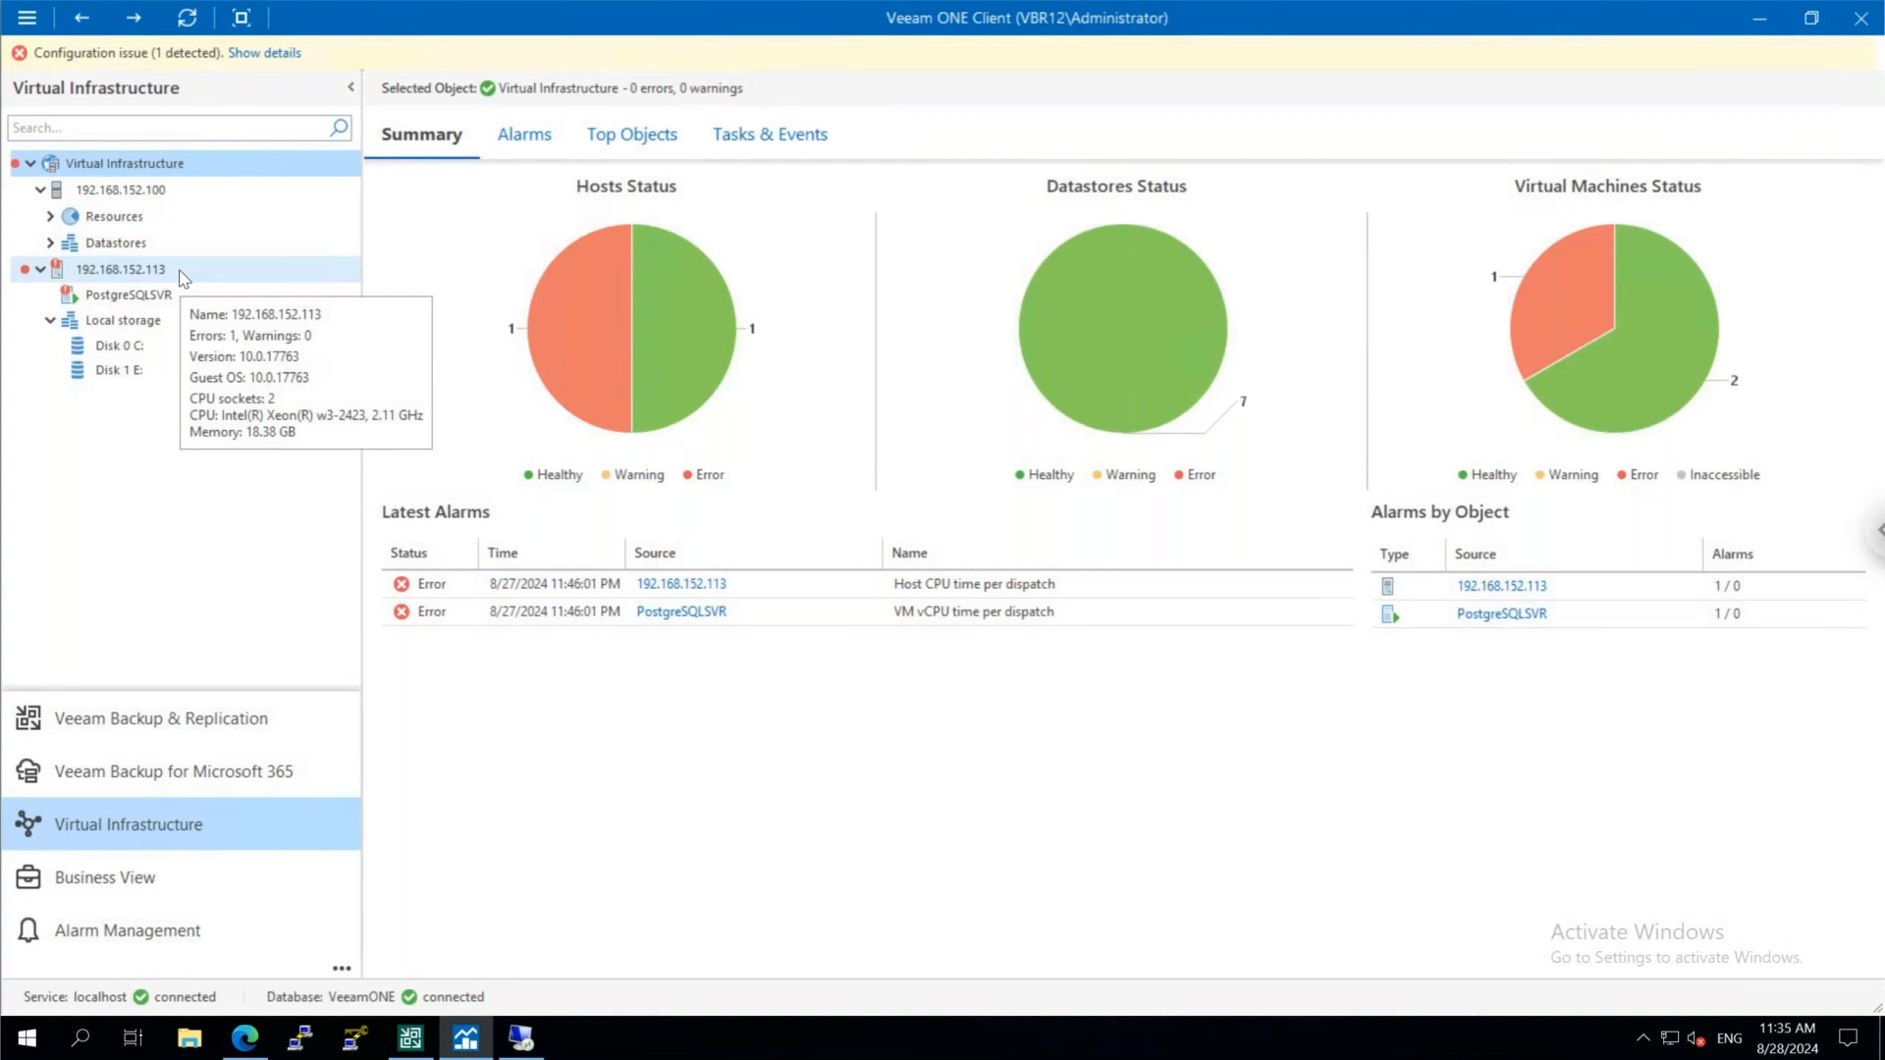
click(586, 589)
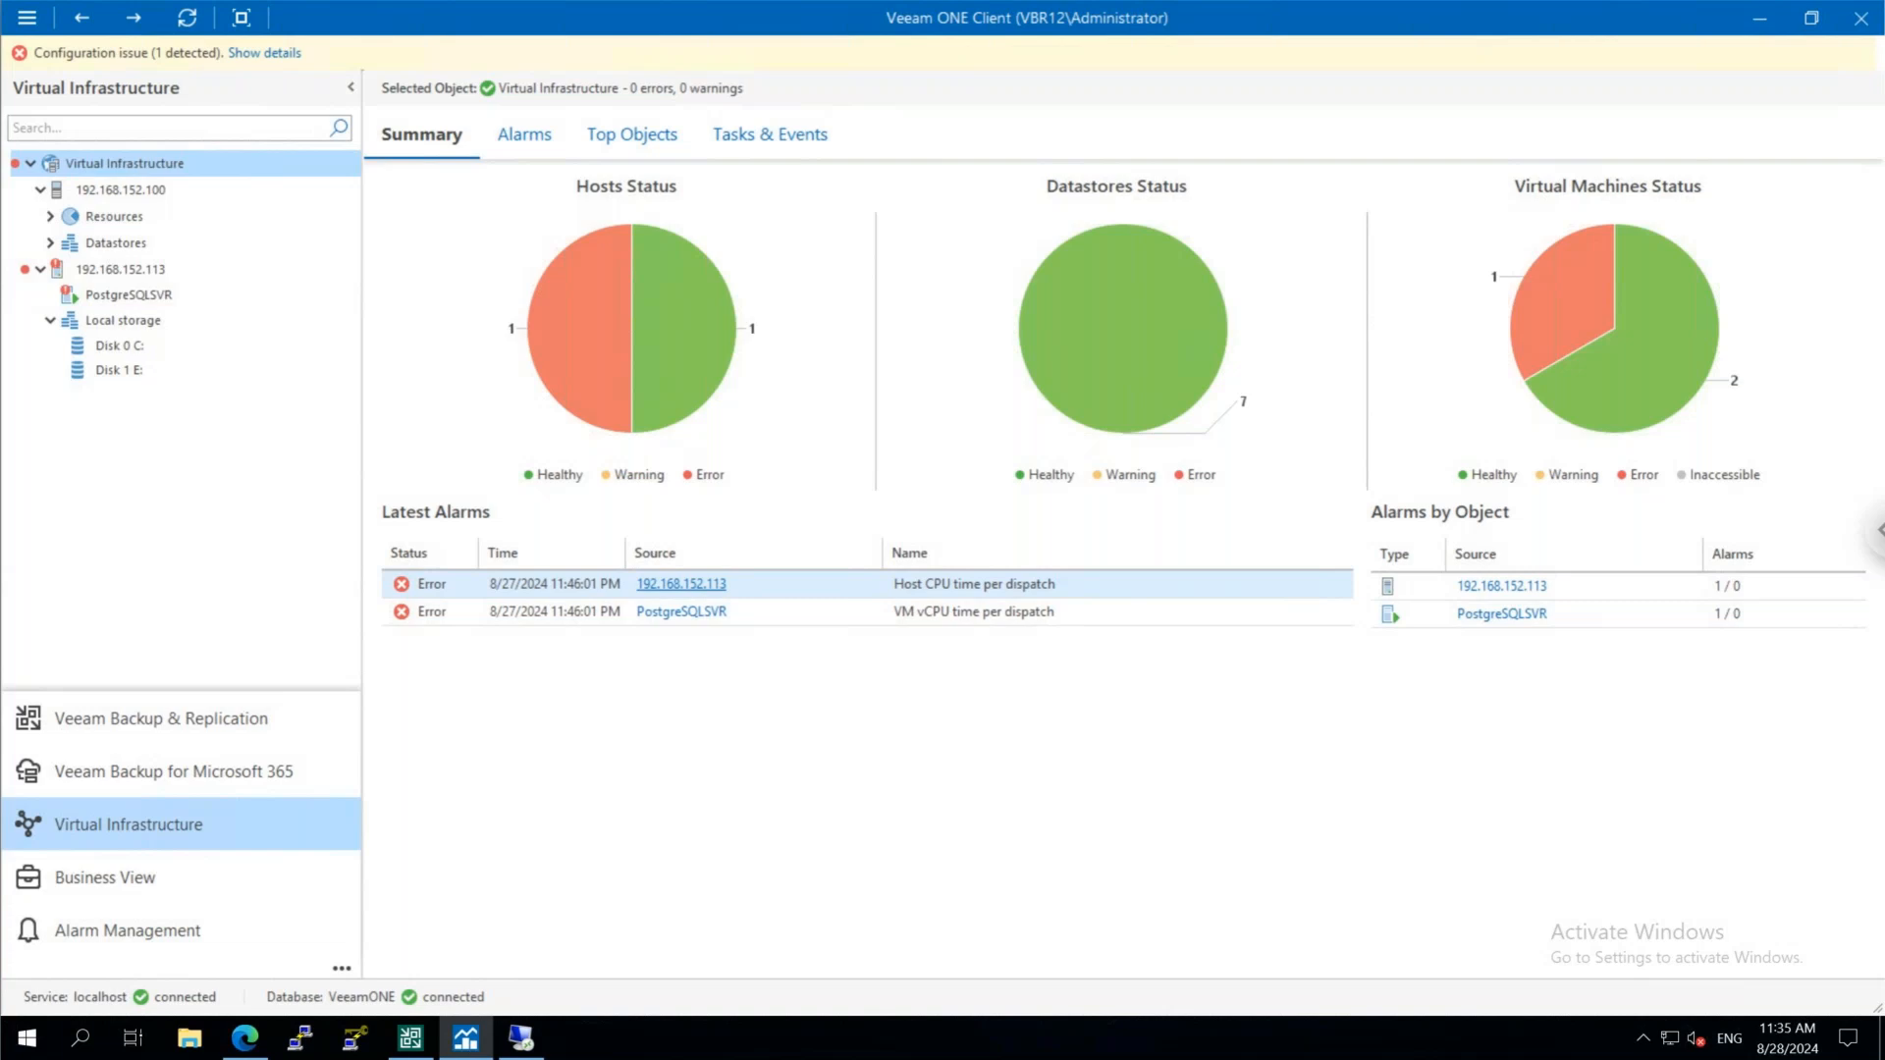
Examine the backup repositories of the Backup & Replication server and the overview of the Wasabi repository under SOBR1
click(272, 731)
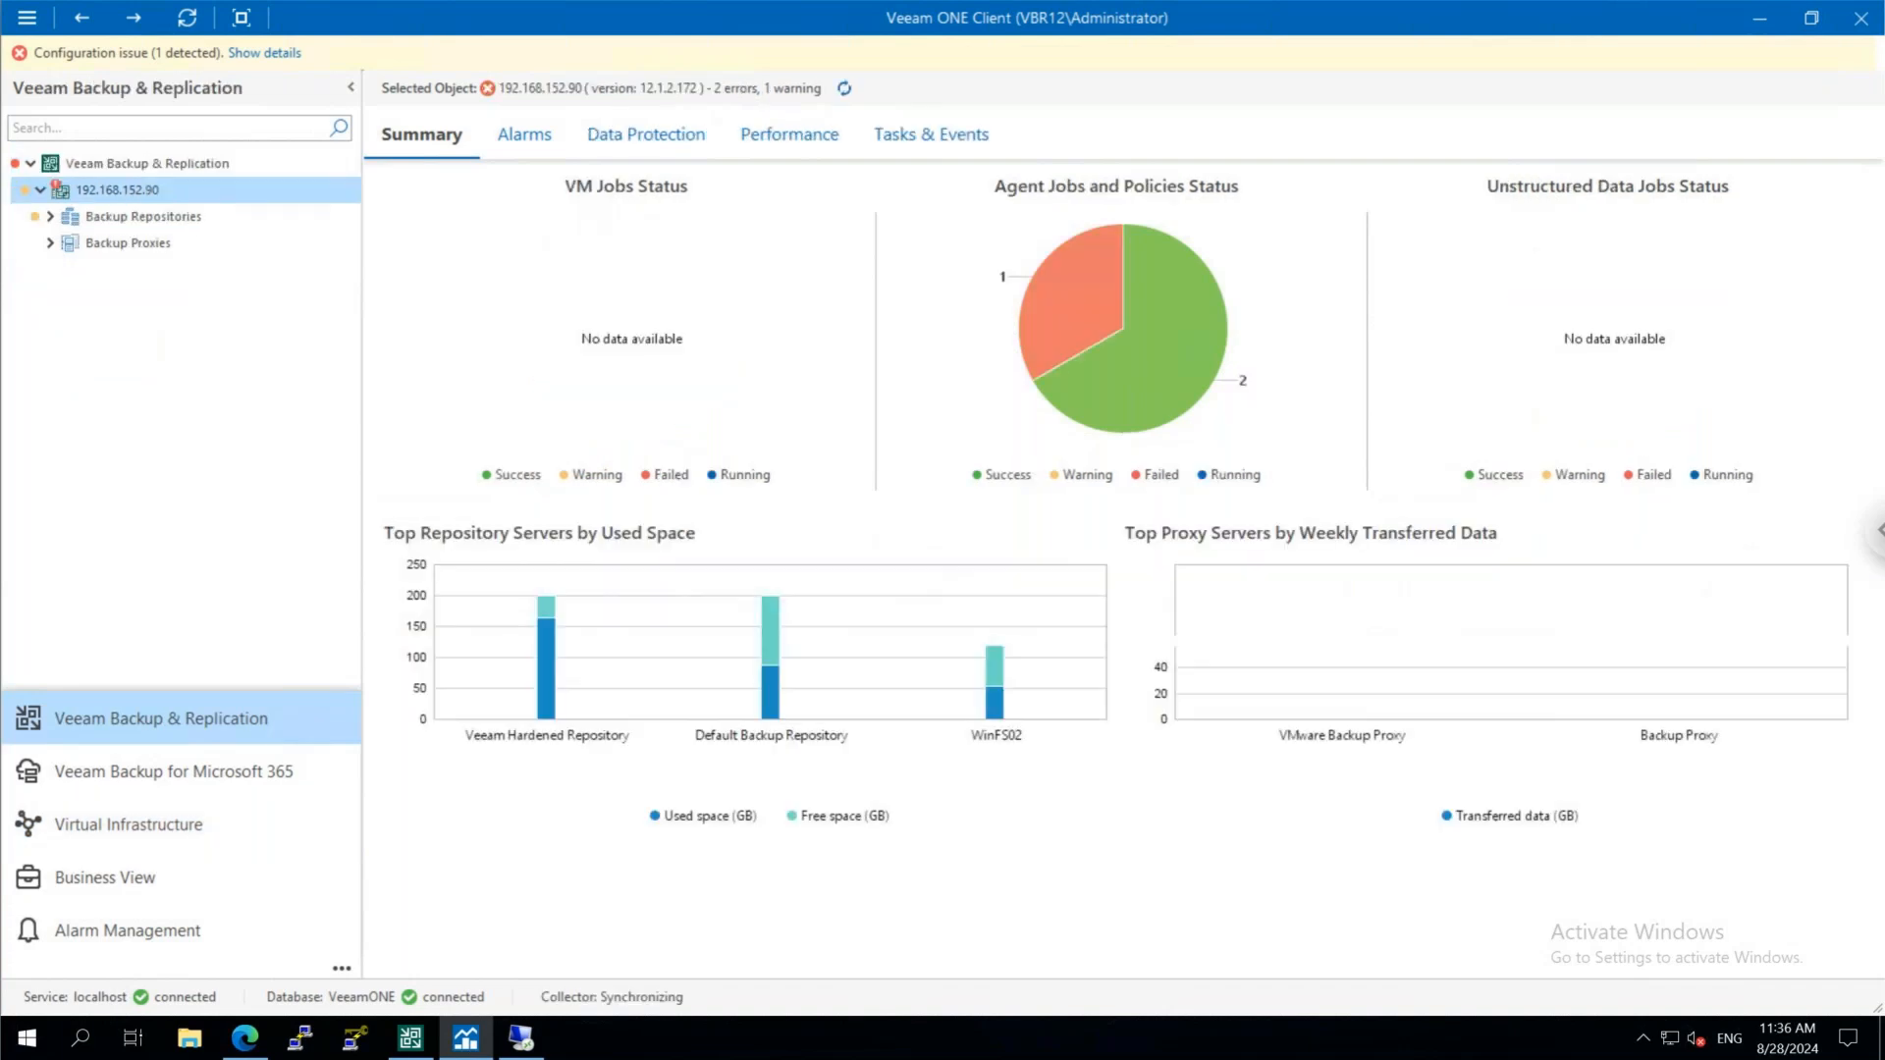
click(50, 218)
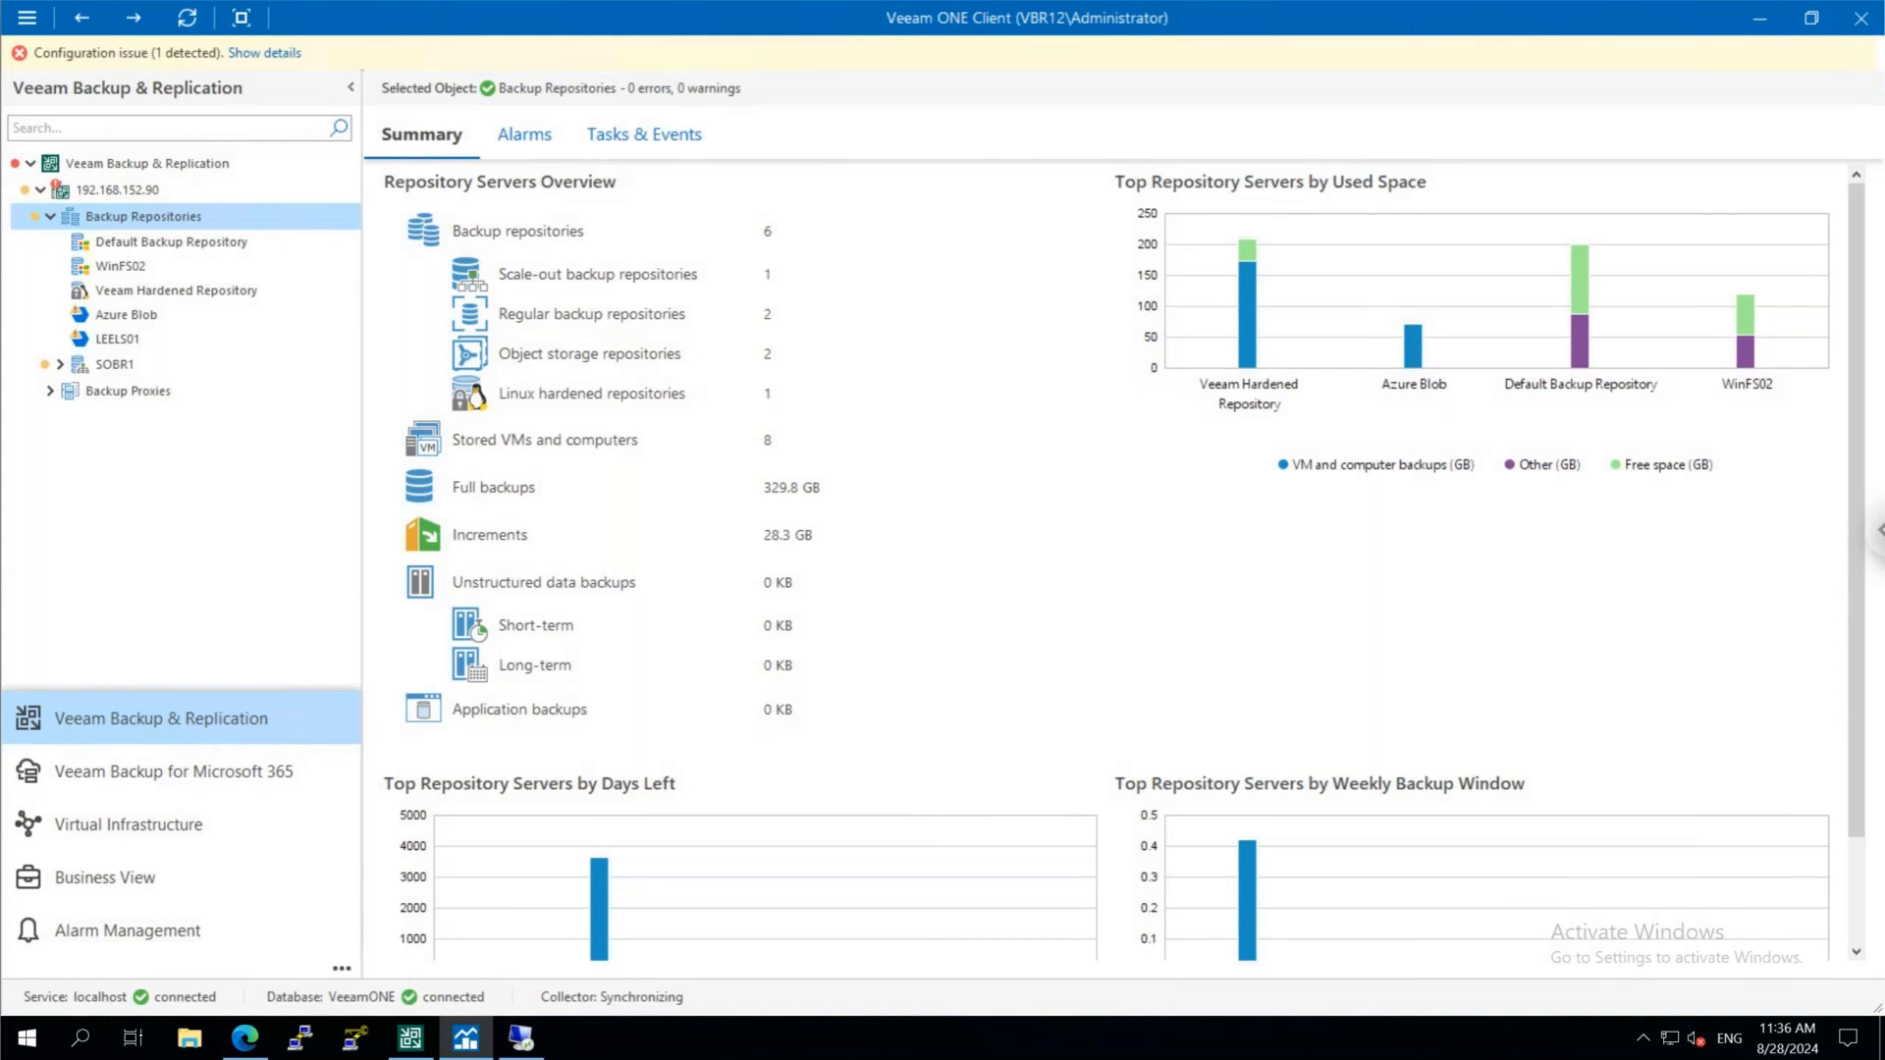
click(60, 366)
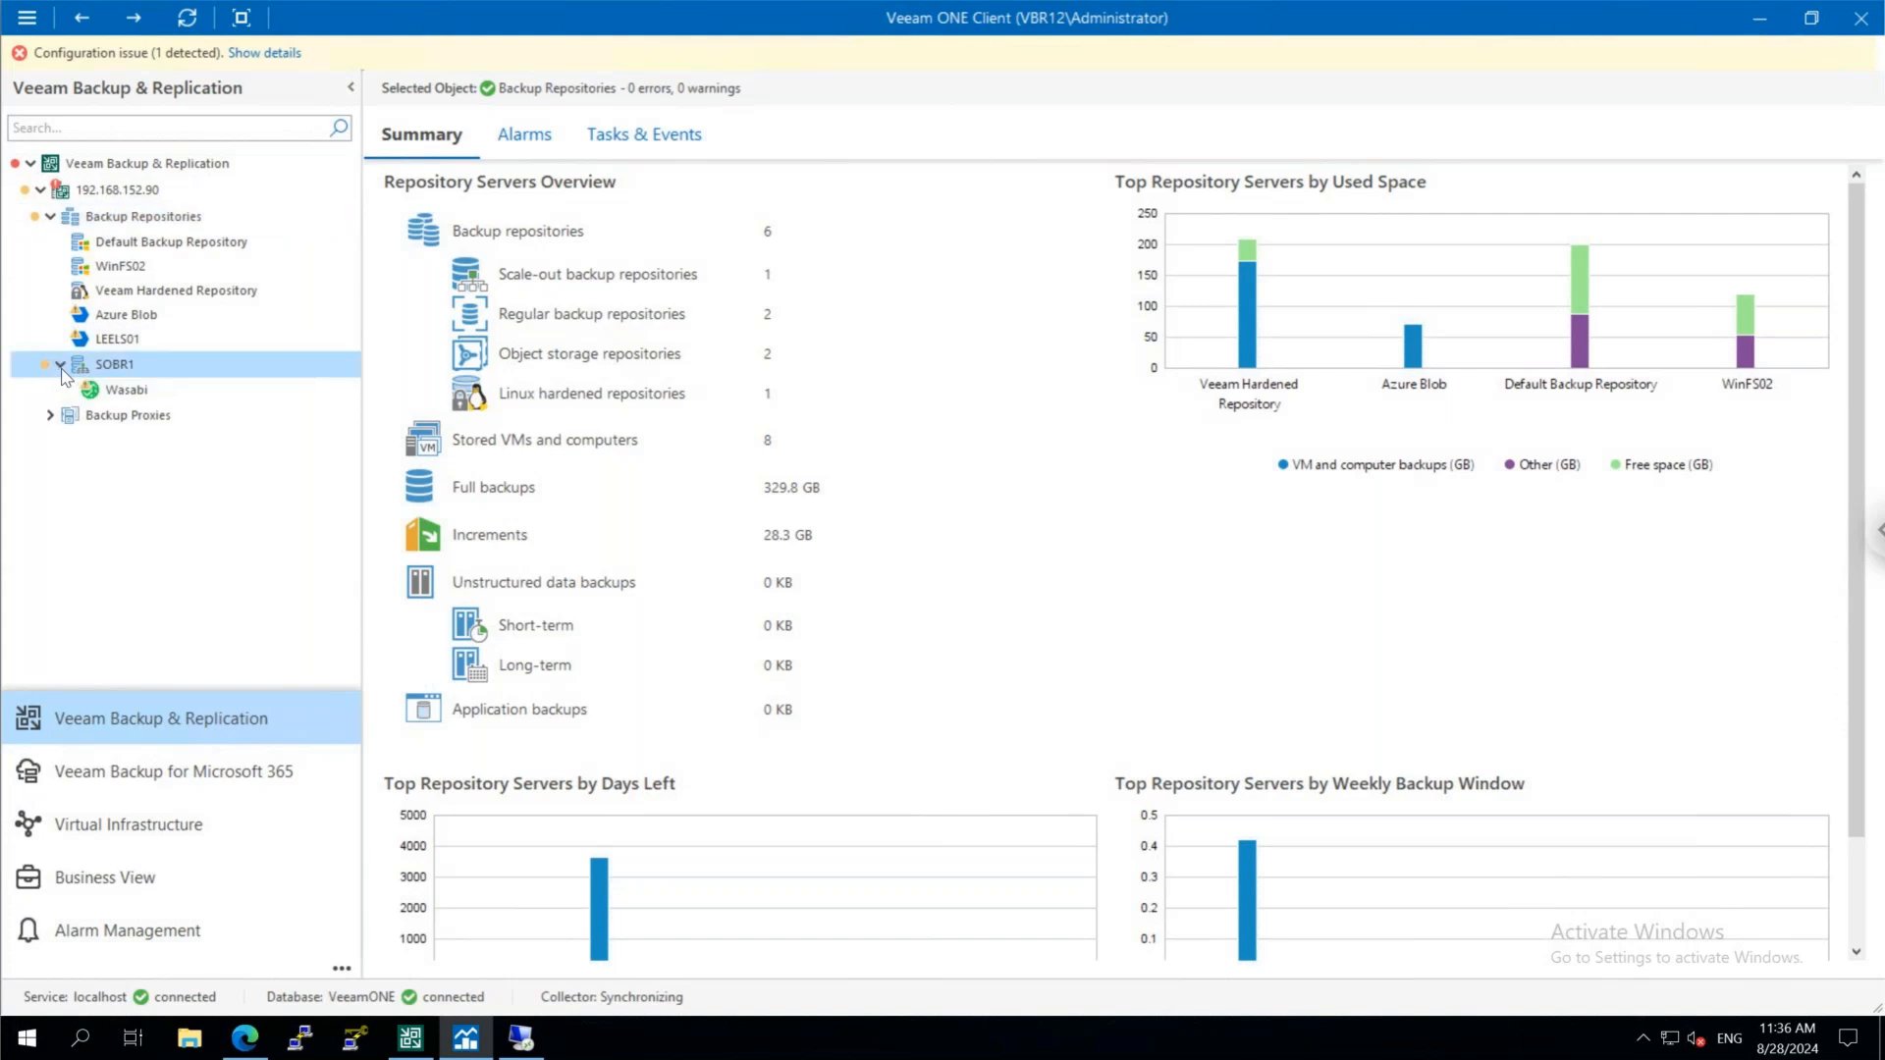
click(147, 393)
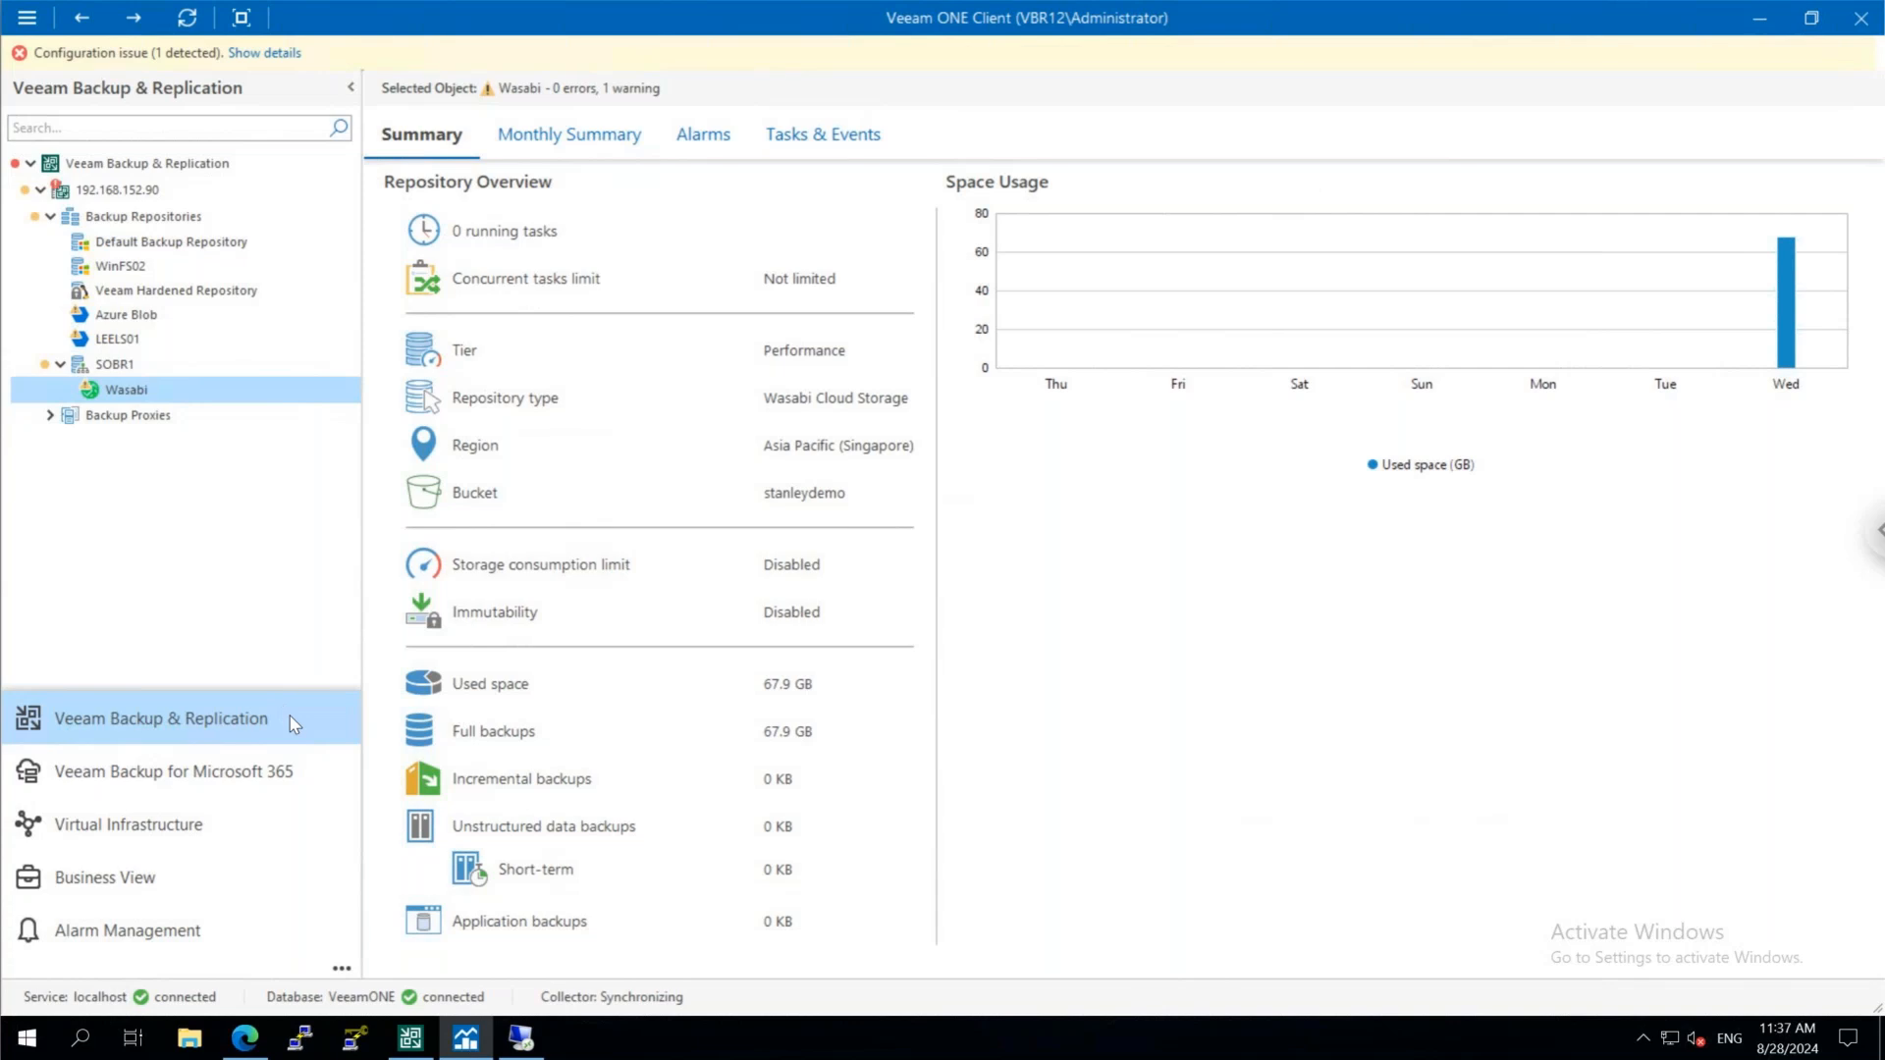
View the Veeam Backup for Microsoft 365 repository summary and return to the malware alarms in Alarm Management
click(291, 782)
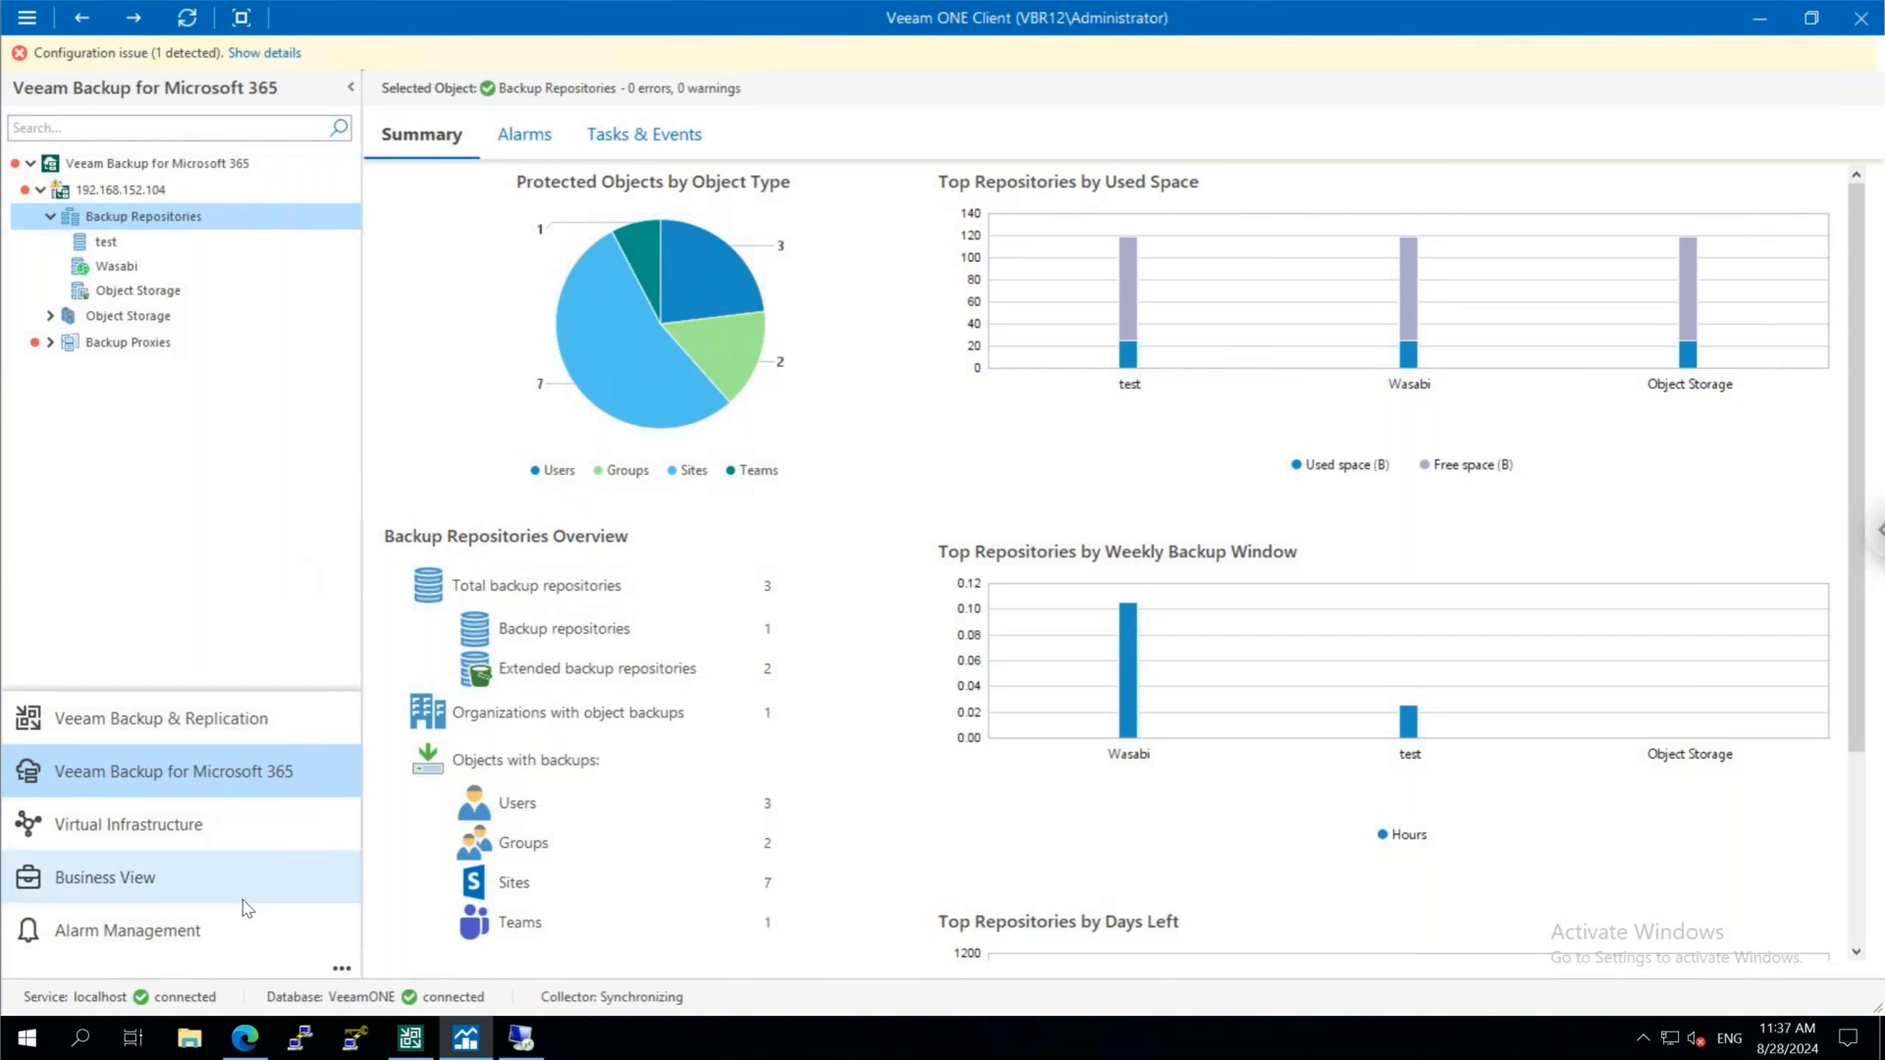
click(246, 928)
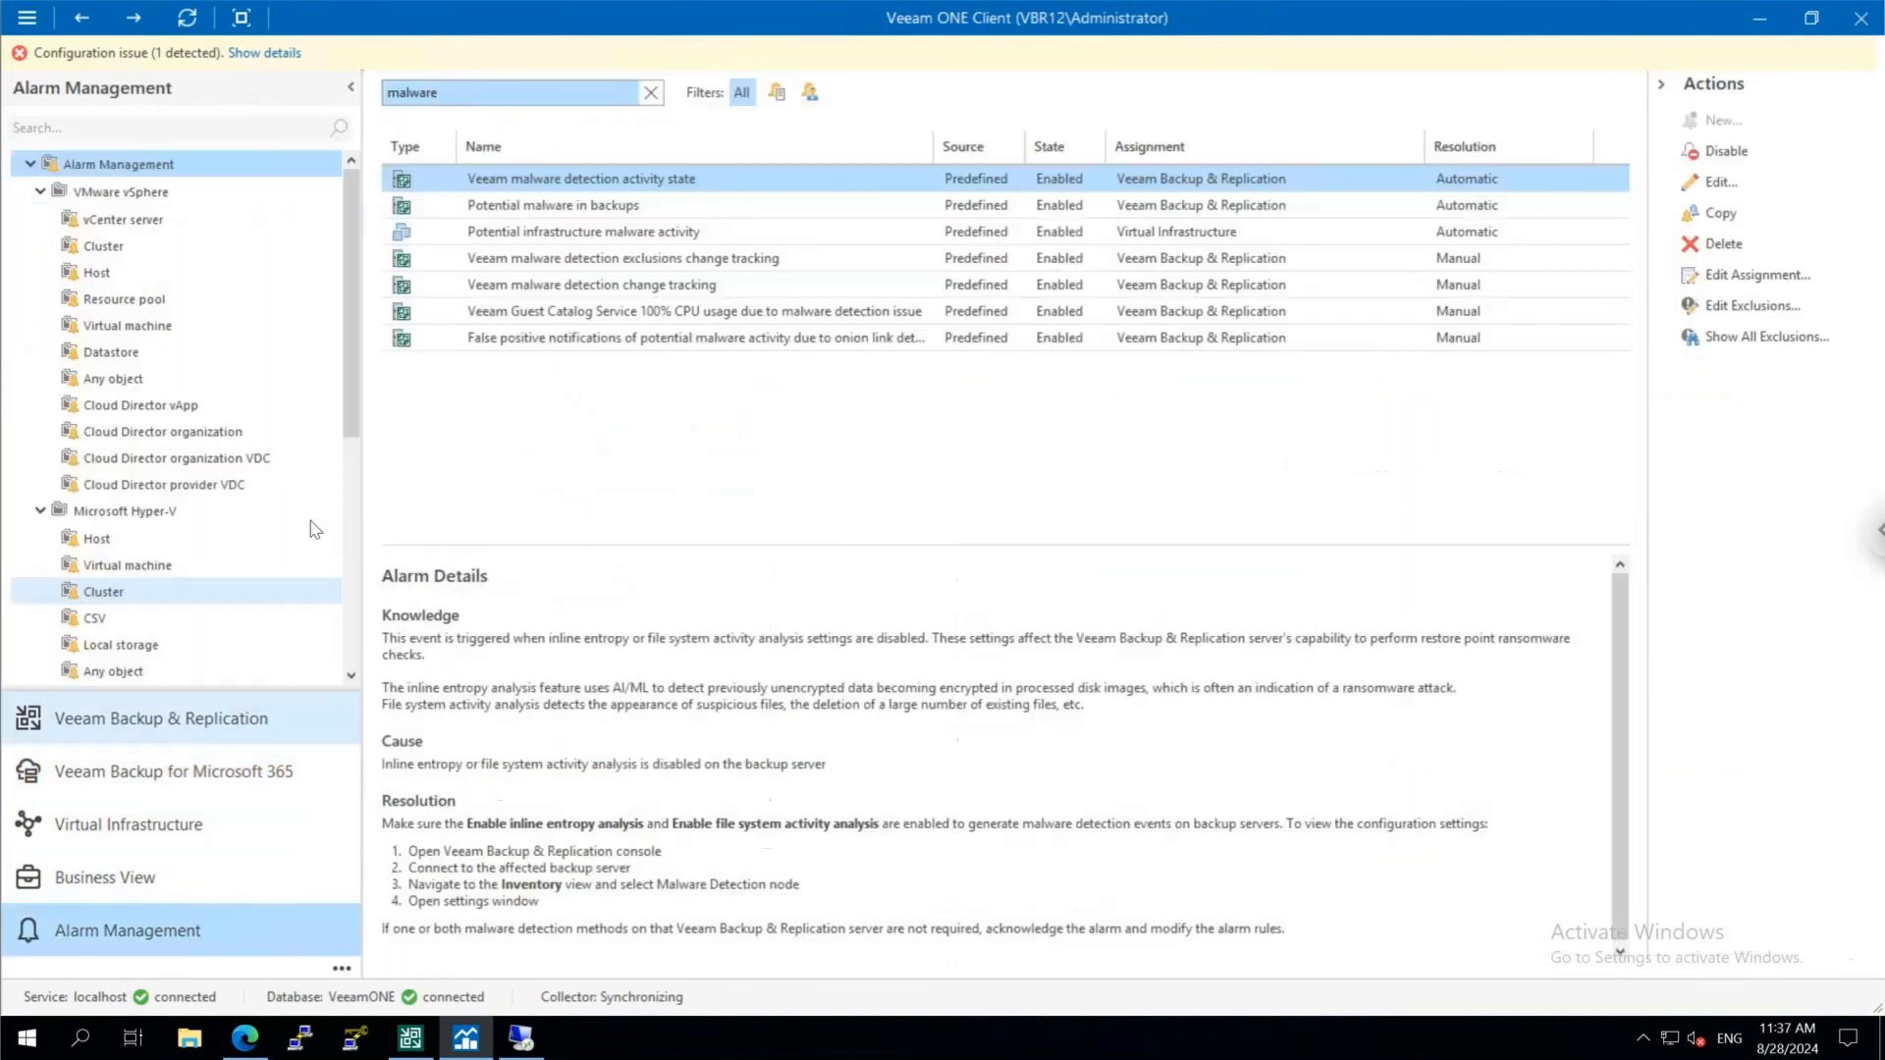
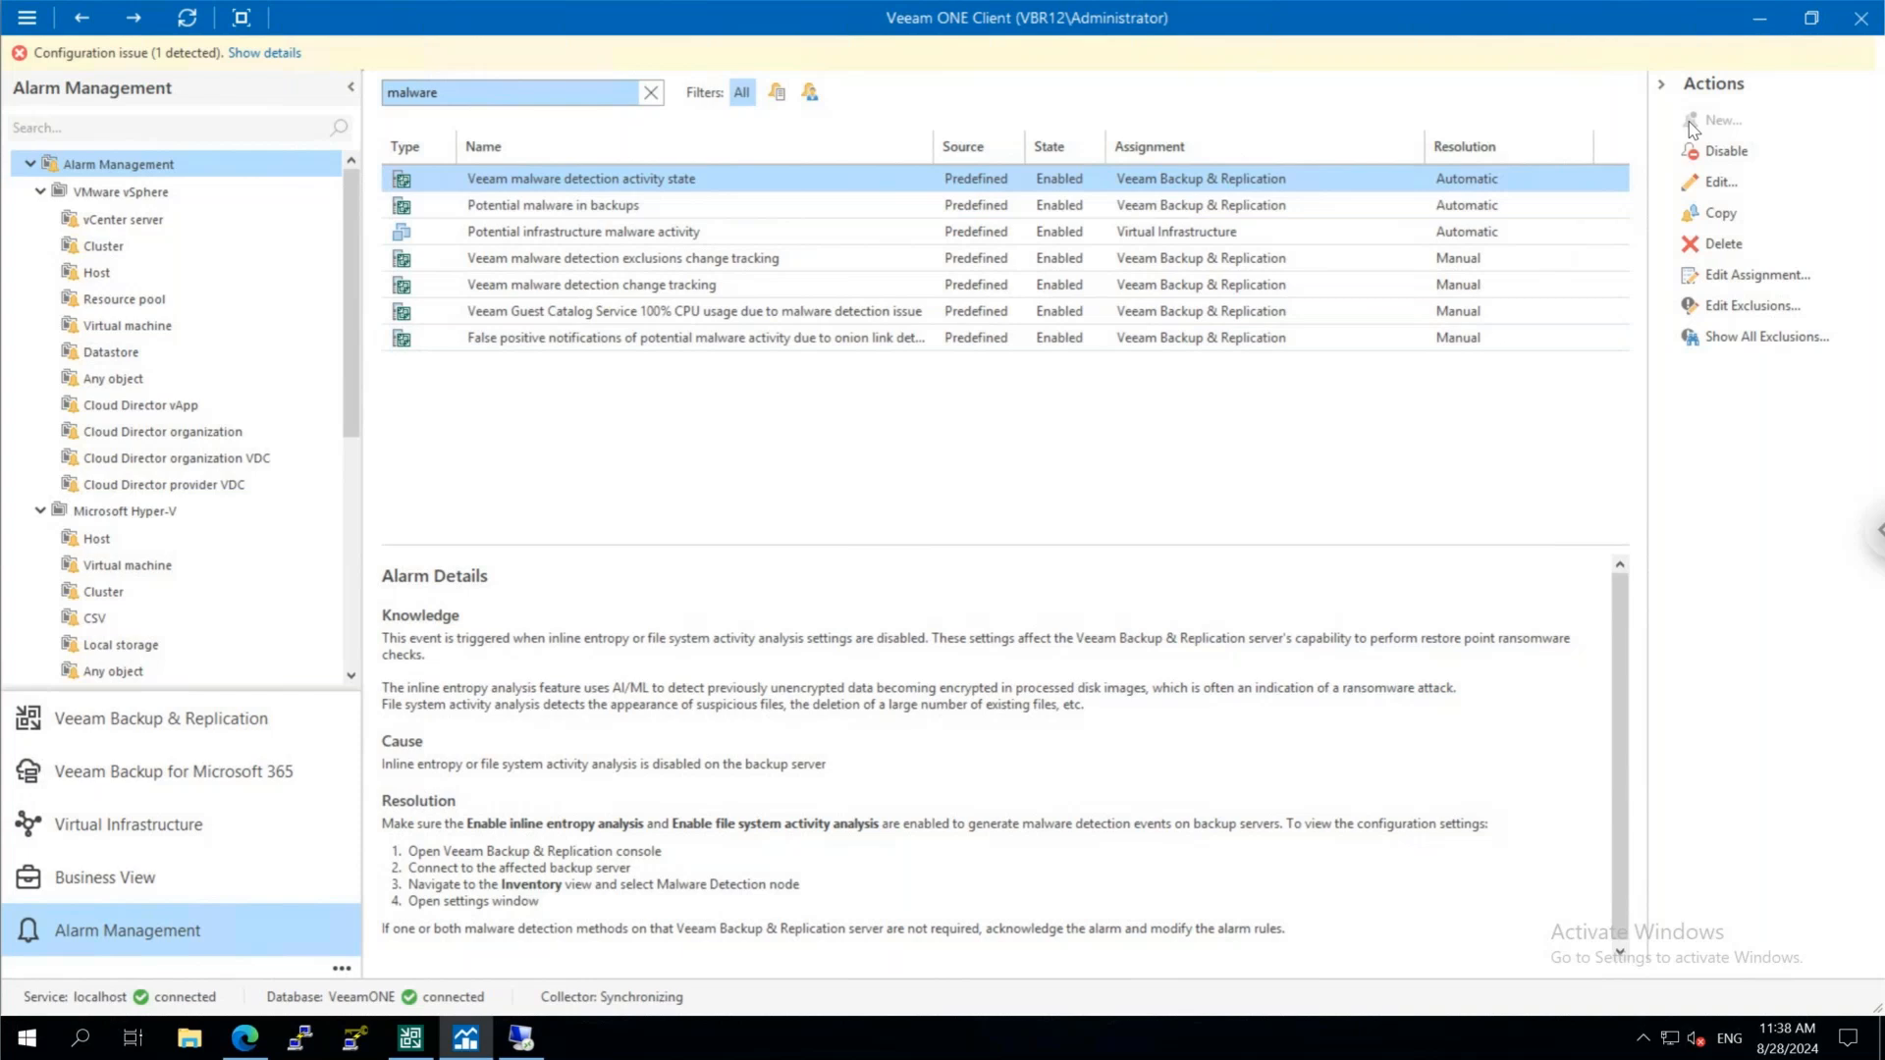
Leave the VBR12 session, switch to the Splunk for Windows remote session and show it in full screen
mouse_move(936, 89)
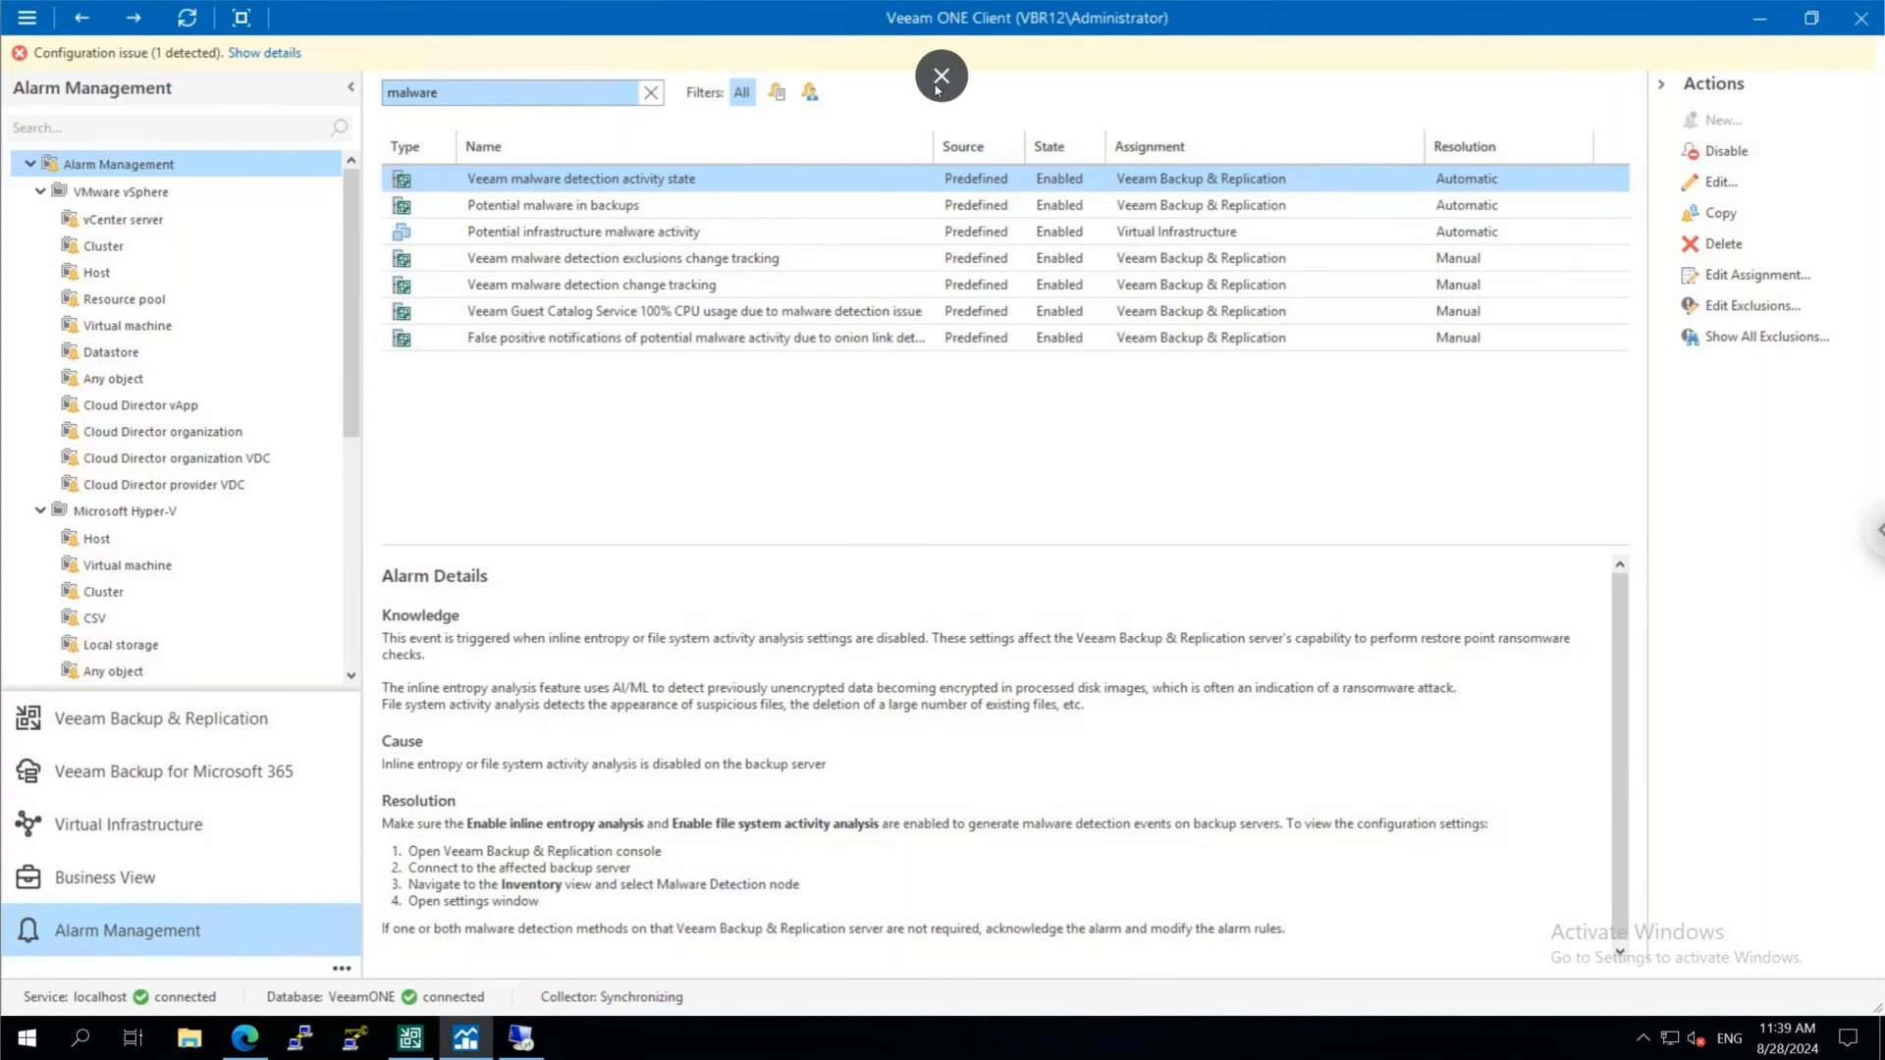
click(940, 76)
mouse_move(1574, 44)
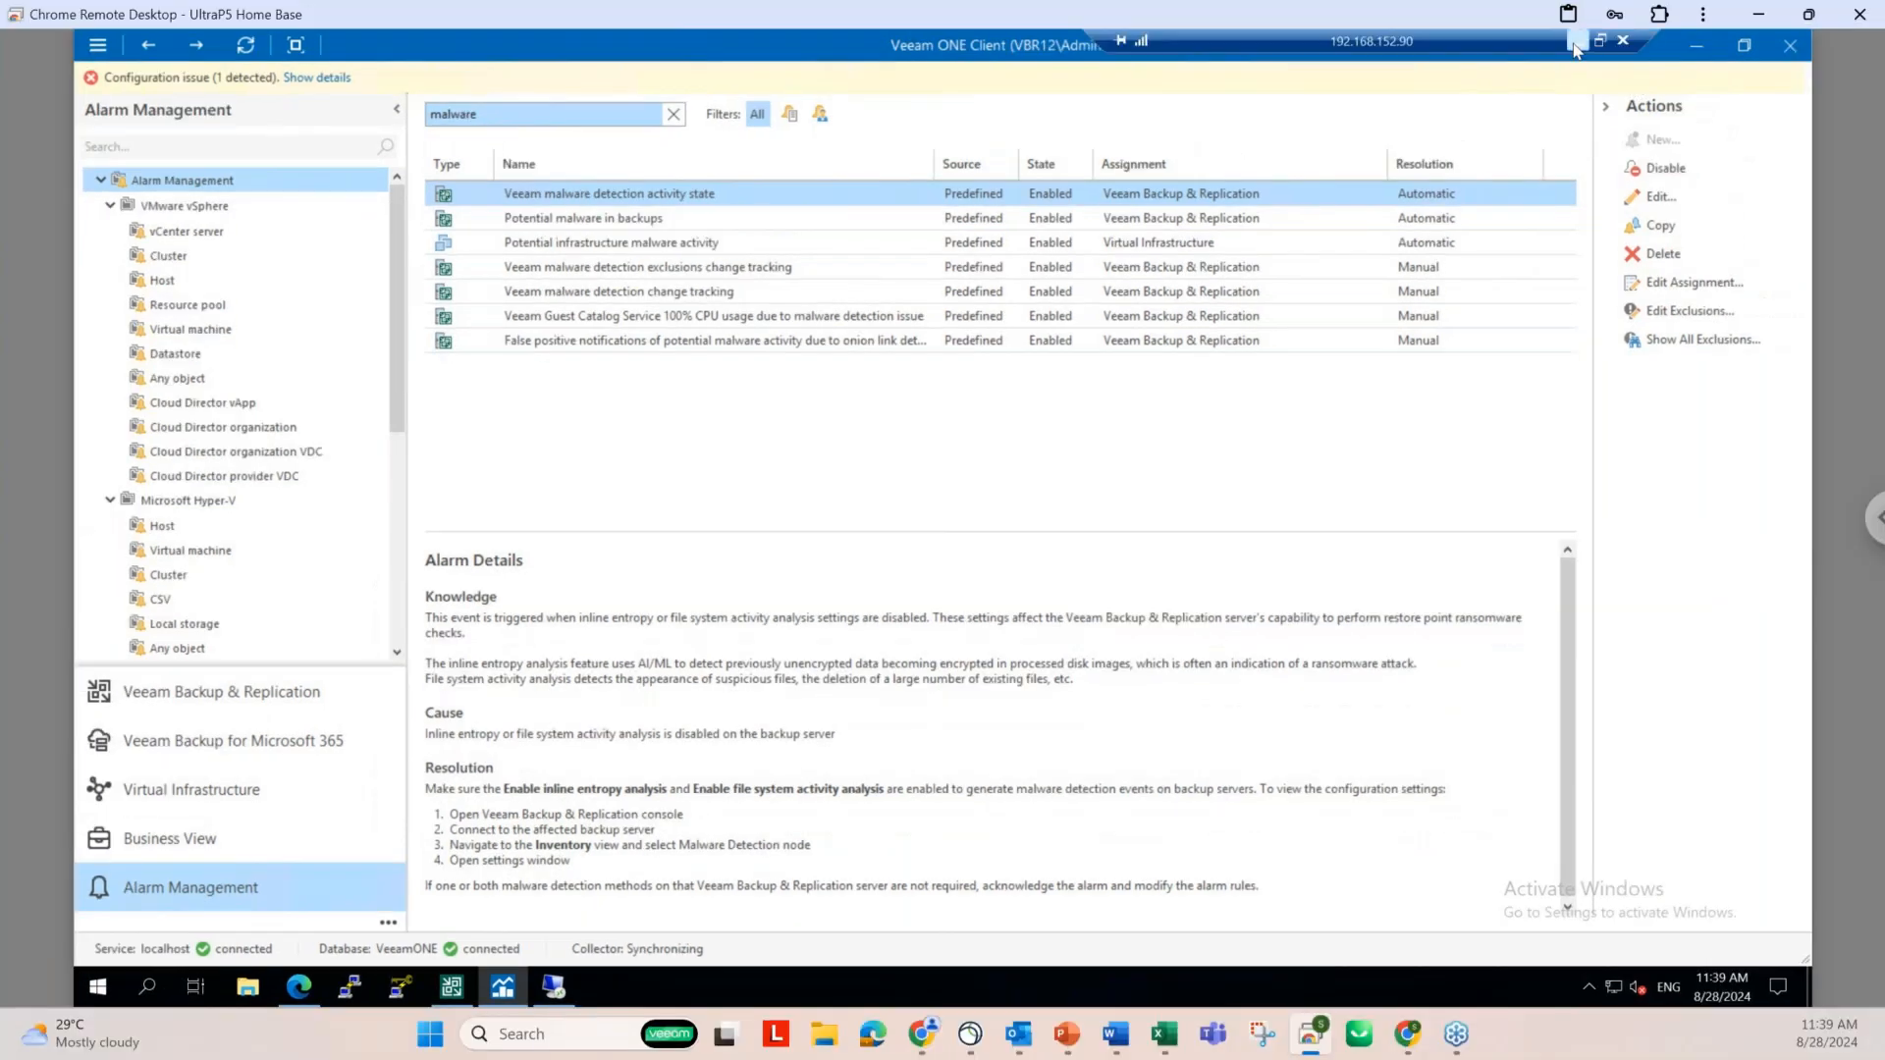
click(1575, 43)
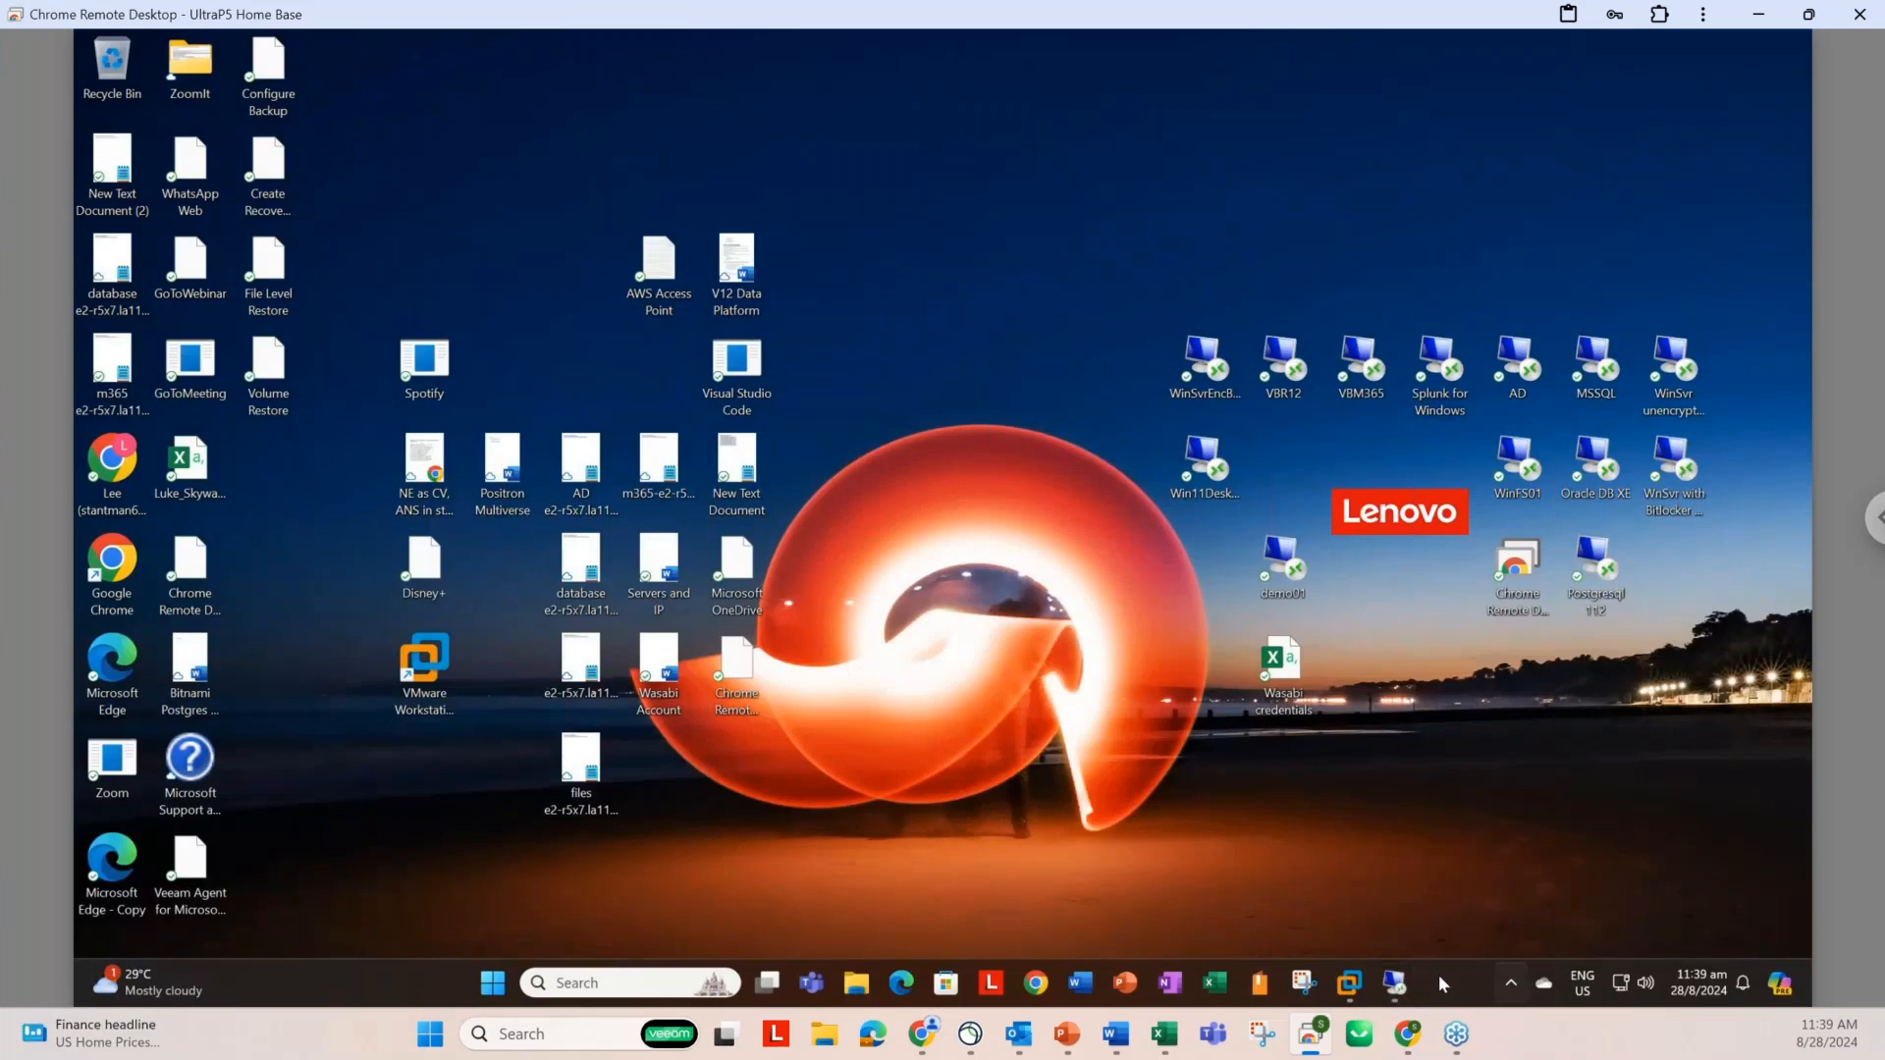
mouse_move(1394, 982)
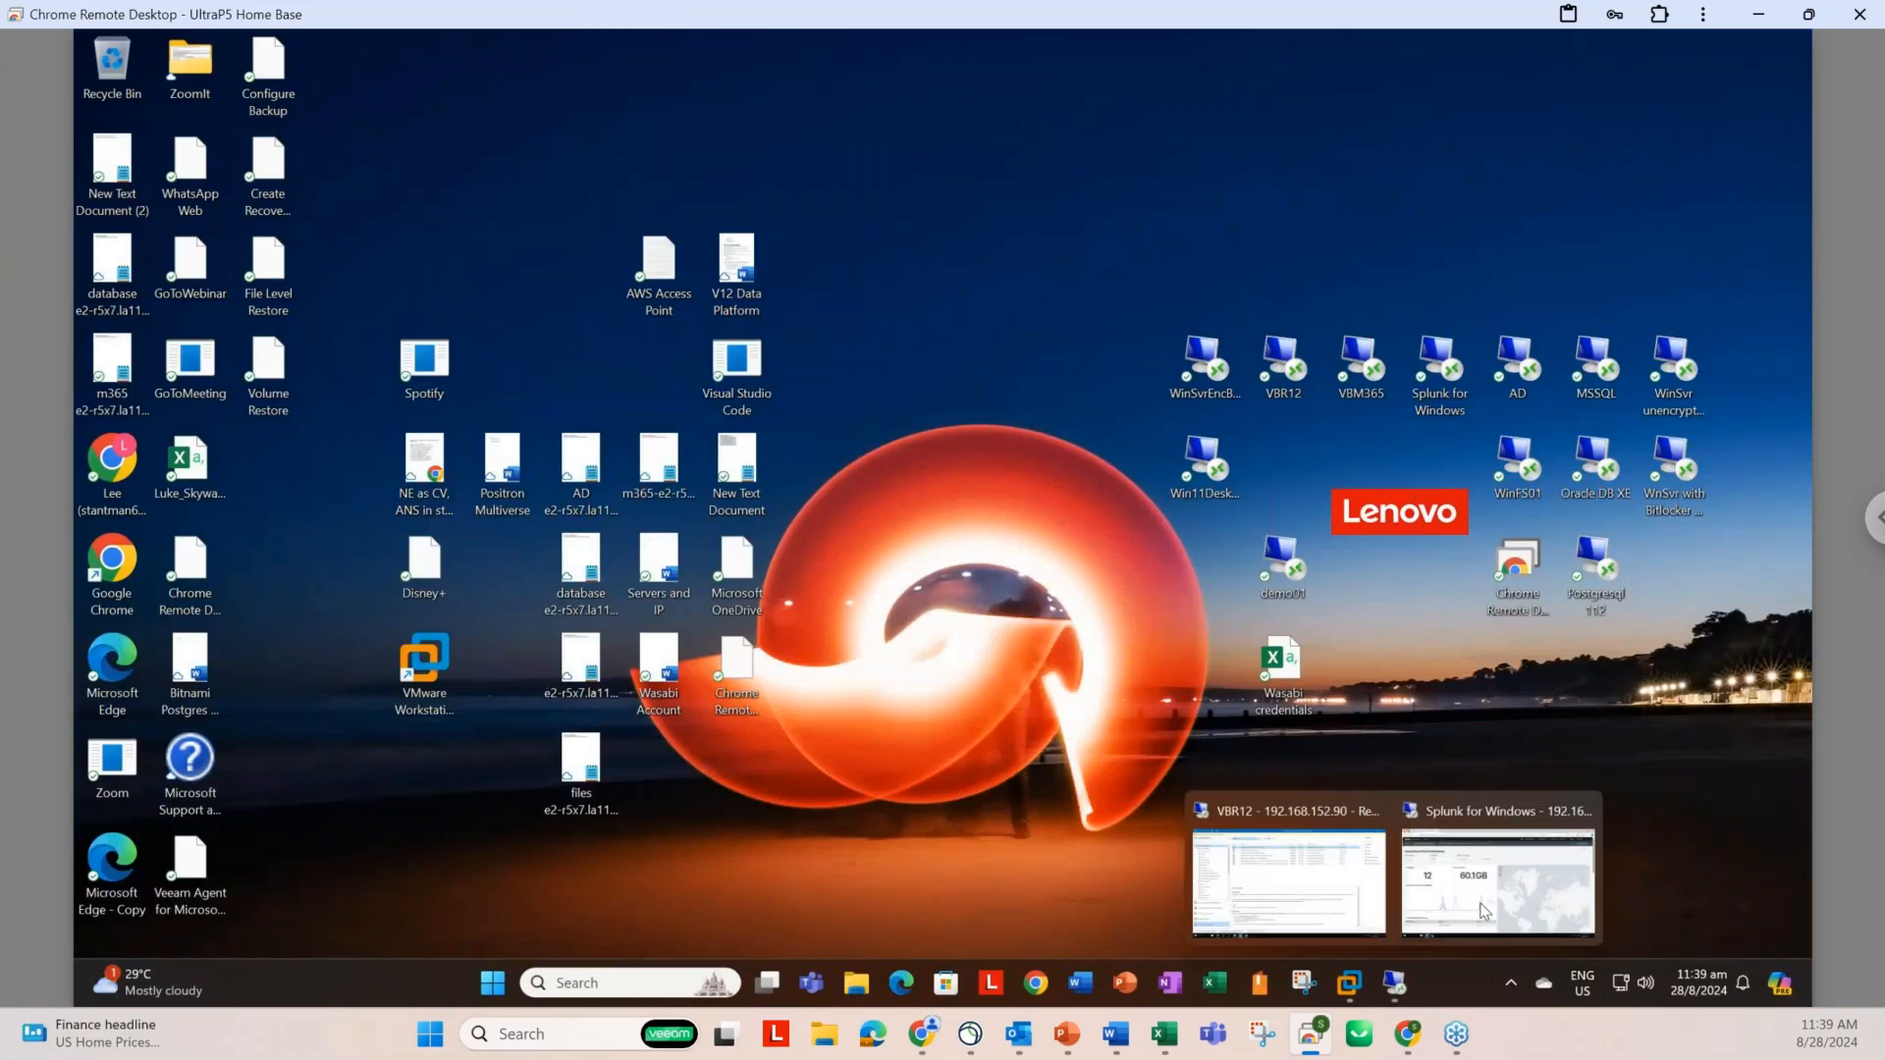
click(1485, 910)
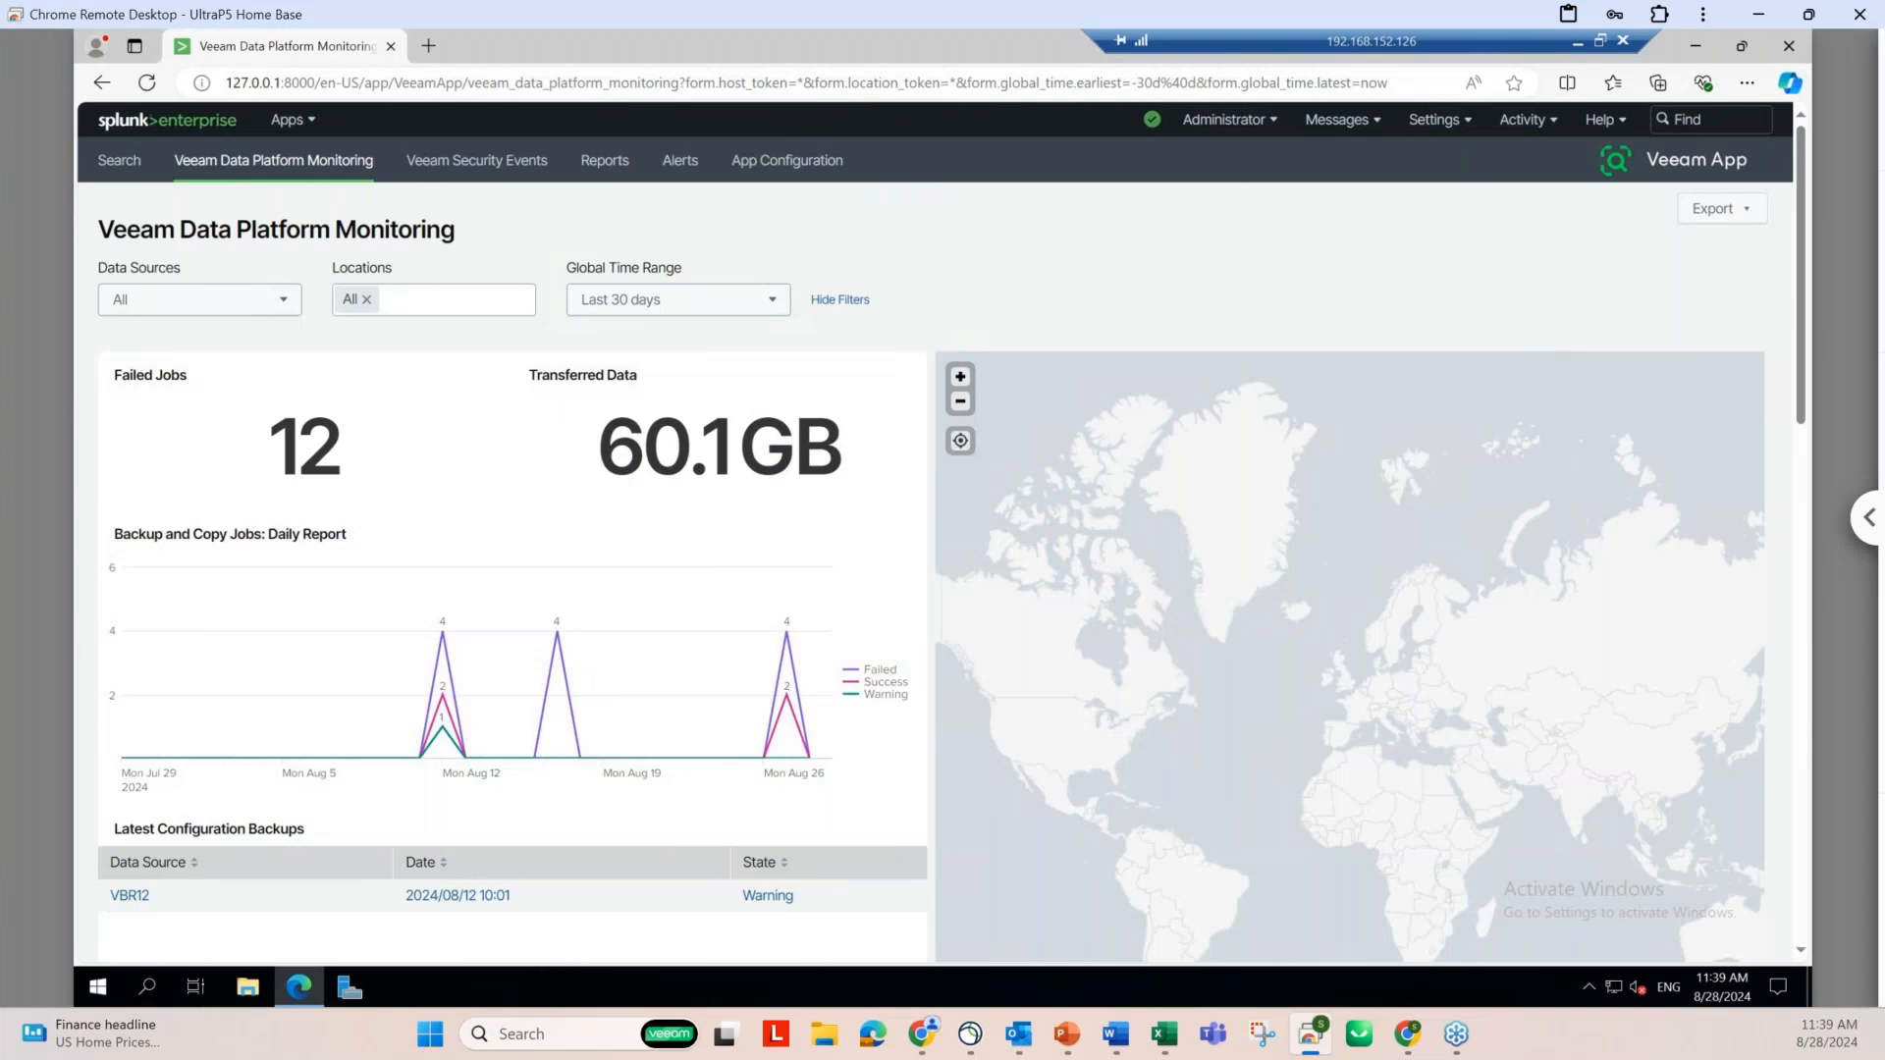
click(1868, 517)
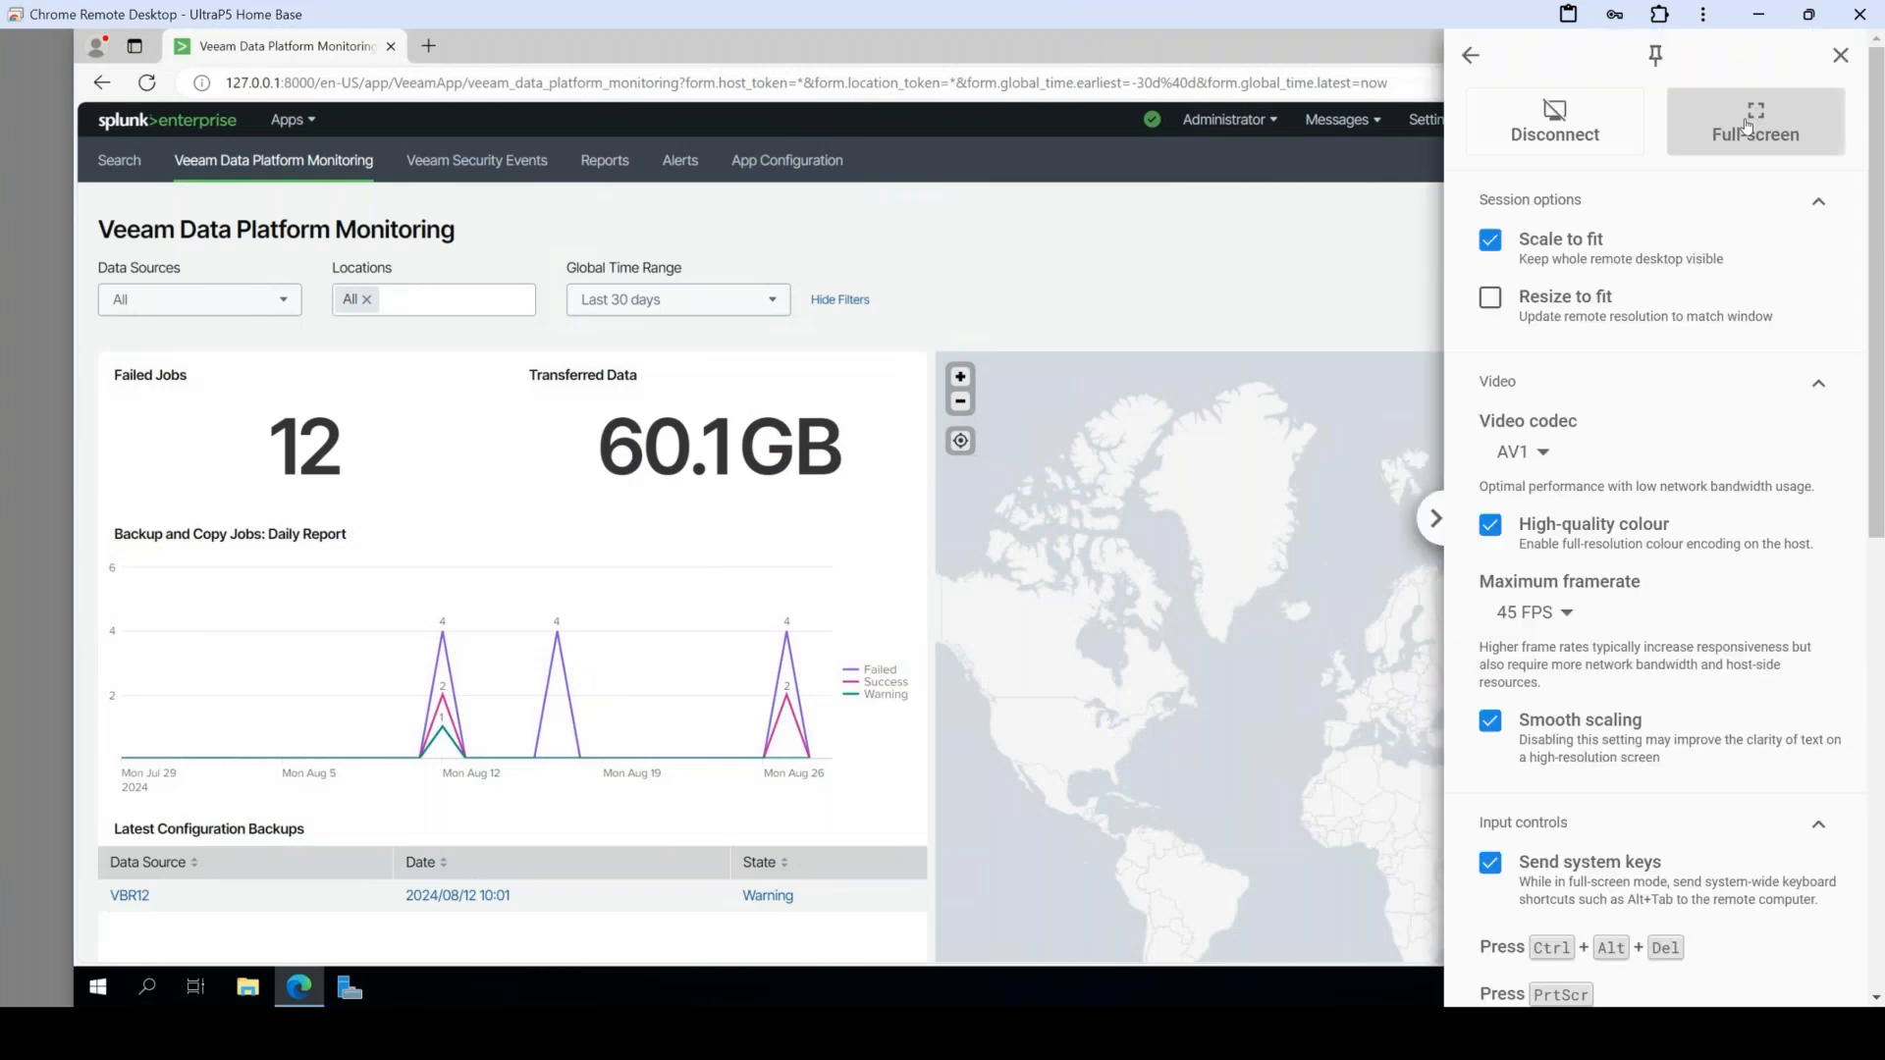
click(1746, 125)
click(1210, 314)
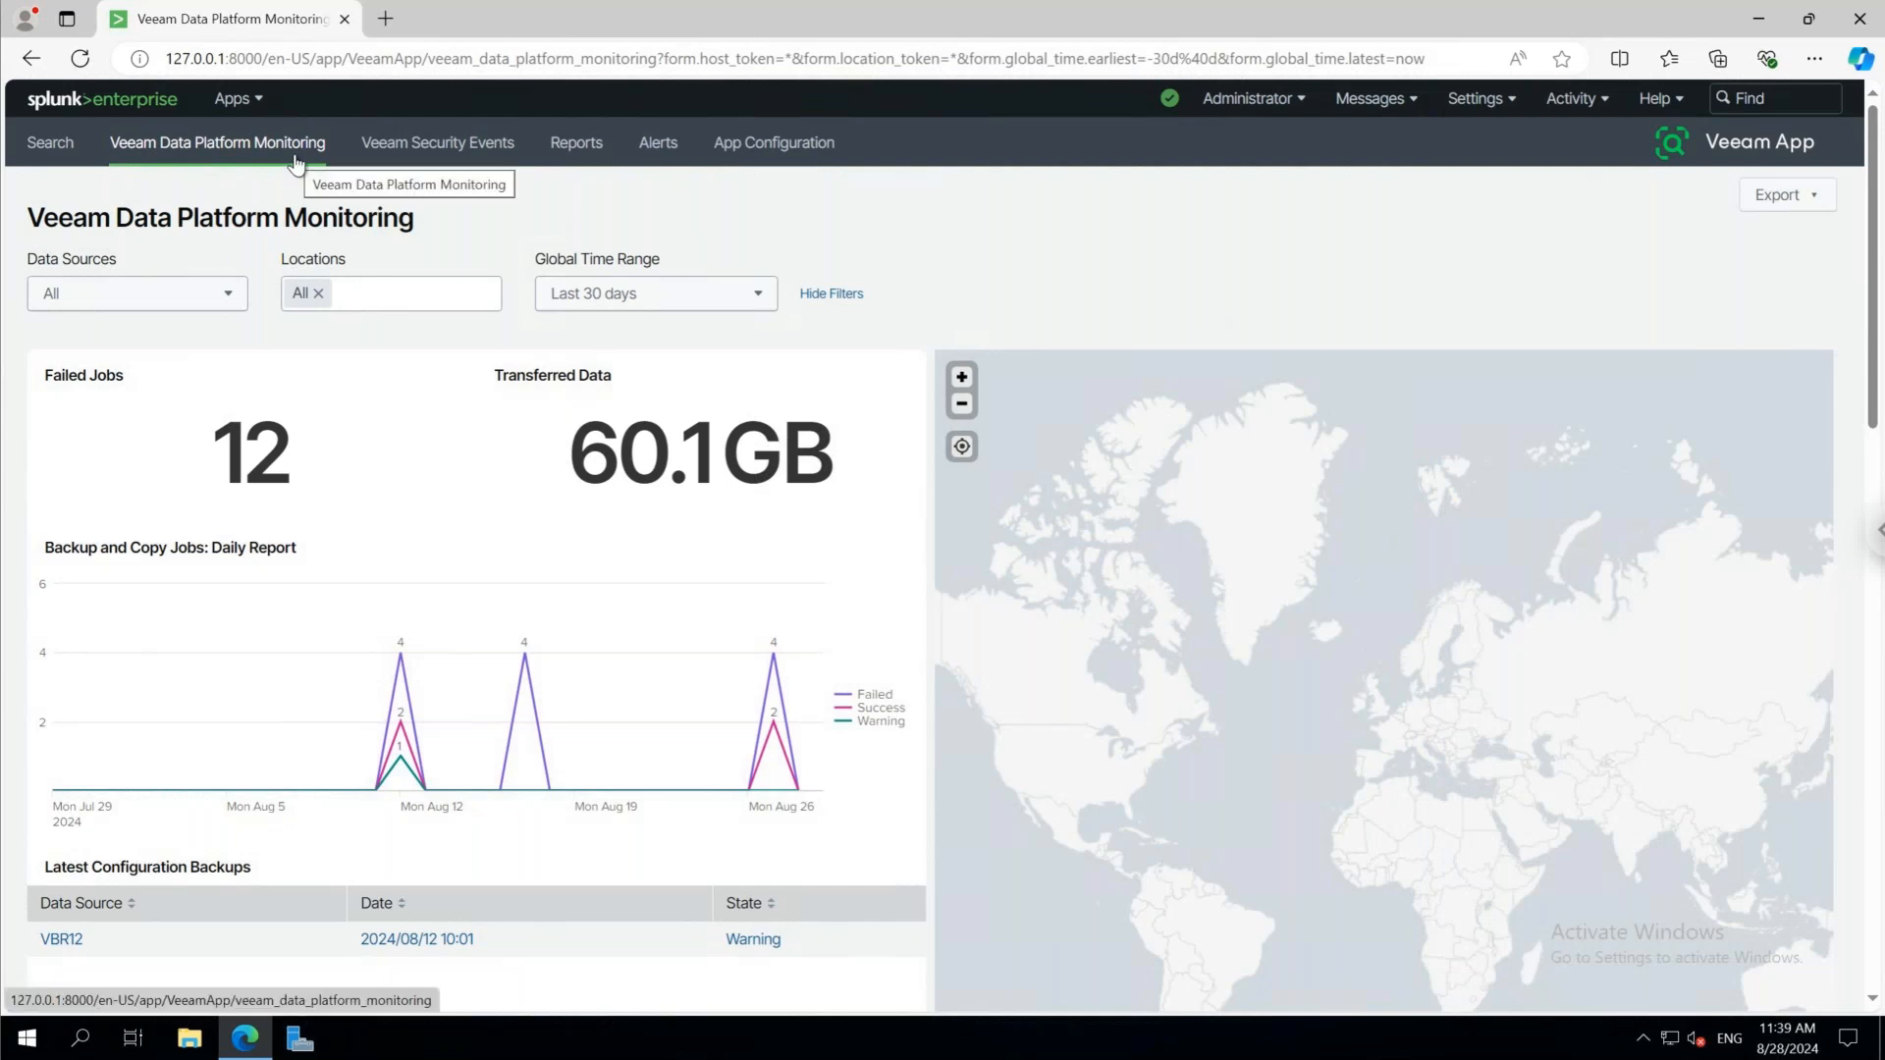
Review the Veeam Data Platform Monitoring dashboard with the global time range set to All time (real-time), Today and finally Last 30 days
click(748, 303)
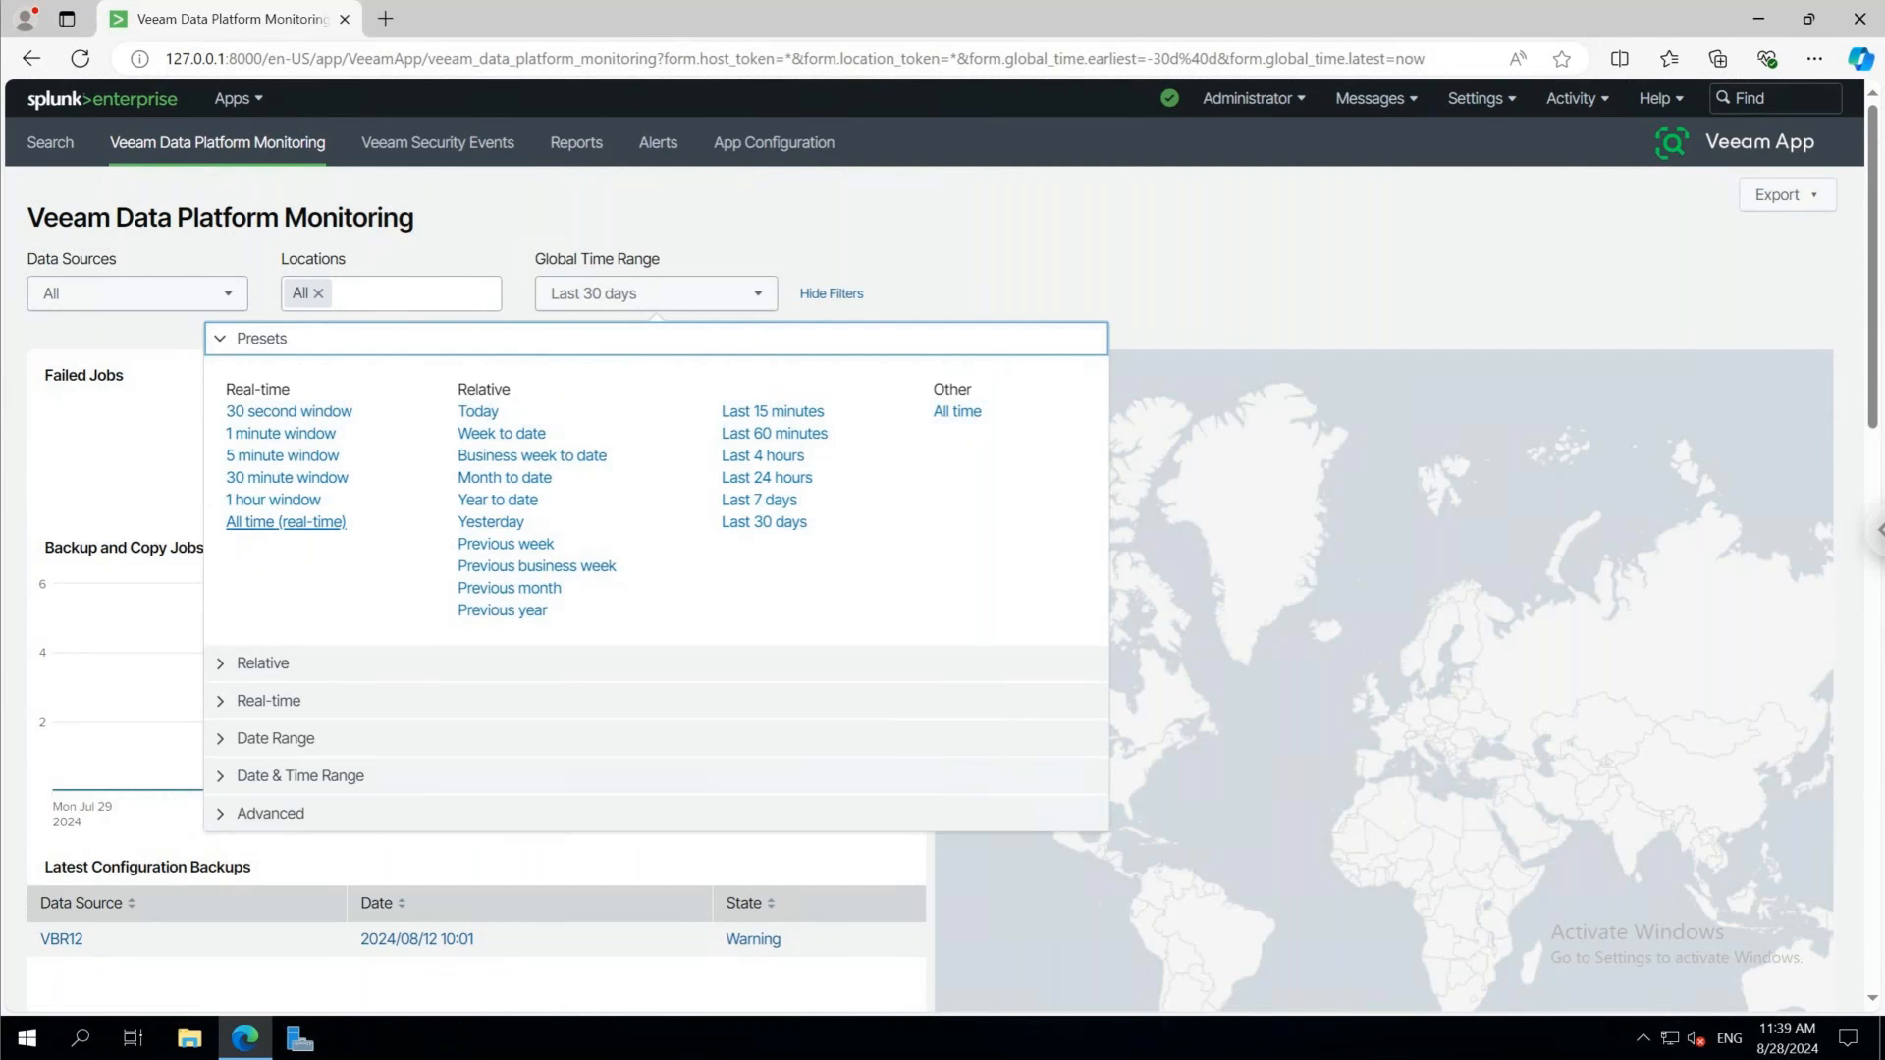
click(286, 521)
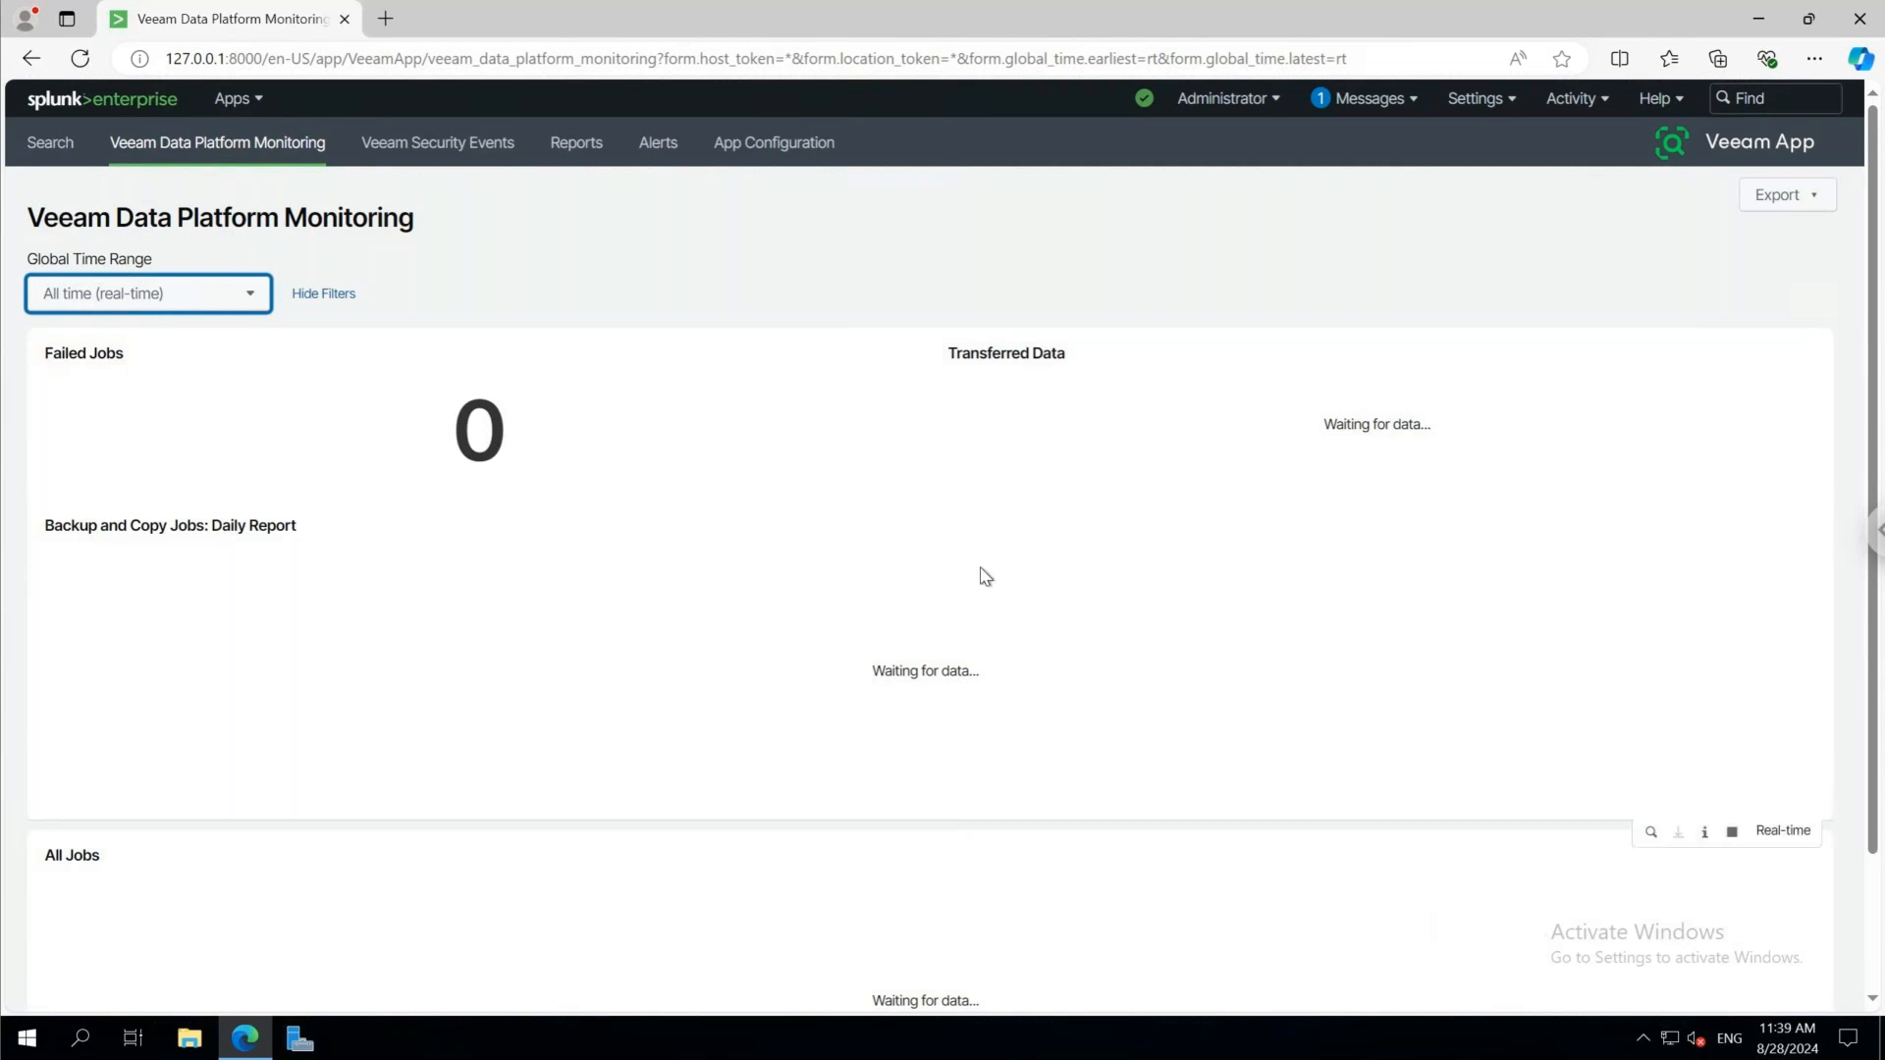
click(226, 306)
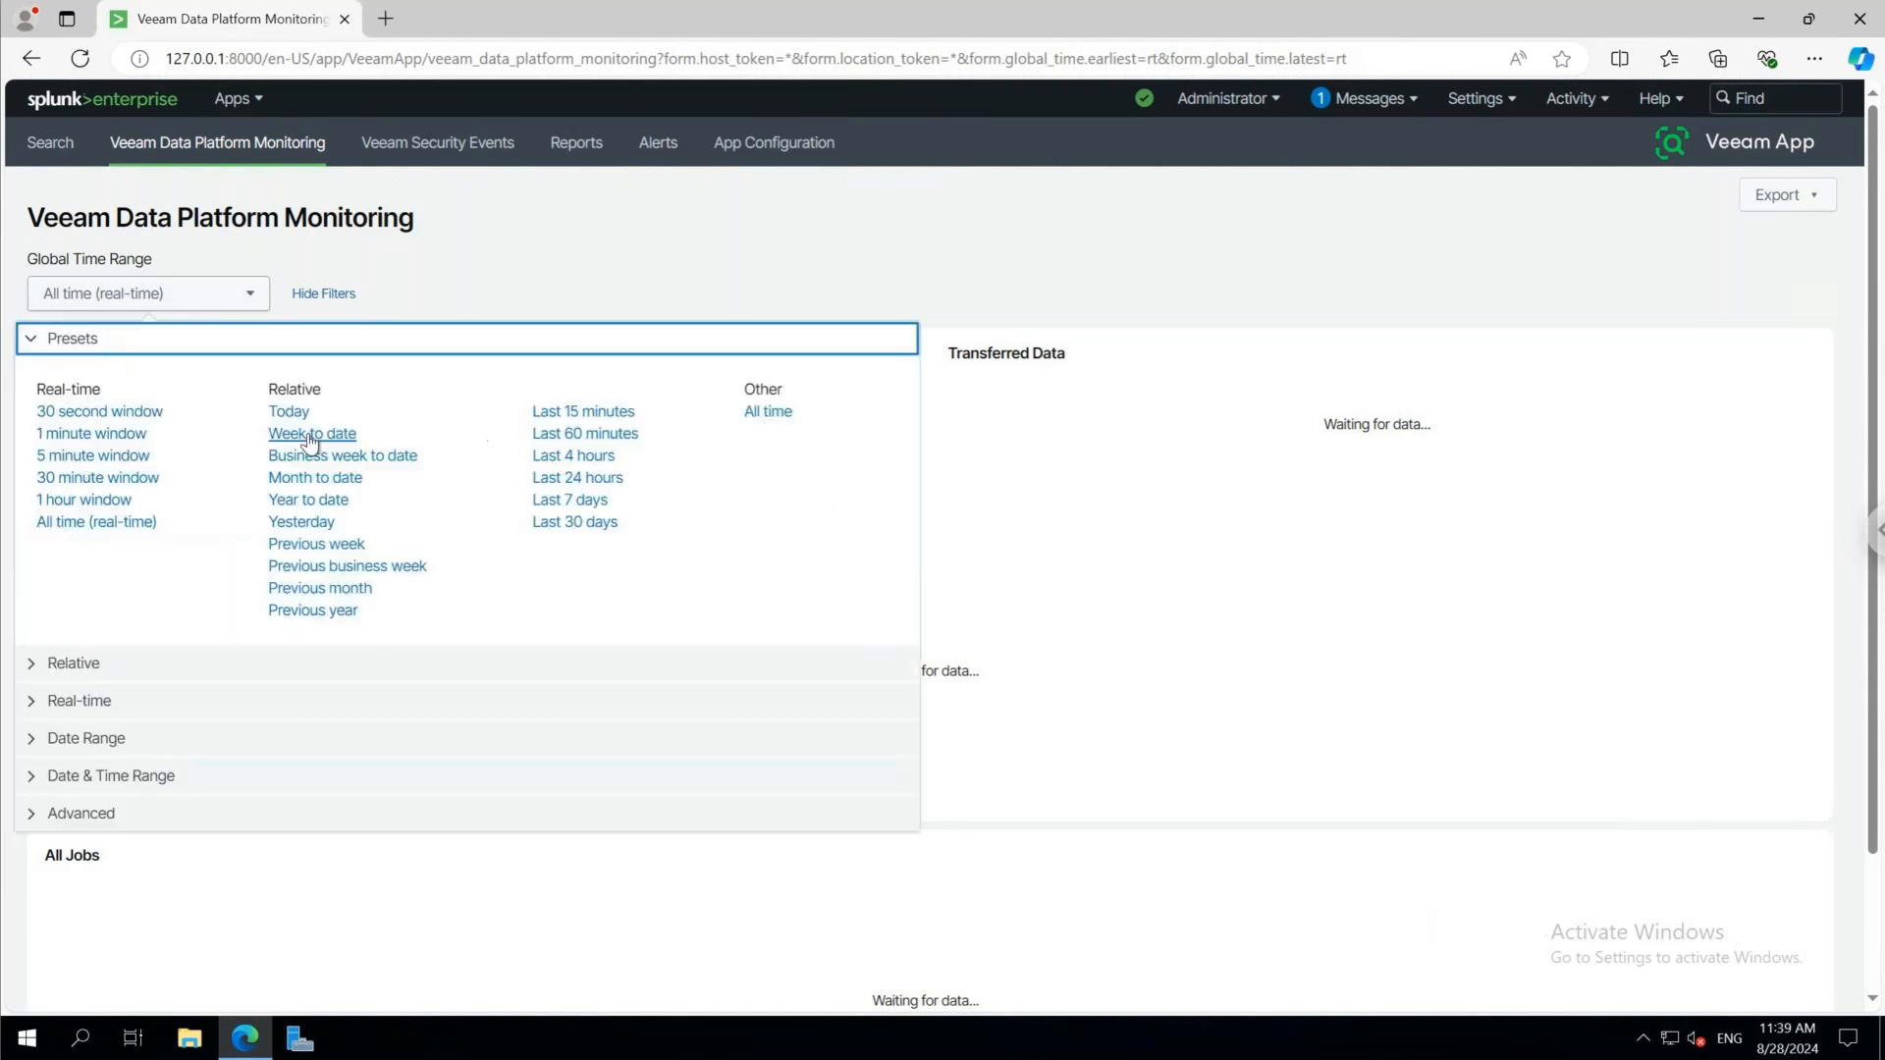
click(289, 413)
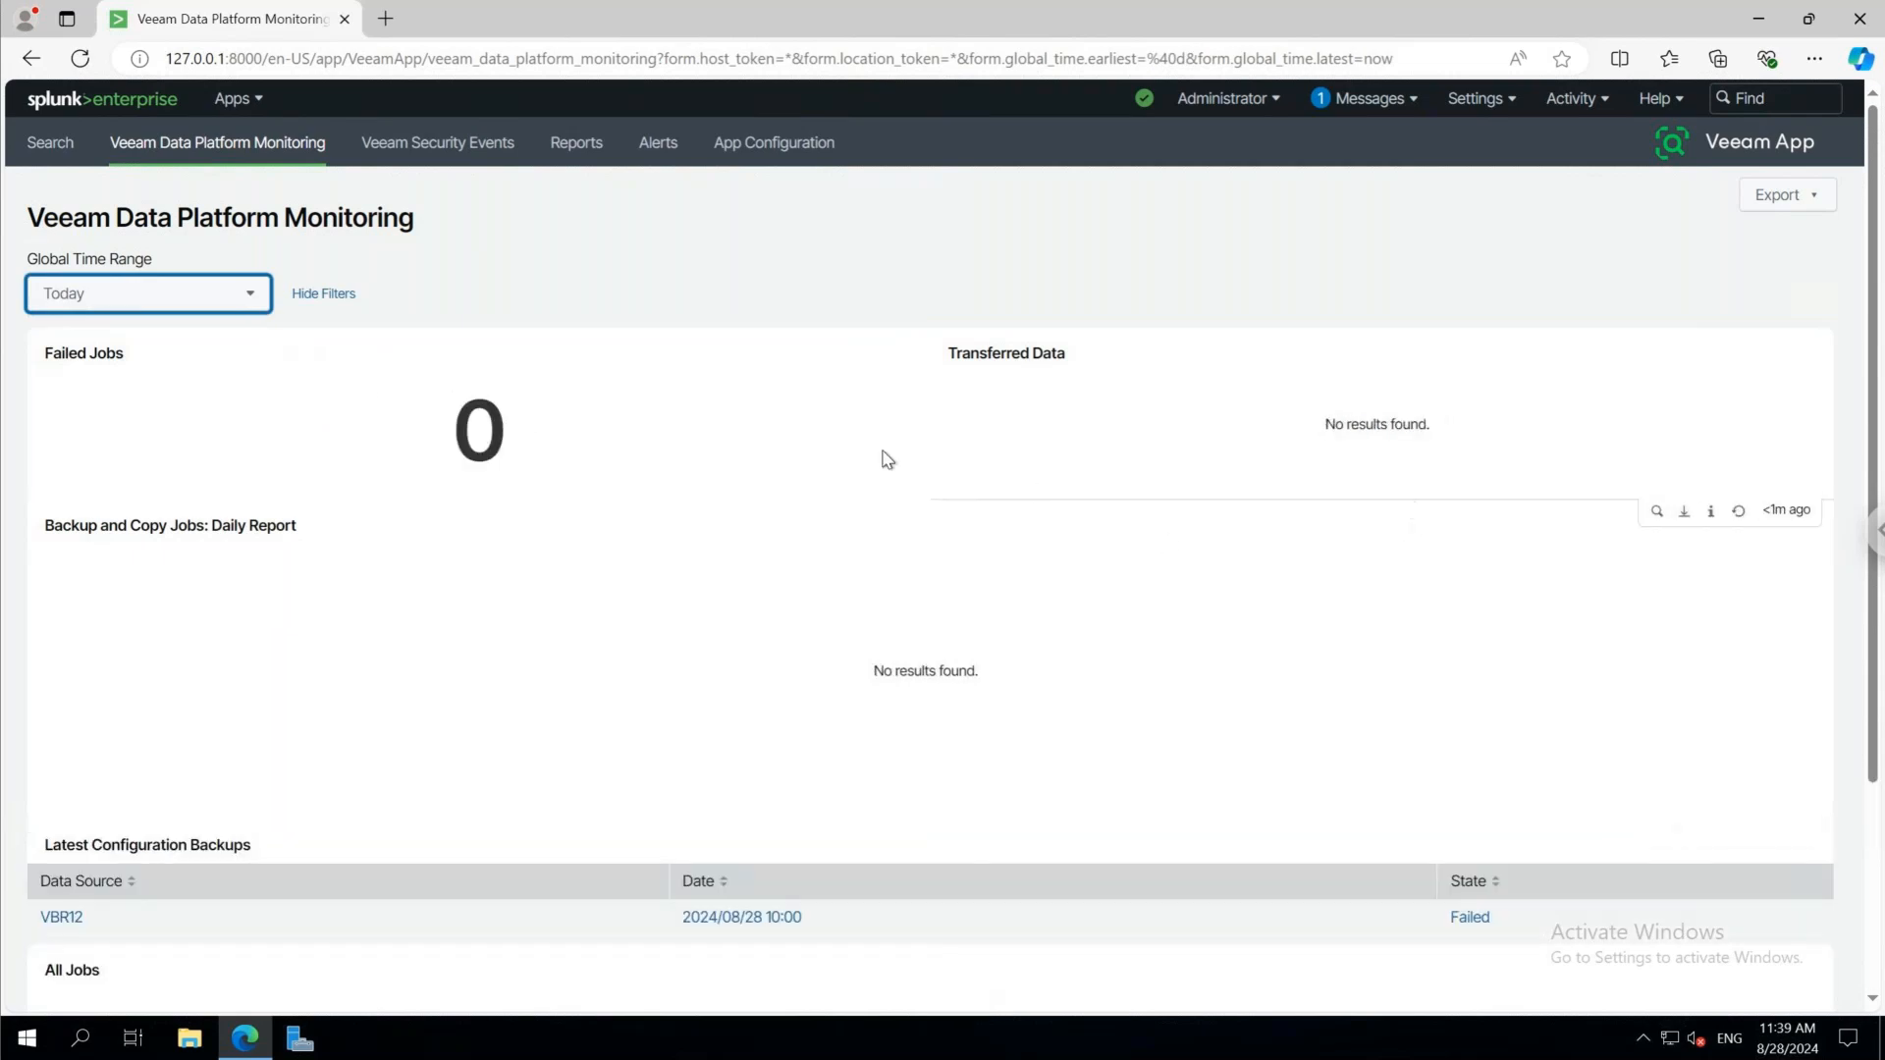
click(225, 312)
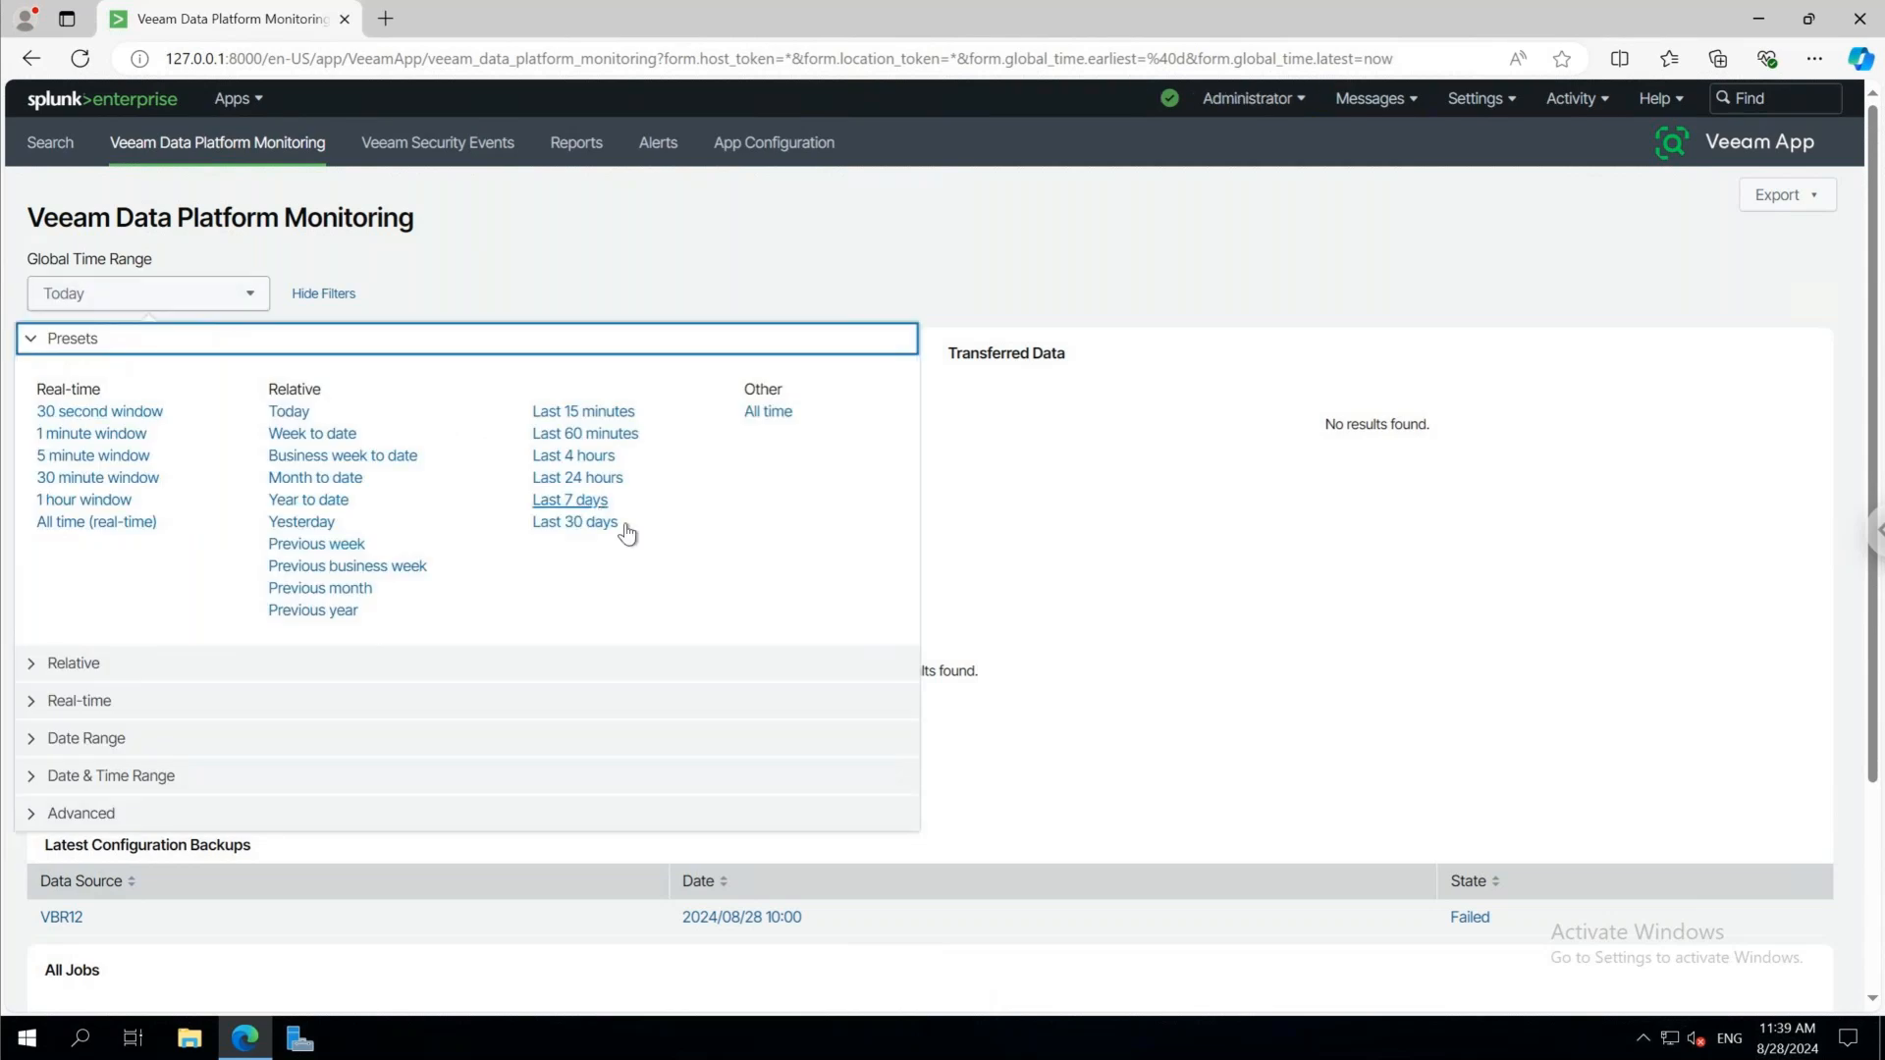
click(575, 522)
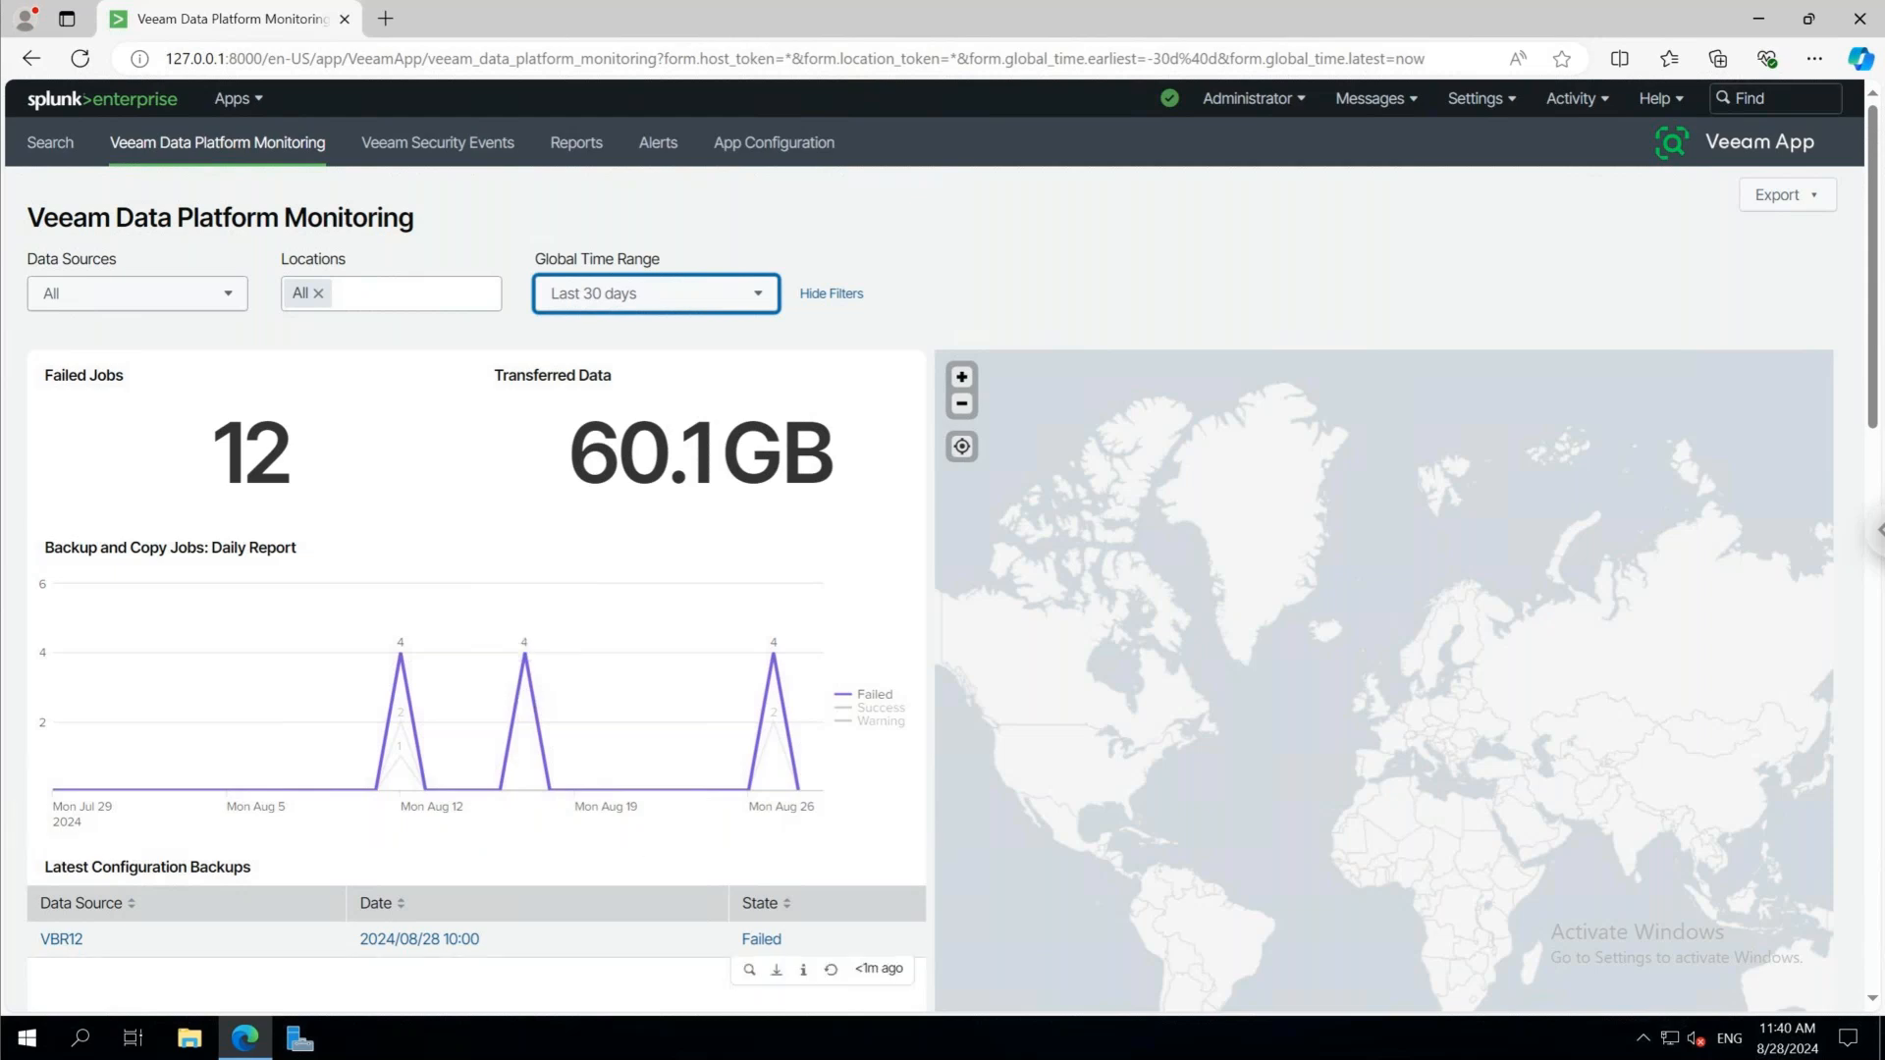
scroll(624, 919, down, 1)
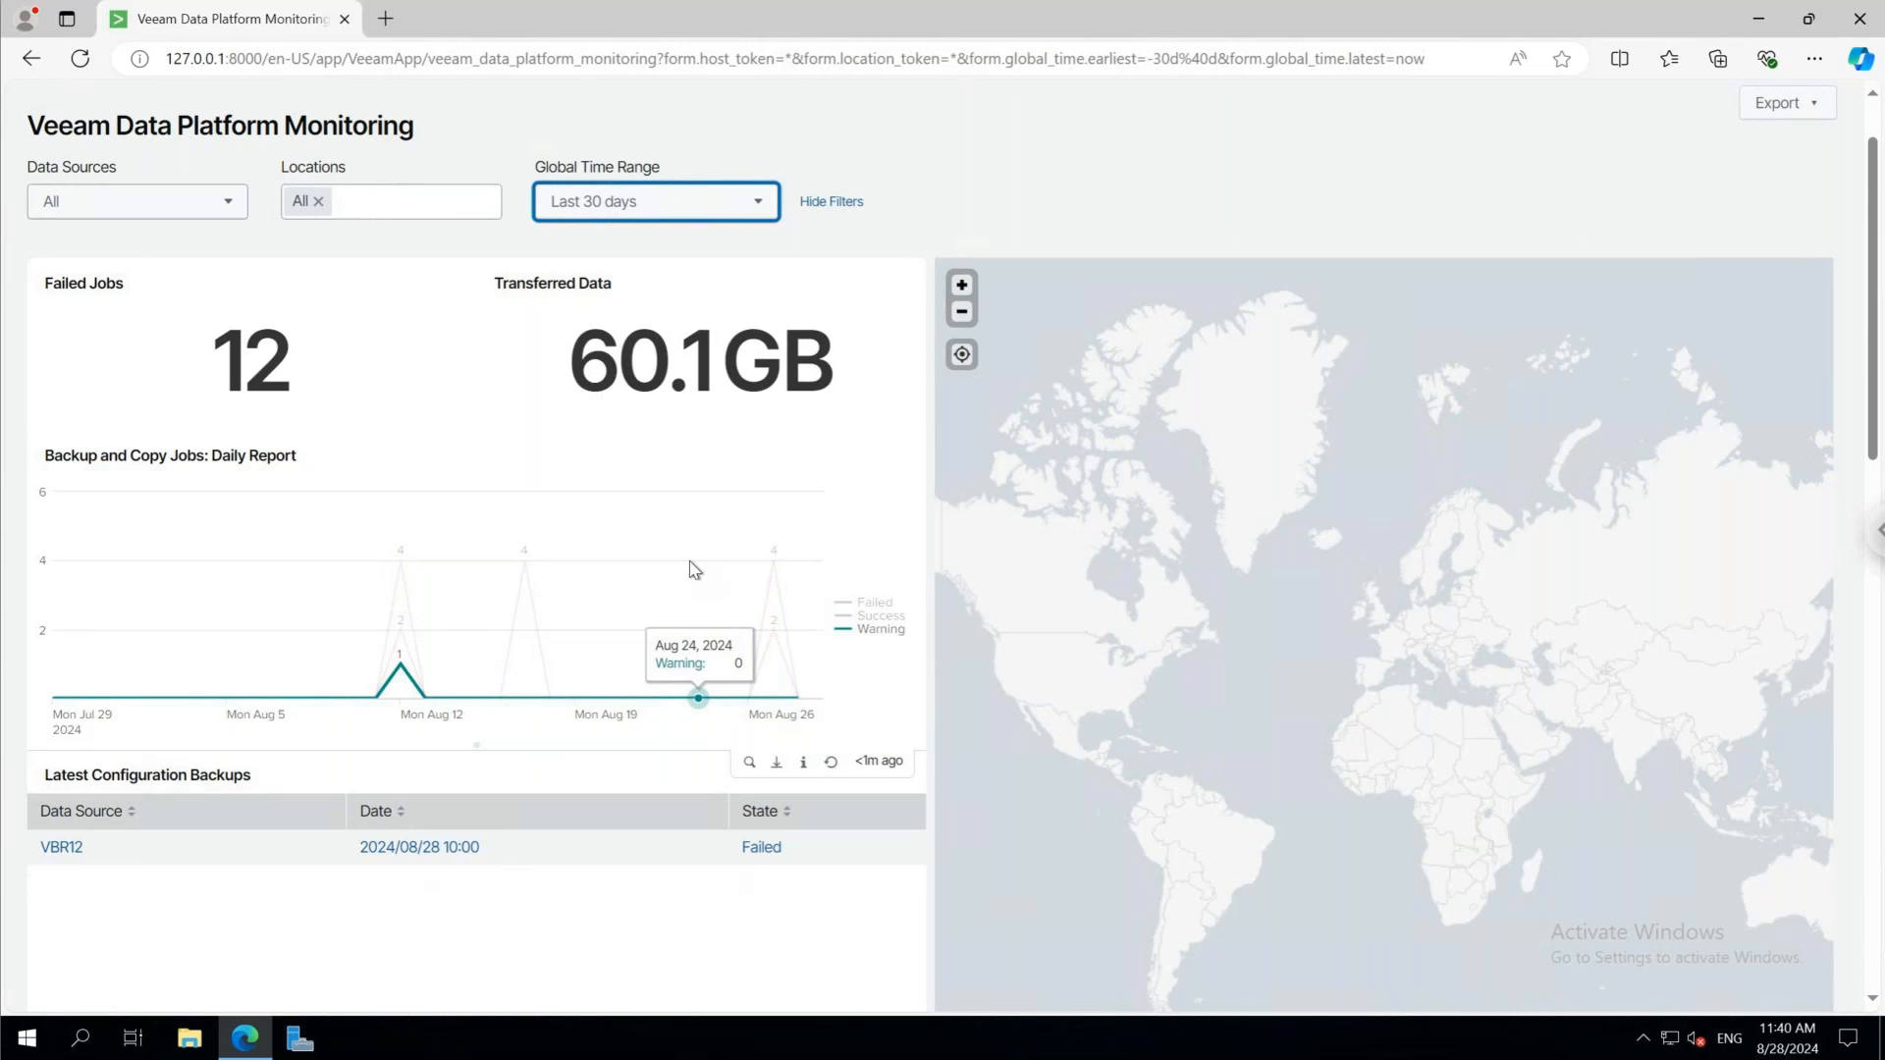
scroll(694, 570, up, 1)
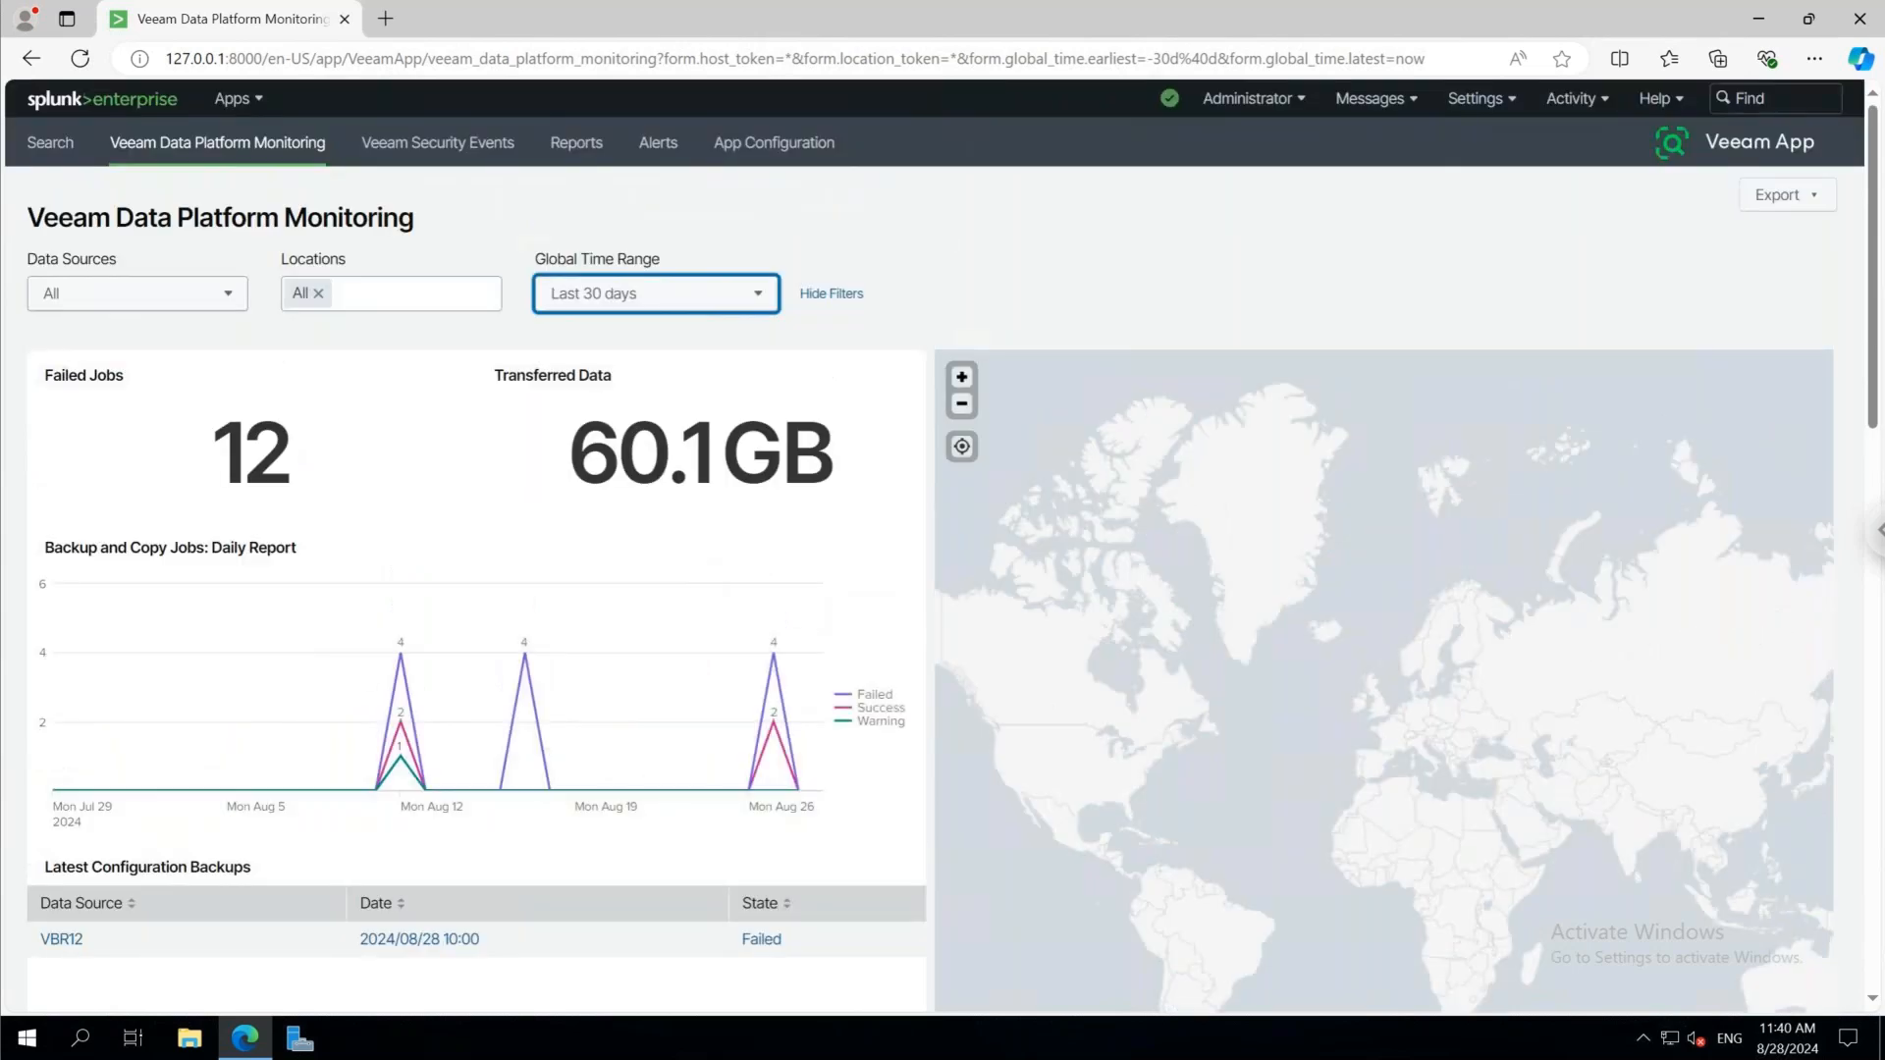
View the Veeam Security Events dashboard and drill down into the events behind the All Security Events figure
click(438, 143)
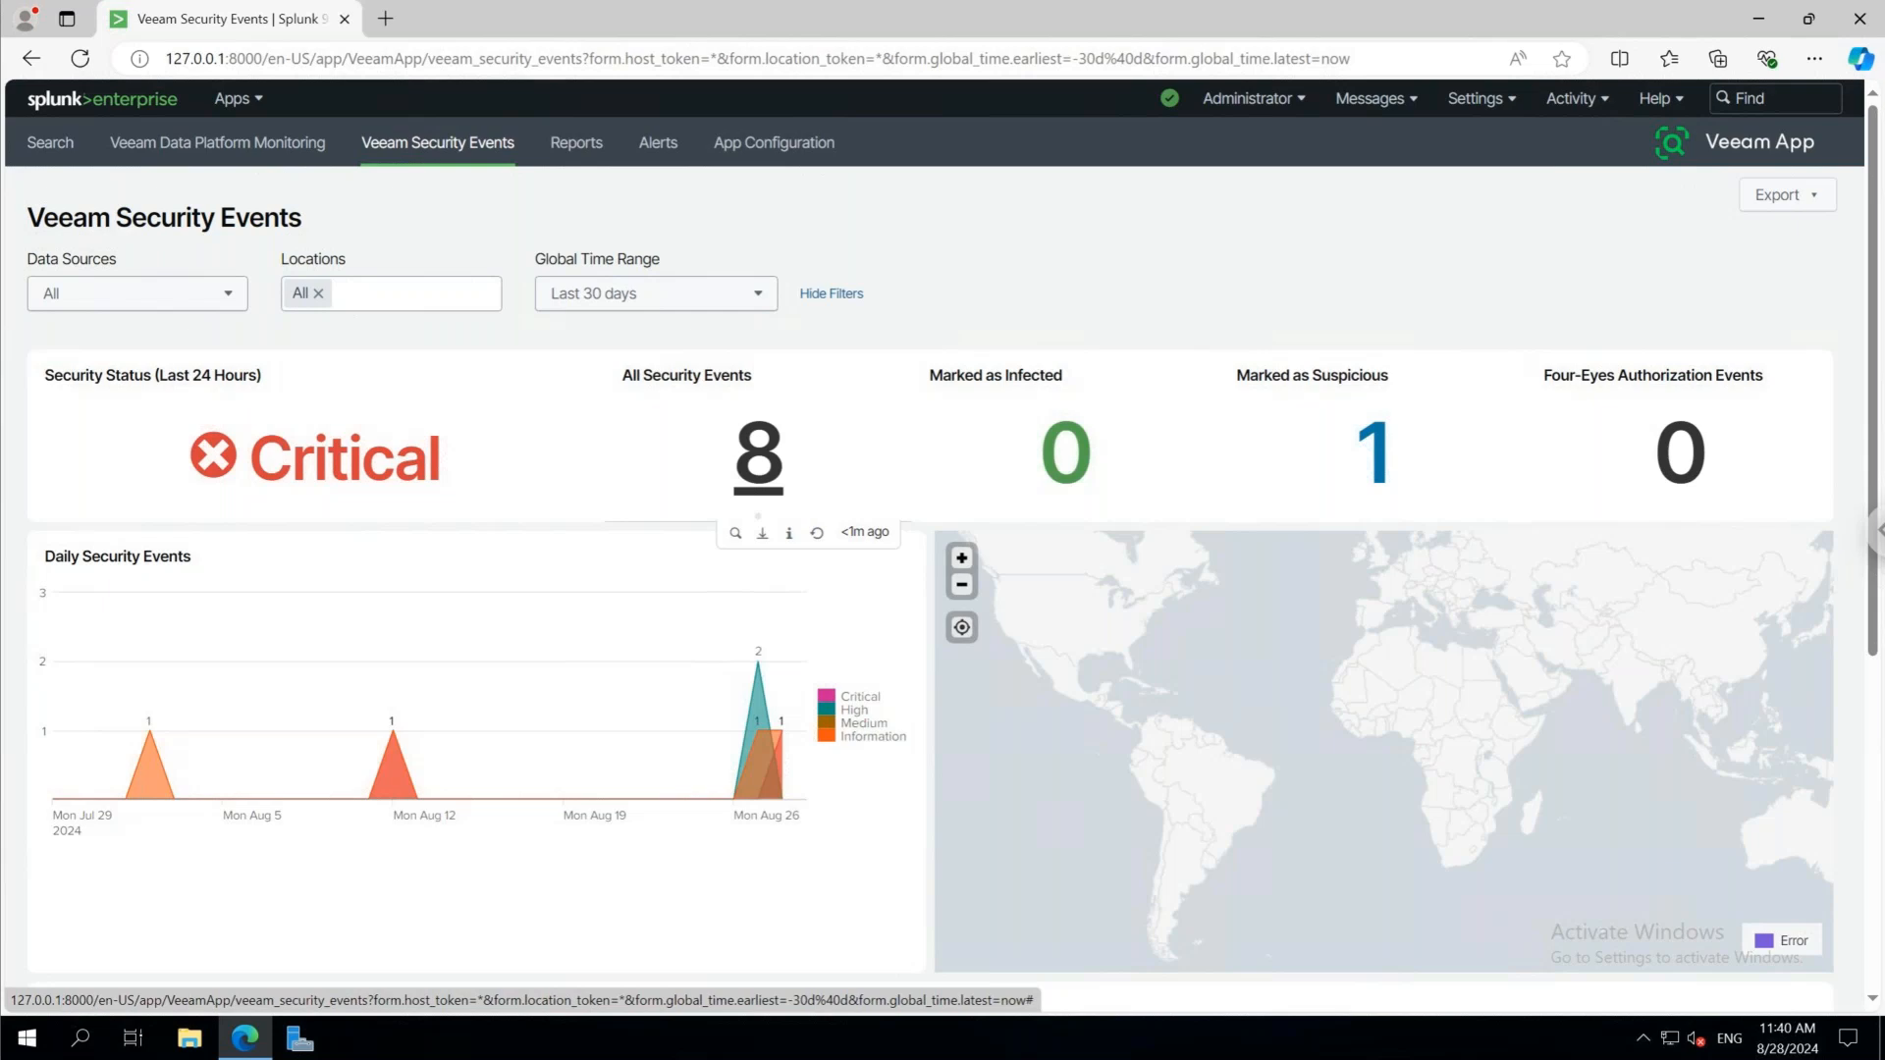
click(769, 457)
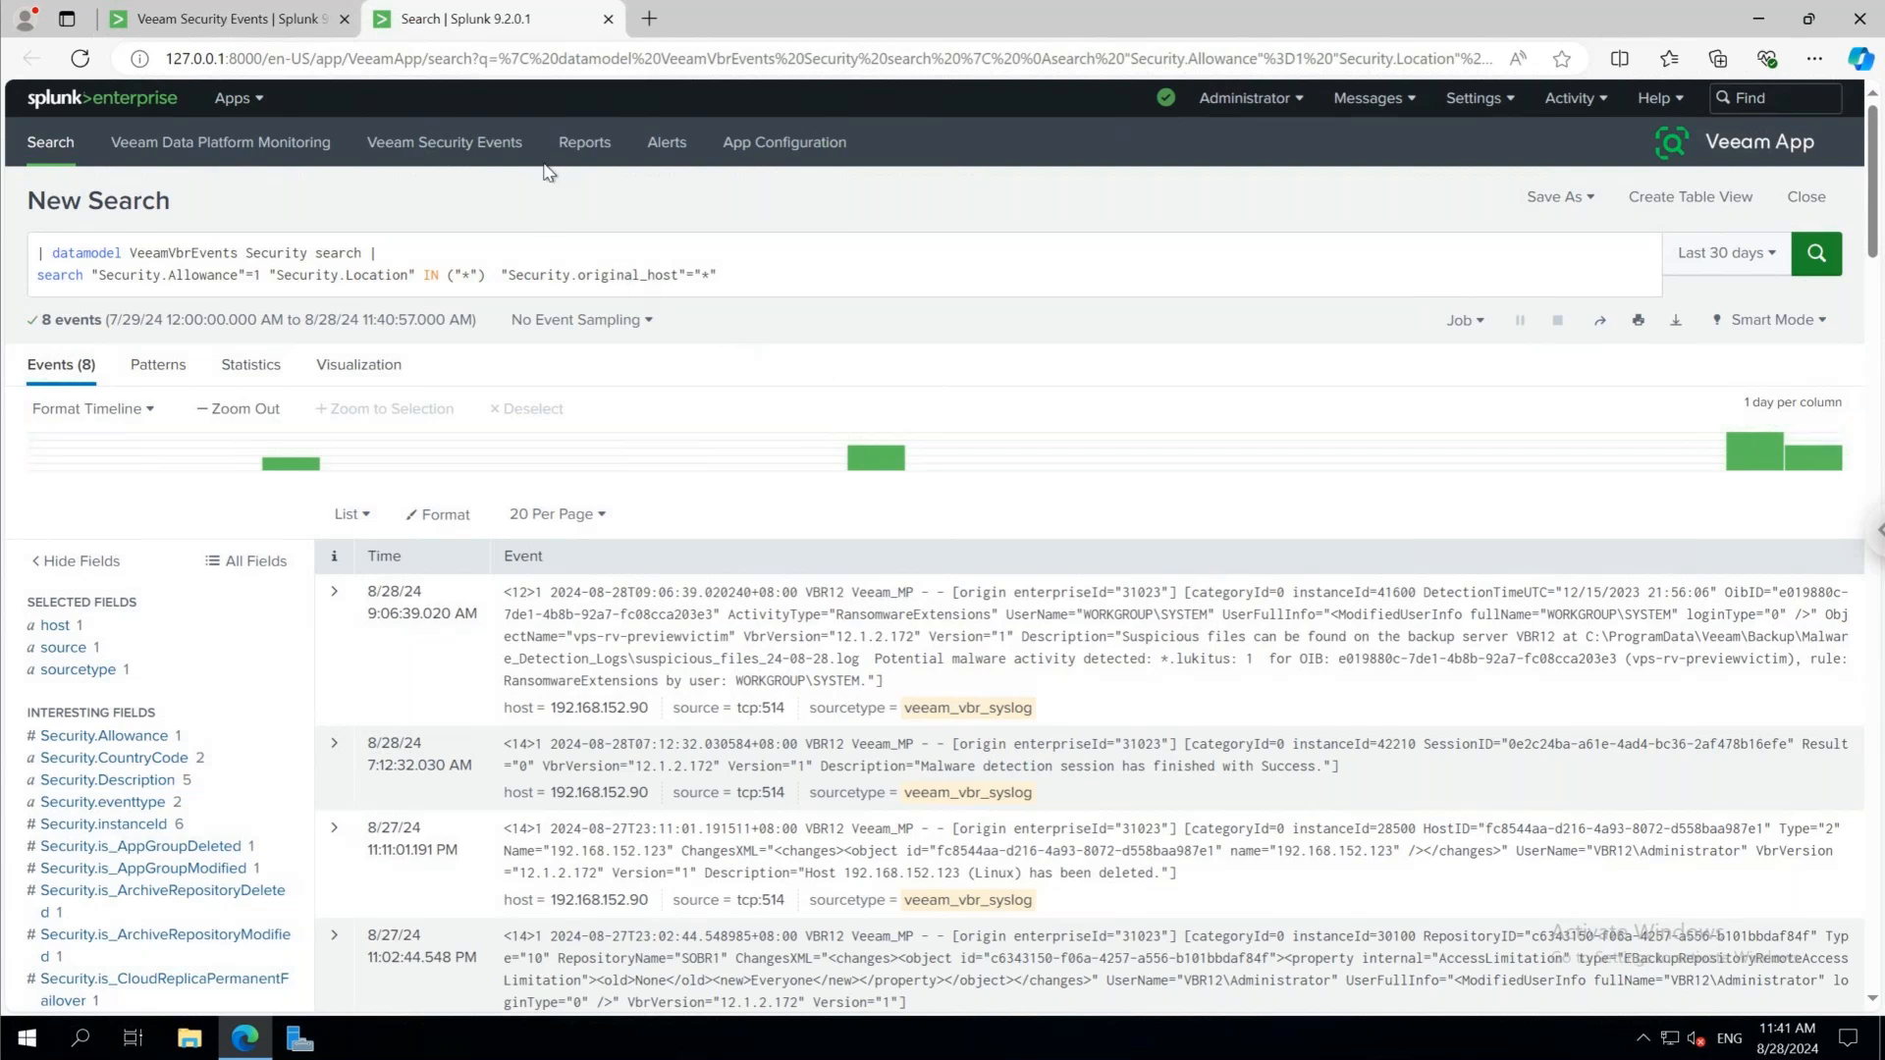
View the Veeam App's lists of reports and alerts in Splunk, and return to the Live Demo slide of the presentation
click(583, 143)
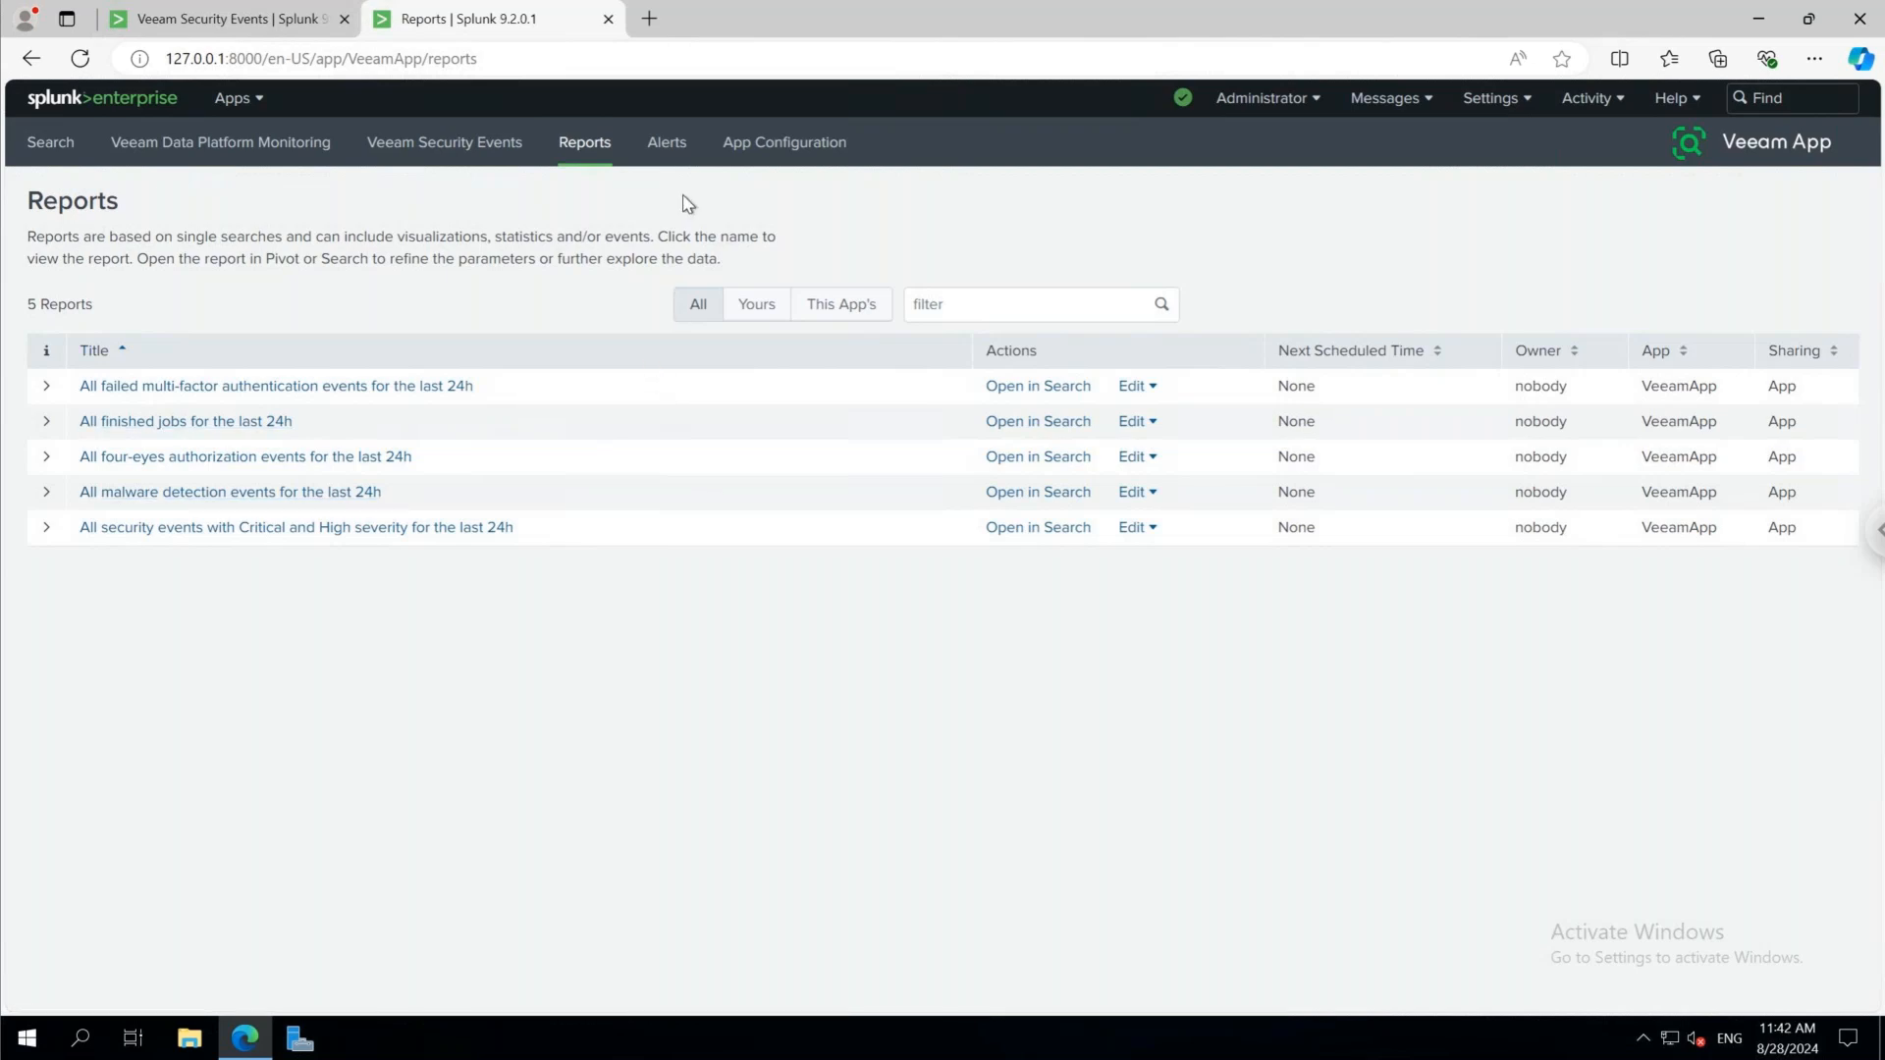
click(672, 160)
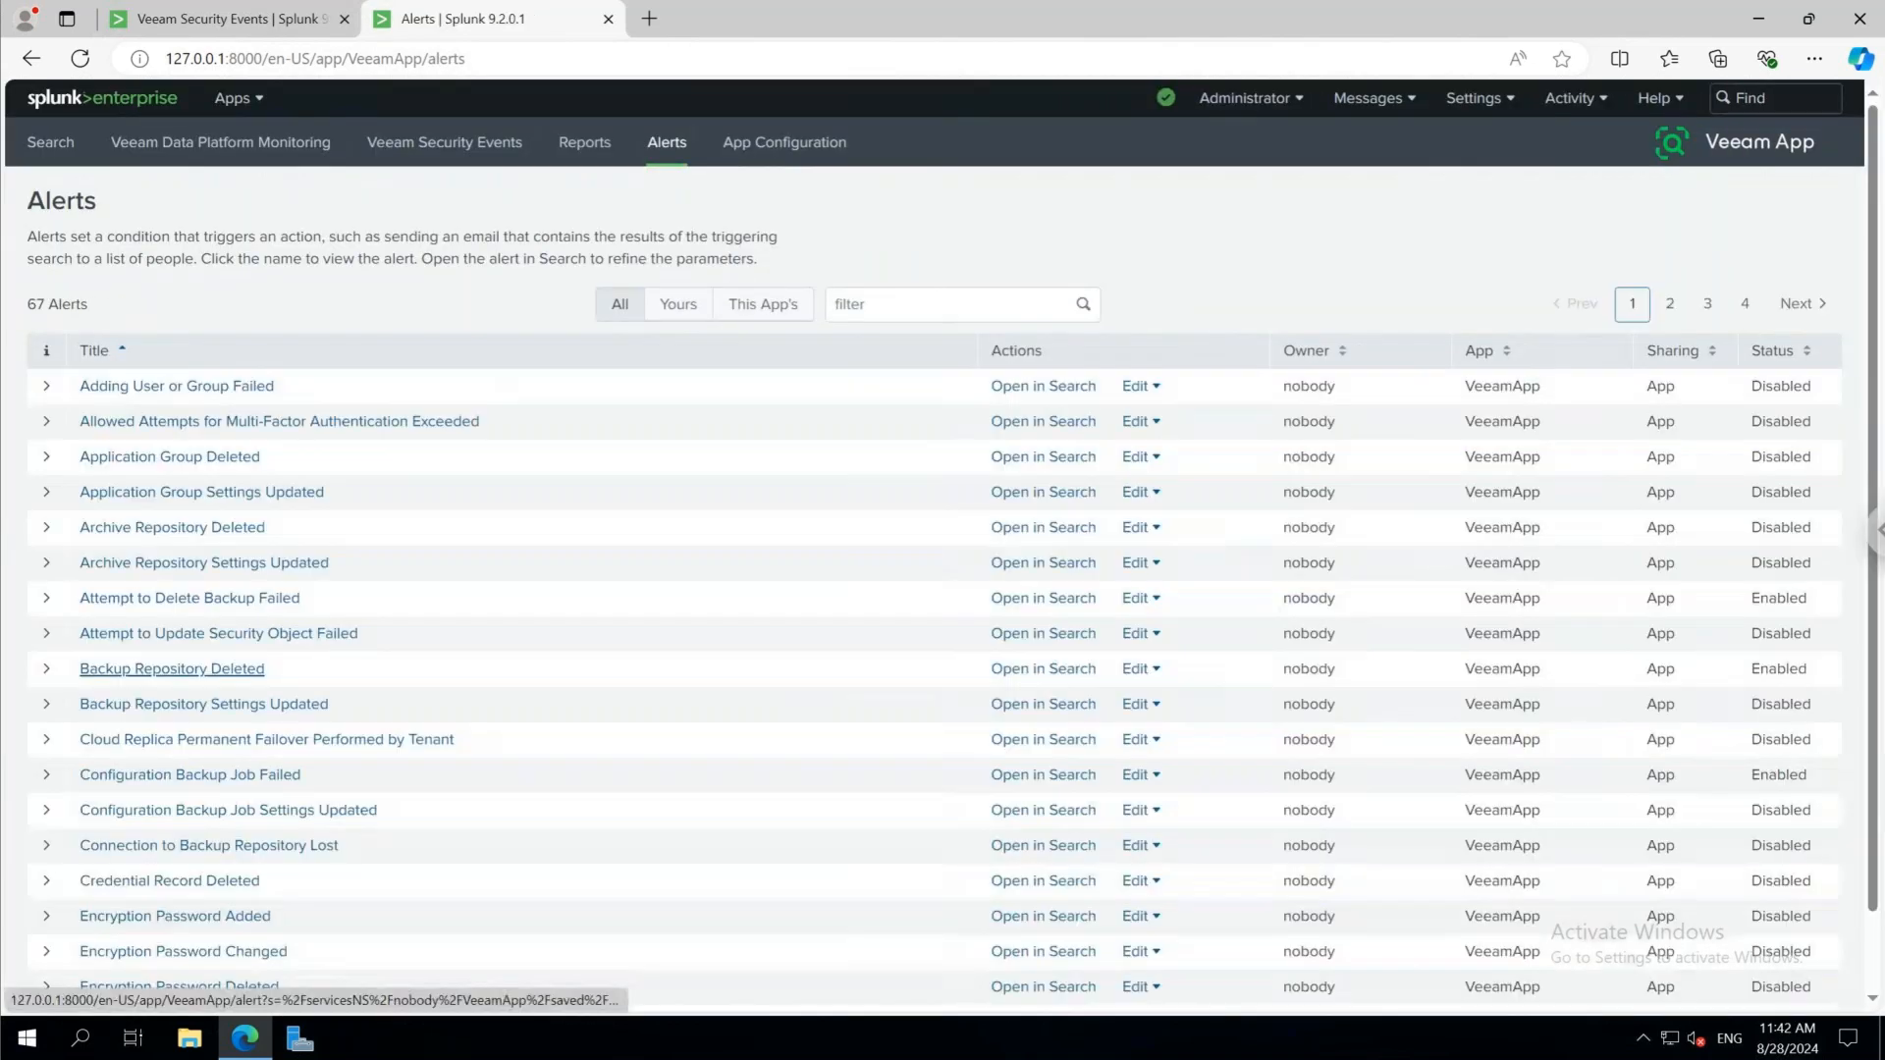
scroll(800, 666, down, 1)
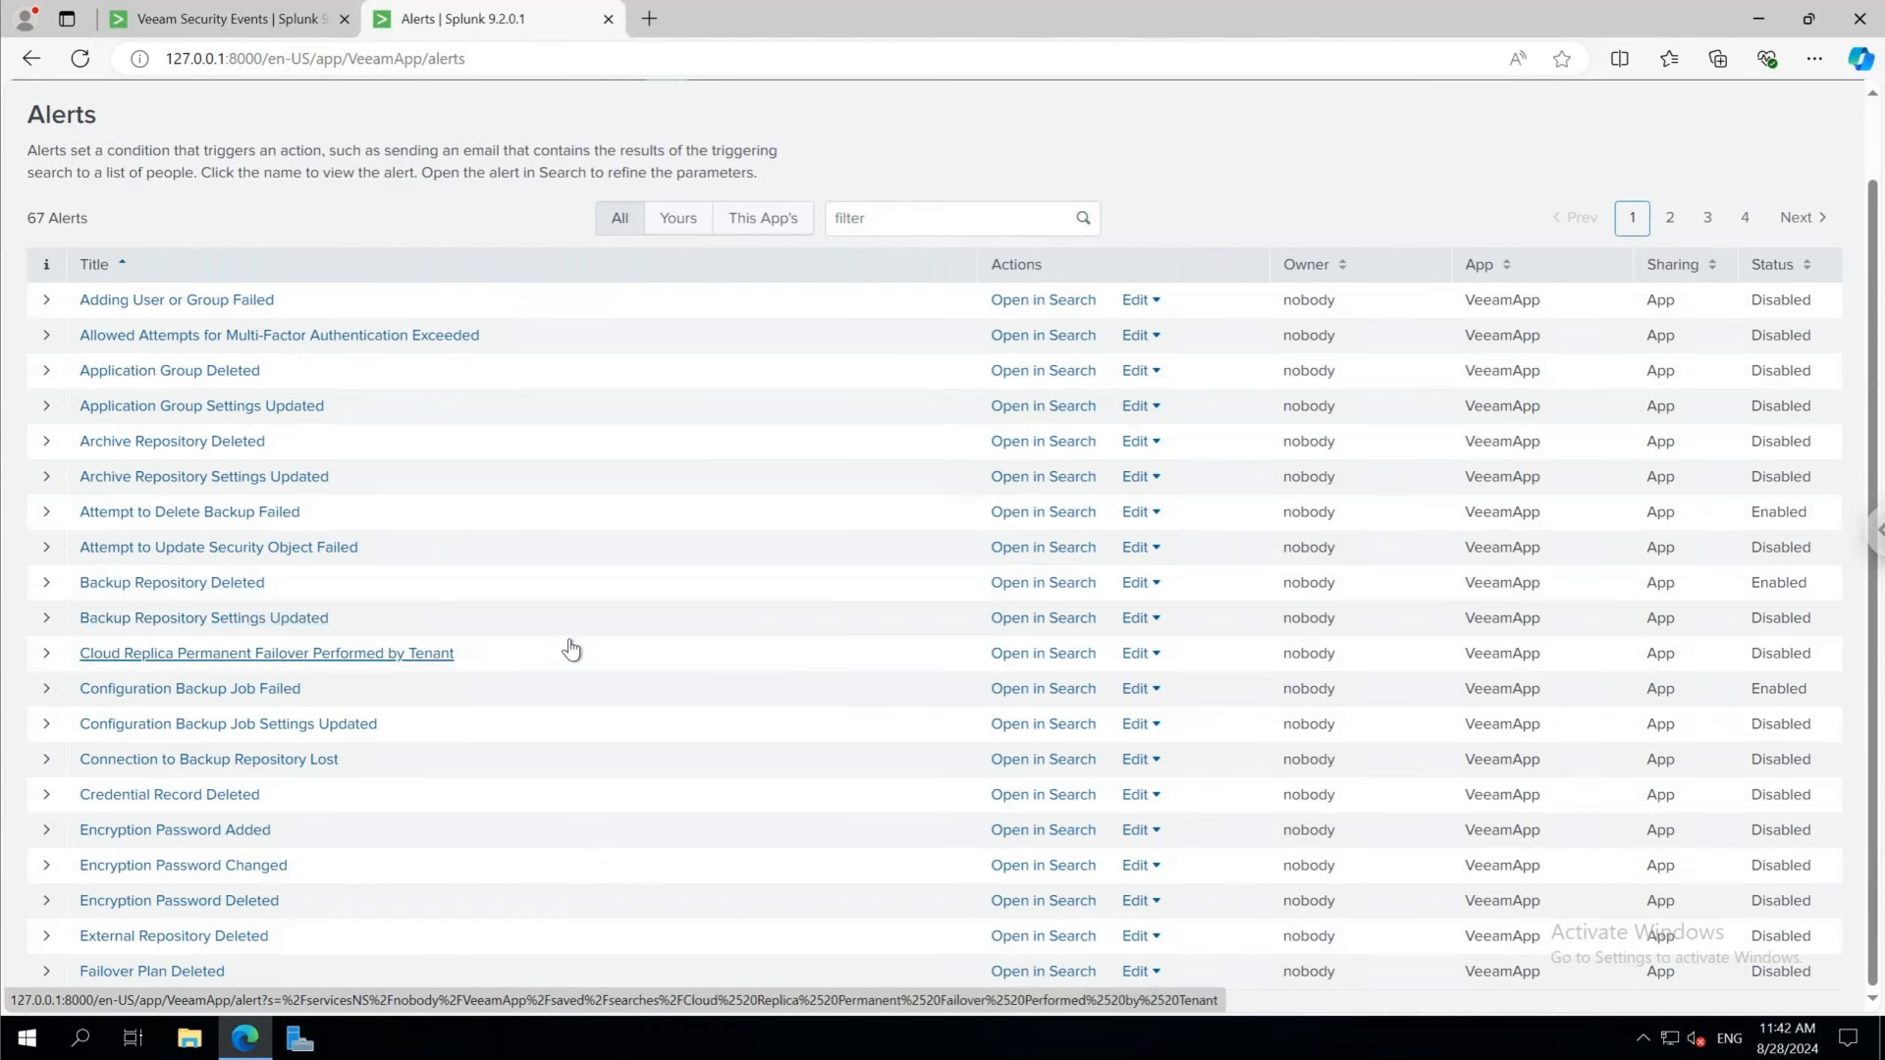
scroll(570, 649, up, 1)
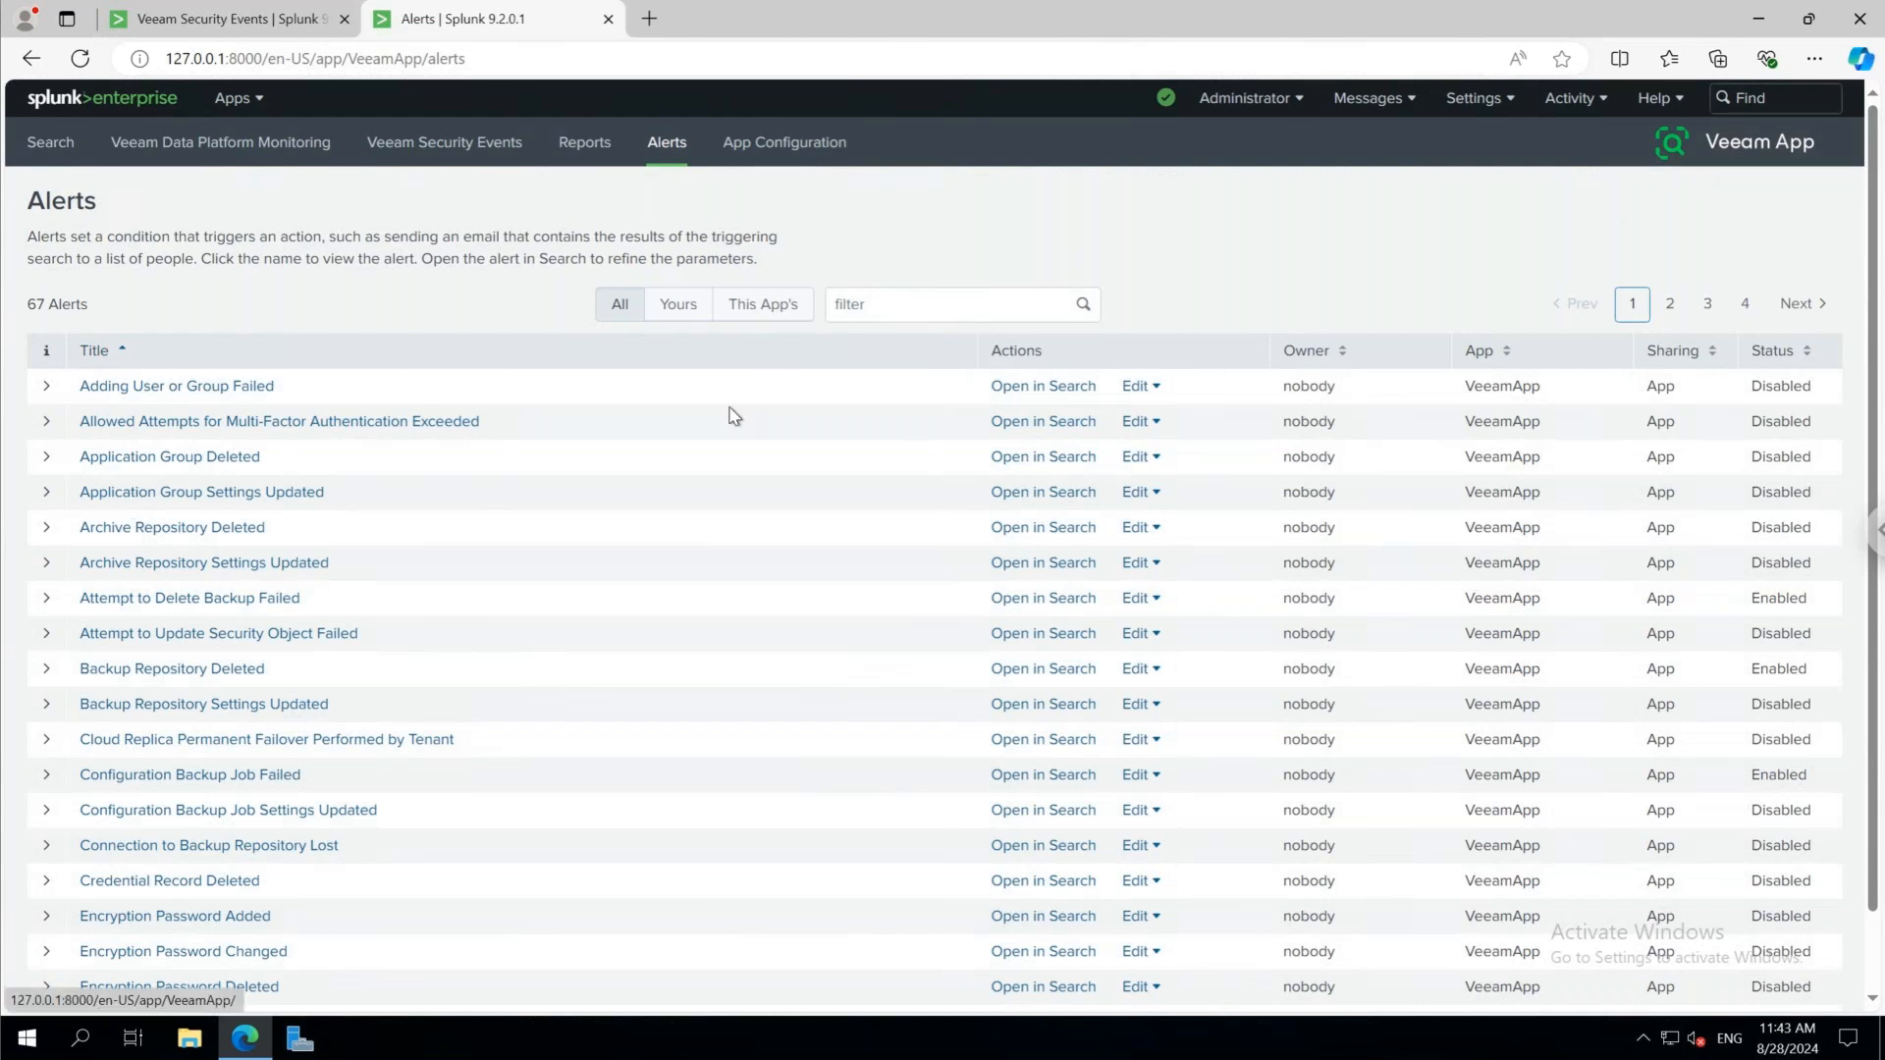
key(alt+Tab)
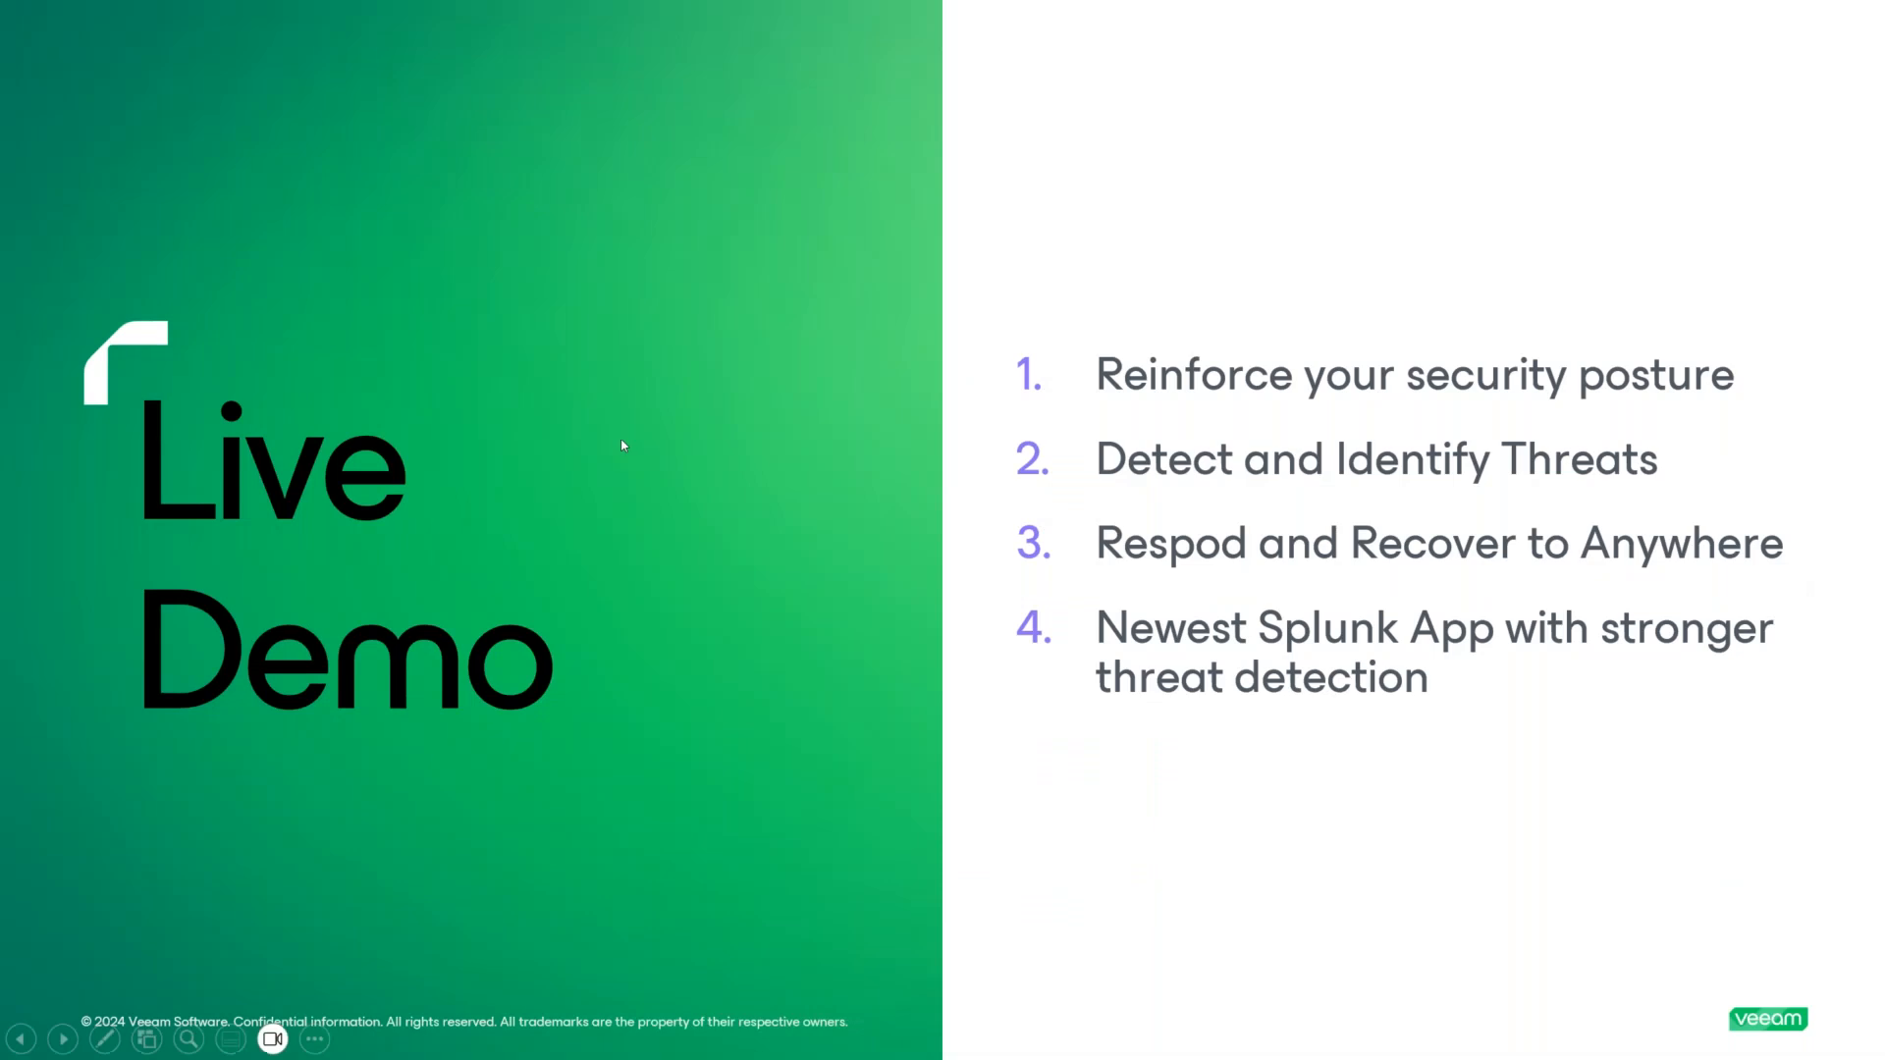